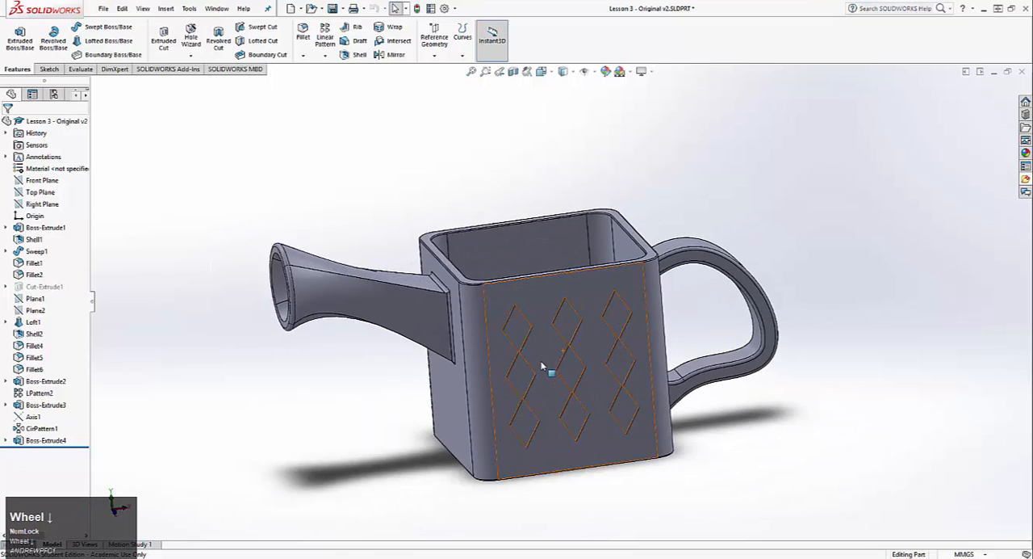
Switch to the open part Lesson 3 - Bad + Pattern v2
middle_click_drag(554, 392, 465, 323)
key("ctrl+Tab")
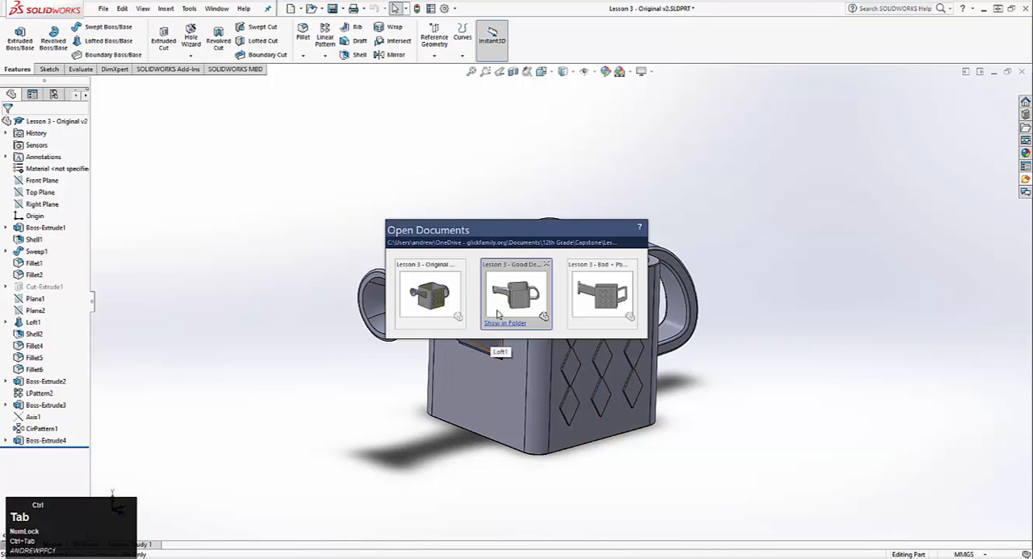
left_click(598, 293)
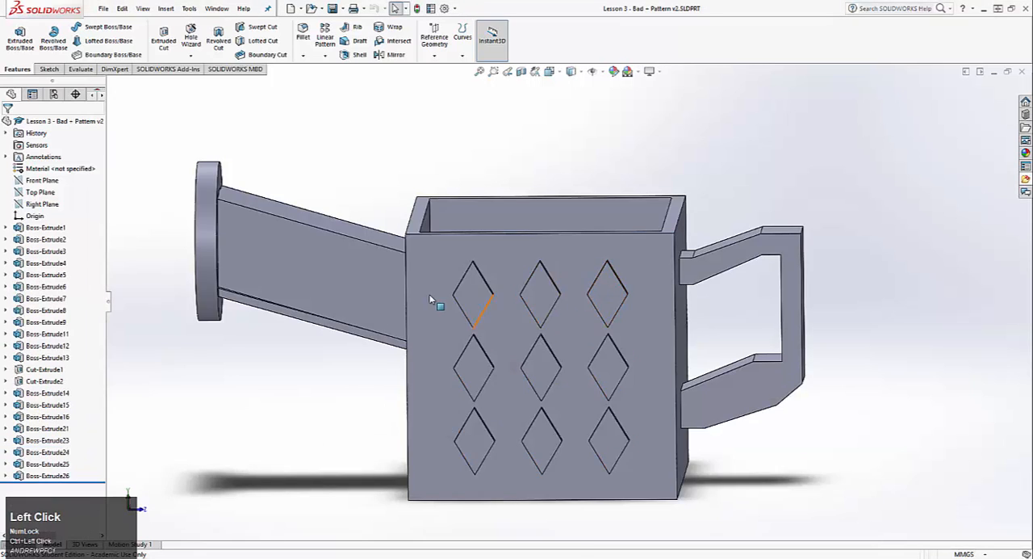
Examine the watering can's raised lettering and radial pattern on one side and the diamond grid on the opposite side
scroll(471, 313, "down", 2)
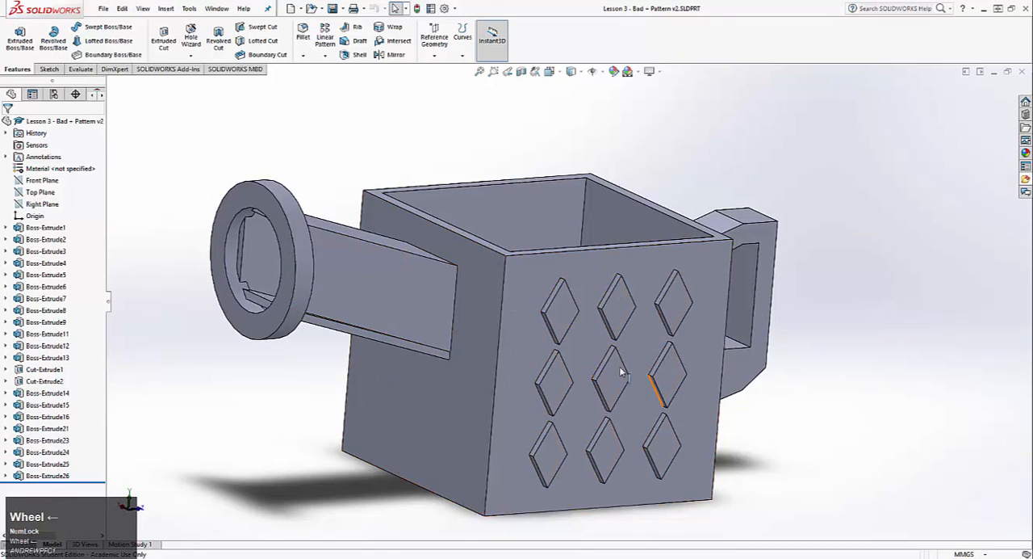
middle_click_drag(621, 376, 315, 367)
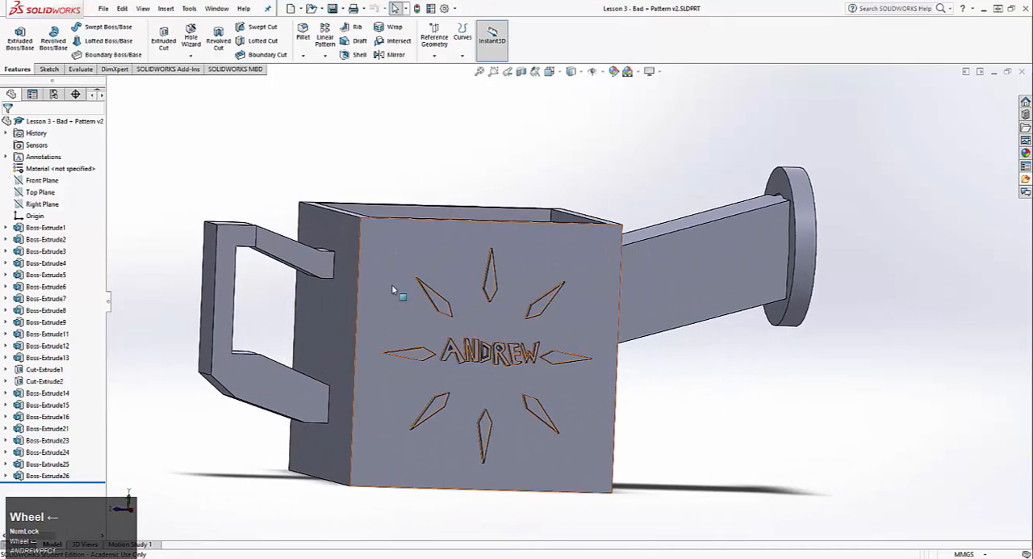
scroll(436, 264, "up", 5)
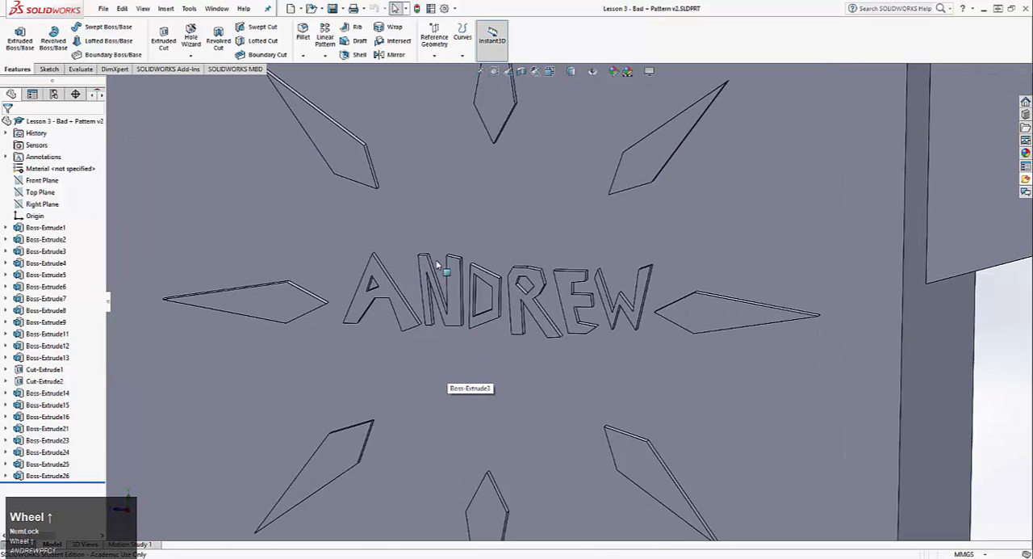
scroll(565, 335, "down", 5)
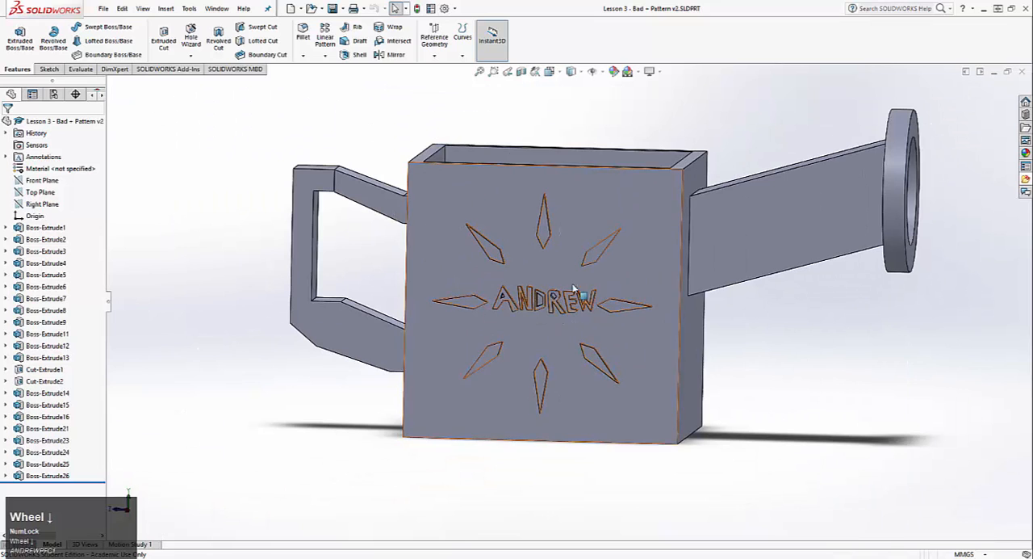
scroll(581, 314, "up", 2)
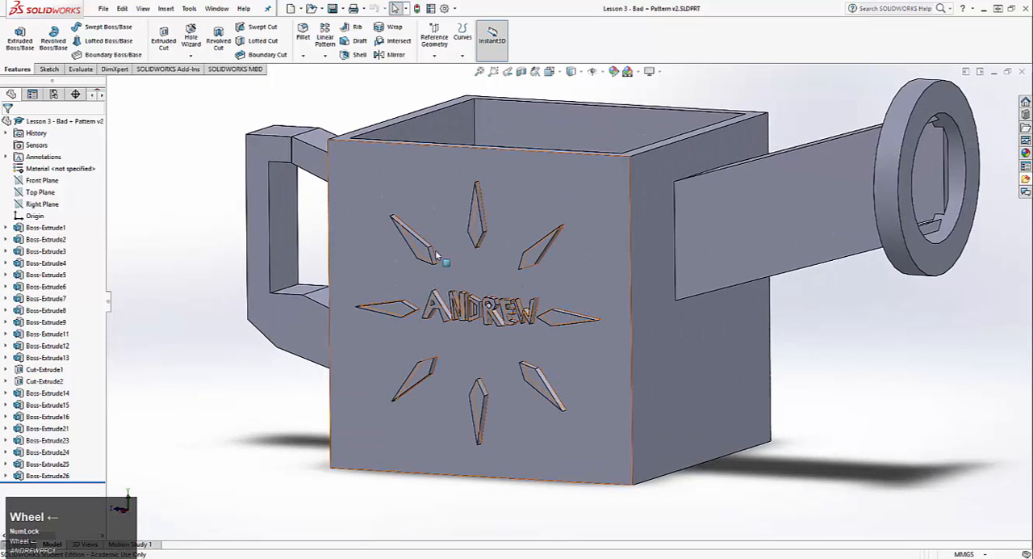
middle_click_drag(581, 313, 349, 264)
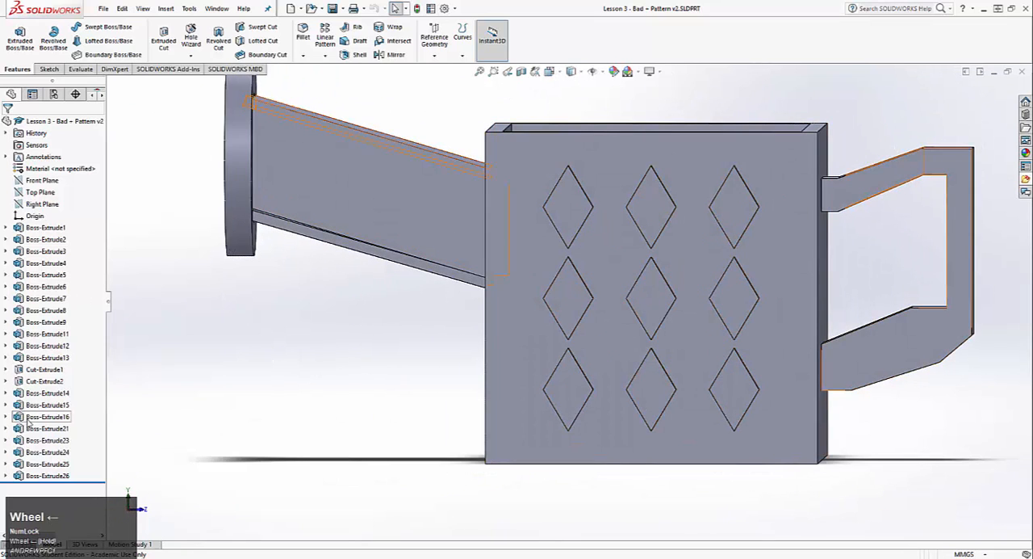
Open the diamond grid extrusion Boss-Extrude24 for editing and examine the dimensions and relations of its sketch
left_click(38, 452)
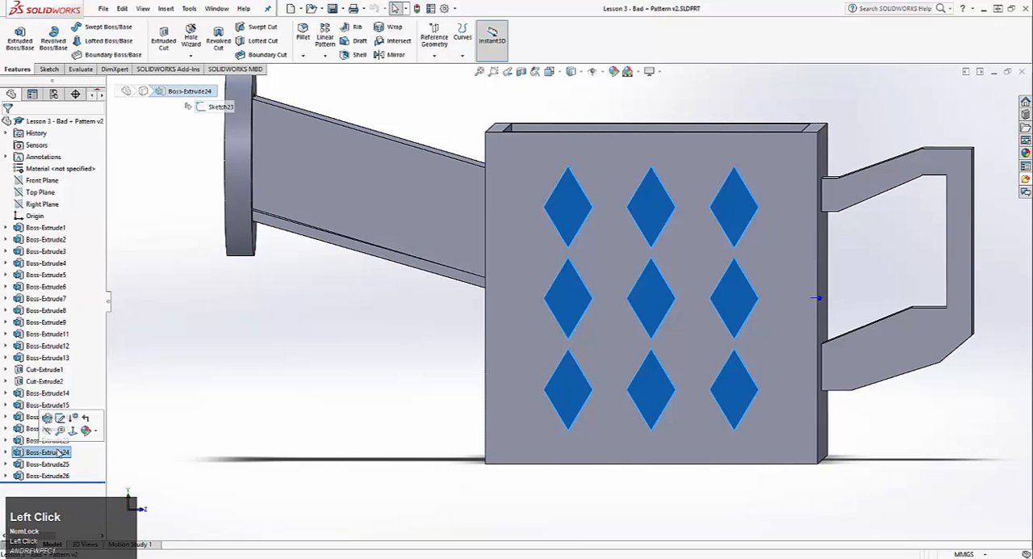
middle_click_drag(294, 369, 628, 328)
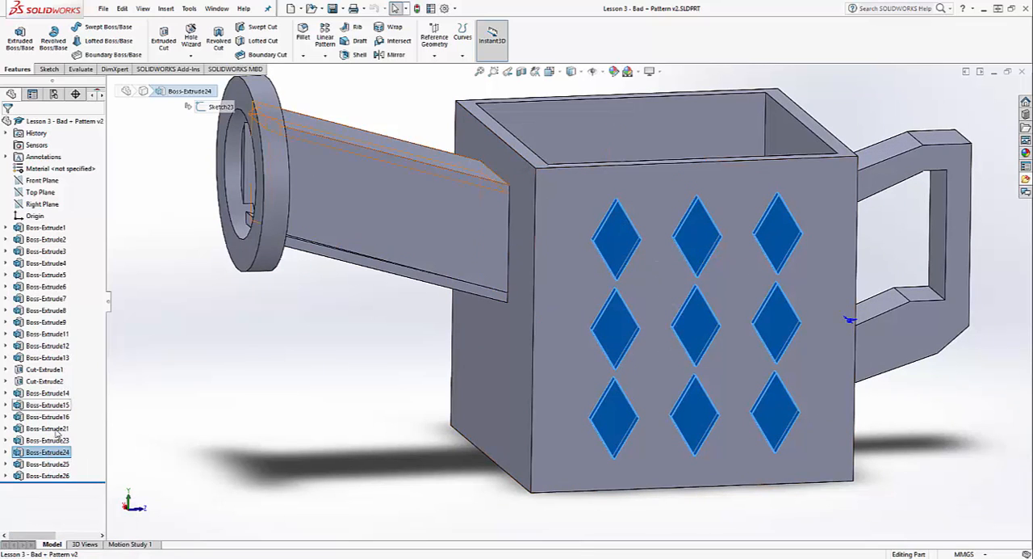
right_click(46, 452)
left_click(55, 327)
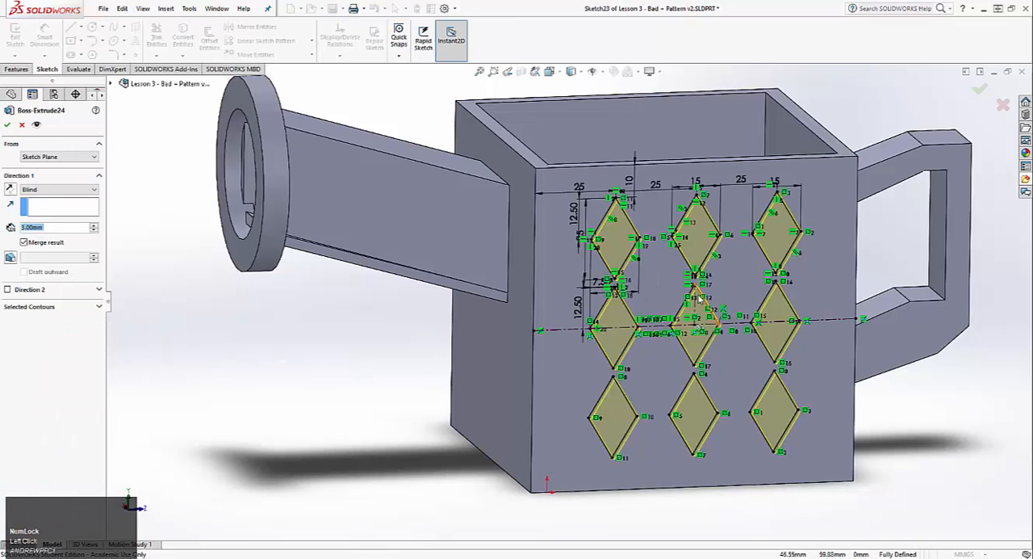
middle_click_drag(665, 269, 675, 283)
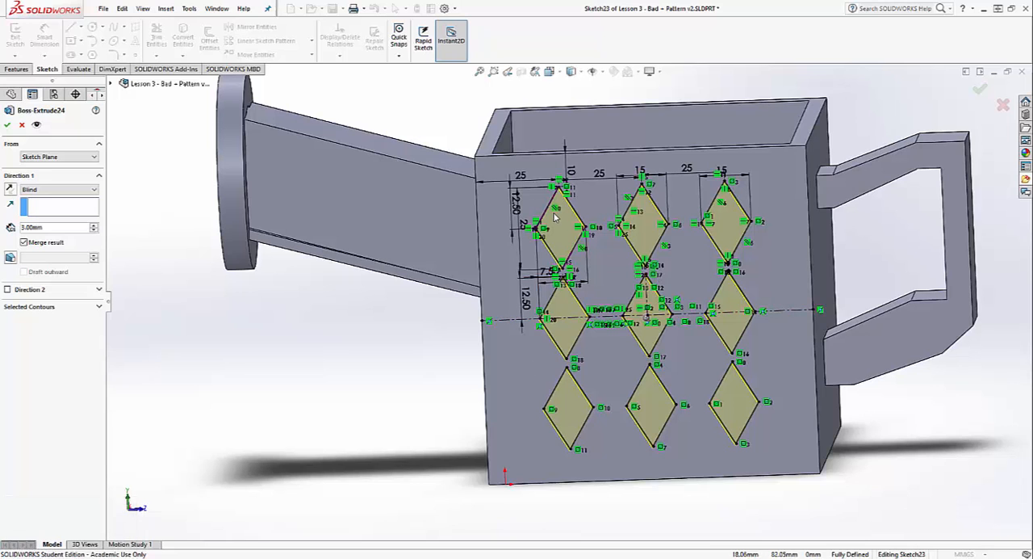
scroll(555, 217, "up", 3)
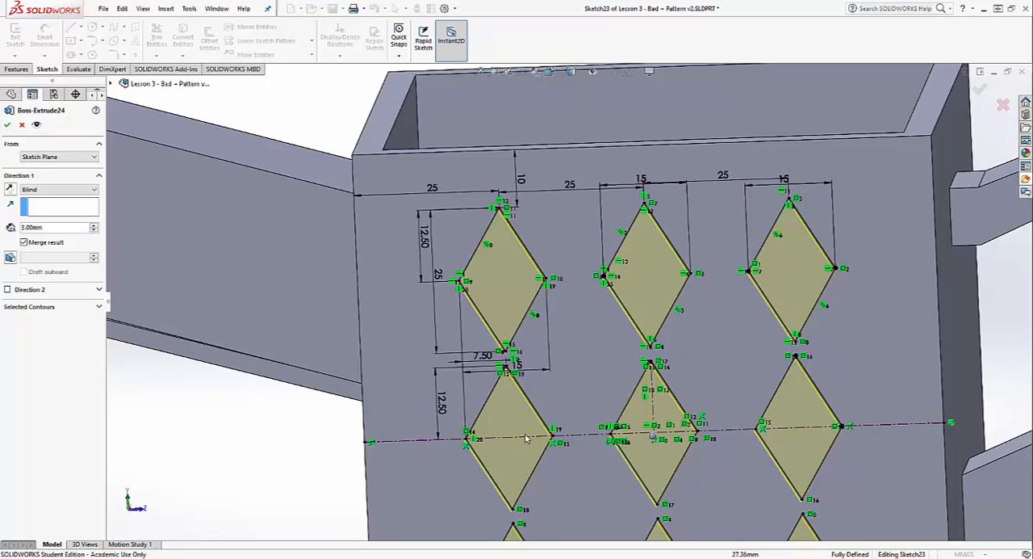
scroll(526, 438, "down", 3)
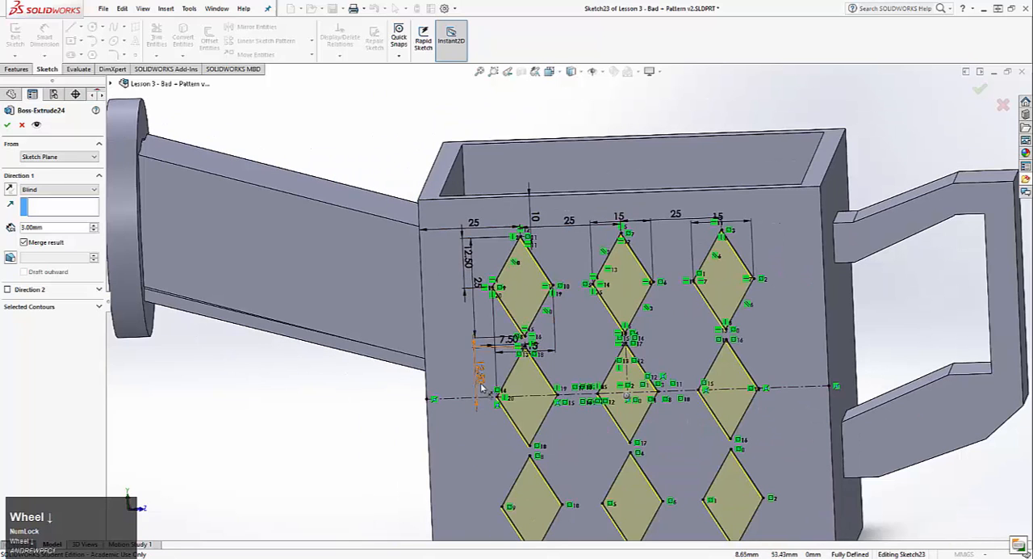
scroll(563, 436, "down", 2)
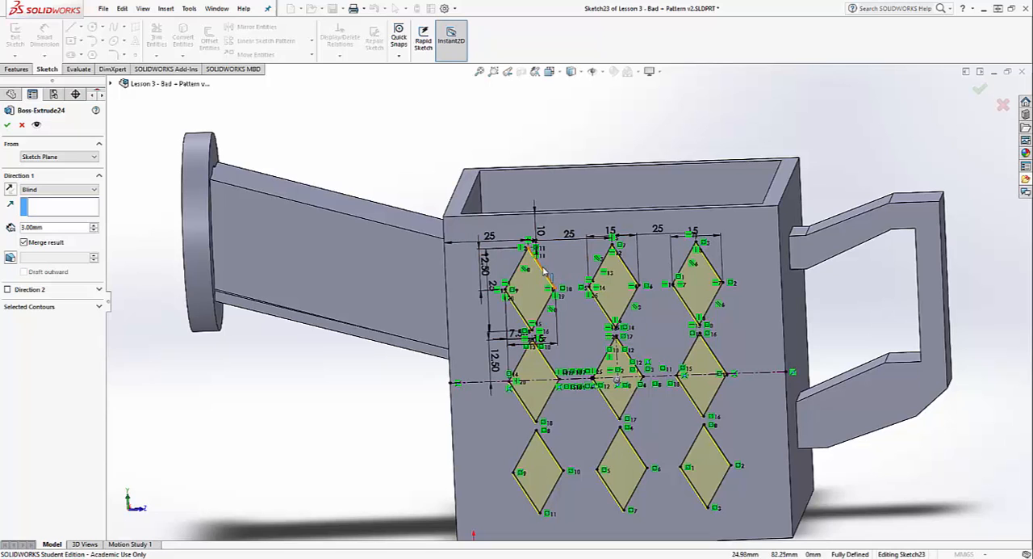
Try extruding the diamonds up to the can's patterned side face and discard the feature edit
double_click(495, 276)
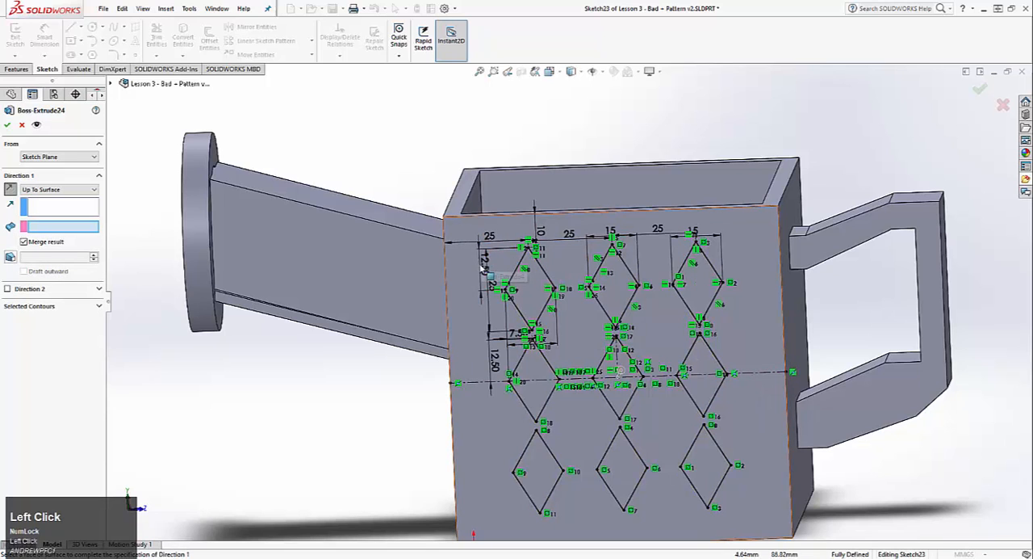
left_click(483, 269)
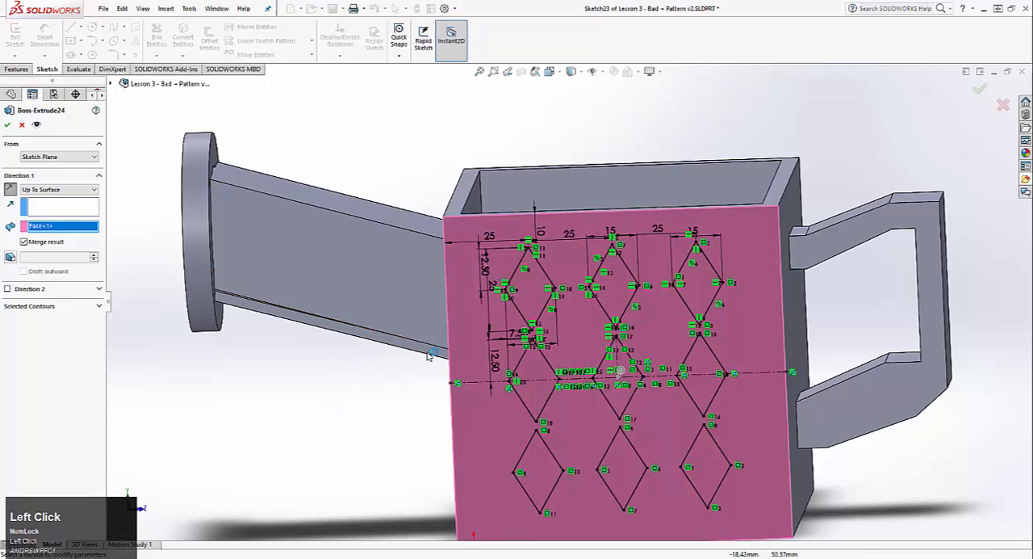
mouse_move(429, 356)
middle_mouse_down()
mouse_move(623, 369)
mouse_move(661, 343)
middle_mouse_up()
scroll(591, 352, "up", 5)
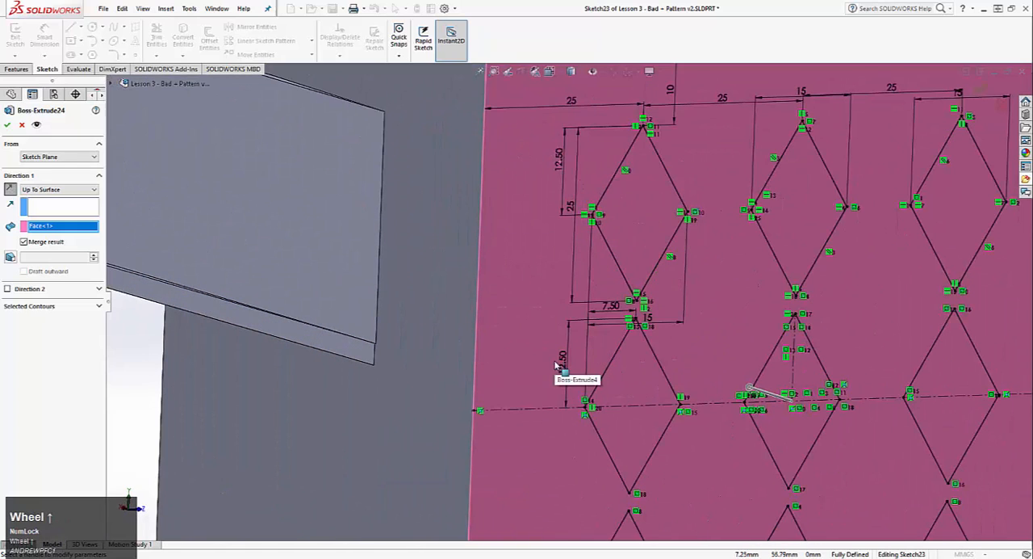
left_click(24, 125)
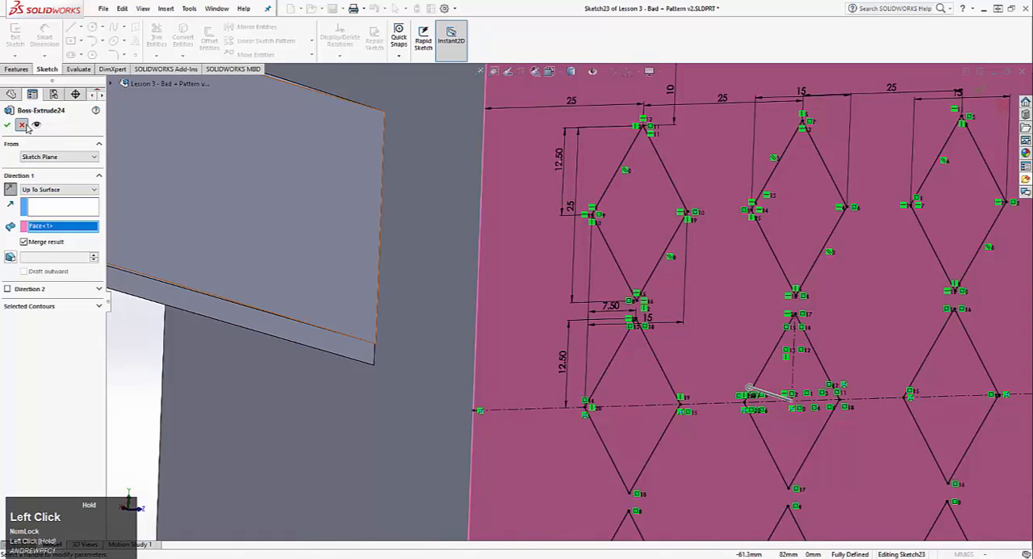
Open the sketch of the radial pattern extrusion Boss-Extrude25 for editing
scroll(728, 222, "down", 5)
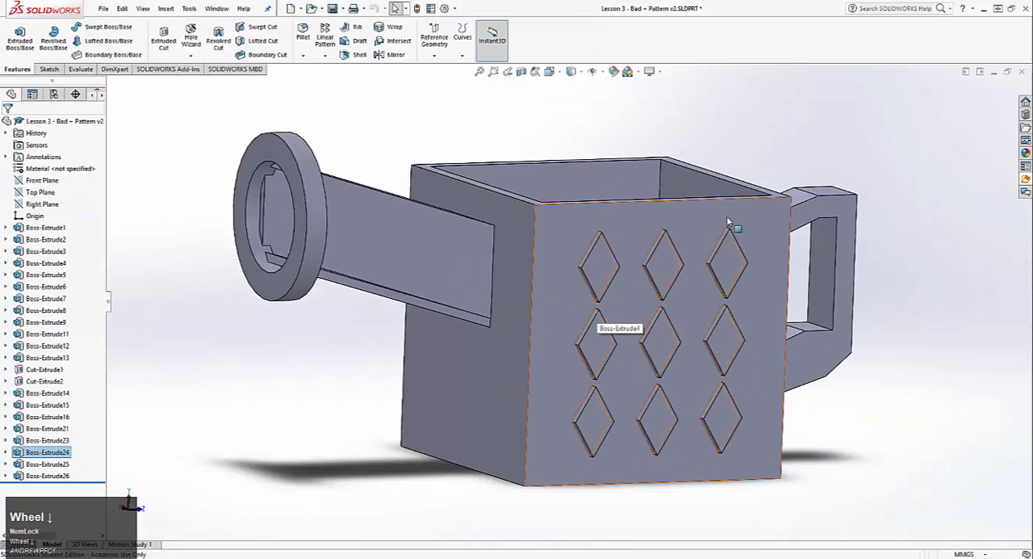
middle_click_drag(574, 240, 710, 327)
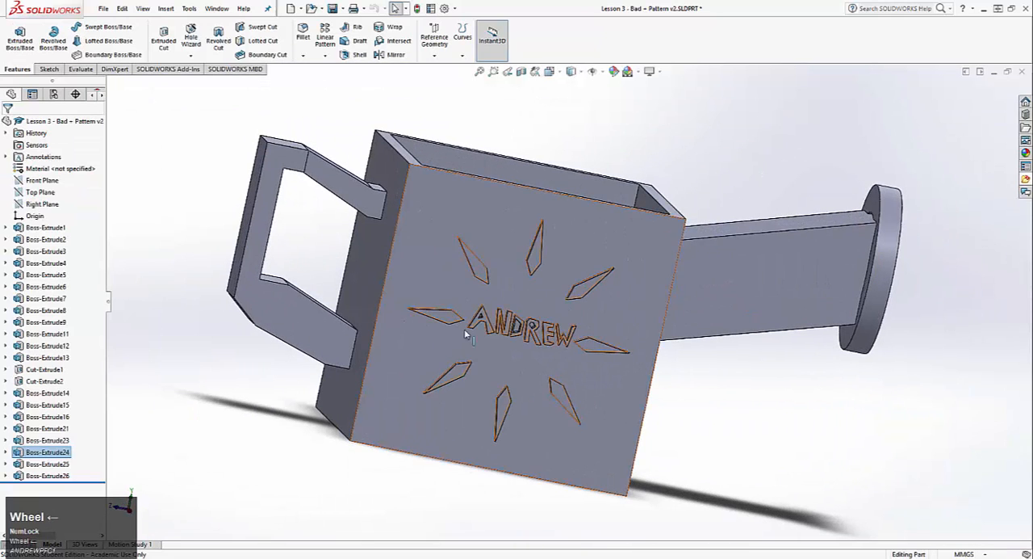
right_click(30, 466)
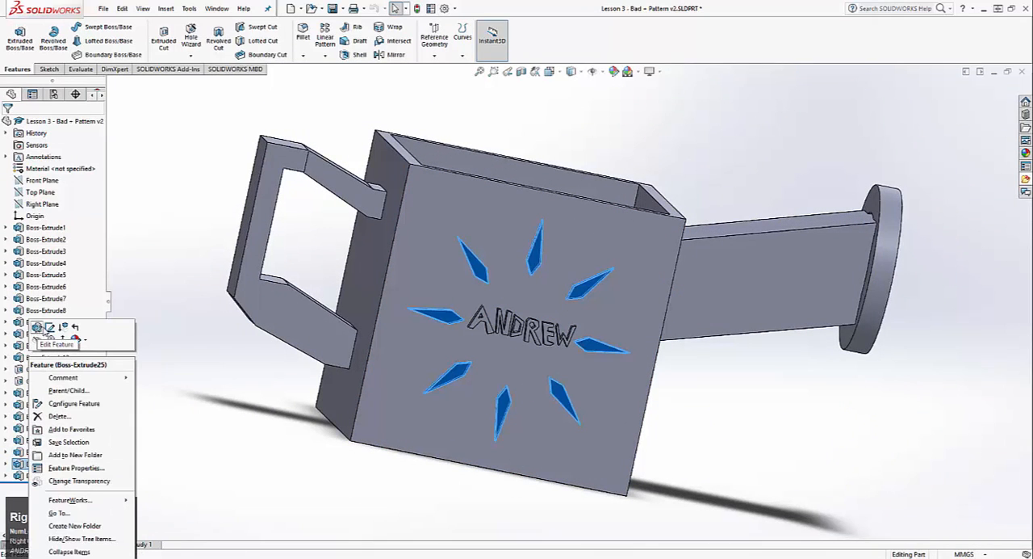
left_click(50, 328)
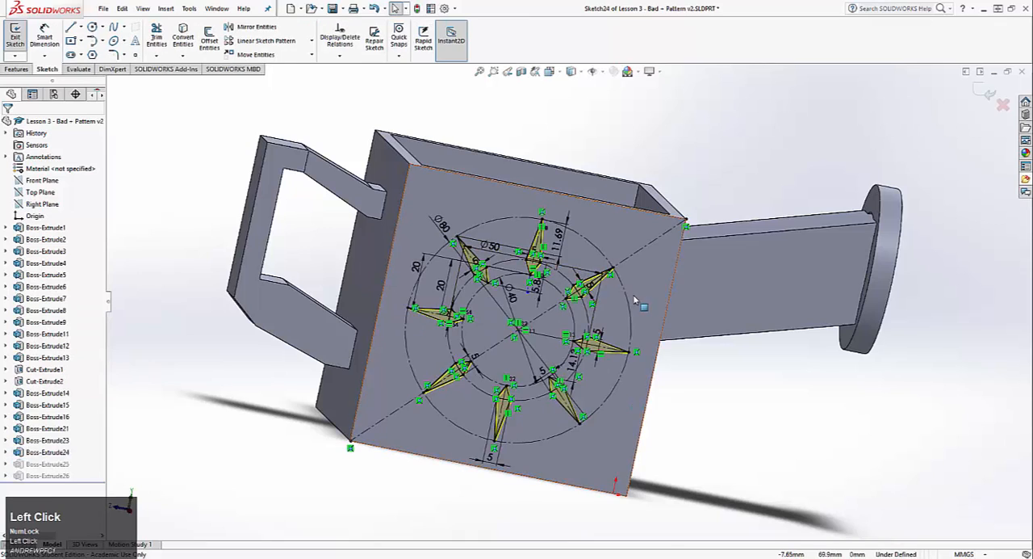
Examine the construction circles and the individual spike dimensions in the radial pattern sketch
scroll(506, 289, "up", 3)
middle_click_drag(506, 289, 474, 251)
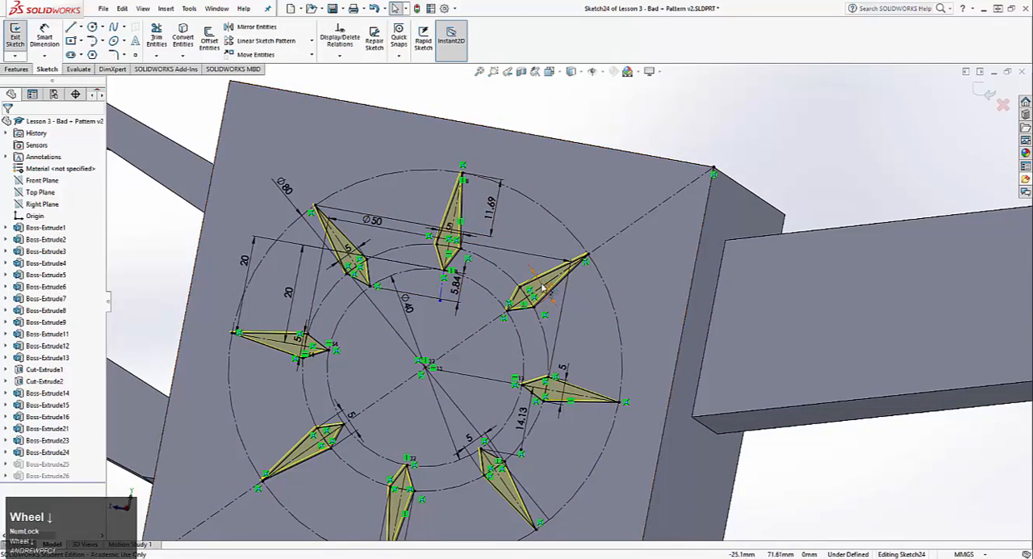
scroll(565, 297, "down", 2)
scroll(512, 427, "down", 2)
middle_click_drag(512, 427, 466, 138)
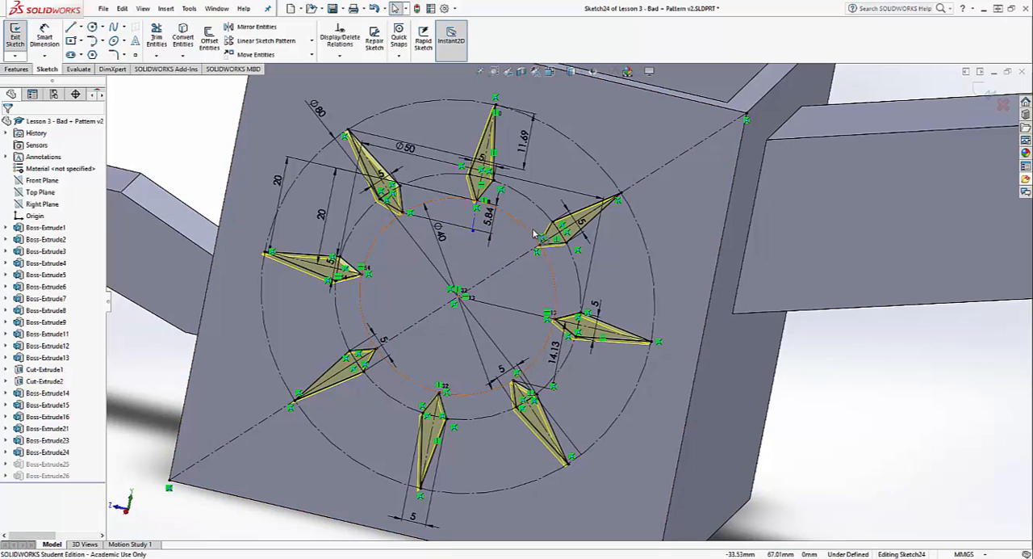
scroll(572, 300, "down", 3)
scroll(504, 225, "up", 3)
scroll(557, 292, "up", 2)
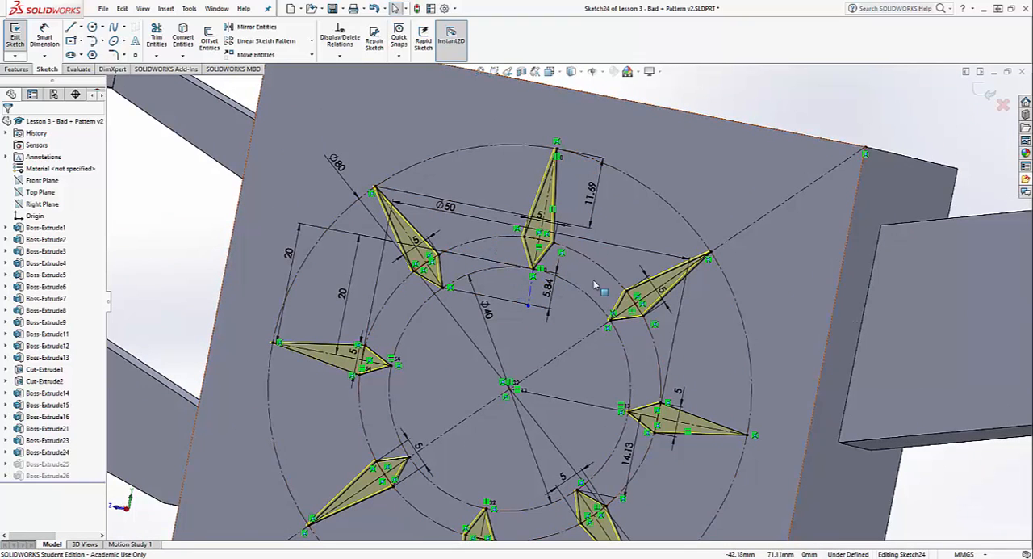
scroll(599, 288, "left", 4)
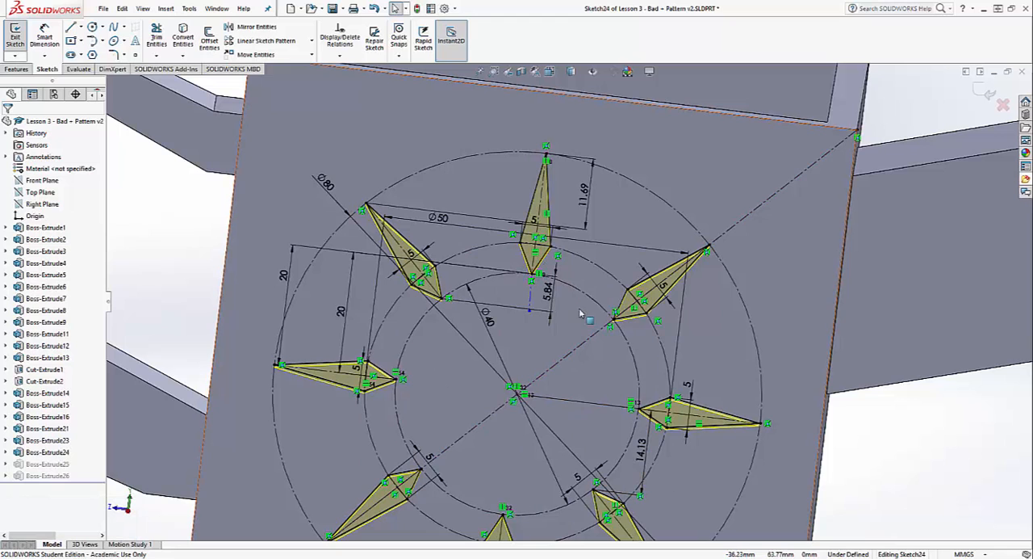
Inspect the centre of the radial pattern and the properties of the diagonal construction line running through it
left_click(495, 241)
left_click(404, 180)
middle_click_drag(586, 340, 638, 369)
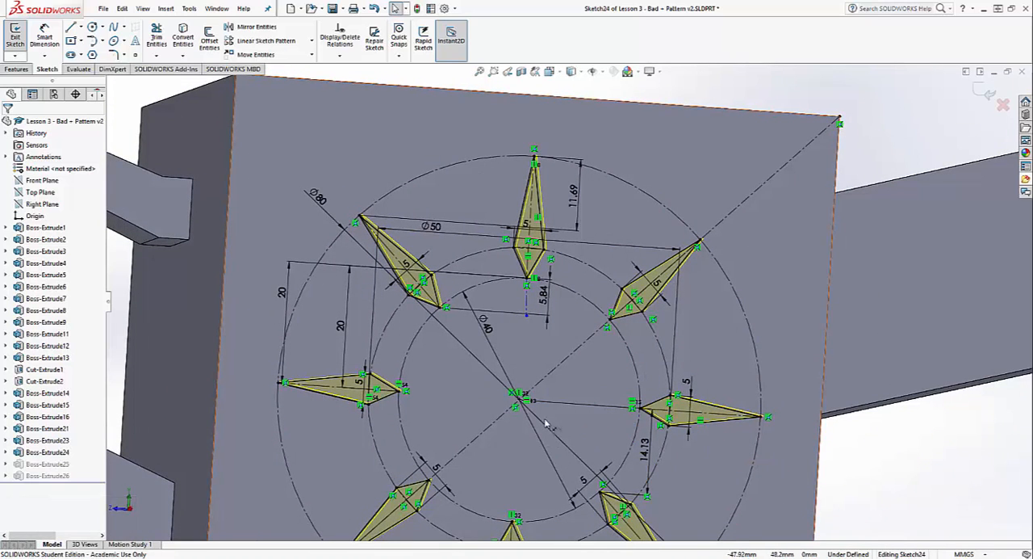
middle_click_drag(623, 346, 653, 419)
scroll(693, 427, "down", 2)
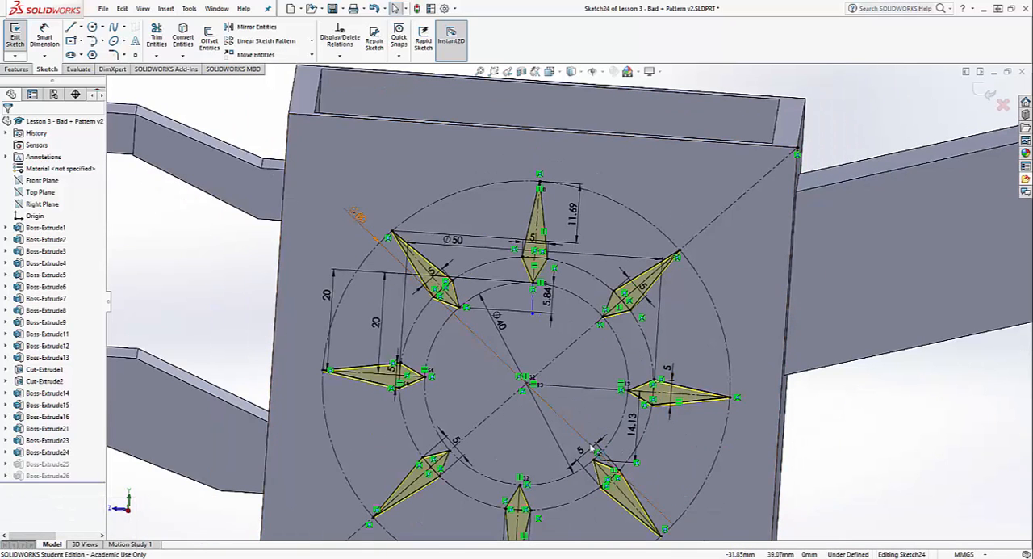
scroll(443, 490, "up", 2)
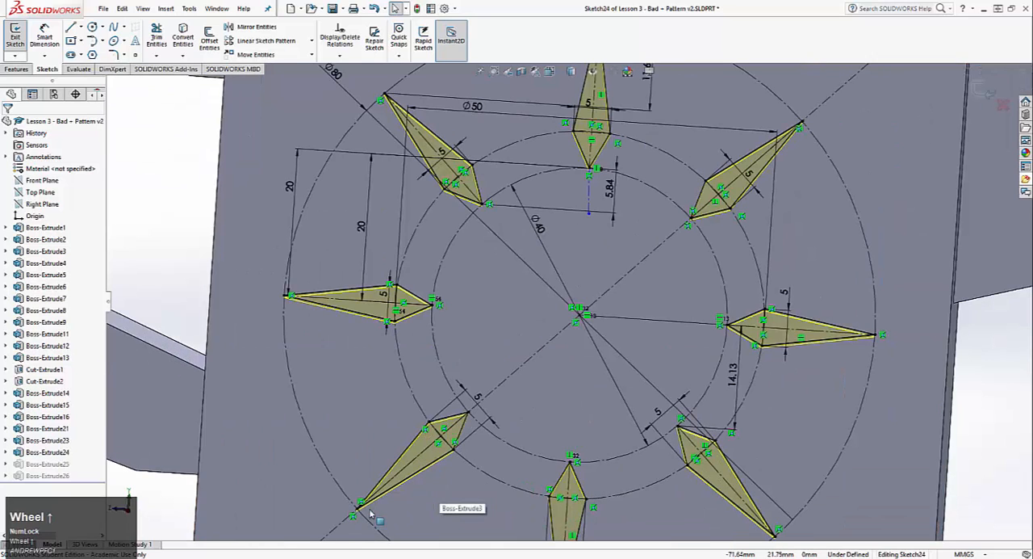
left_click(500, 371)
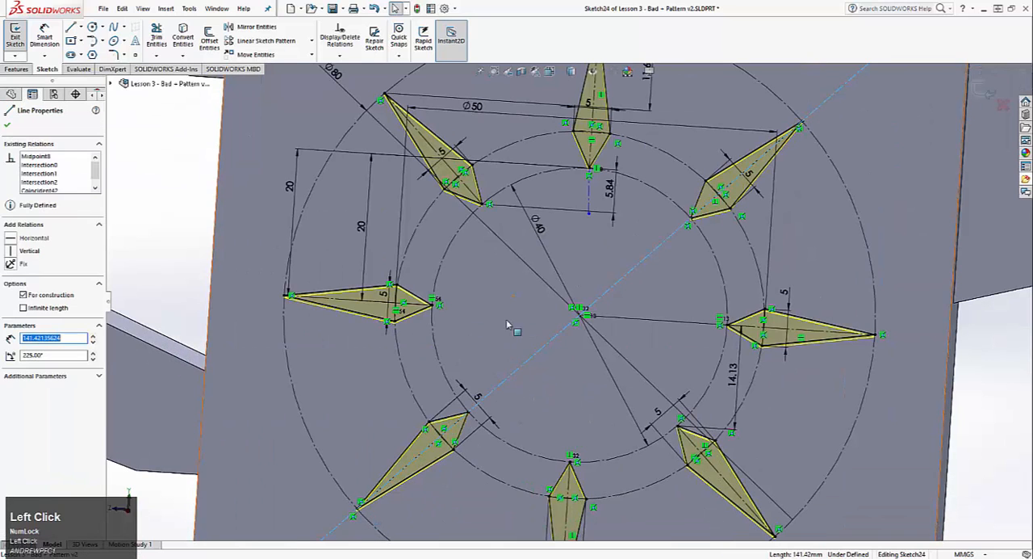
scroll(565, 303, "down", 4)
left_click(385, 393)
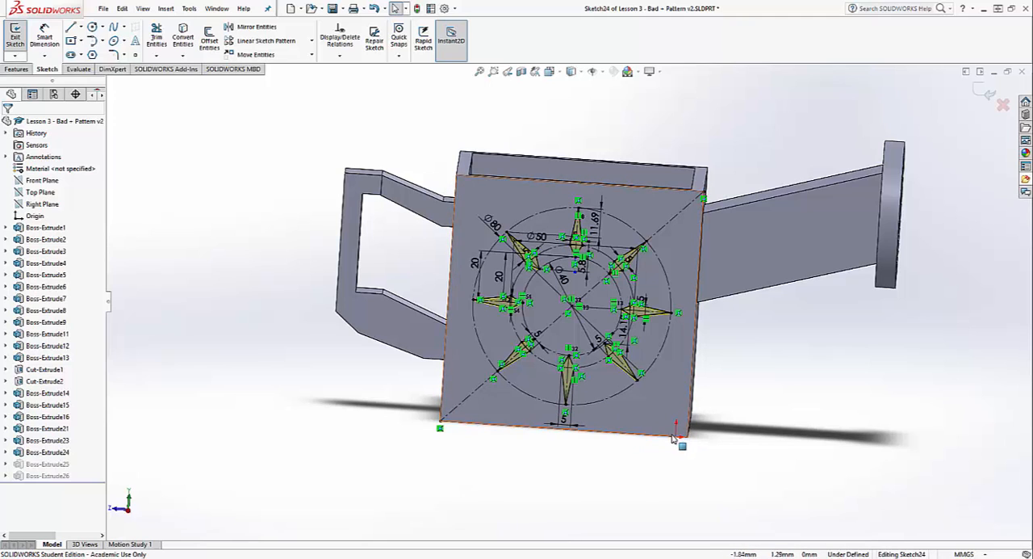
Inspect the inner of the two 20 mm vertical dimensions locating the horizontal spike nearest the handle
scroll(574, 347, "up", 2)
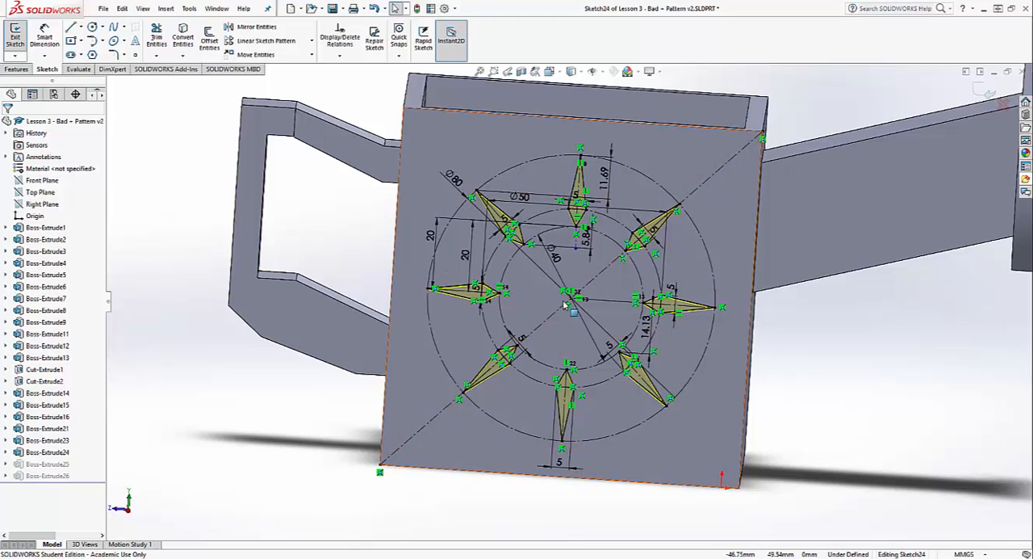
scroll(553, 258, "up", 3)
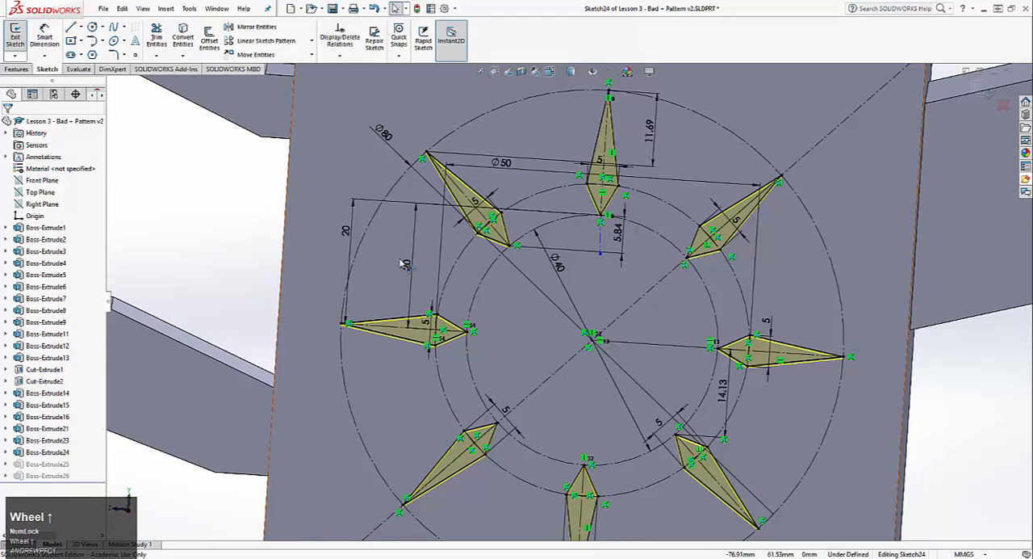
left_click(415, 209)
left_click(423, 272)
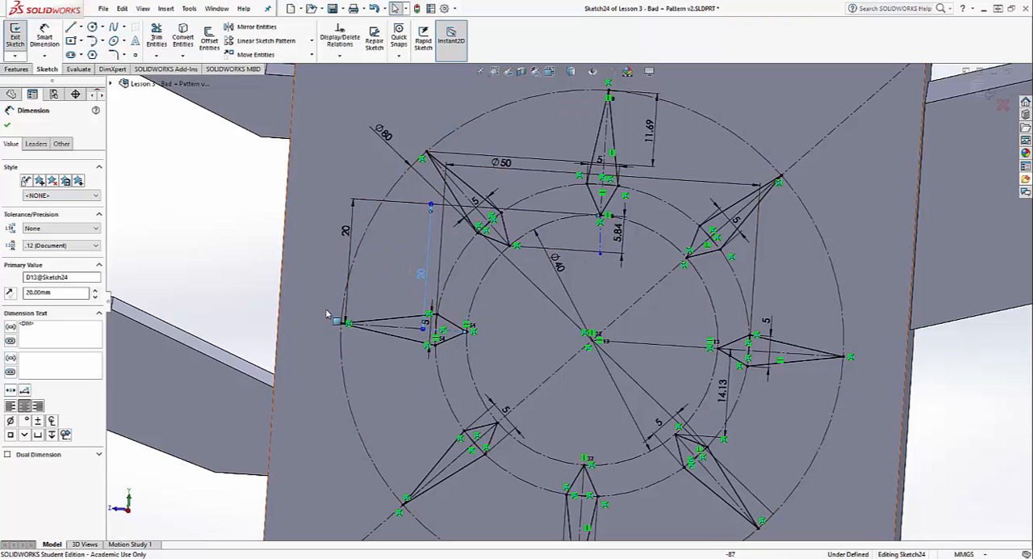
Try setting the outer 20 mm dimension of the horizontal spike nearest the handle to 25 mm, and undo the change
left_click(347, 232)
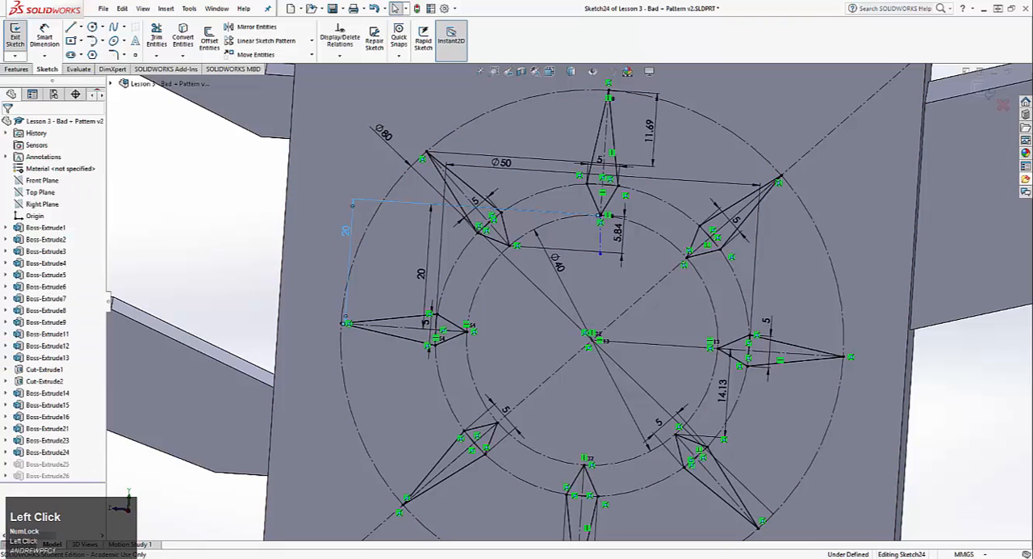
double_click(347, 232)
type("25")
key("Return")
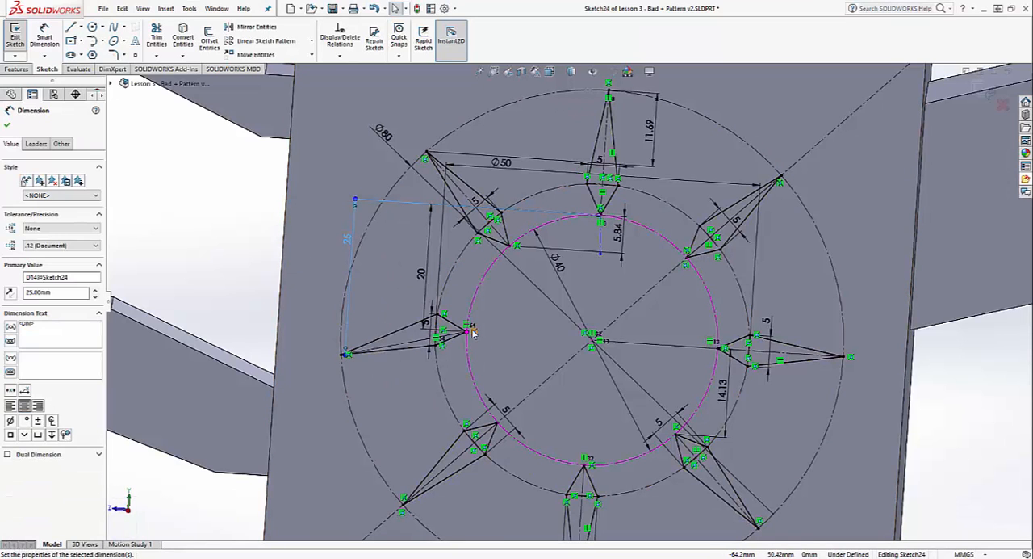
key("ctrl+z")
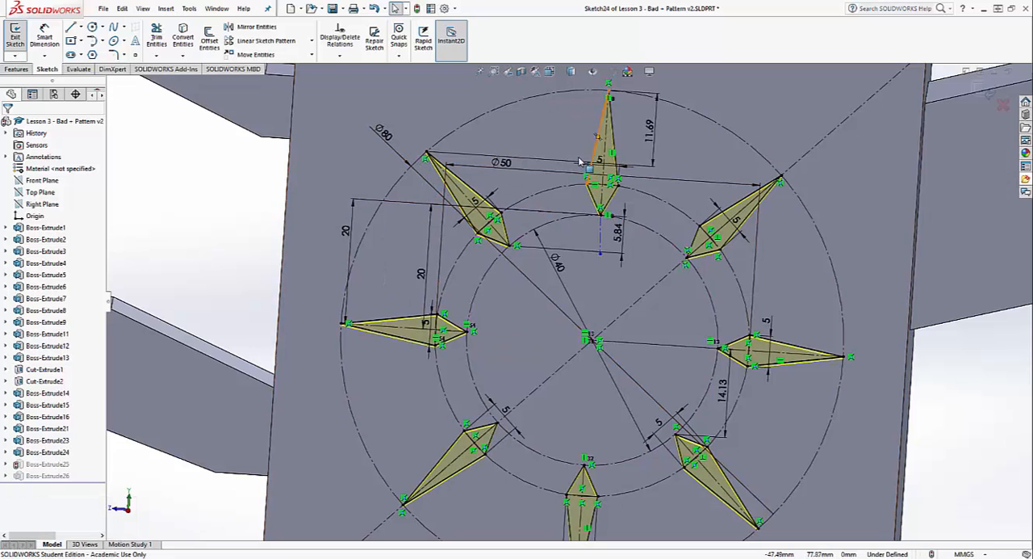
Move the 11.69 mm dimension into the gap between the top spike and its upper neighbour nearer the handle, and exit the sketch
left_click_drag(651, 134, 535, 136)
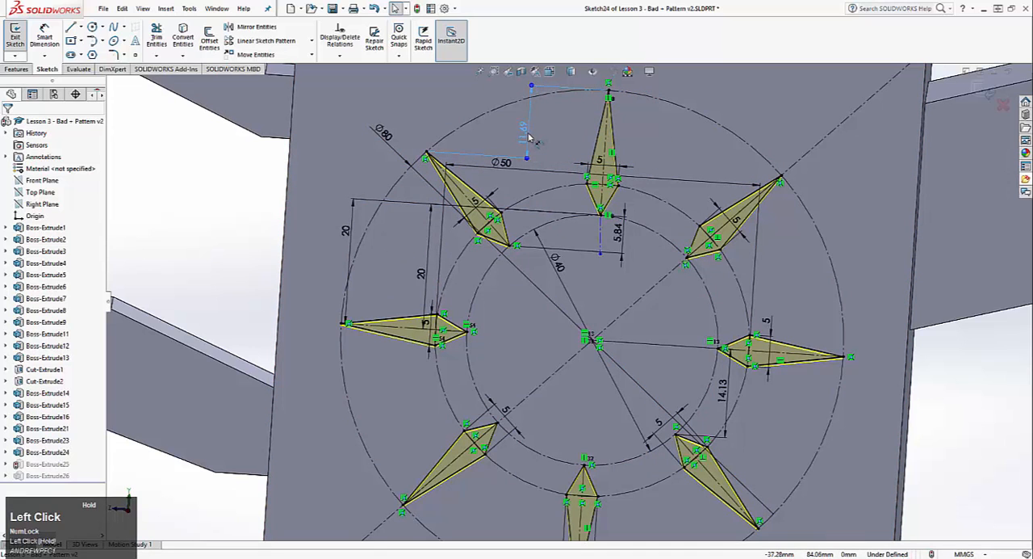
scroll(778, 335, "down", 4)
left_click(778, 336)
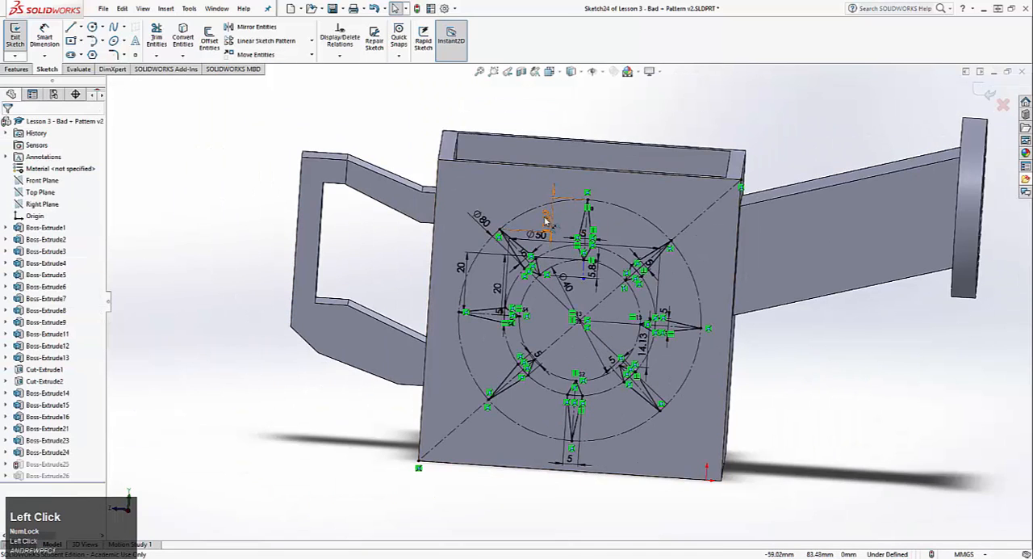
scroll(559, 227, "up", 4)
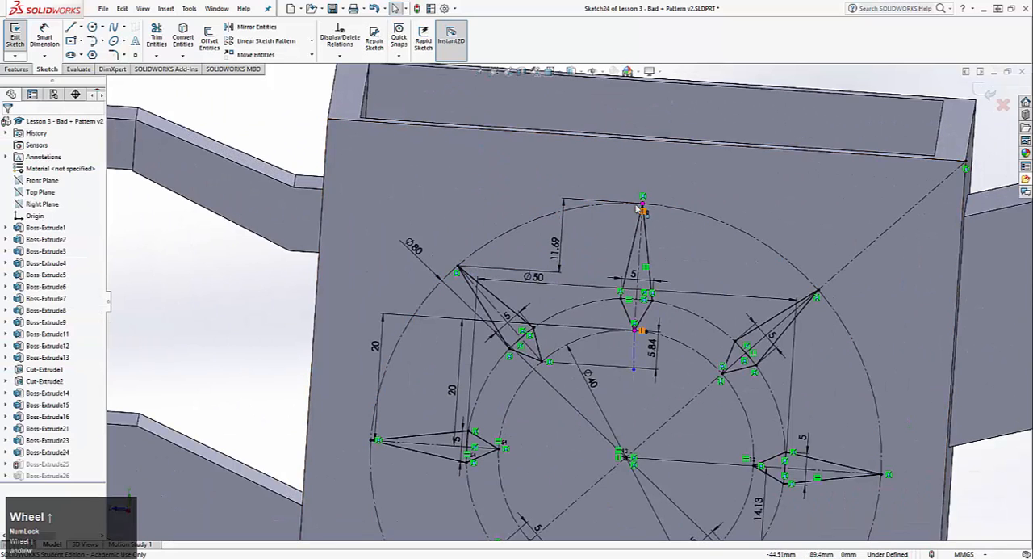
middle_click_drag(508, 263, 466, 178, "ctrl")
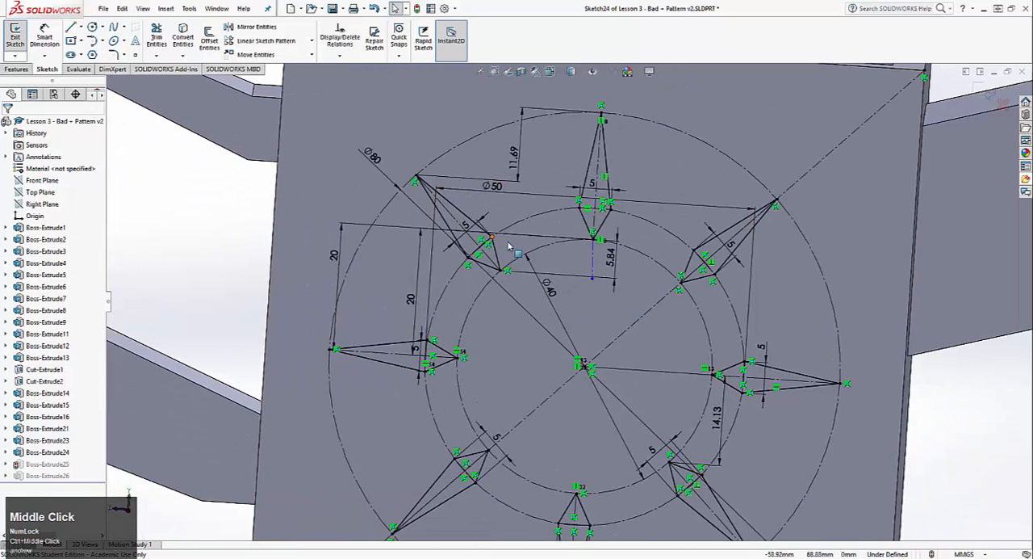
scroll(452, 178, "down", 3)
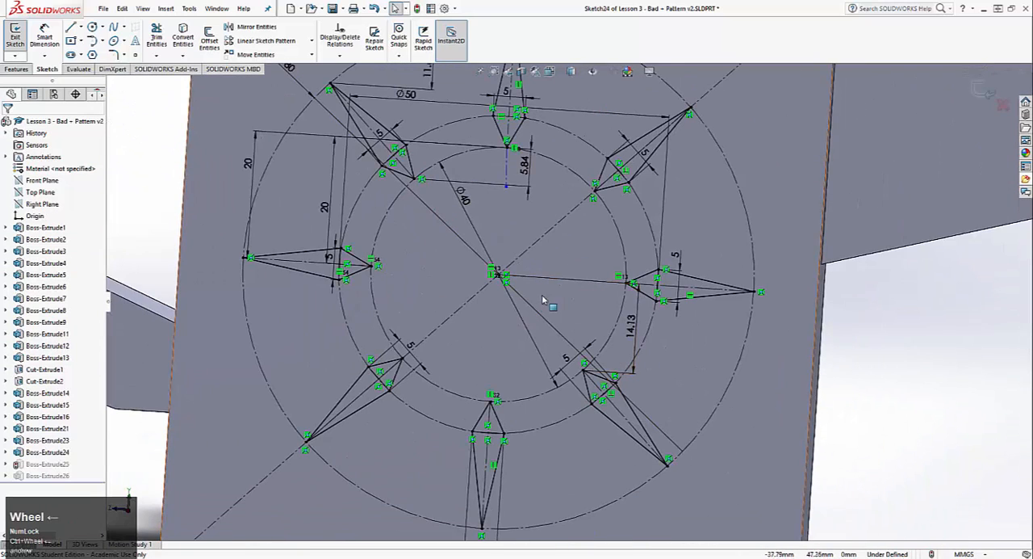
left_click(17, 37)
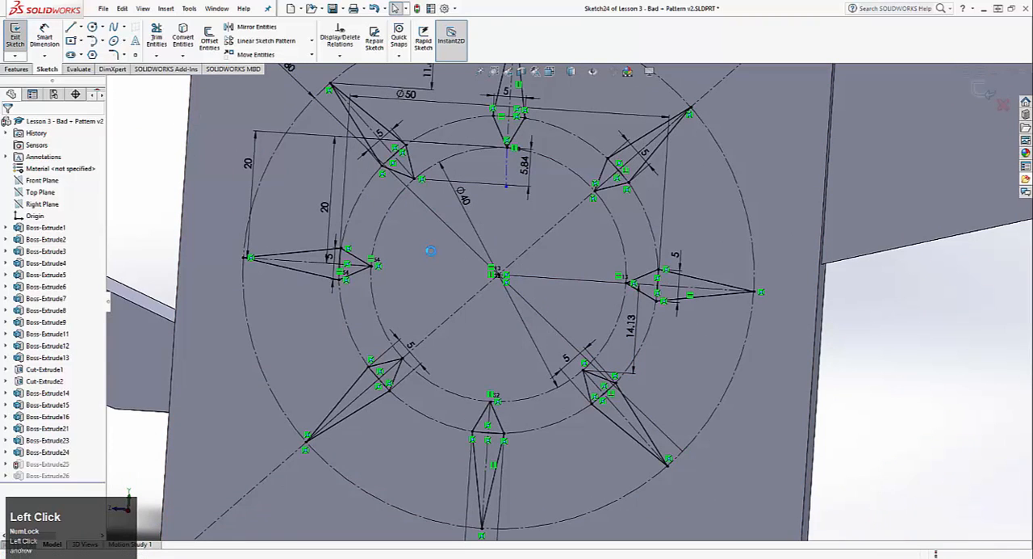
Open the sketch of Boss-Extrude26, examine the hand-drawn letter outlines and their relations, and exit back to the whole part
right_click(57, 477)
left_click(75, 326)
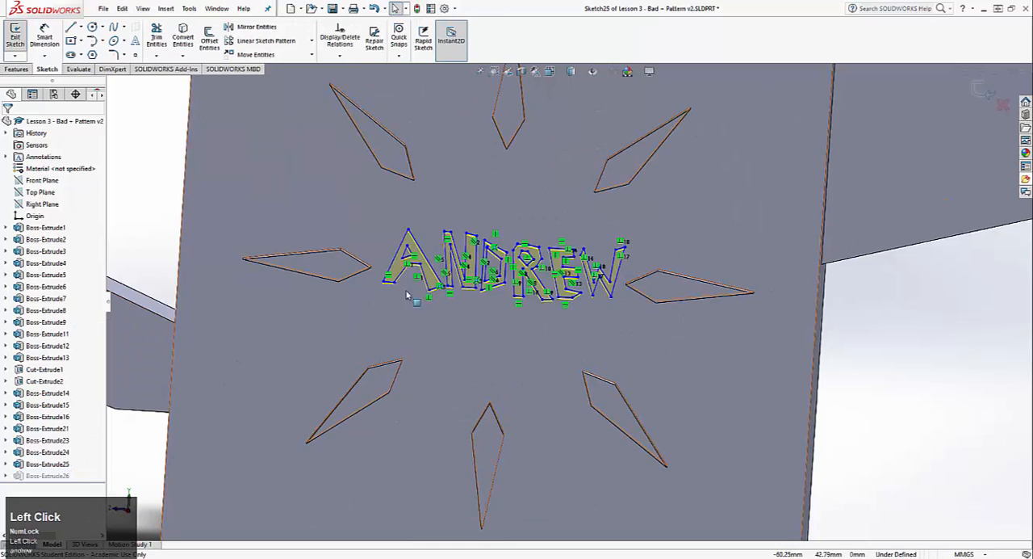
scroll(461, 223, "up", 3)
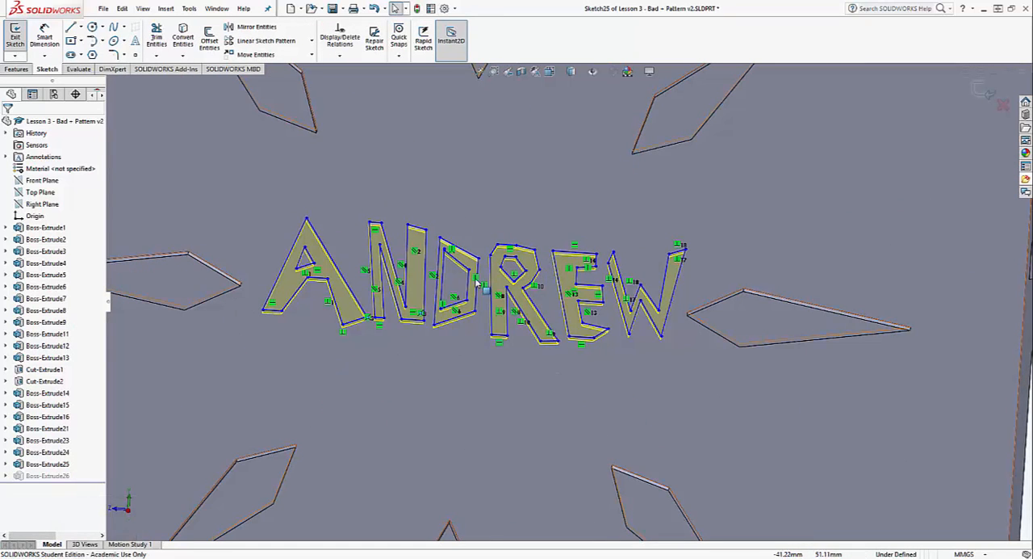
scroll(558, 274, "down", 5)
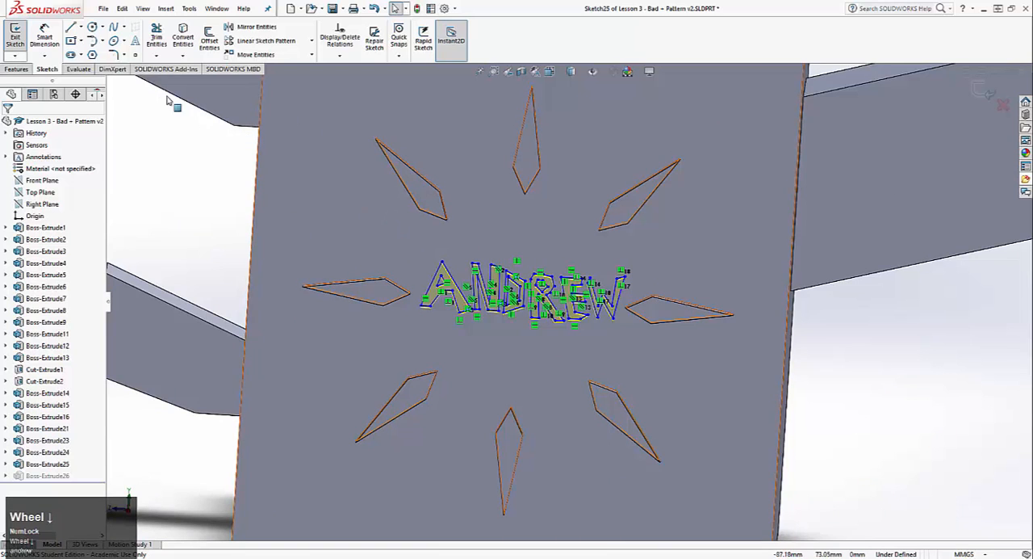
left_click(26, 40)
scroll(745, 363, "down", 5)
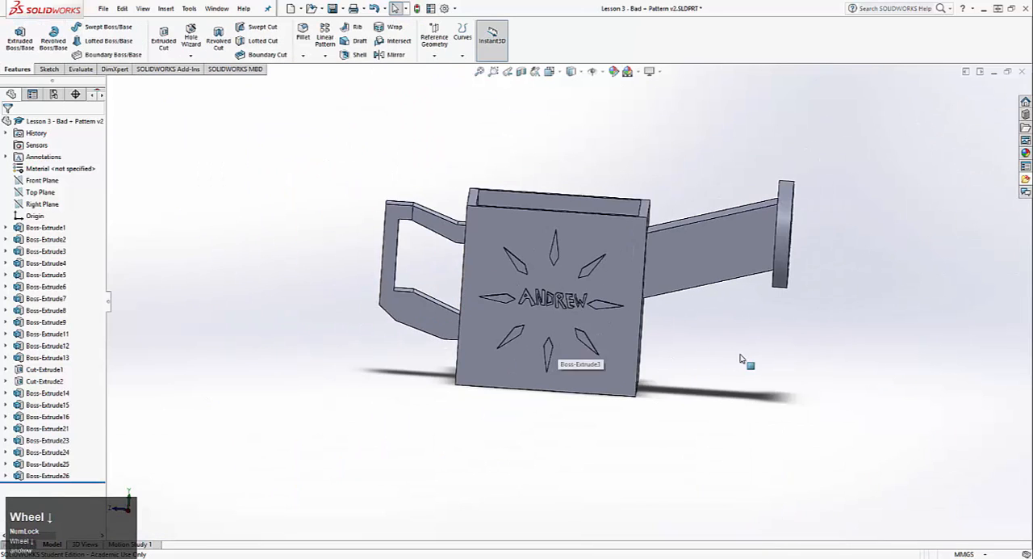
middle_click_drag(692, 362, 632, 343)
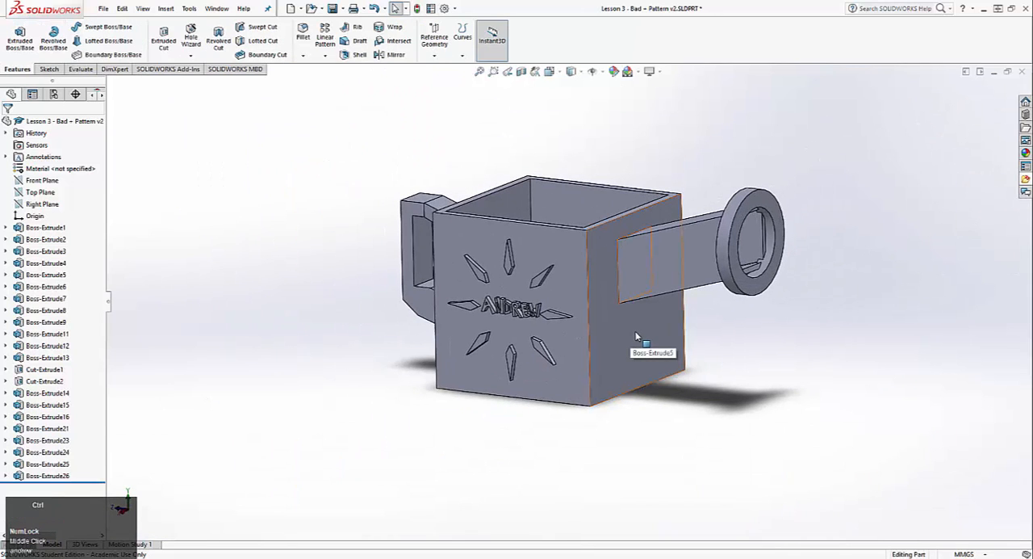
Switch to the open part Lesson 3 - Good Design - Pattern 1
key("ctrl+Tab")
key("ctrl+Tab")
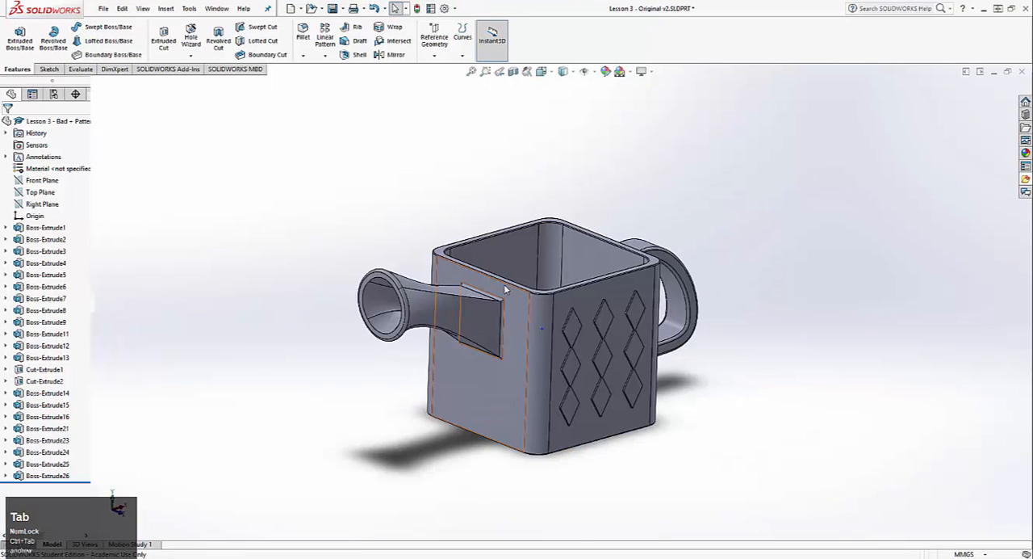
key("ctrl+Tab")
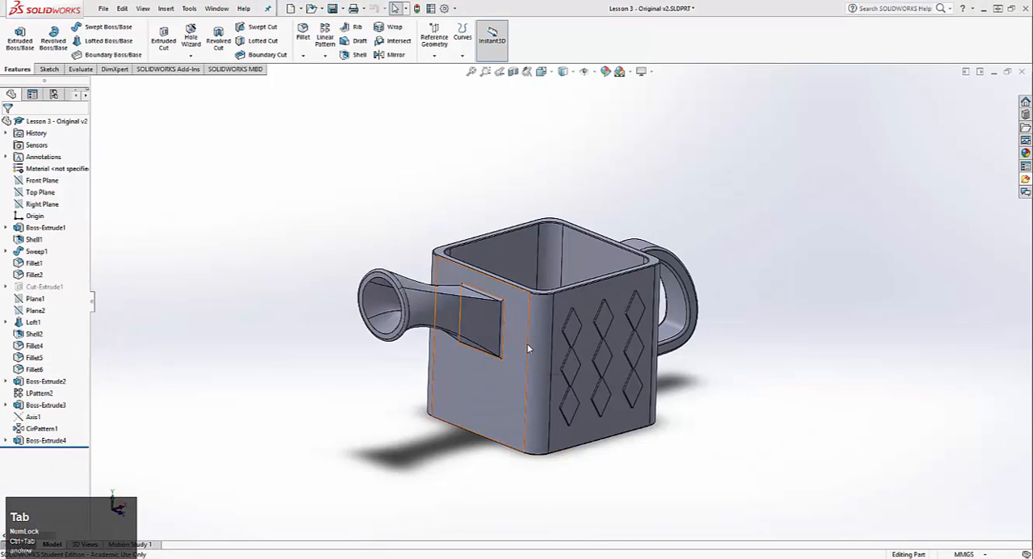
key("ctrl+Tab")
key("ctrl+Tab")
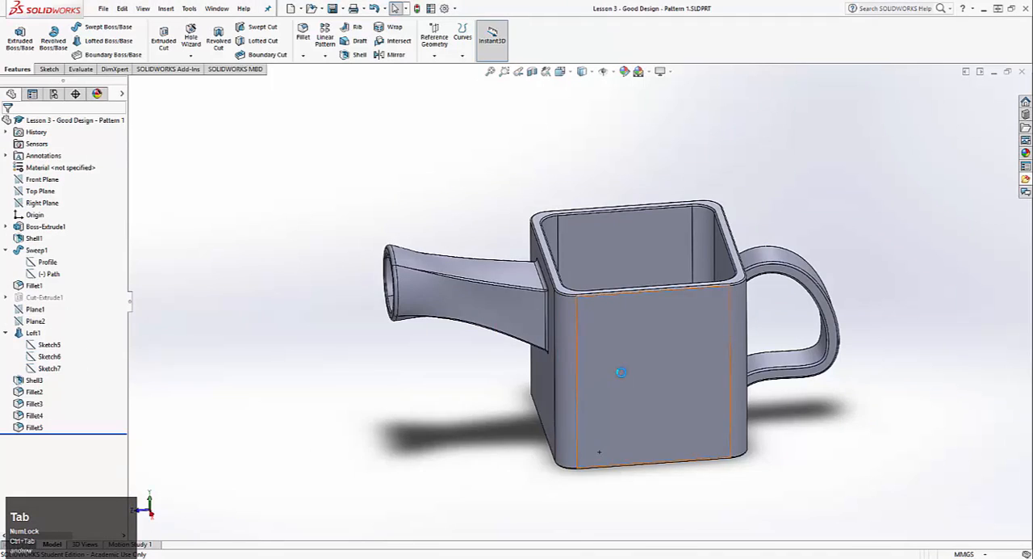
Start an Extruded Boss/Base sketch on the flat side face of the watering can body, viewed normal to the face
middle_click_drag(619, 365, 643, 338)
scroll(678, 306, "up", 3)
middle_click_drag(561, 376, 569, 312)
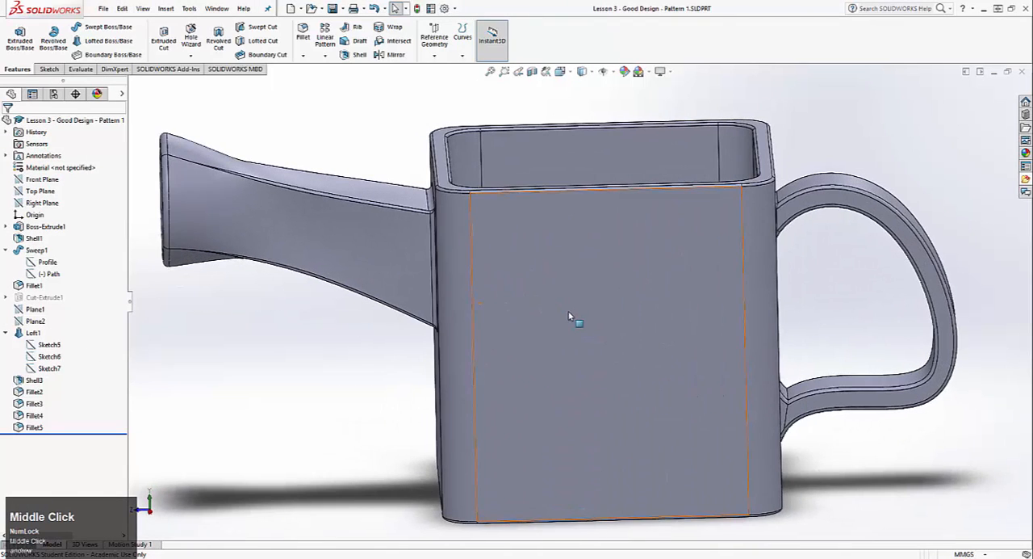
left_click(11, 47)
left_click(505, 247)
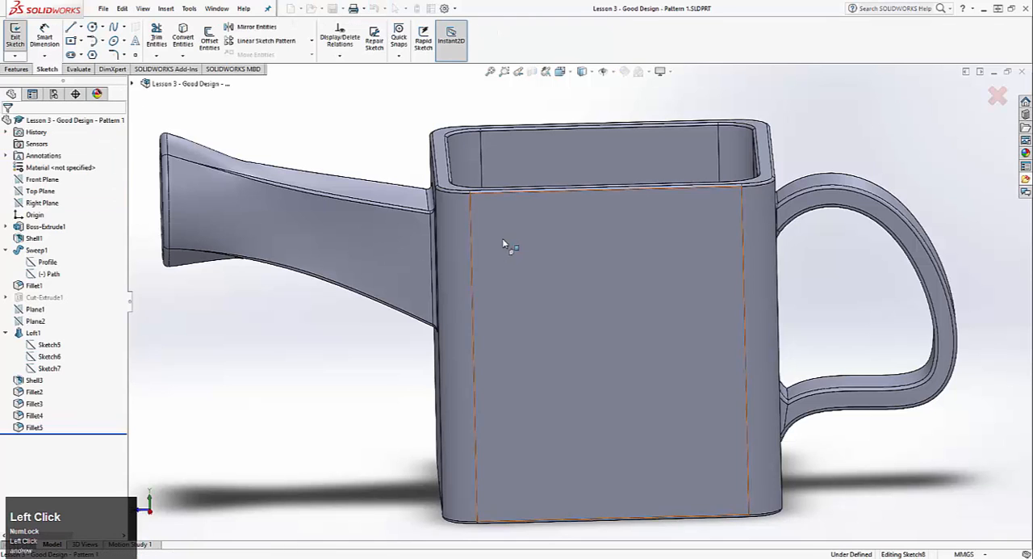
key("ctrl+8")
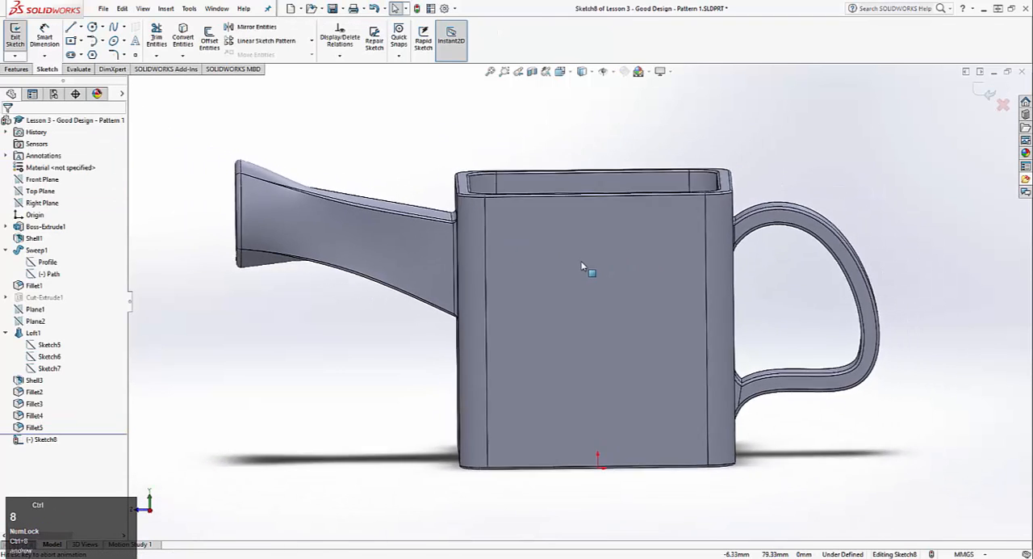
Sketch a closed four-line diamond about 11 mm wide and 19 mm tall near the face's upper spout-side corner, pulling its bottom vertex slightly down
scroll(573, 240, "down", 3)
middle_click_drag(488, 244, 452, 191, "ctrl")
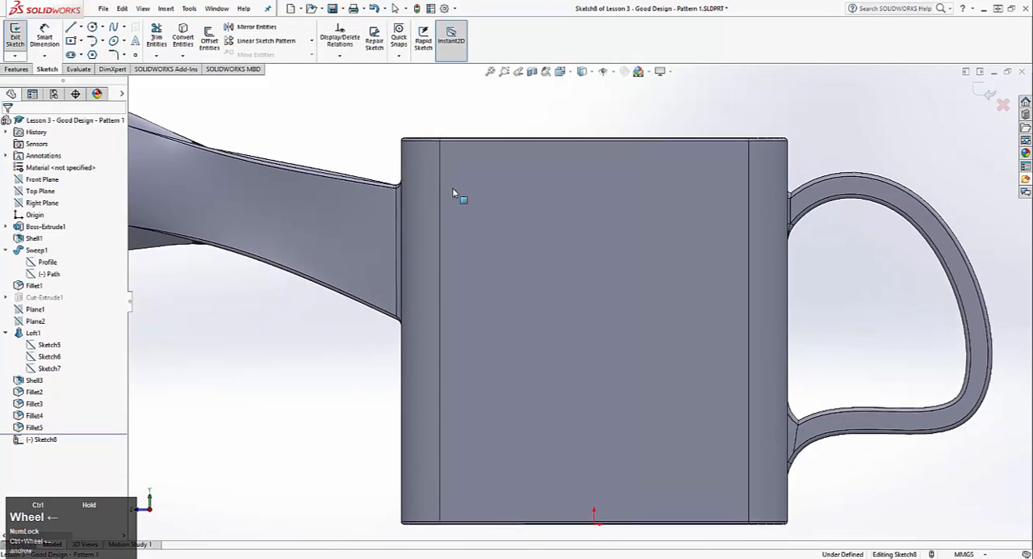
middle_click_drag(411, 280, 404, 322, "ctrl")
scroll(480, 279, "up", 2)
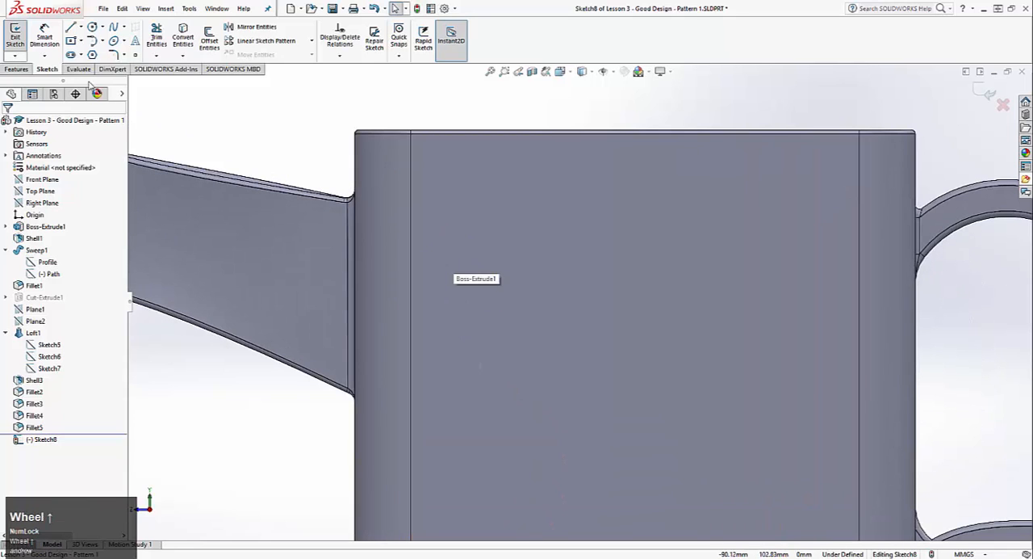
left_click(71, 26)
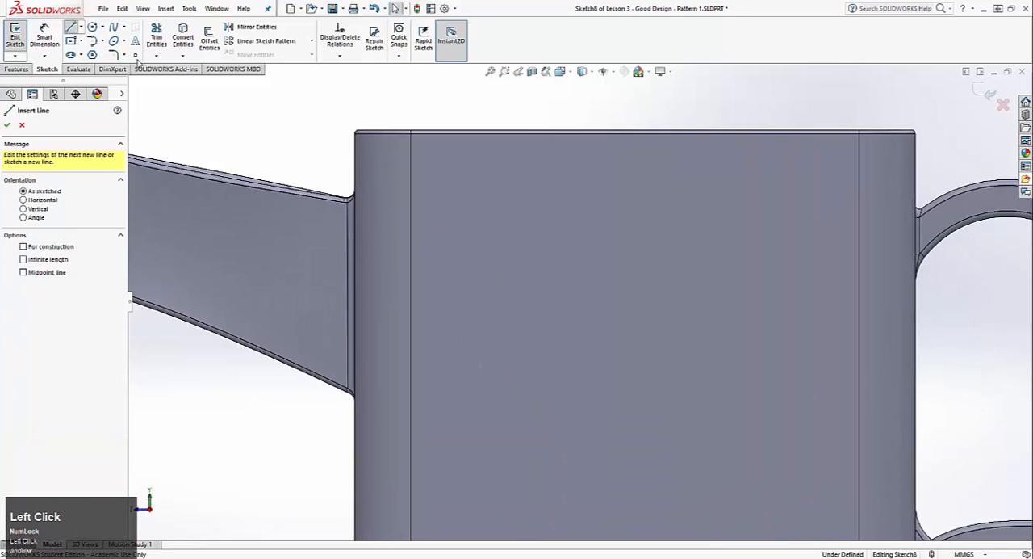
left_click(480, 170)
left_click(449, 222)
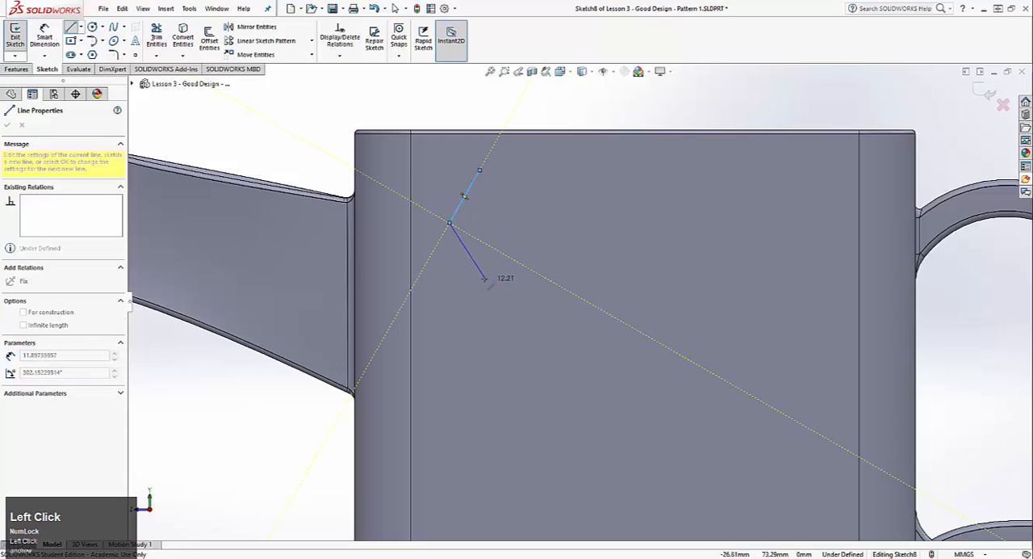
left_click(480, 273)
left_click(513, 223)
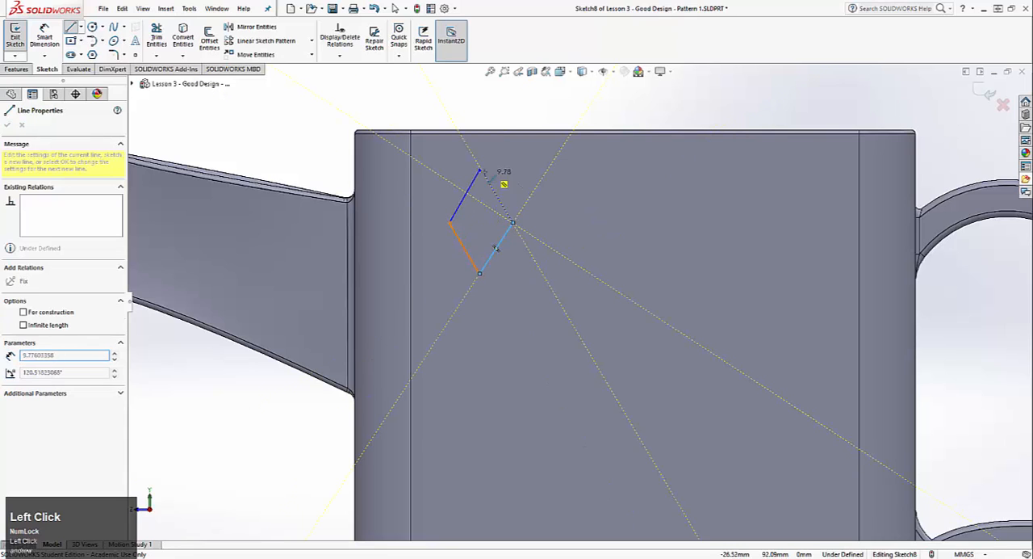
left_click(480, 171)
key("Escape")
scroll(450, 185, "up", 3)
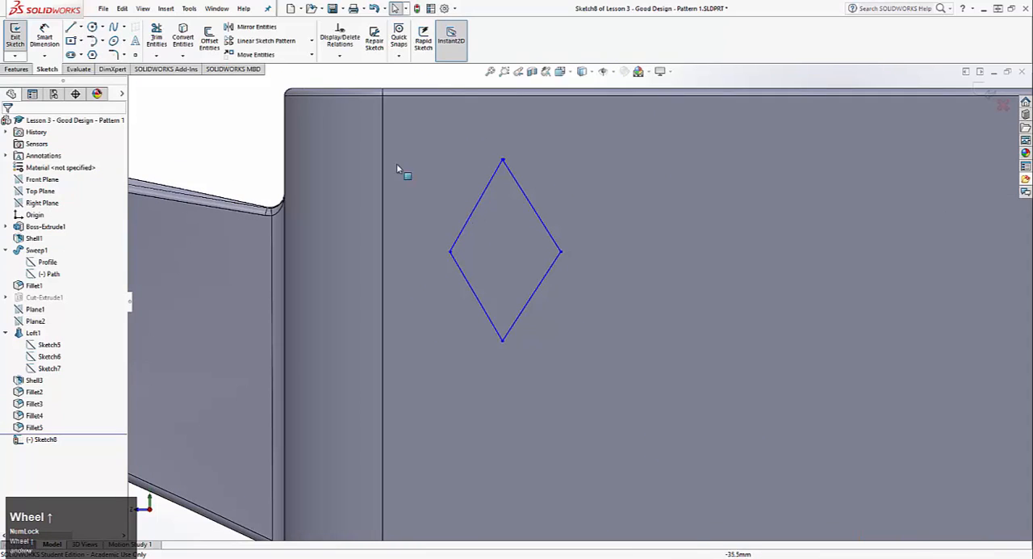
mouse_move(502, 339)
left_mouse_down()
mouse_move(506, 368)
mouse_move(502, 345)
left_mouse_up()
left_click(253, 163)
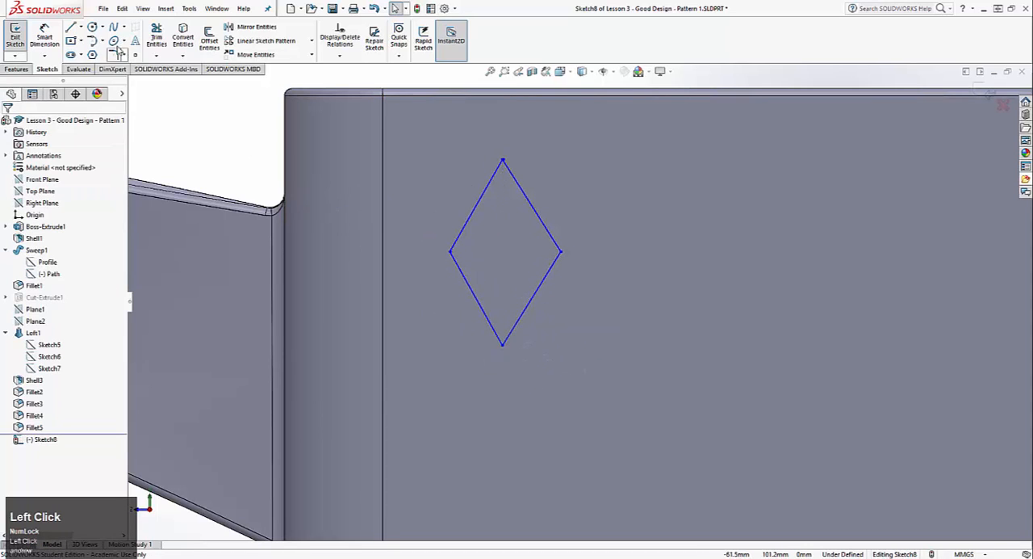
Add construction lines joining the diamond's opposite vertices, one vertical about 19 mm long and one horizontal about 11.3 mm long
left_click(70, 28)
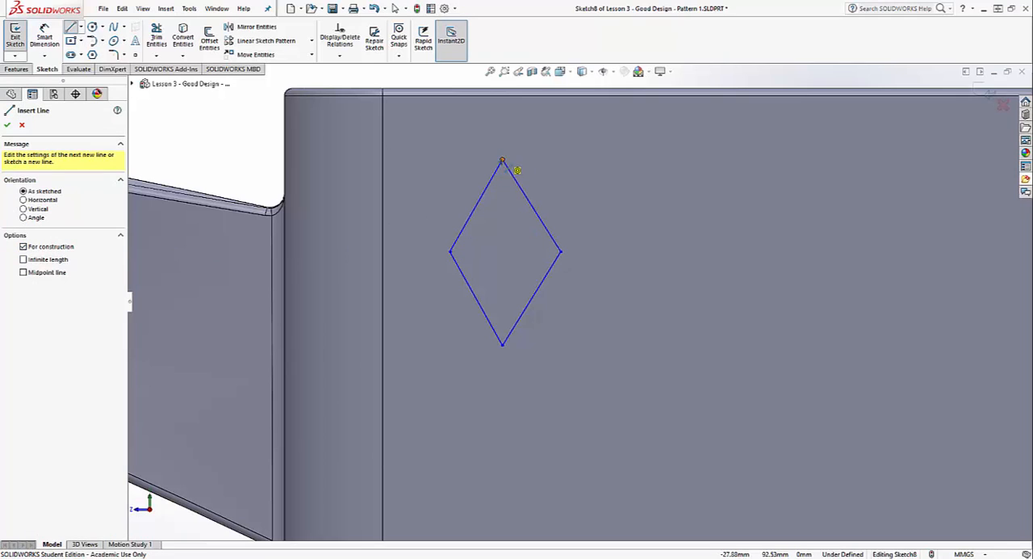
left_click(502, 160)
left_click(502, 345)
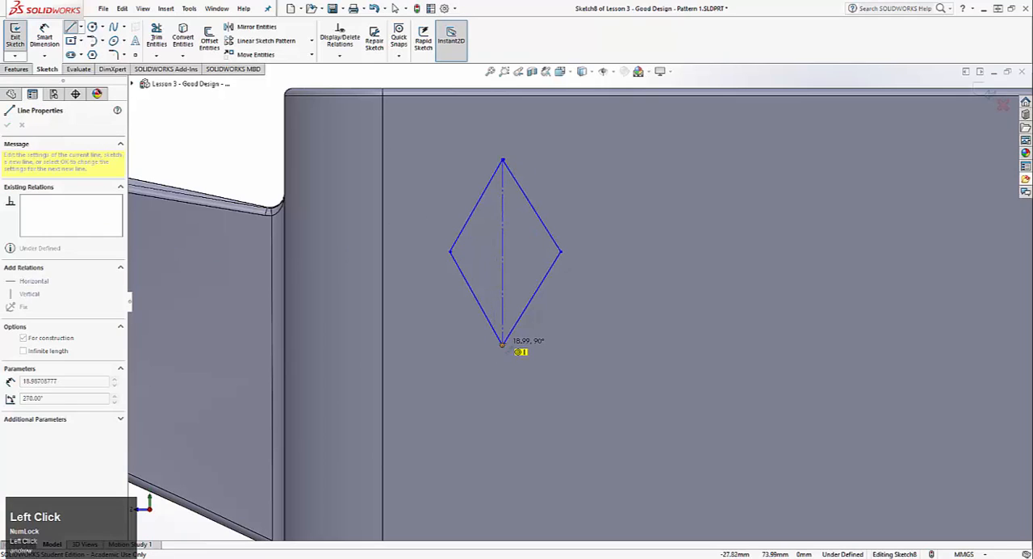
left_click(451, 252)
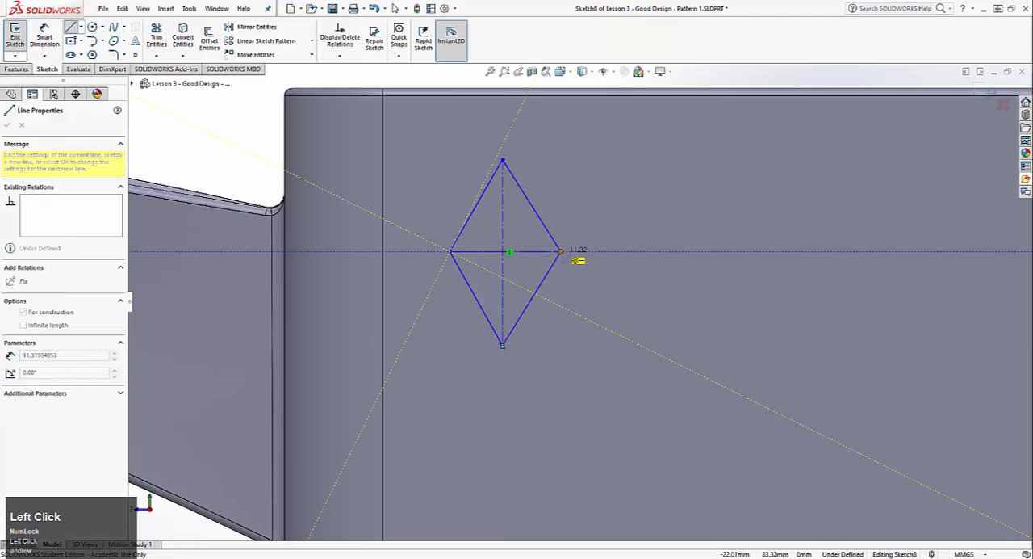
left_click(561, 252)
key("Escape")
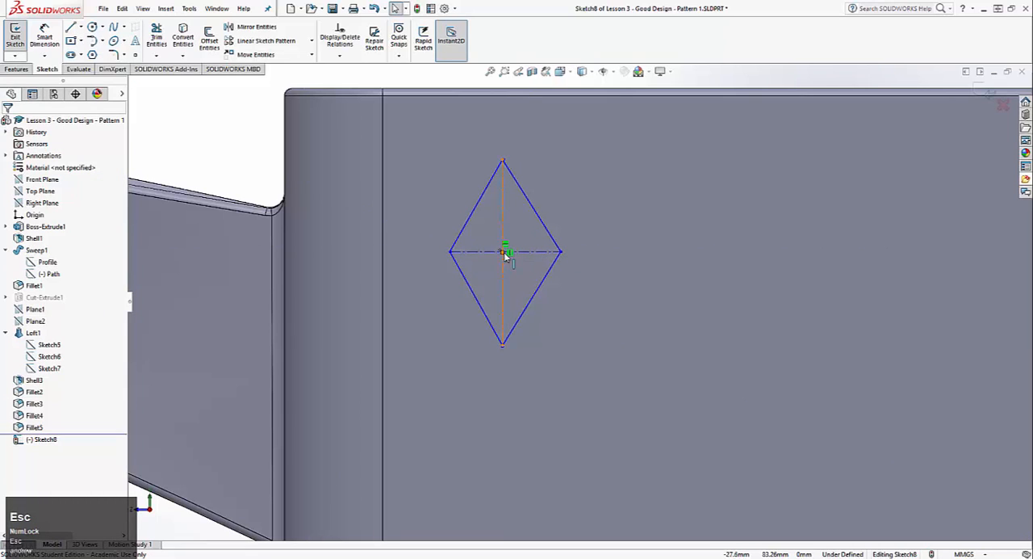
Add a Perpendicular relation between the diamond's vertical and horizontal construction lines
left_click(505, 253)
scroll(503, 256, "up", 8)
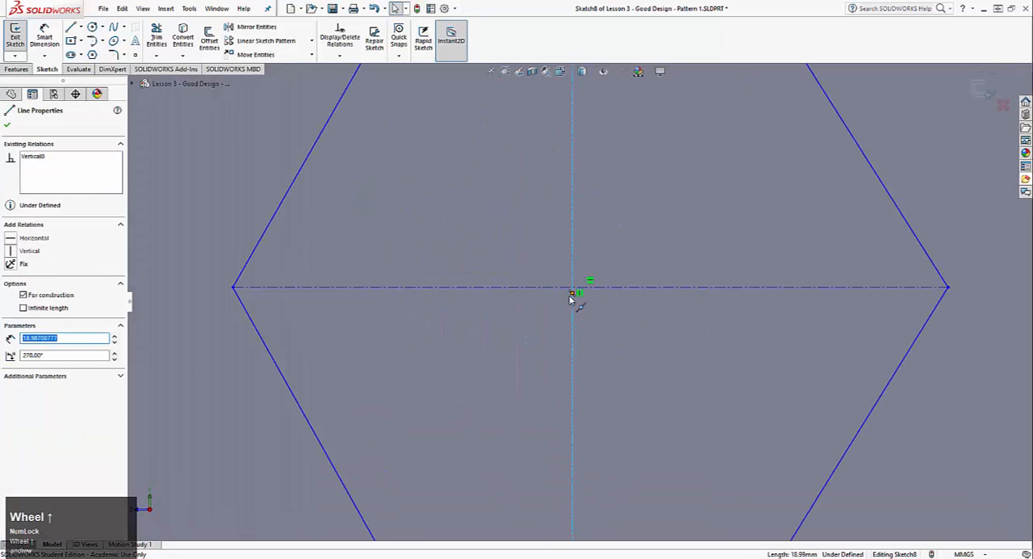
left_click(589, 289, "ctrl")
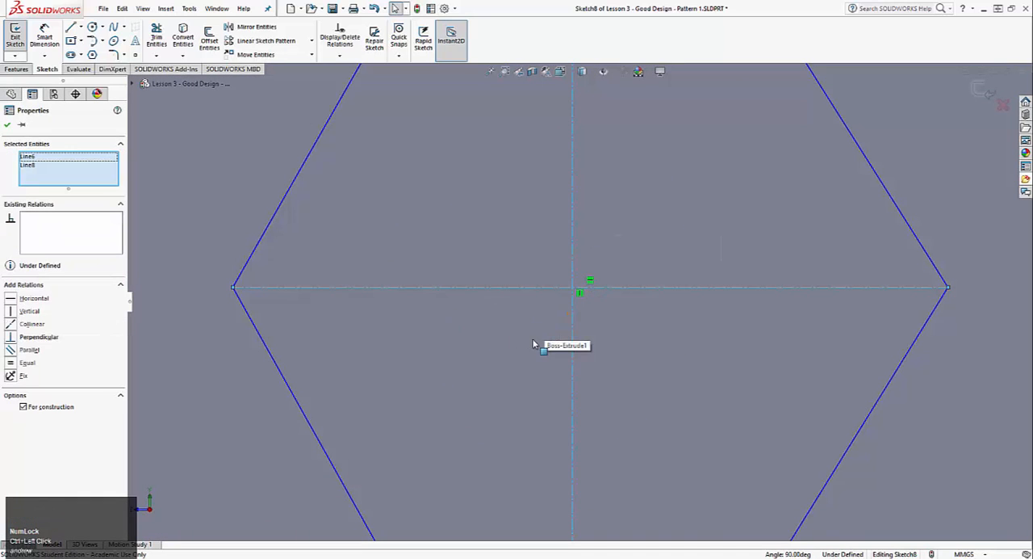
scroll(533, 343, "down", 5)
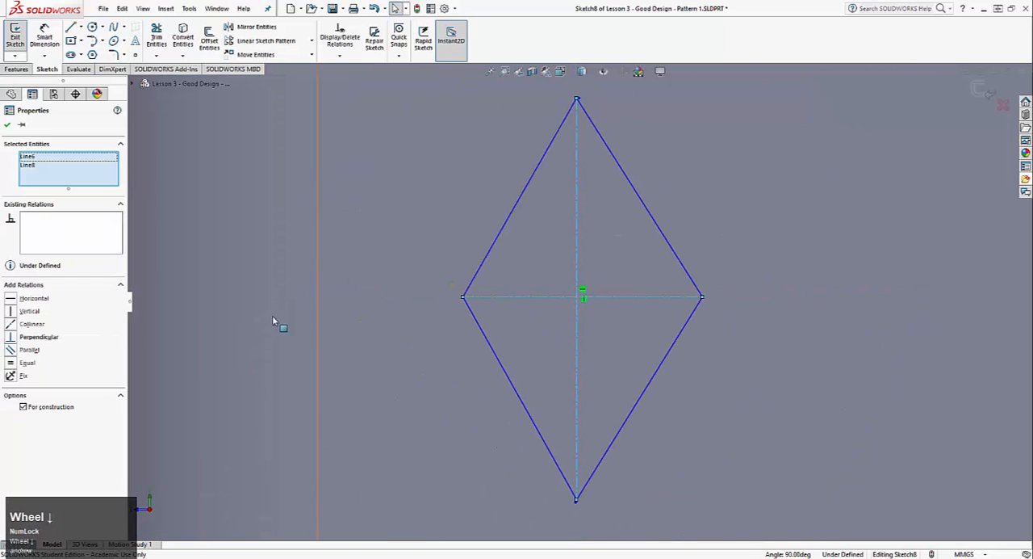
left_click(13, 338)
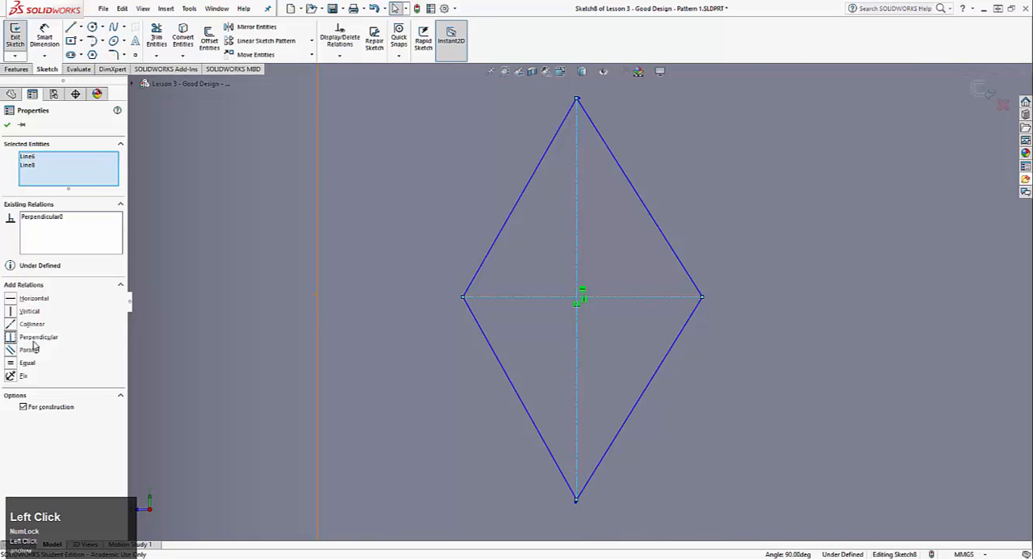
Pull the diamond's top vertex slightly down and delete the stray short vertical line left above it
scroll(580, 300, "down", 8)
left_click(535, 267)
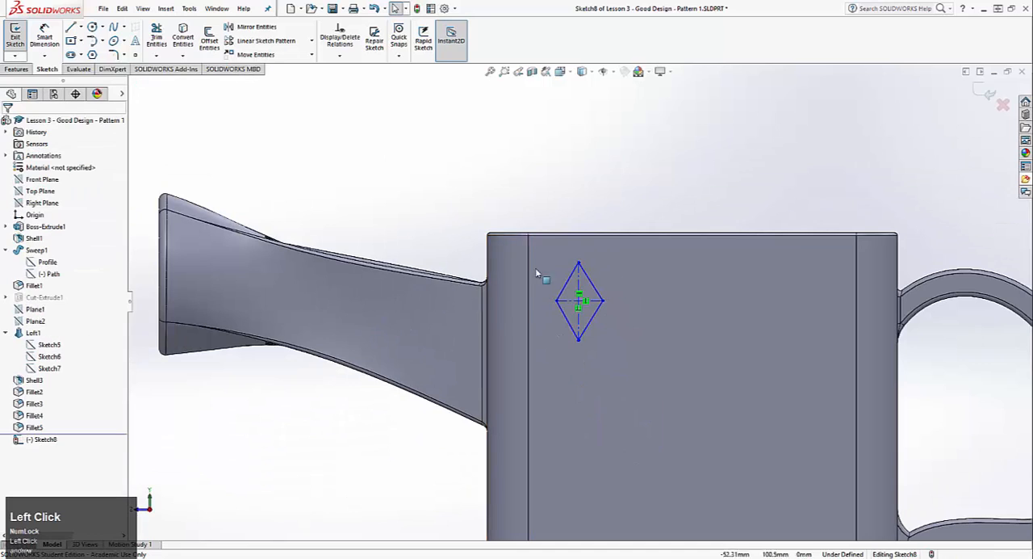
mouse_move(578, 262)
left_mouse_down()
mouse_move(590, 268)
mouse_move(580, 263)
mouse_move(585, 252)
mouse_move(579, 268)
left_mouse_up()
scroll(579, 270, "up", 5)
left_click(569, 307)
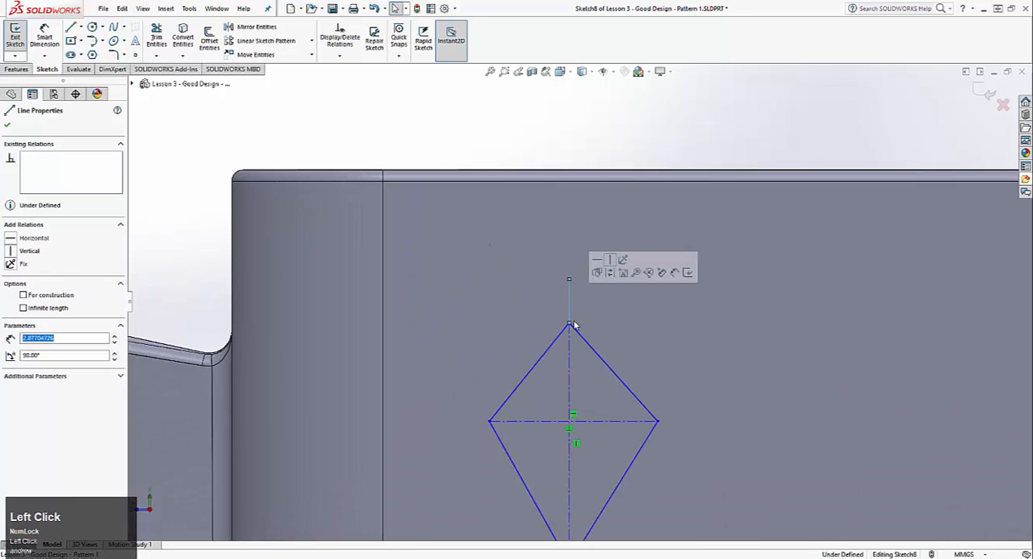
key("Delete")
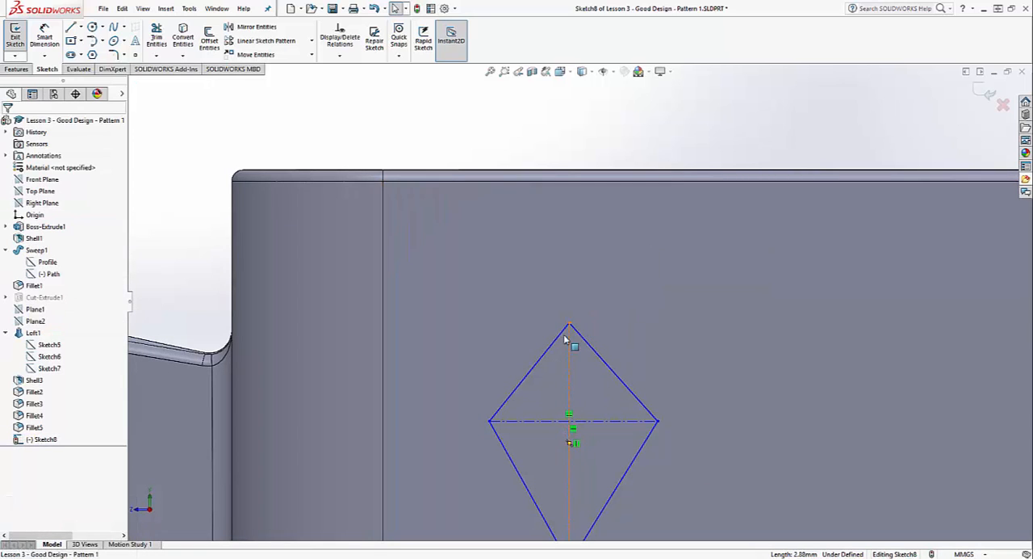
Try a Coincident relation between the midpoints of the diamond's two construction lines, then undo it
scroll(573, 444, "up", 5)
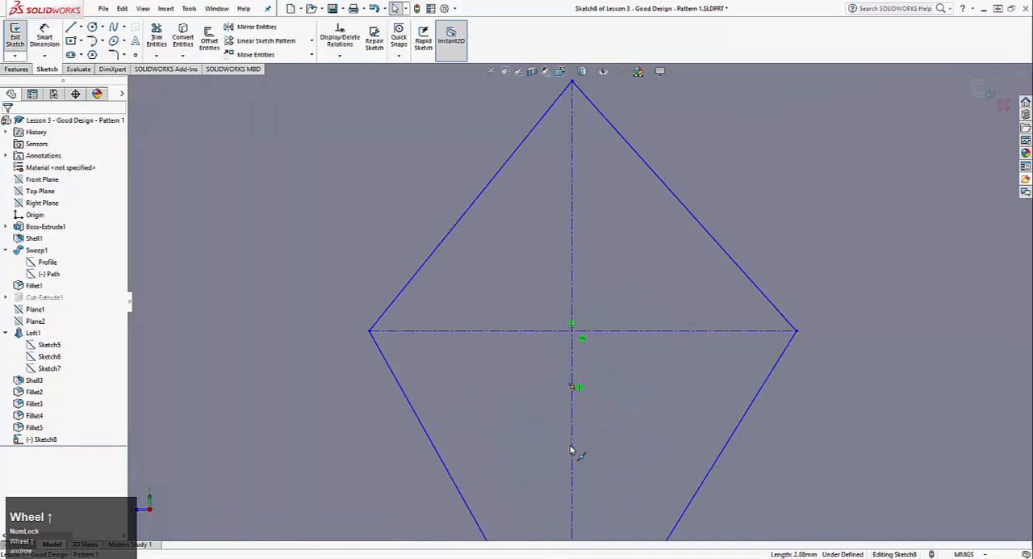
left_click(572, 369)
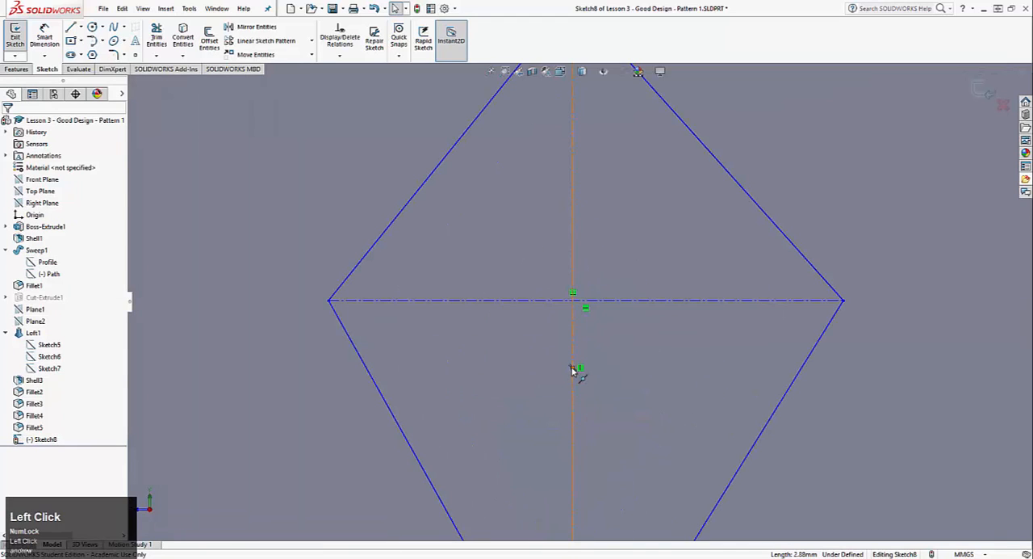
left_click(587, 303, "ctrl")
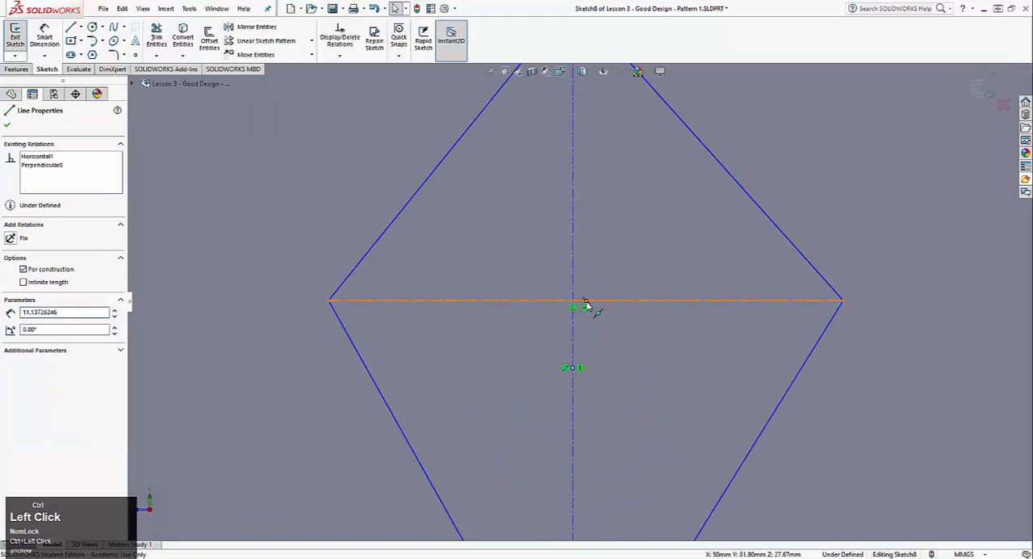
left_click(11, 324)
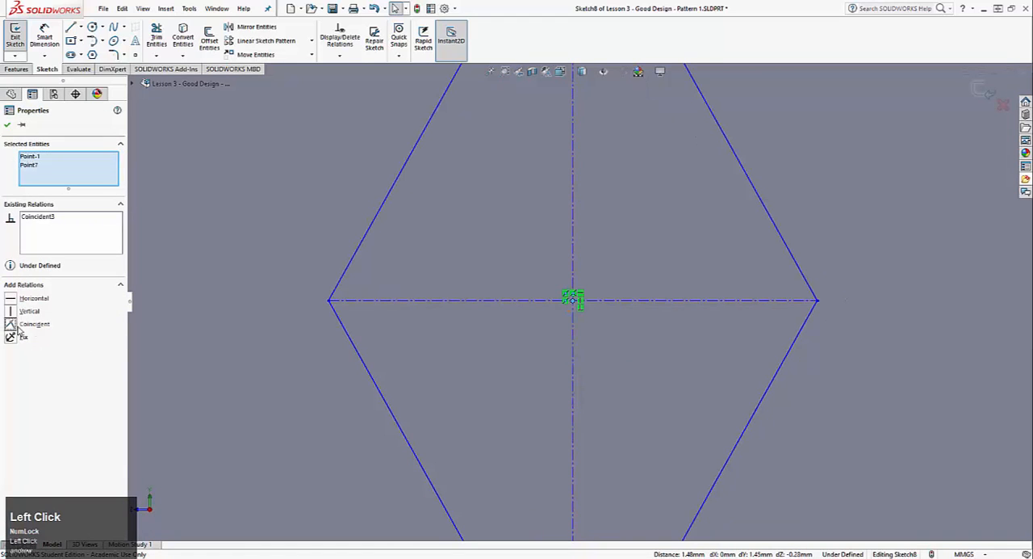
key("ctrl+z")
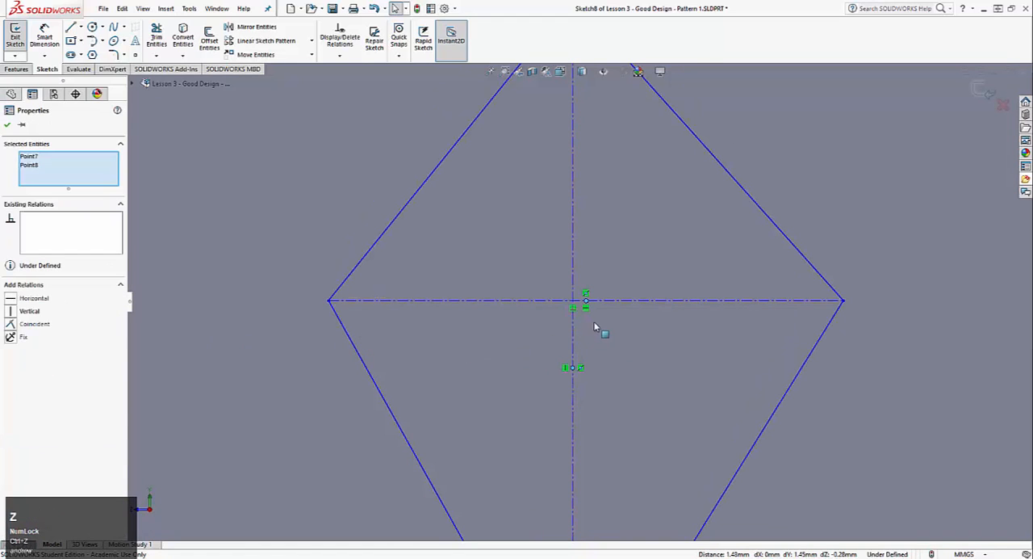
Add a Midpoint relation between the vertical construction line's midpoint and the diamond's horizontal construction line
left_click(29, 166)
right_click(29, 165)
left_click(88, 189)
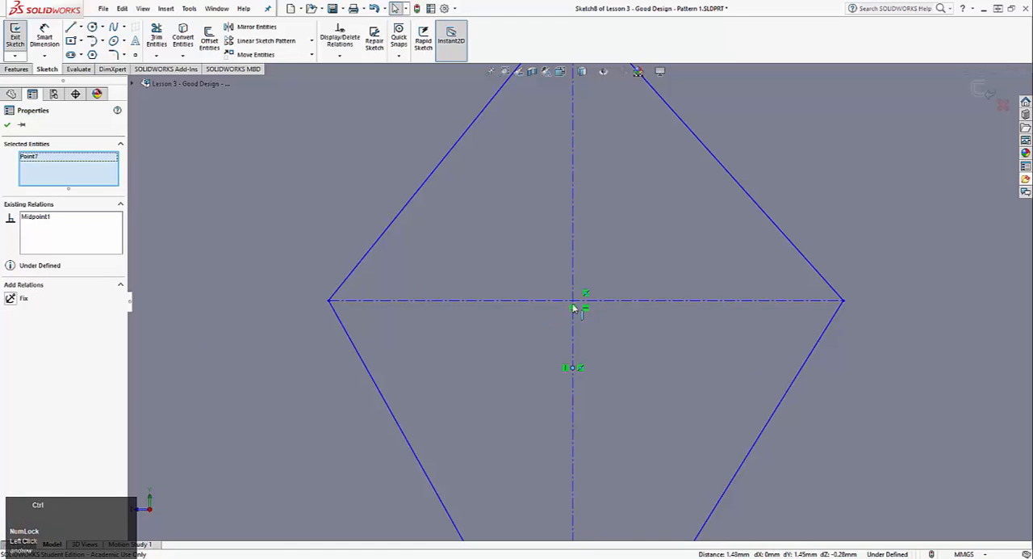
left_click(614, 301, "ctrl")
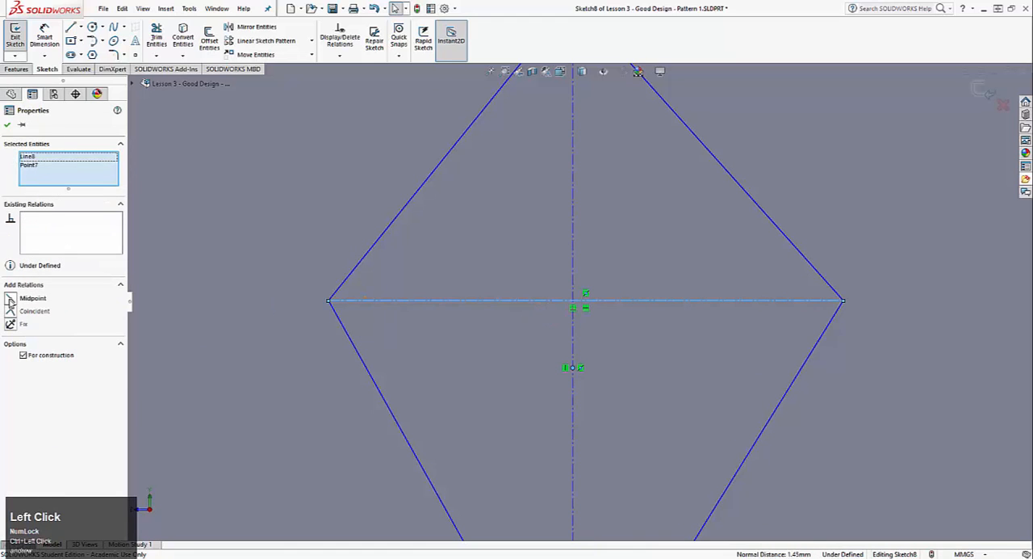
left_click(10, 299)
scroll(464, 325, "up", 5)
left_click(480, 129)
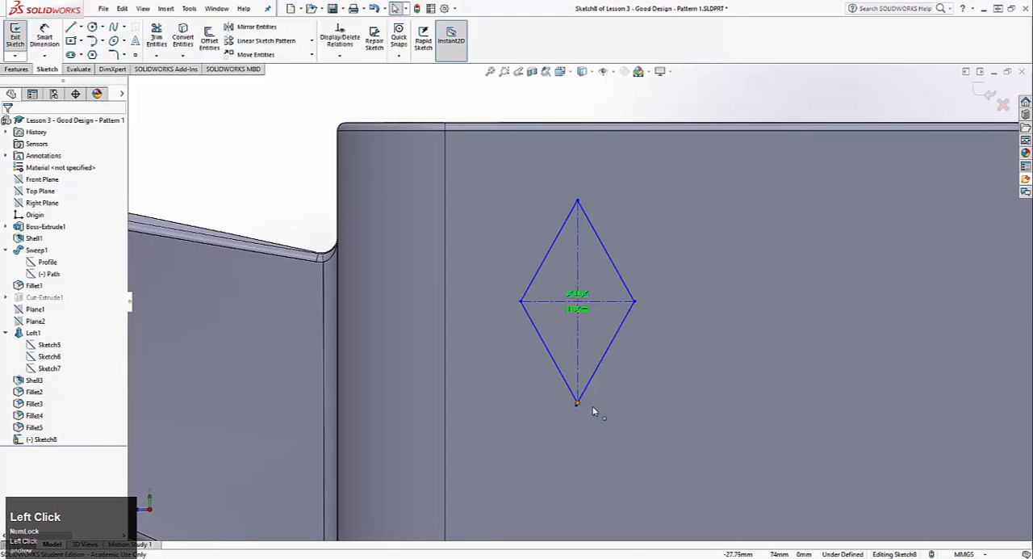
Delete the stray short construction line at the diamond's bottom vertex and reshape the diamond to about 10.4 mm wide and 18.4 mm tall
left_click_drag(593, 408, 600, 374)
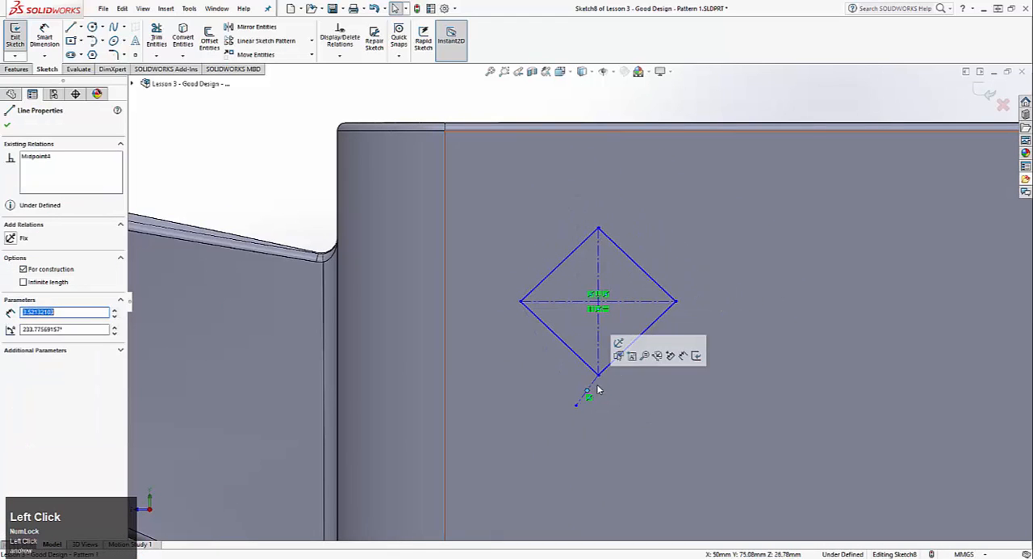
key("Delete")
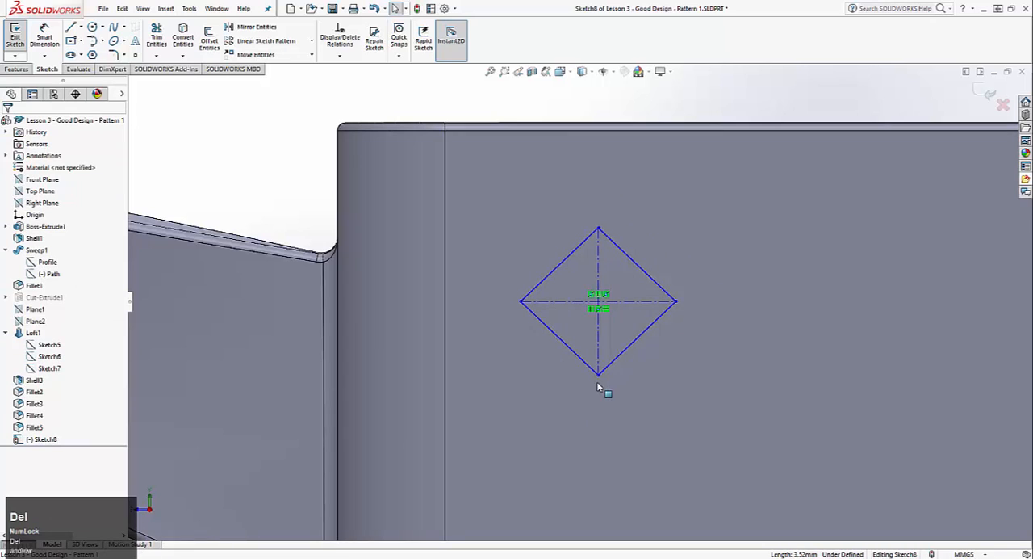
left_click_drag(599, 376, 576, 399)
left_click(224, 105)
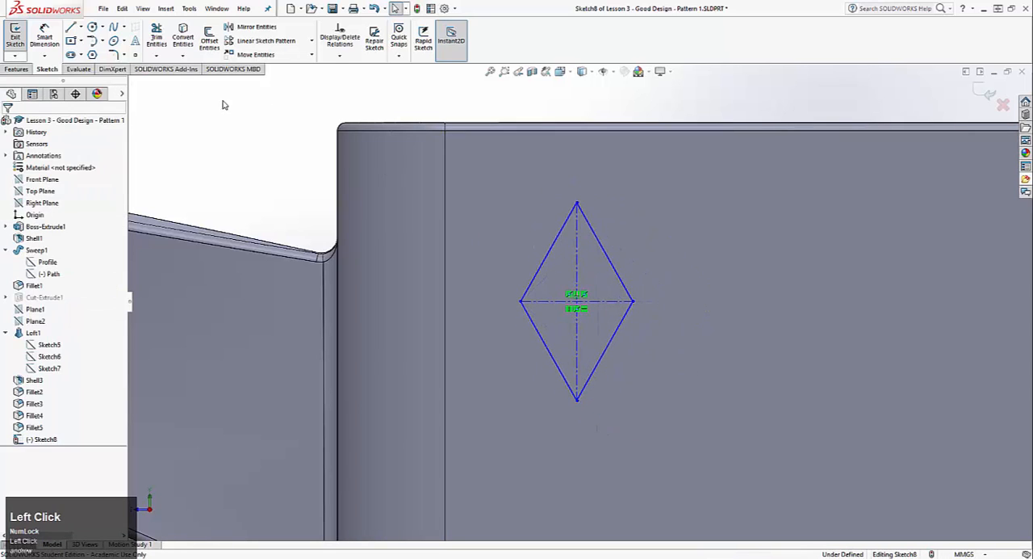
Dimension the diamond's vertical construction line to 25 mm and its horizontal construction line to 15 mm
left_click(44, 36)
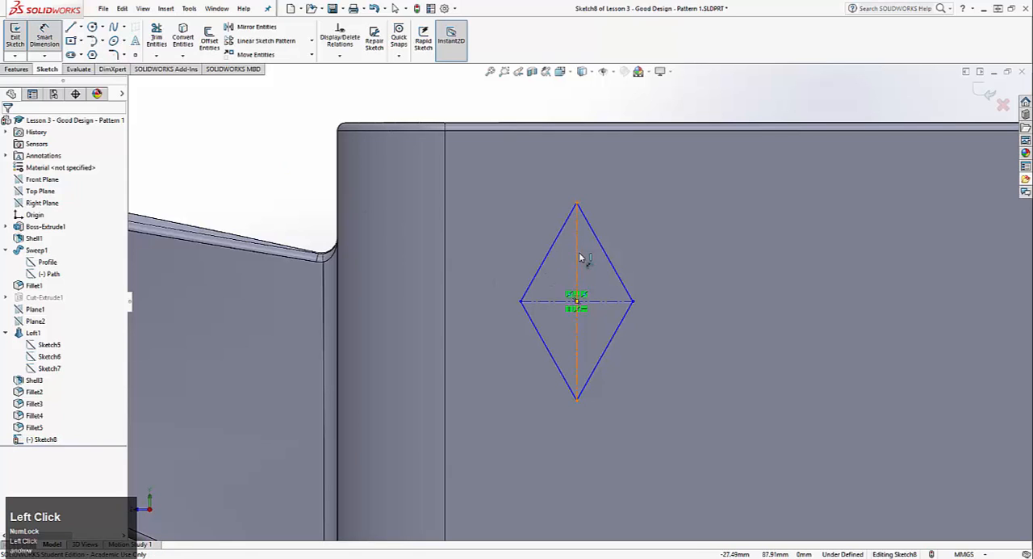
left_click(578, 257)
left_click(488, 309)
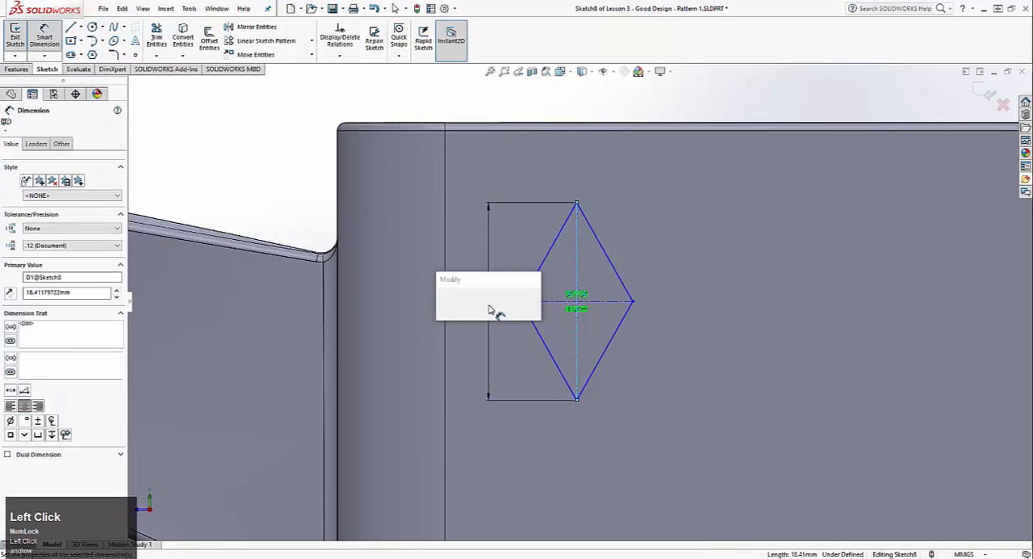
type("25")
key("Return")
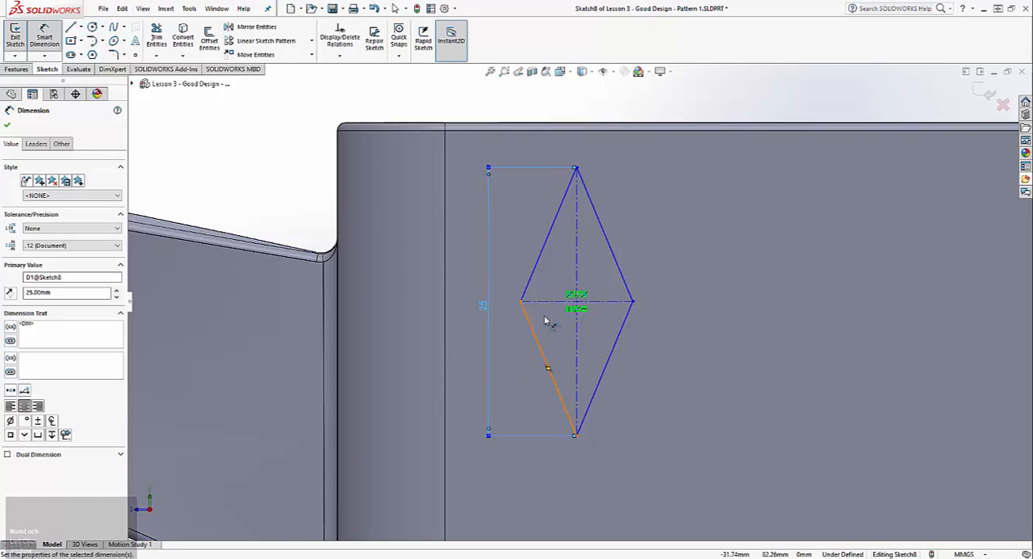
left_click(565, 301)
left_click(567, 153)
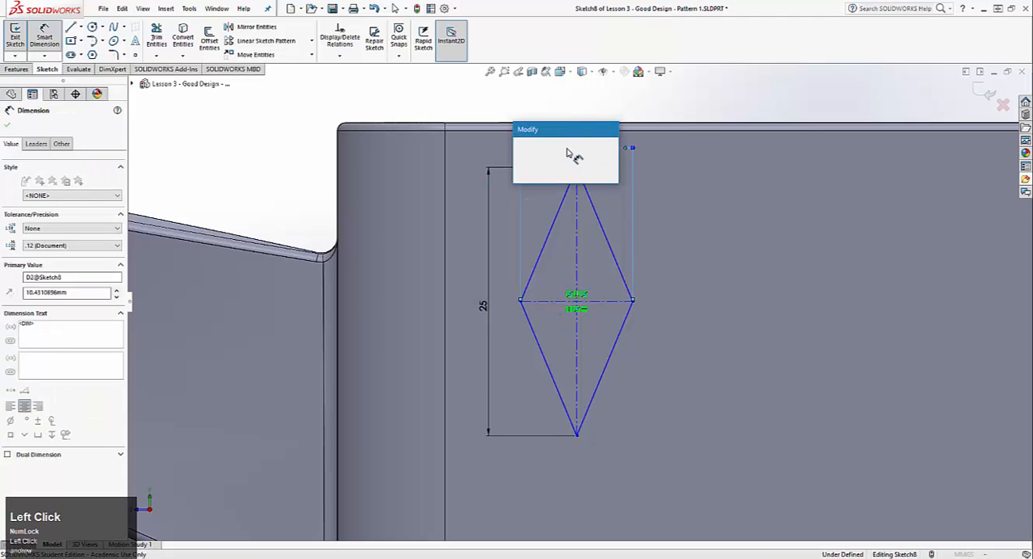
type("15")
key("Return")
Dimension the diamond's centre 25 mm below the top edge of the watering can's side face
scroll(611, 301, "down", 3)
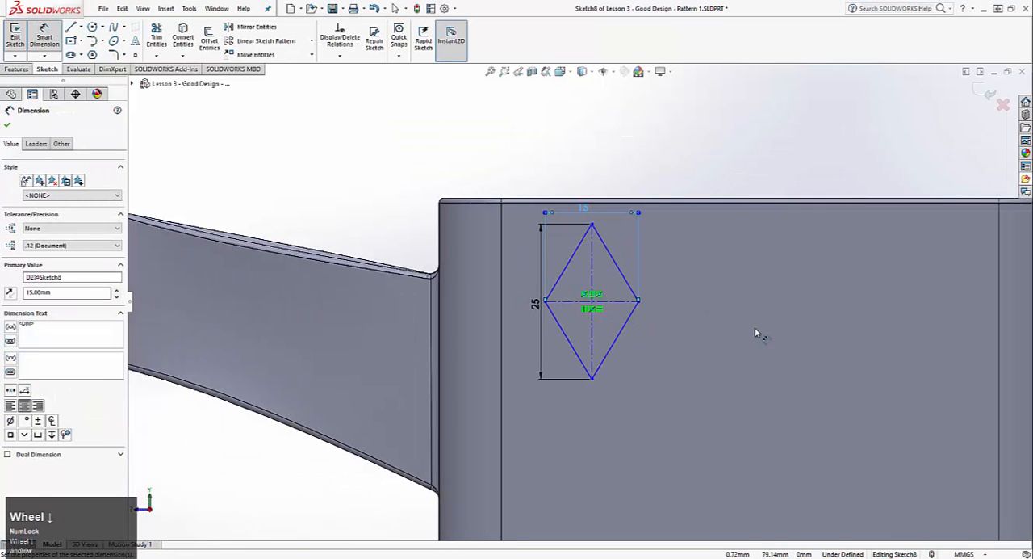
middle_click_drag(758, 335, 581, 245)
scroll(500, 245, "down", 2)
left_click(501, 179)
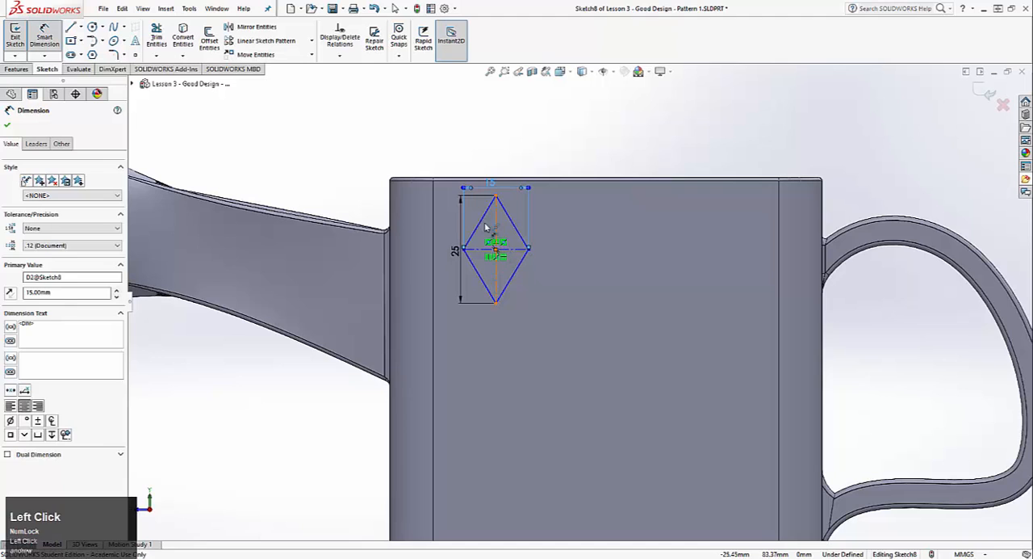
left_click(496, 196)
left_click(449, 216)
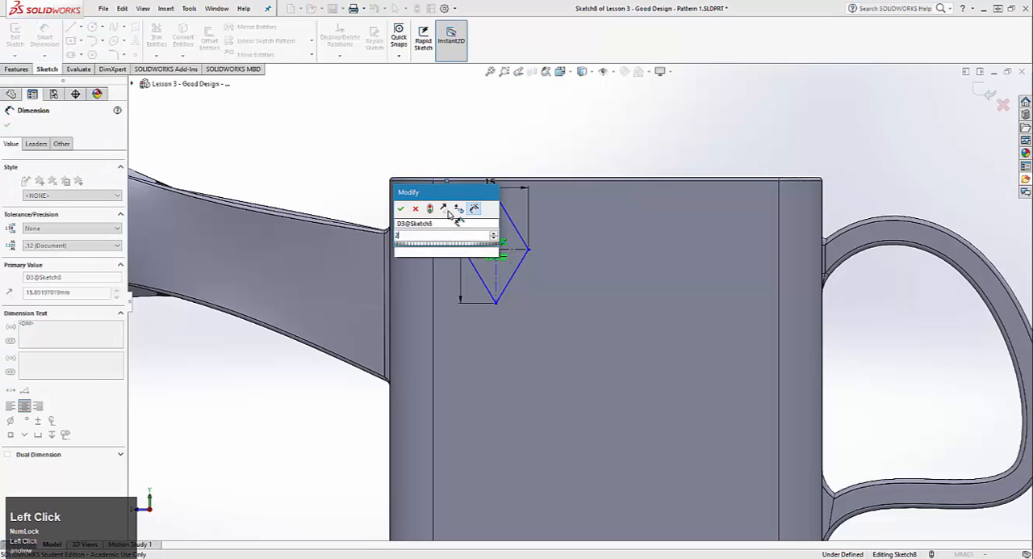
type("25")
key("Return")
Dimension the diamond's centre 25 mm horizontally from the origin
middle_click_drag(609, 269, 466, 183, "ctrl")
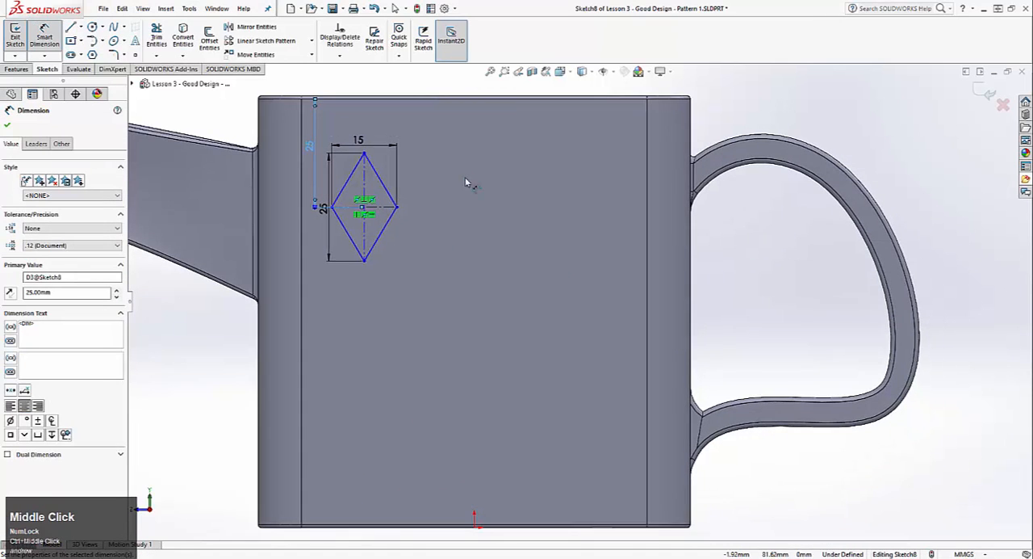
left_click(364, 203)
left_click(475, 526)
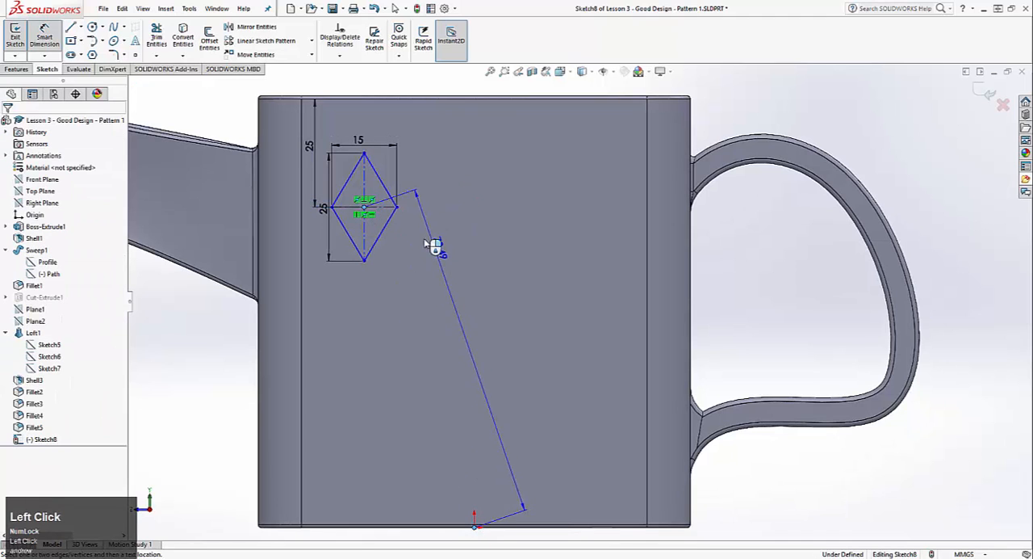
left_click(401, 135)
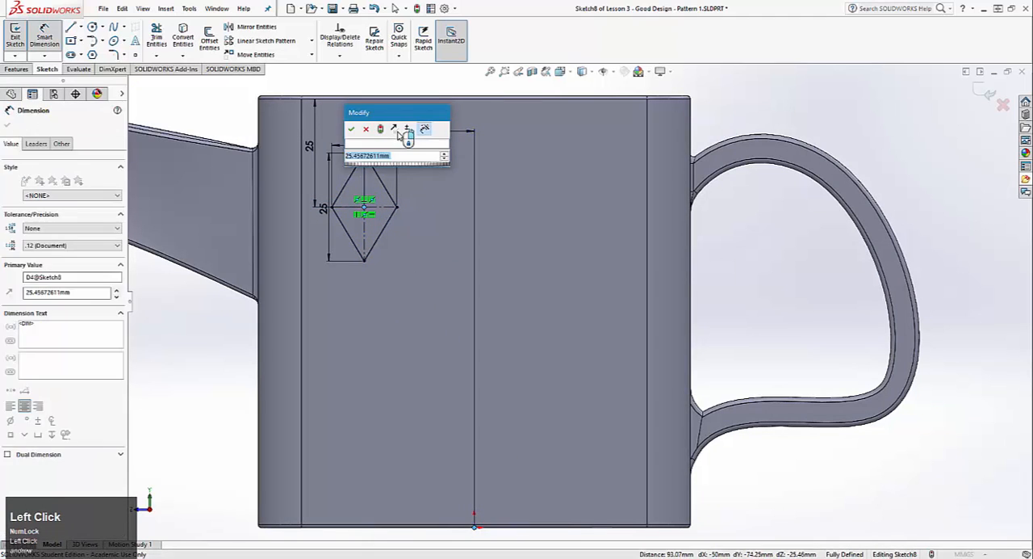
type("25")
key("Return")
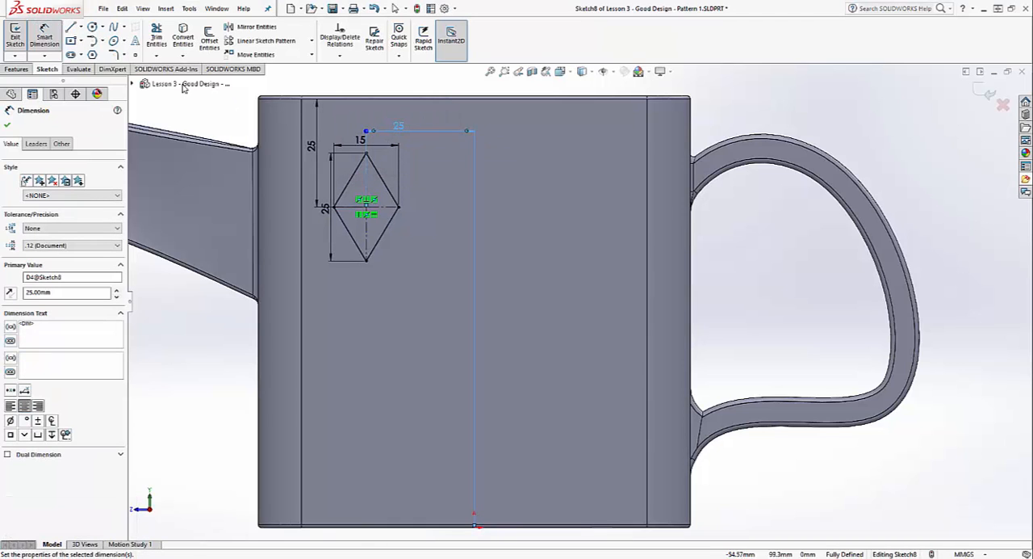
Exit the sketch and extrude the diamond as a shallow blind boss merged with the side face
left_click(7, 37)
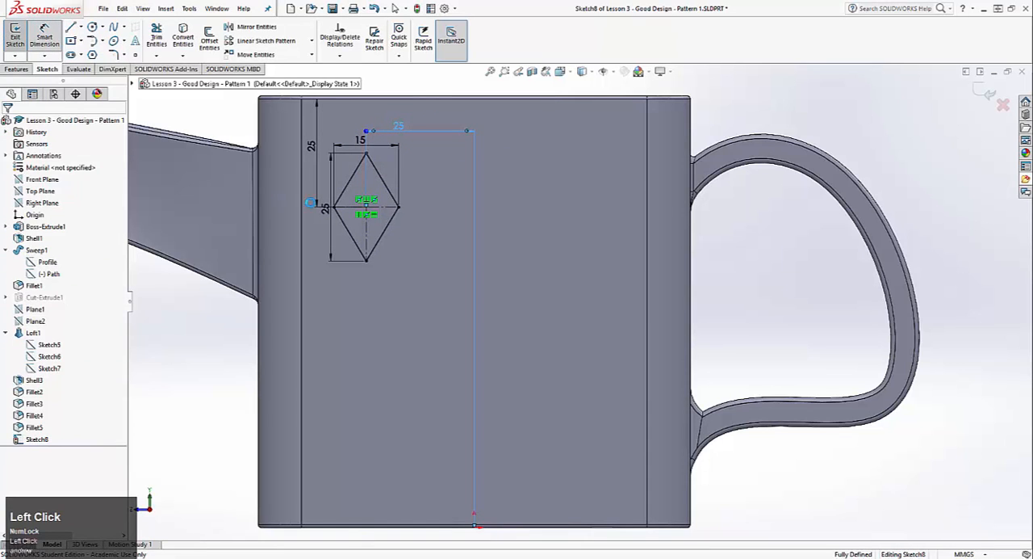
mouse_move(406, 235)
middle_mouse_down()
mouse_move(390, 267)
mouse_move(305, 281)
middle_mouse_up()
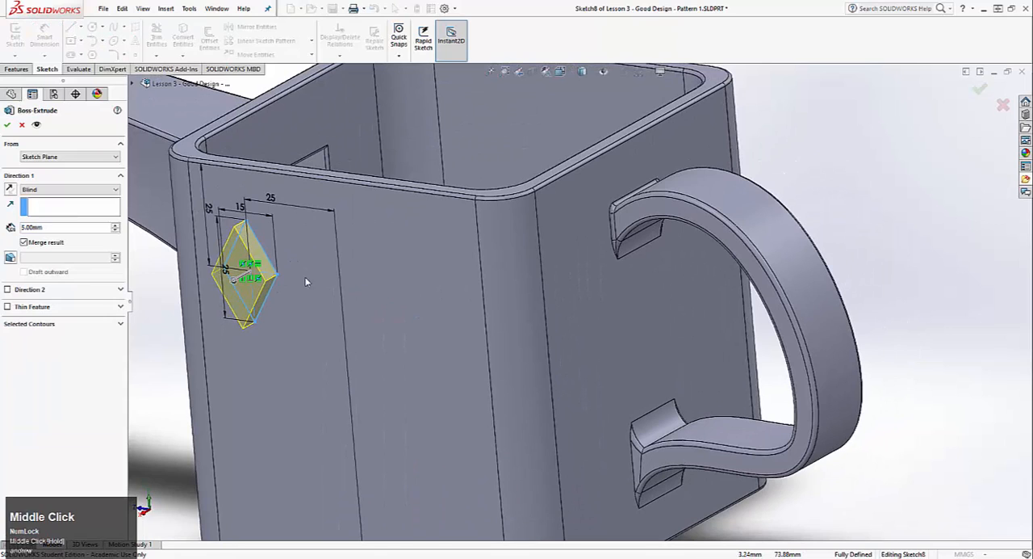
left_click(58, 231)
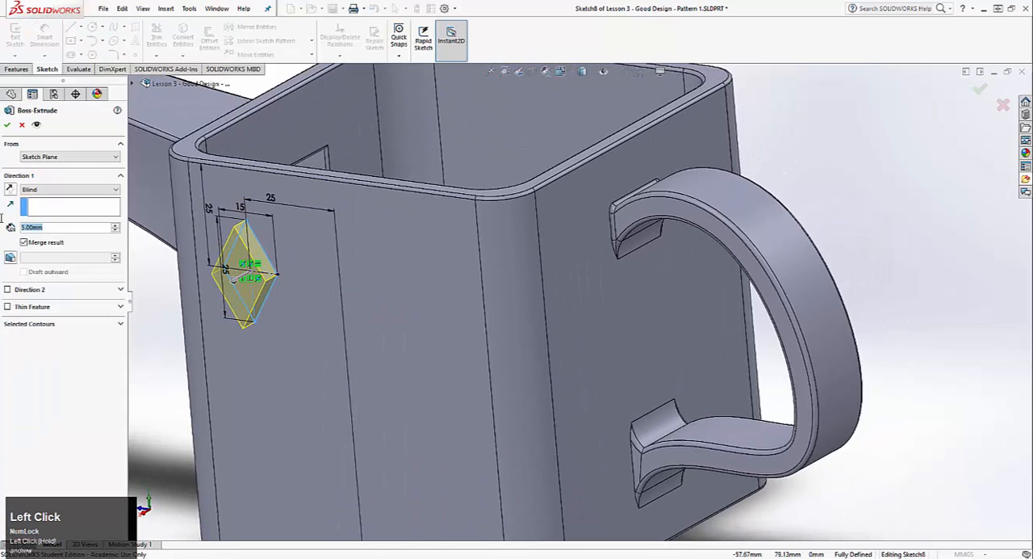
left_click(6, 124)
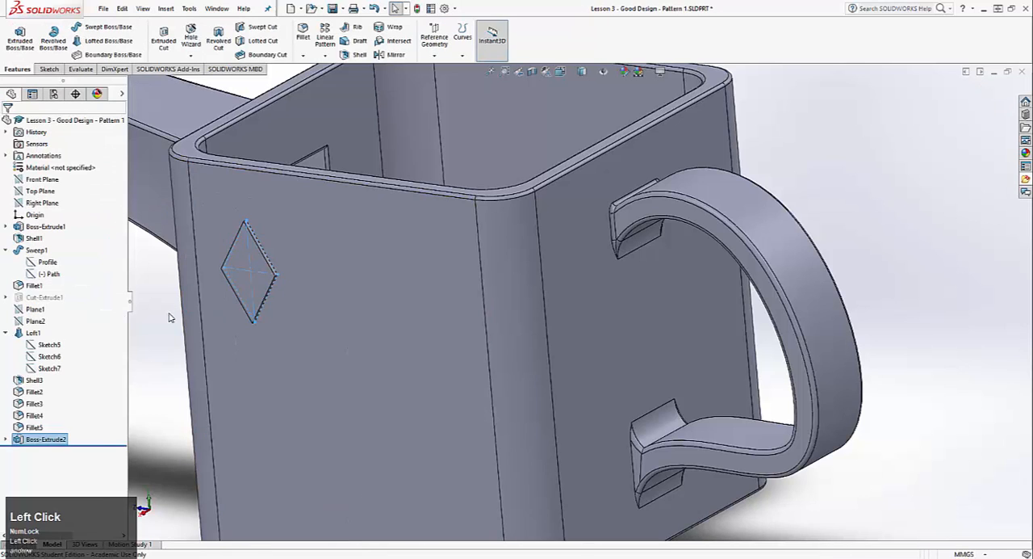
Start a Linear Pattern and use the Front Plane as the Direction 1 reference
key("f")
middle_click_drag(212, 307, 350, 274)
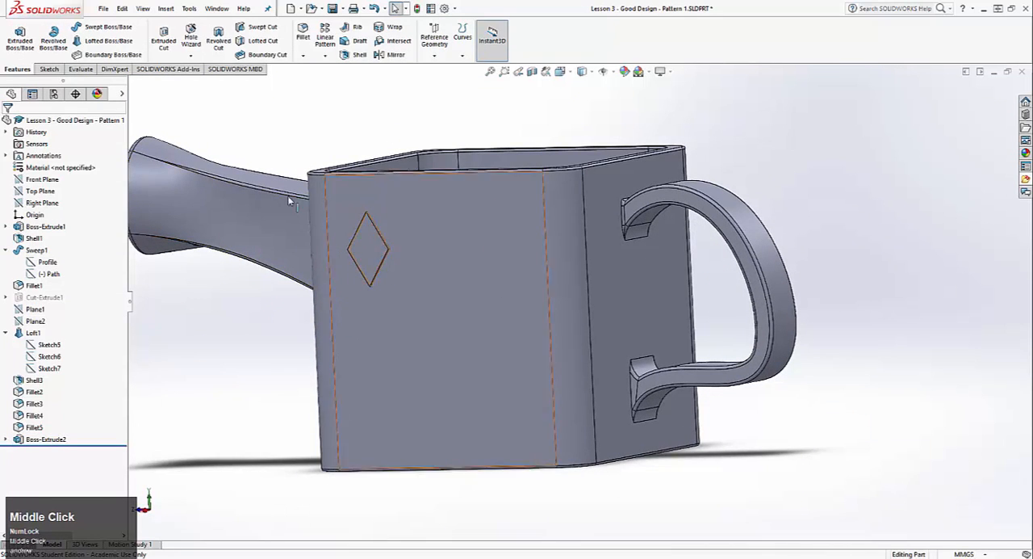
middle_click_drag(287, 195, 341, 232)
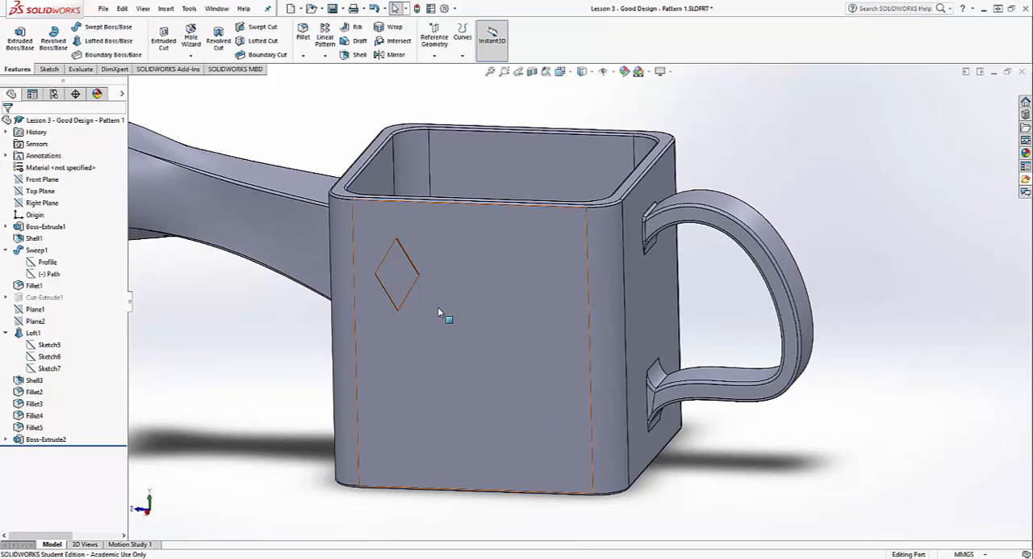
left_click(325, 33)
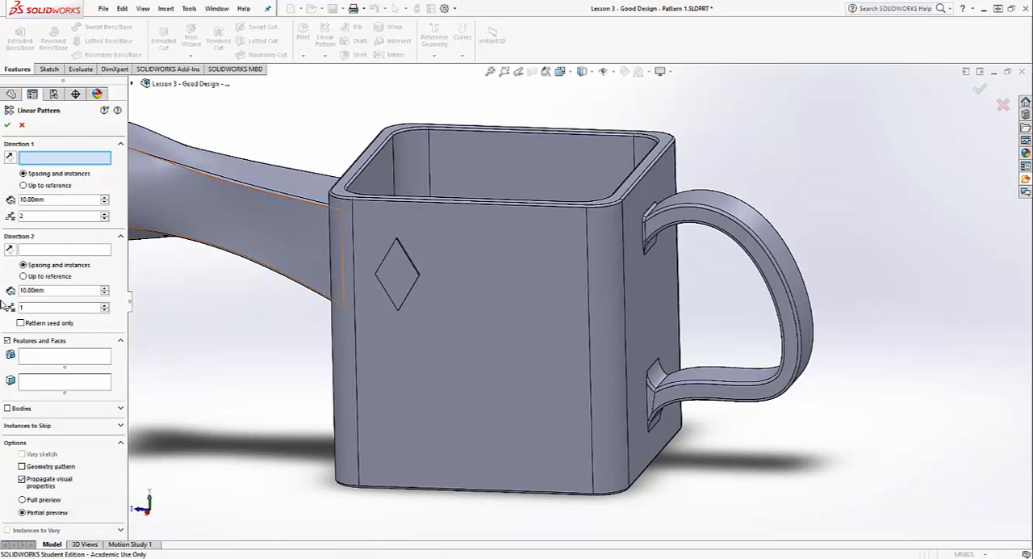
scroll(476, 323, "up", 5)
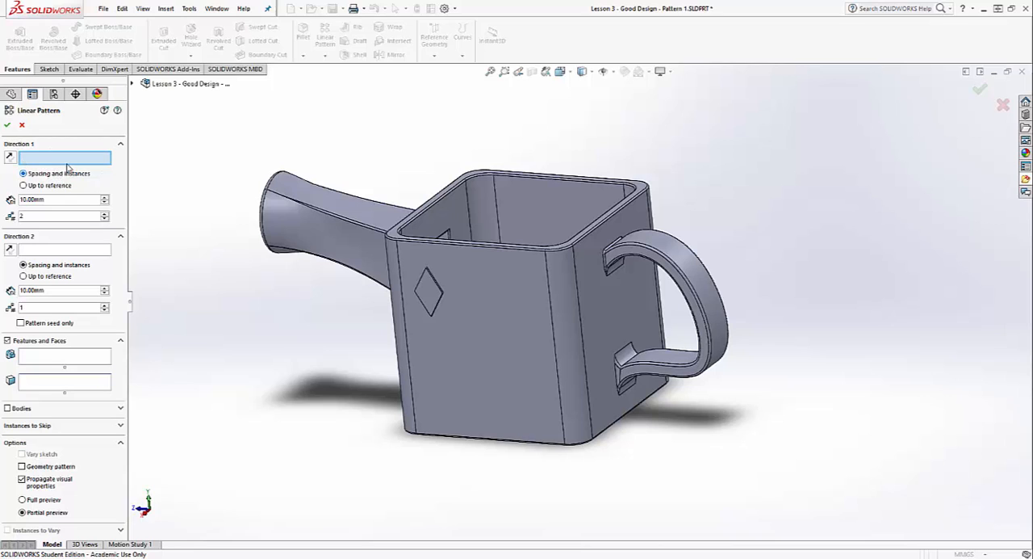
left_click(135, 84)
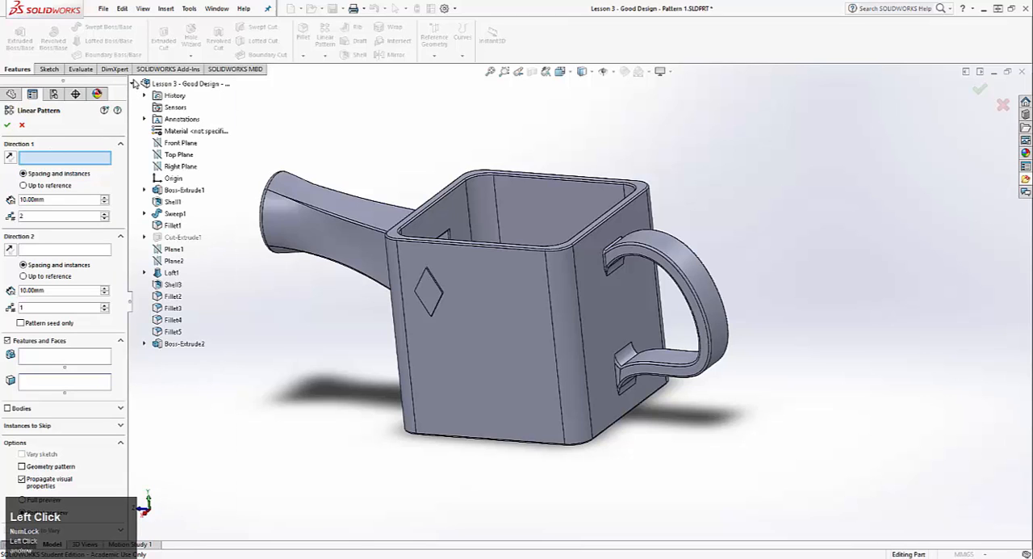
left_click(179, 143)
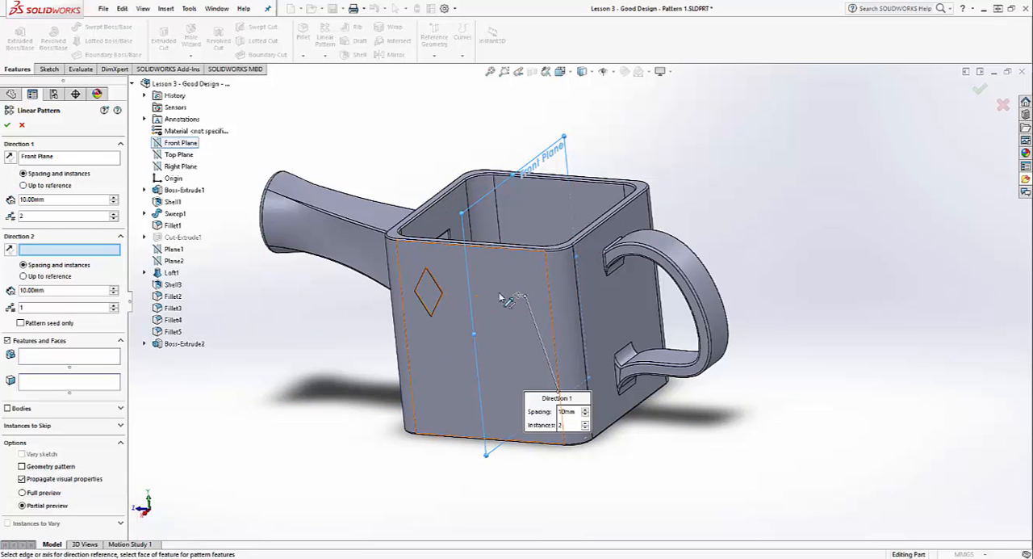
Choose the diamond boss as the feature to pattern and reverse Direction 1 so the copies run toward the handle
scroll(440, 282, "up", 3)
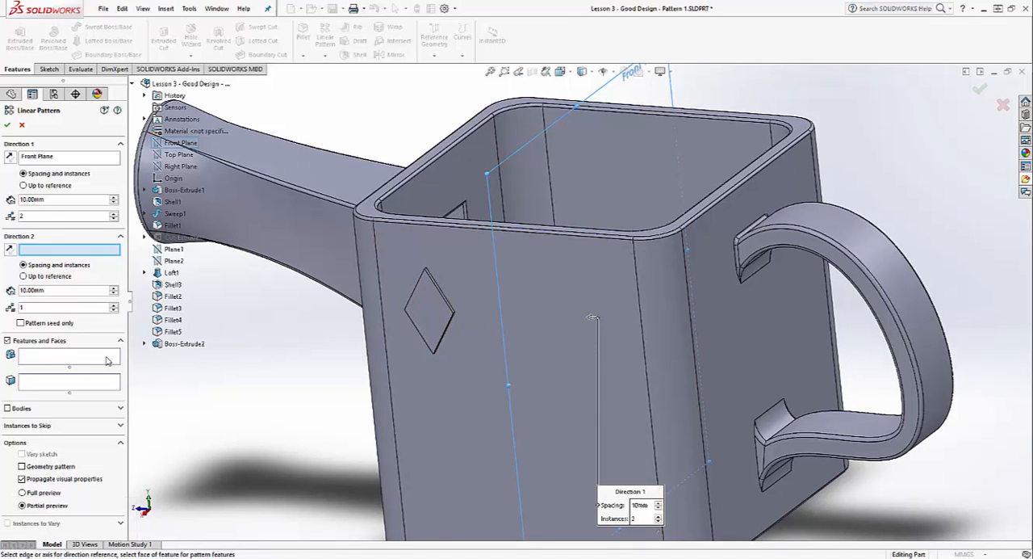
left_click(42, 359)
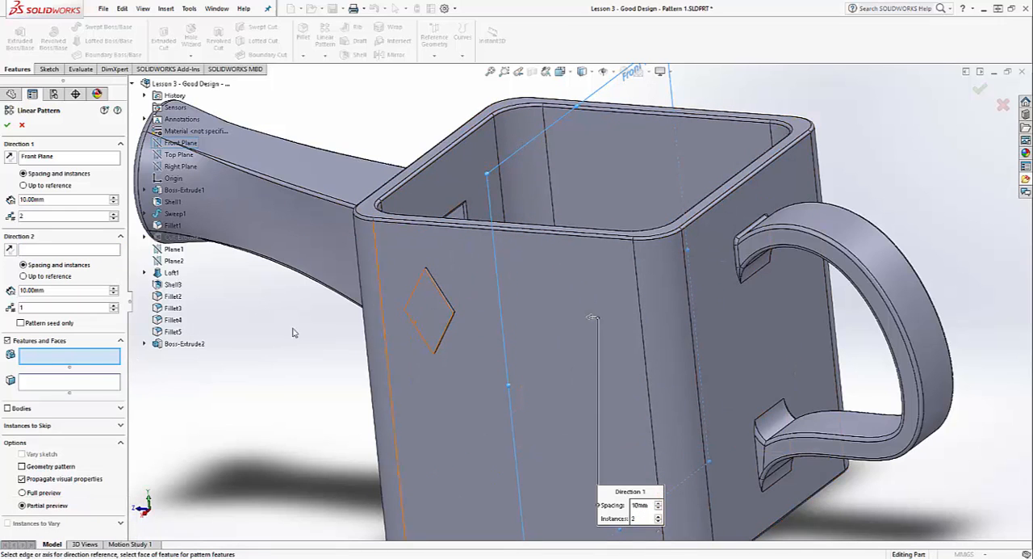
left_click(183, 344)
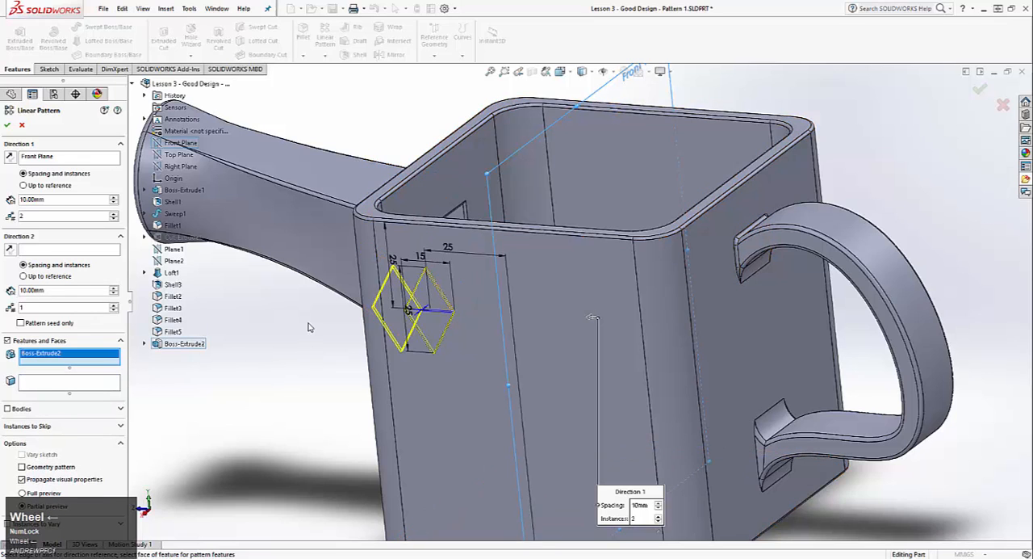
middle_click_drag(310, 327, 329, 295)
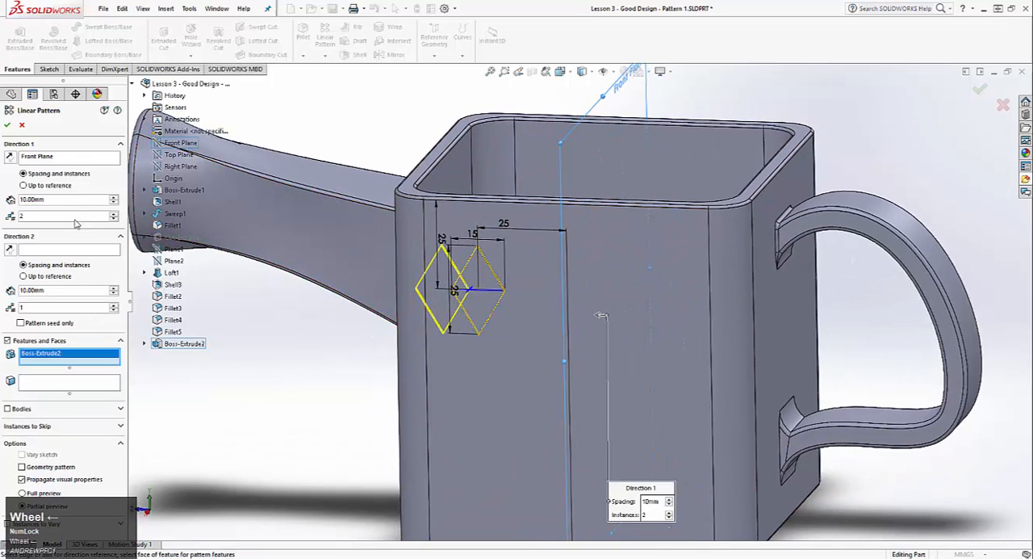
left_click(10, 157)
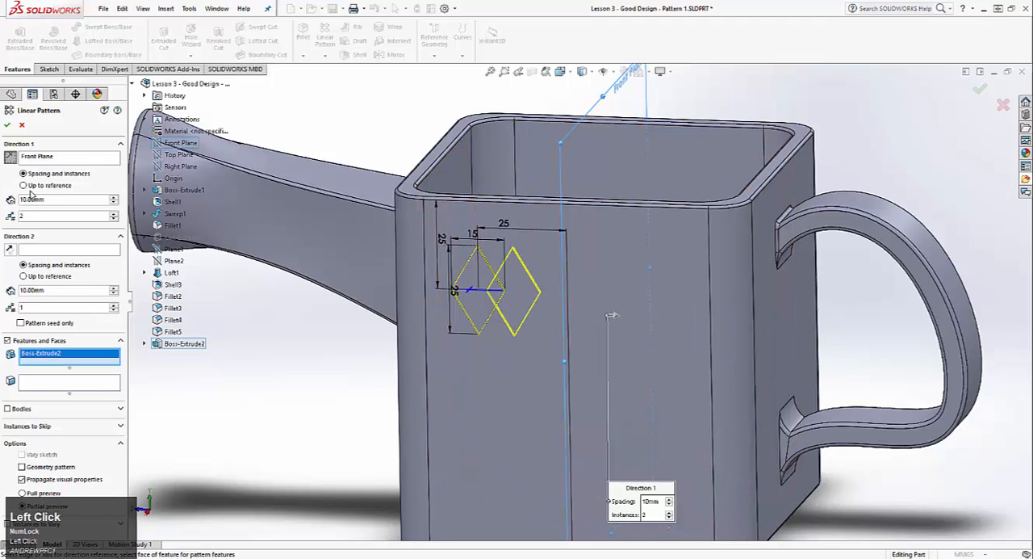
Set Direction 1 to 25 mm spacing with 3 instances and accept the pattern
left_click(113, 199)
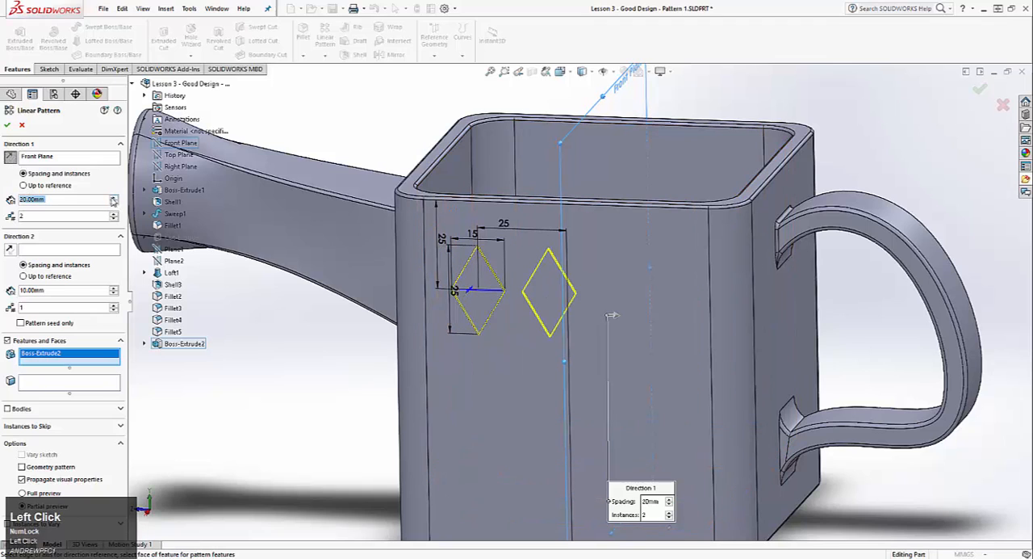
type("25")
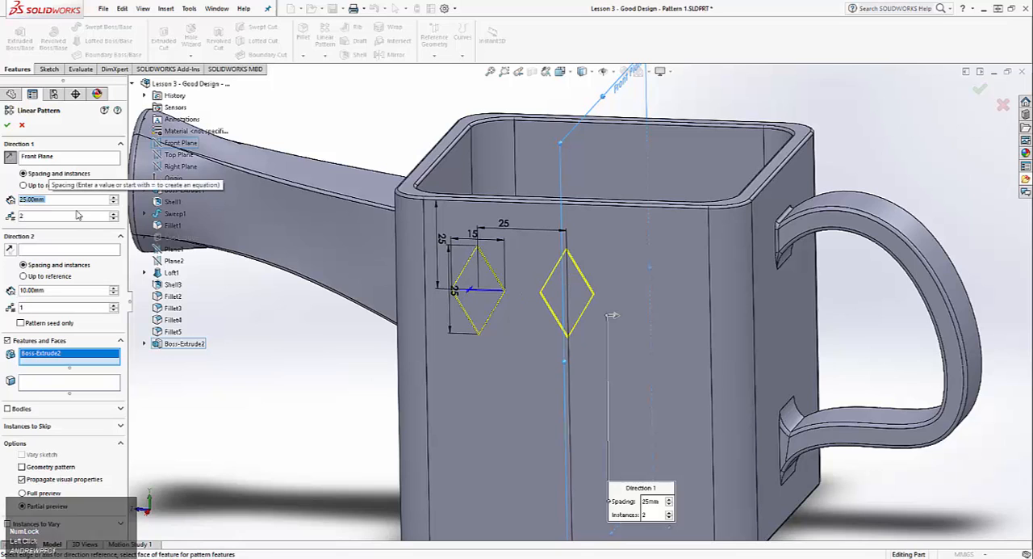
left_click(72, 216)
left_click(114, 216)
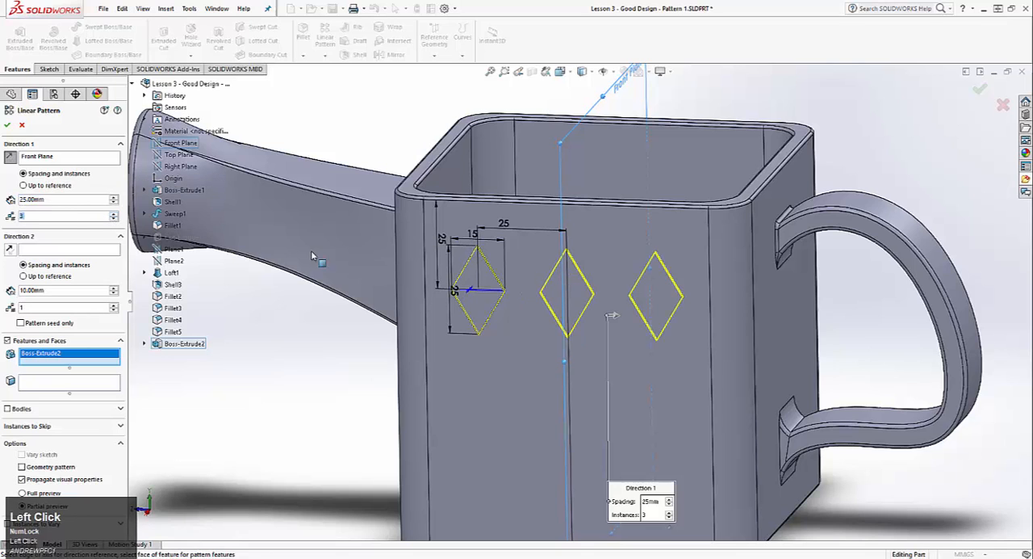
middle_click_drag(485, 310, 492, 272)
middle_click_drag(575, 304, 577, 319)
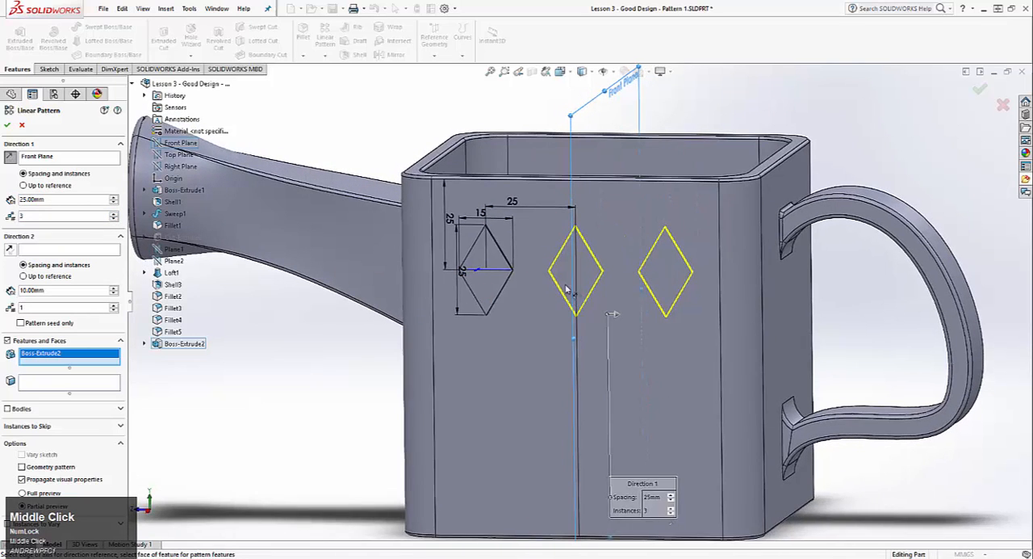
left_click(9, 128)
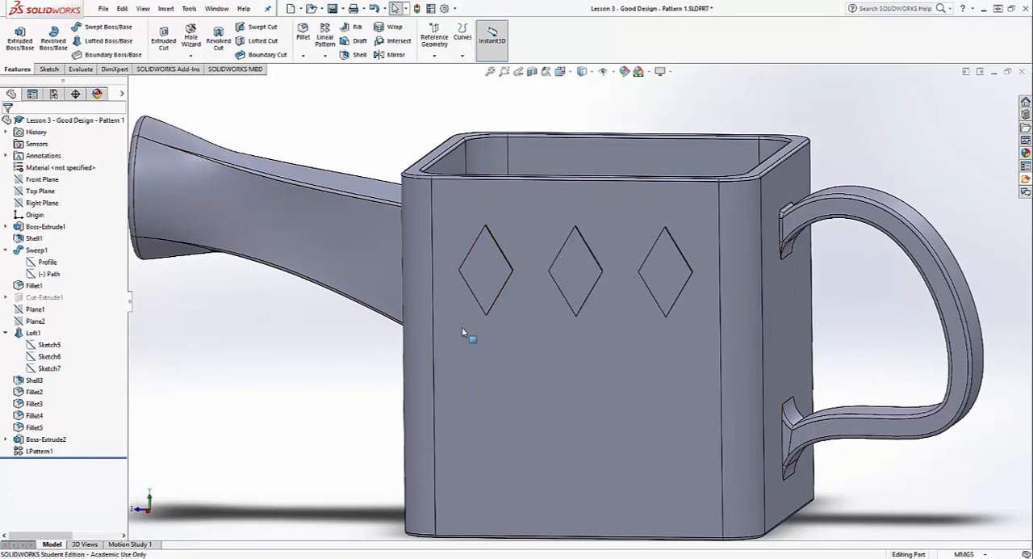
Edit the diamond pattern and use the side face's vertical edge as the Direction 2 reference
right_click(37, 450)
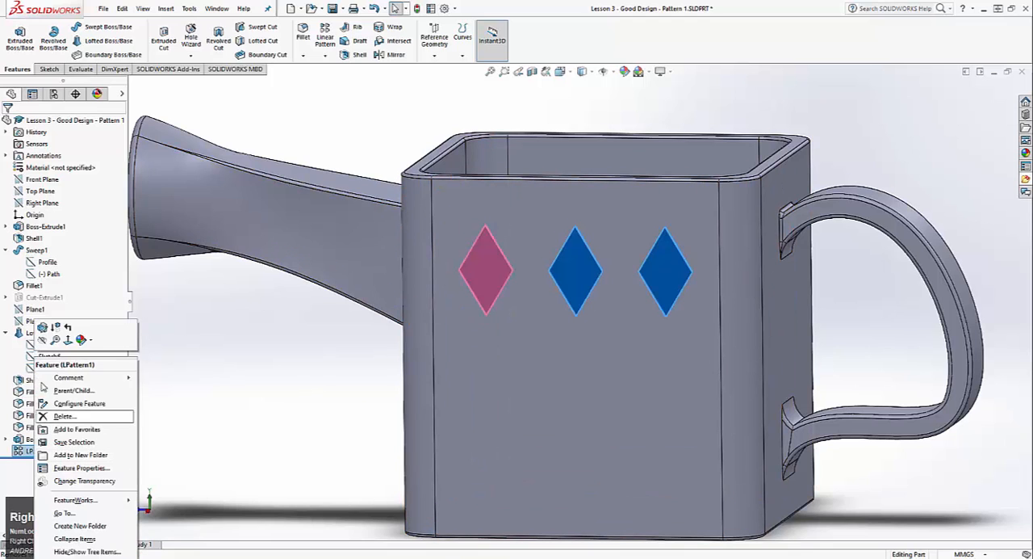
left_click(45, 328)
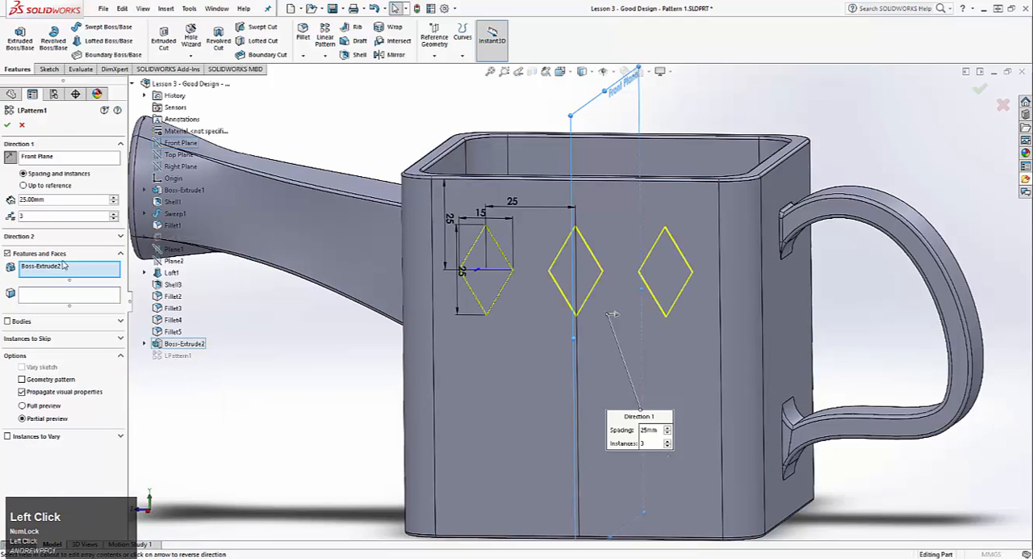
left_click(120, 237)
left_click(37, 251)
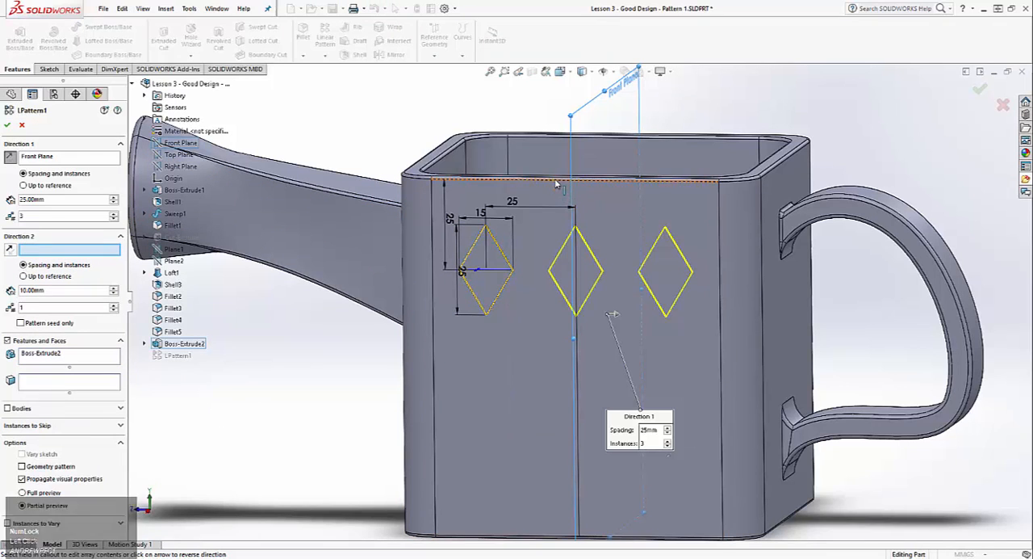
left_click(435, 290)
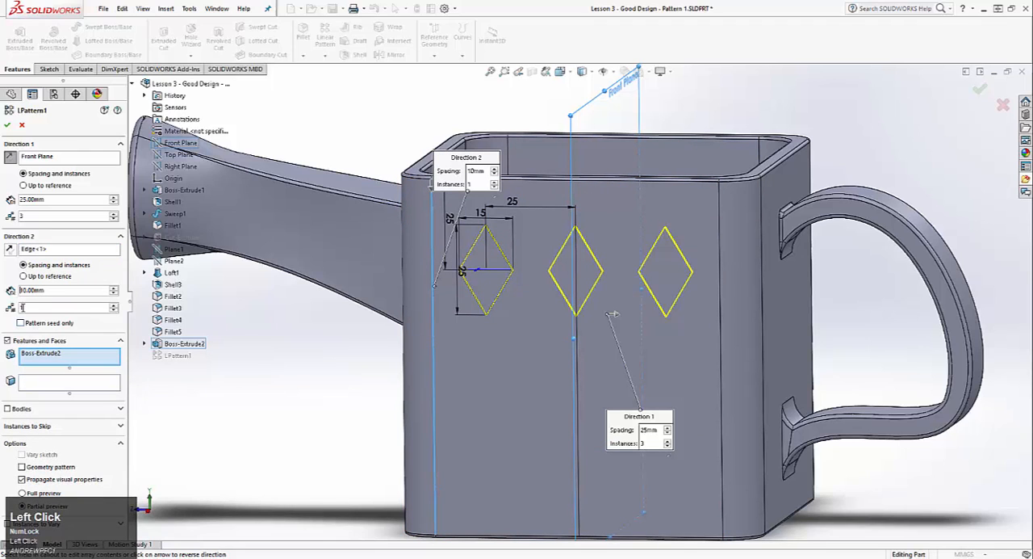
Set Direction 2 to 3 instances with 25 mm spacing, running down the face, and try to apply the pattern
left_click(114, 303)
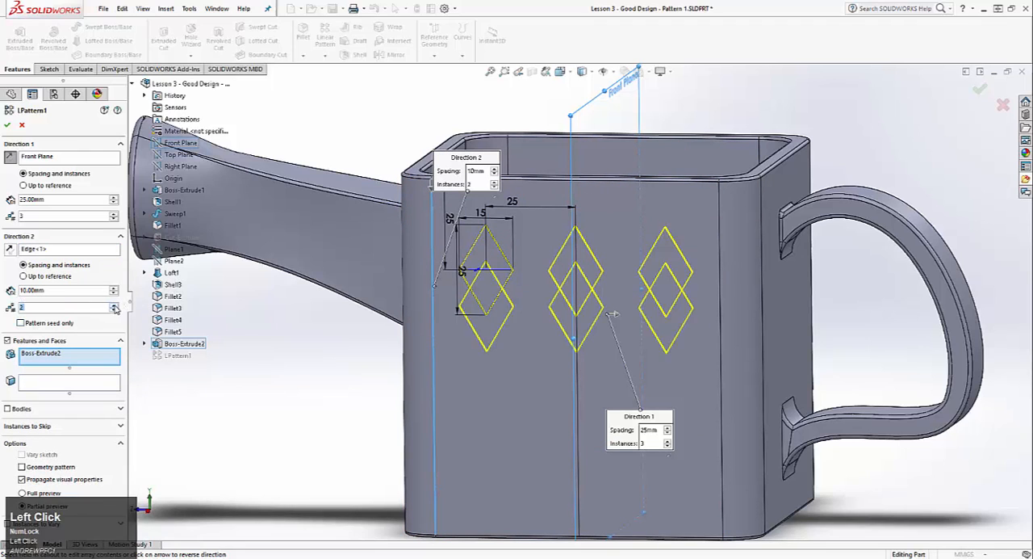
left_click(114, 303)
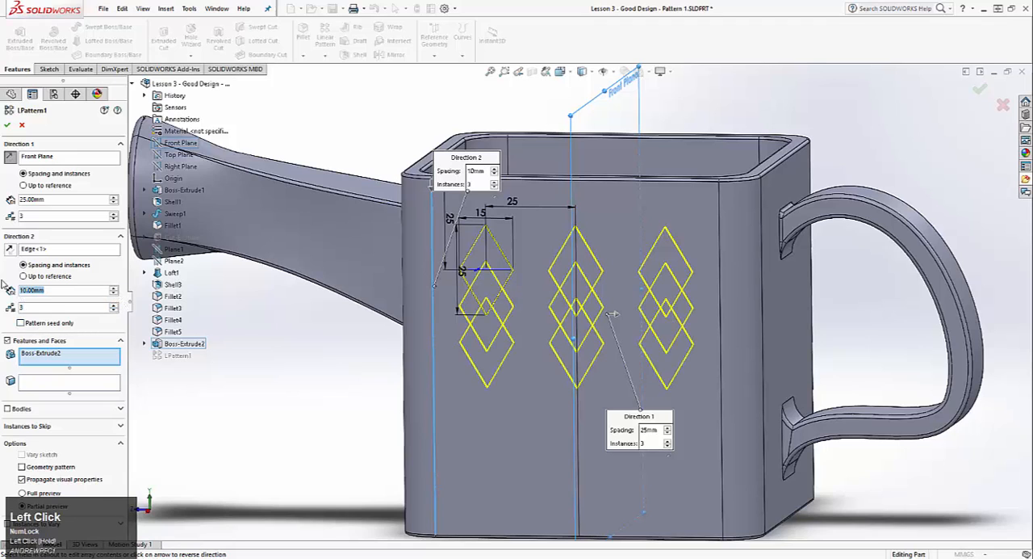
type("25")
key("Return")
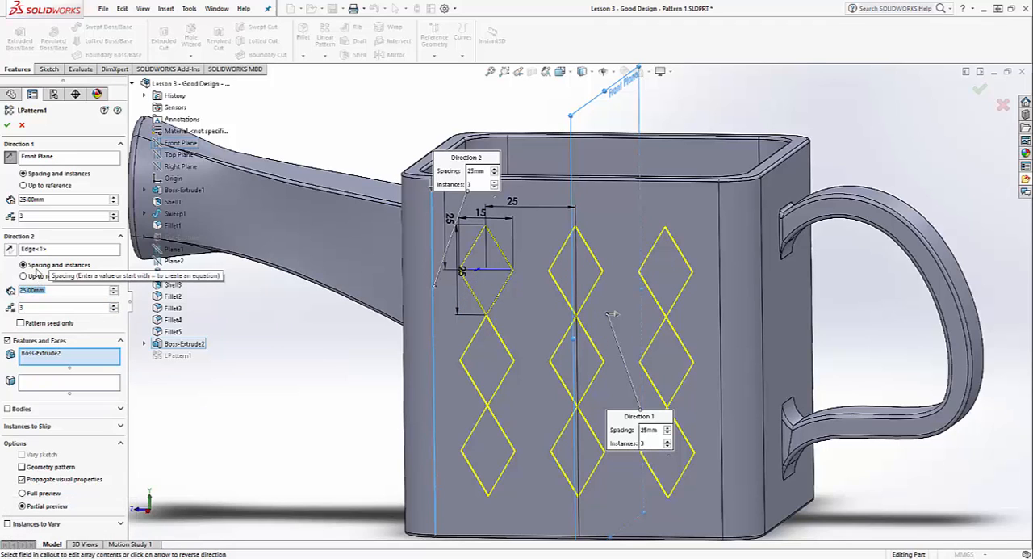
left_click(9, 249)
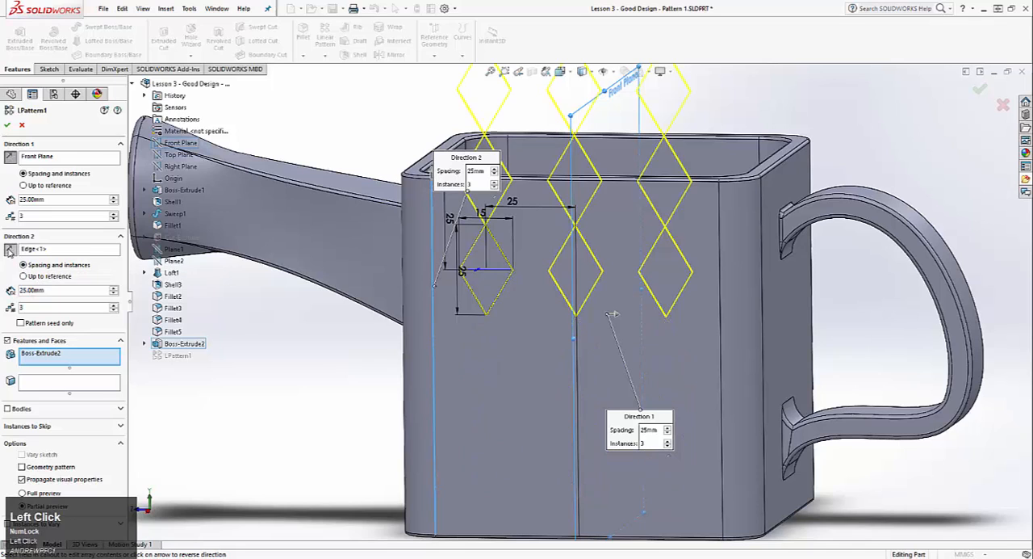
left_click(10, 250)
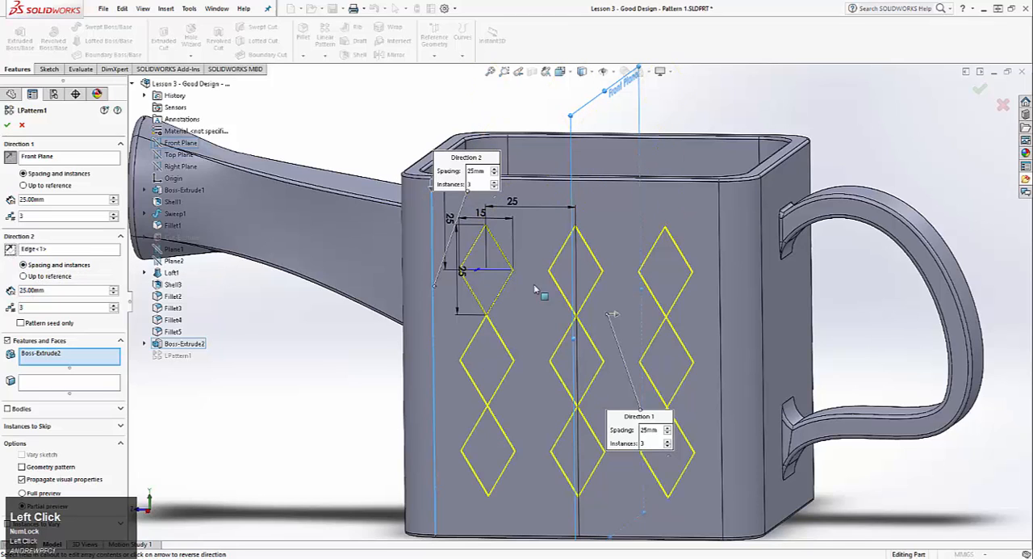
left_click(8, 124)
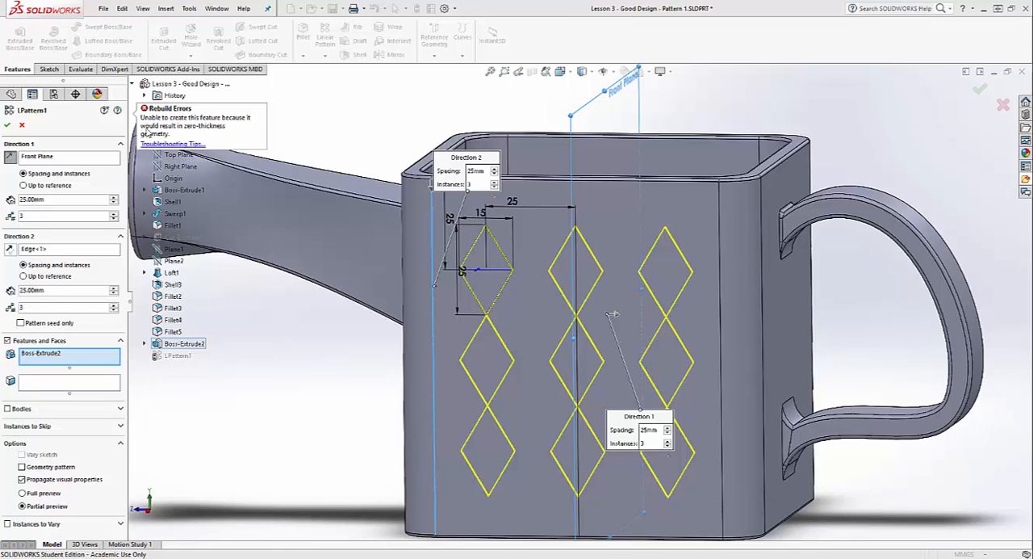
Reduce the Direction 2 spacing to 24 mm so the stacked diamonds overlap at their tips, and apply the pattern
scroll(475, 219, "up", 5)
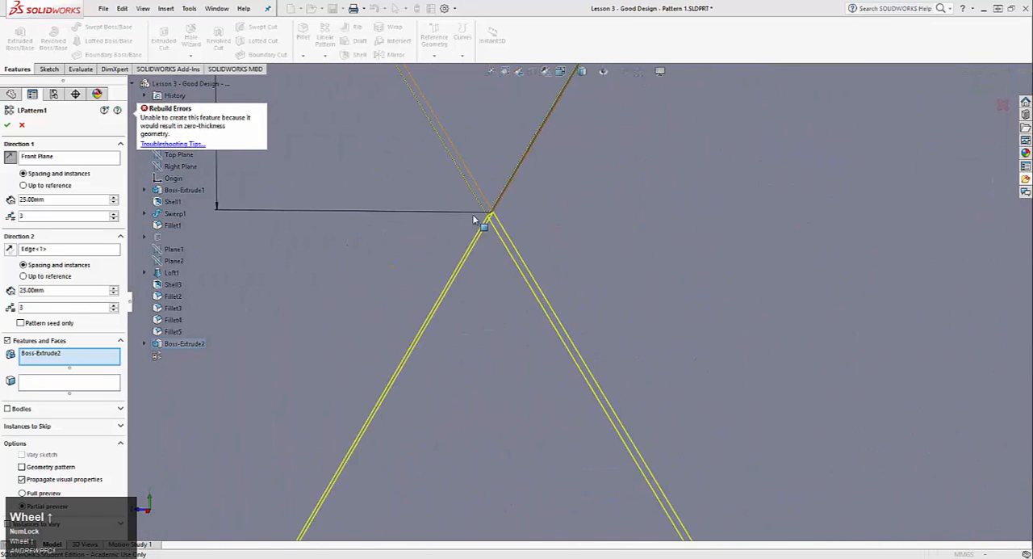
middle_click_drag(474, 219, 508, 196)
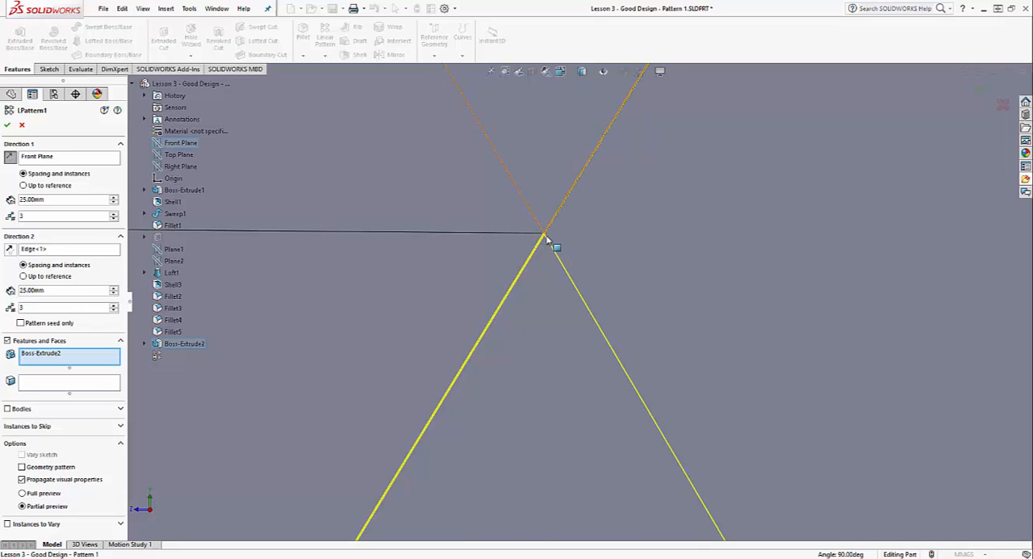
scroll(549, 237, "down", 5)
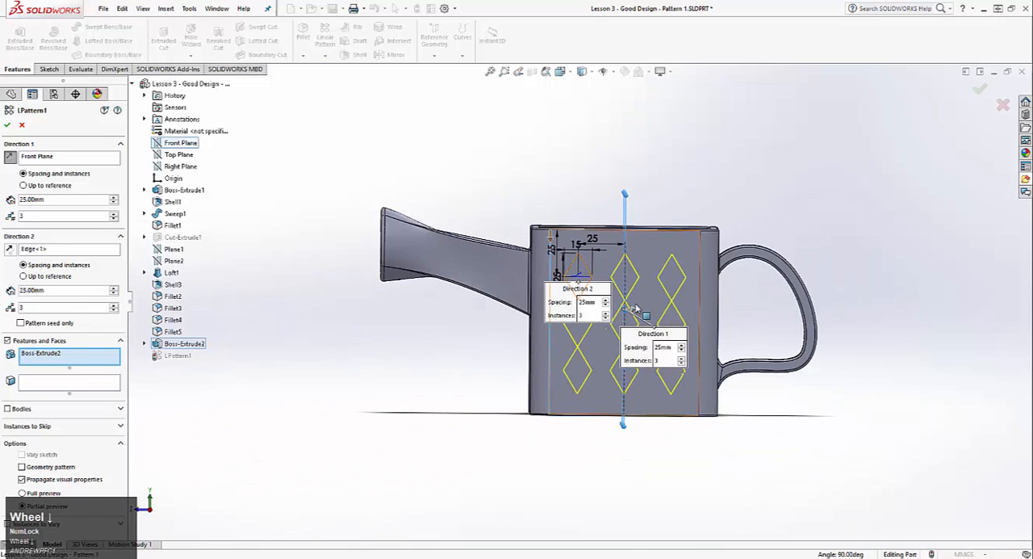
scroll(623, 307, "up", 5)
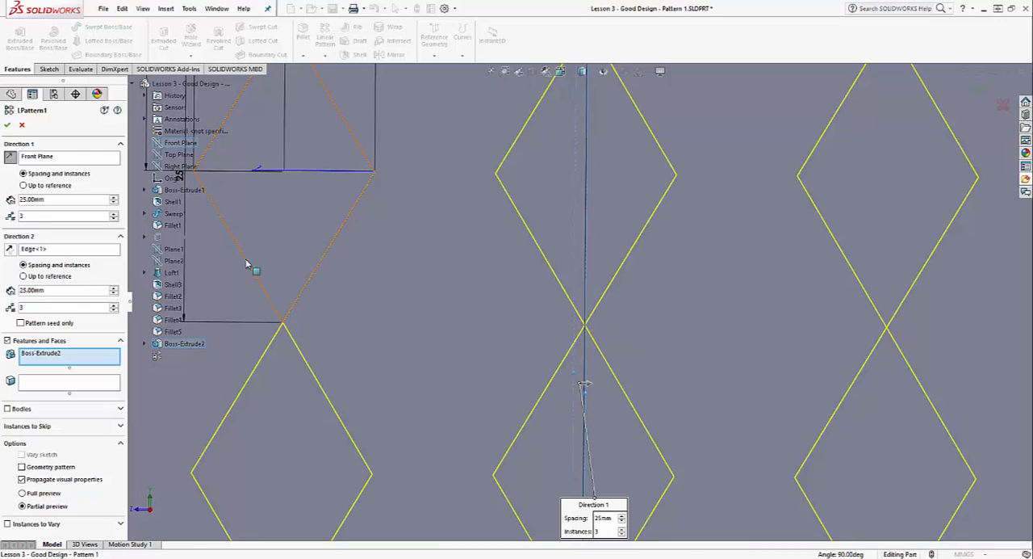
left_click(32, 290)
type("24")
key("Return")
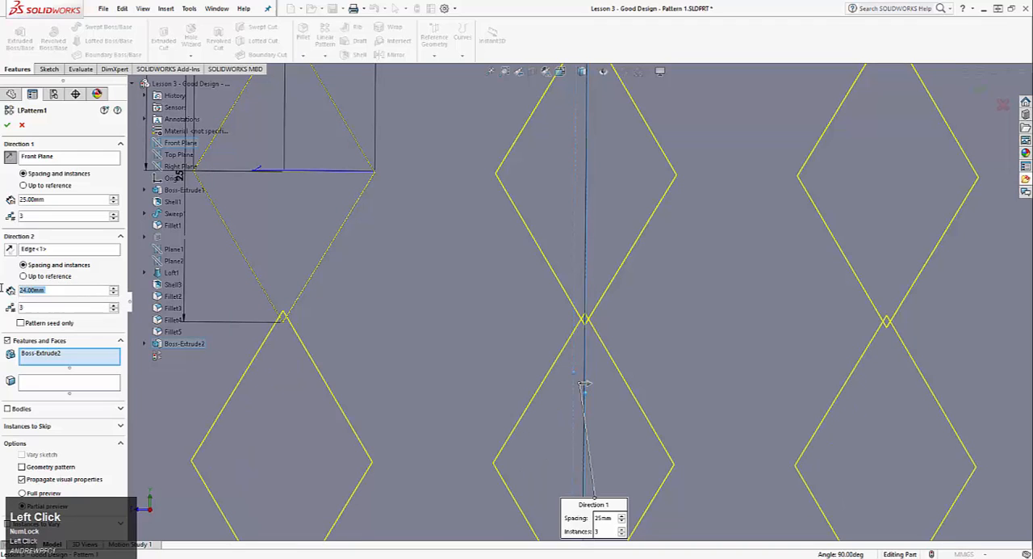
left_click(8, 124)
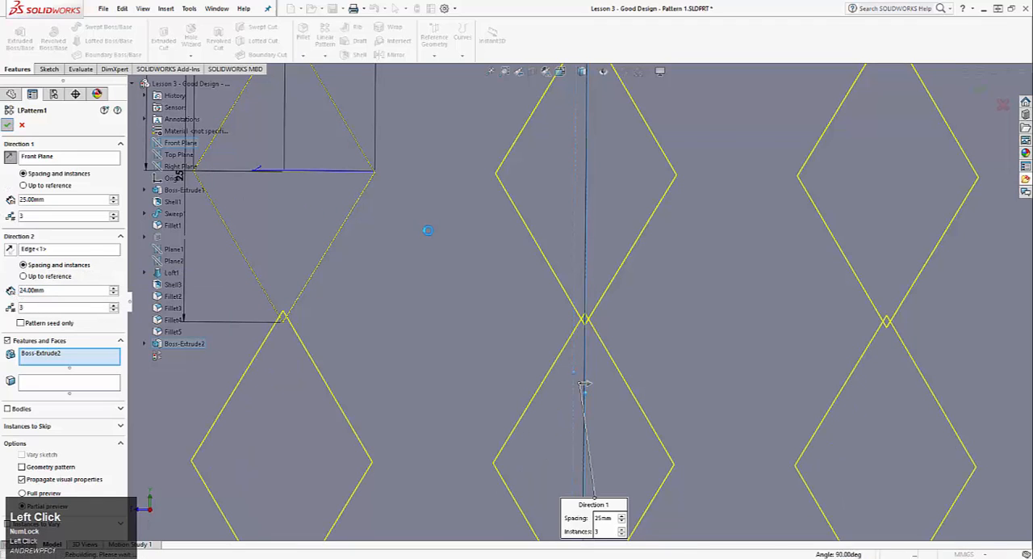
scroll(439, 309, "down", 1)
scroll(428, 323, "down", 4)
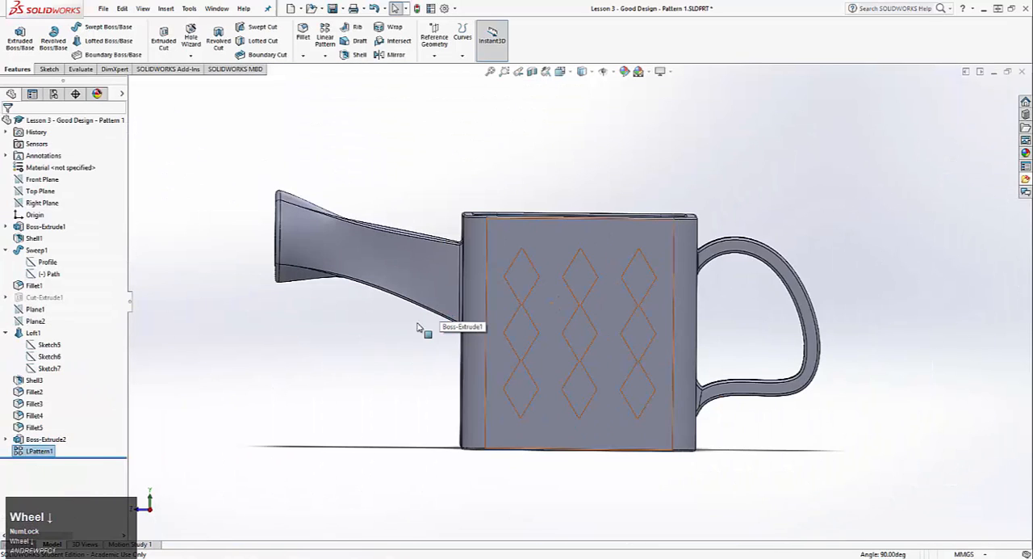
Roll the feature history back to just before the linear pattern so only the seed diamond remains
left_click(595, 365)
scroll(611, 366, "up", 3)
middle_click_drag(575, 337, 525, 340)
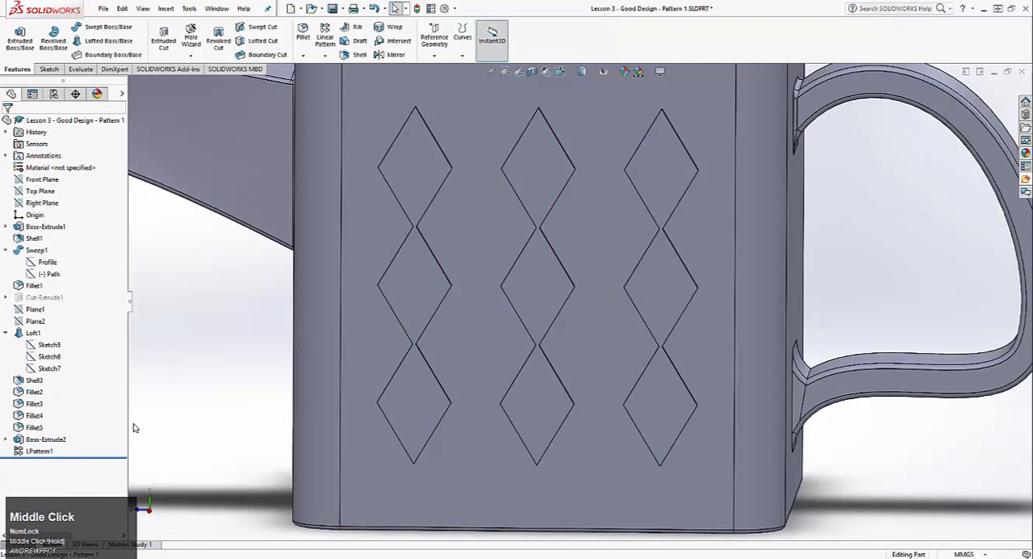
right_click(45, 439)
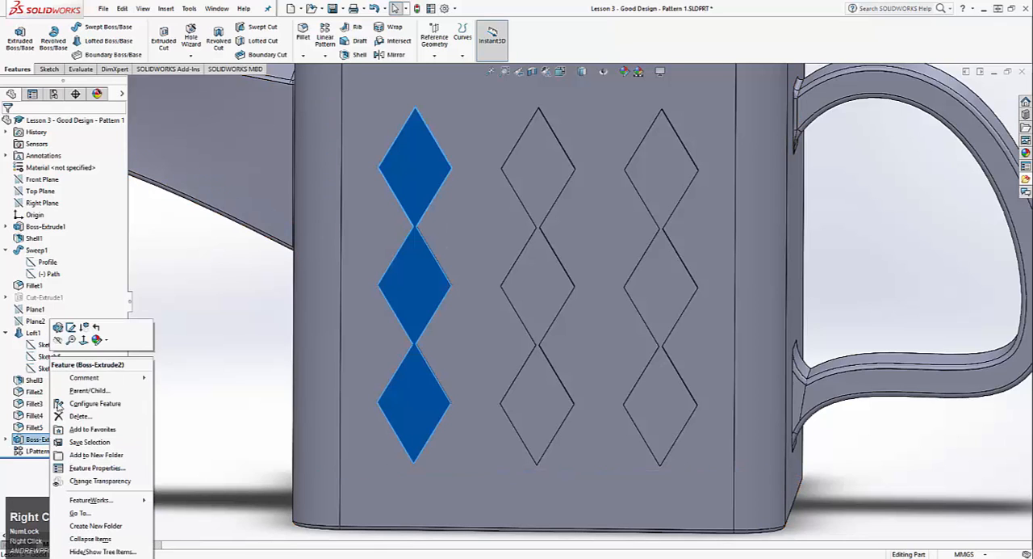
left_click(6, 494)
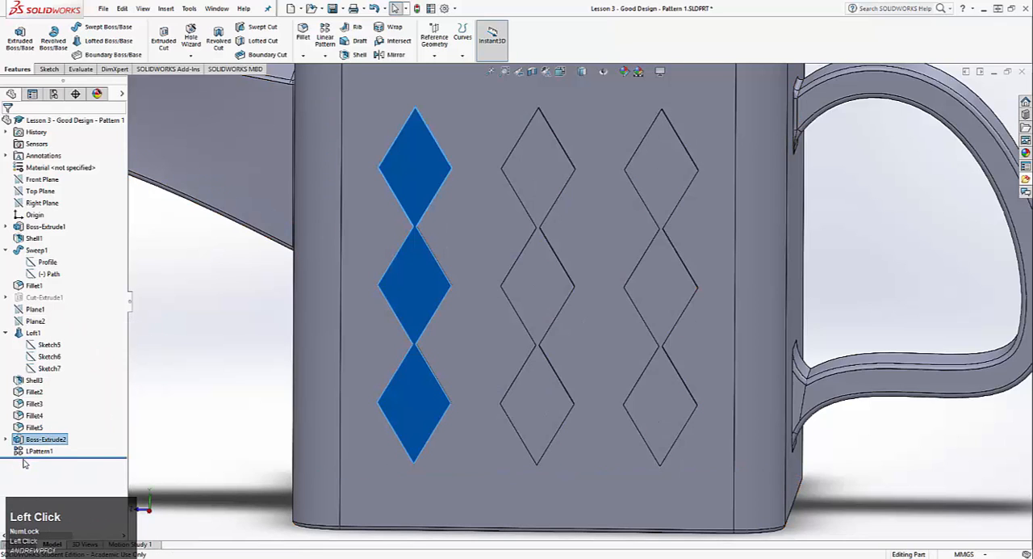
left_click_drag(32, 452, 37, 447)
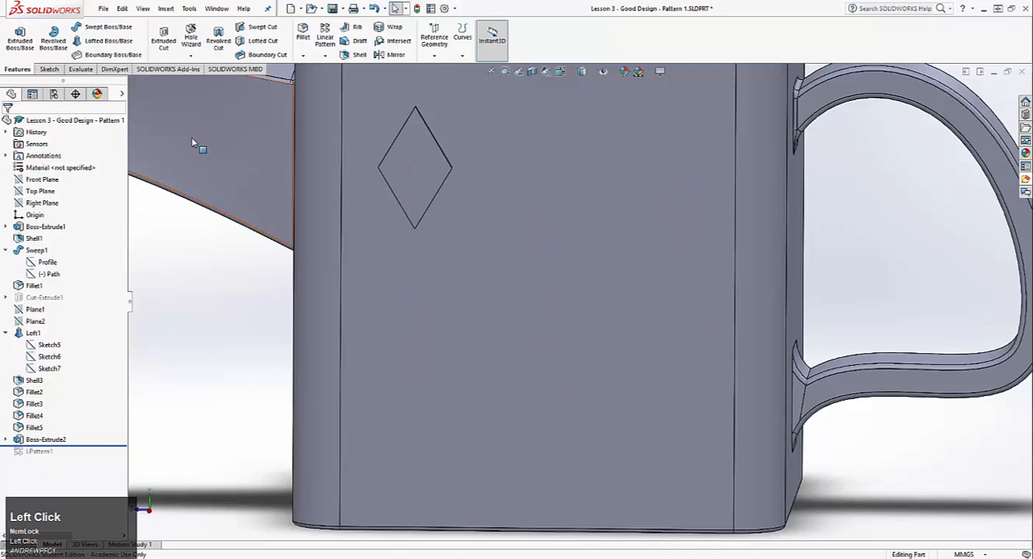
Start an Extruded Cut sketch on the seed diamond's face and draw a horizontal construction line between its two side corners
left_click(163, 41)
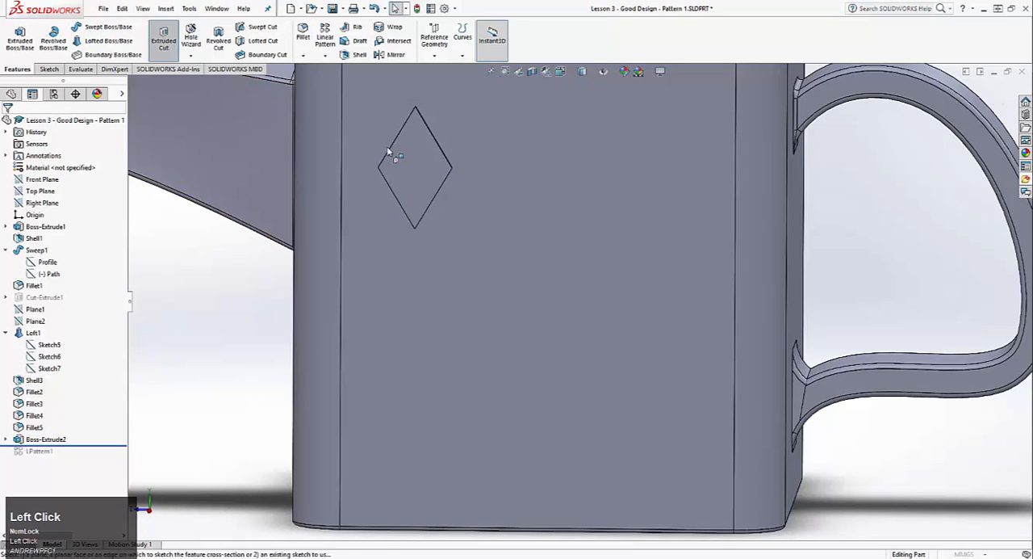
left_click(413, 159)
scroll(443, 157, "down", 3)
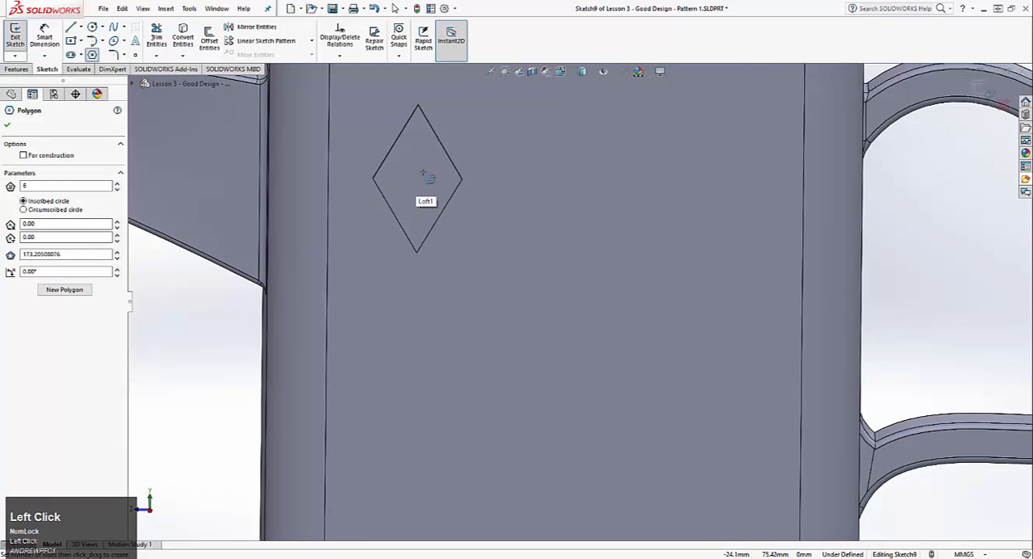
key("Escape")
left_click(73, 28)
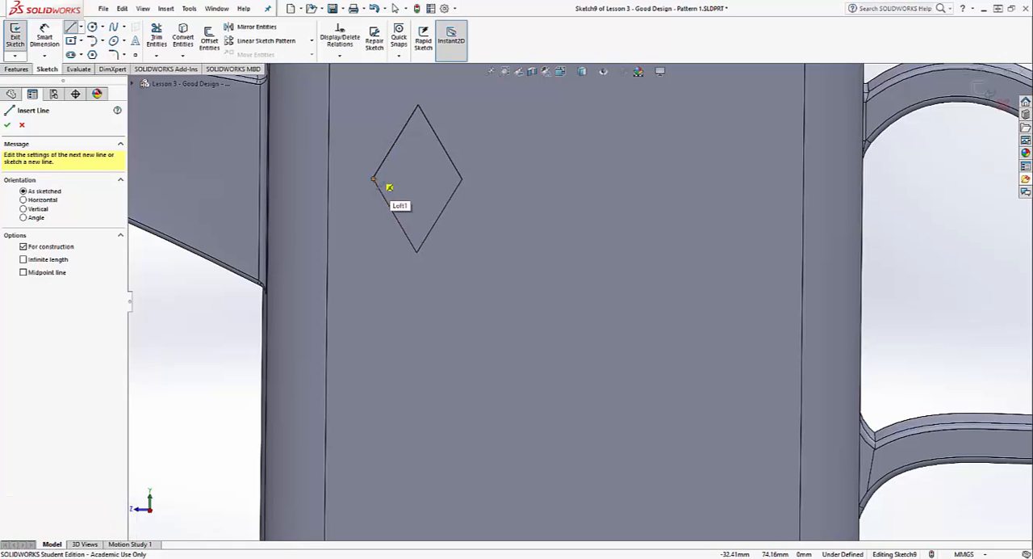
key("ctrl+8")
scroll(620, 247, "up", 3)
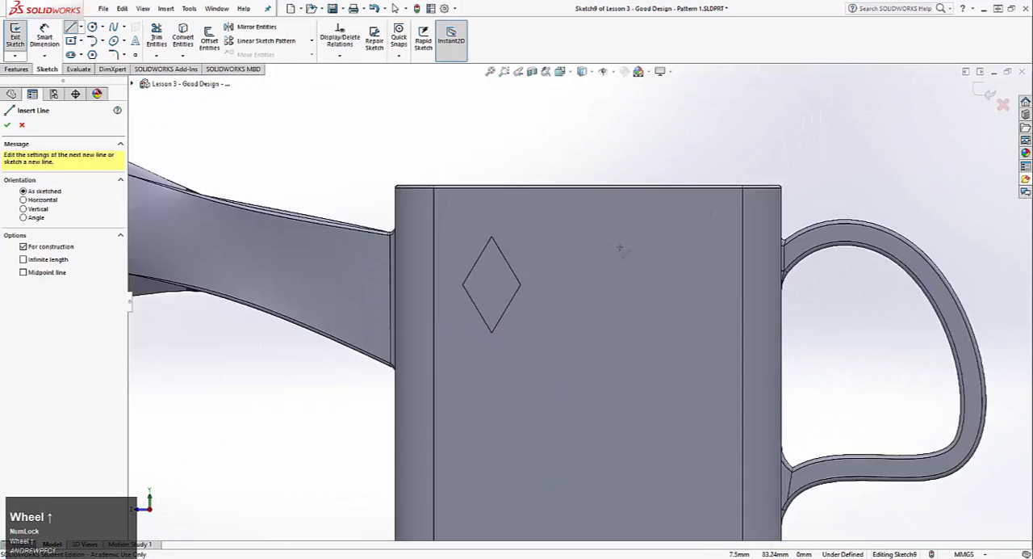
scroll(620, 247, "up", 5)
scroll(388, 282, "left", 3)
left_click(310, 327)
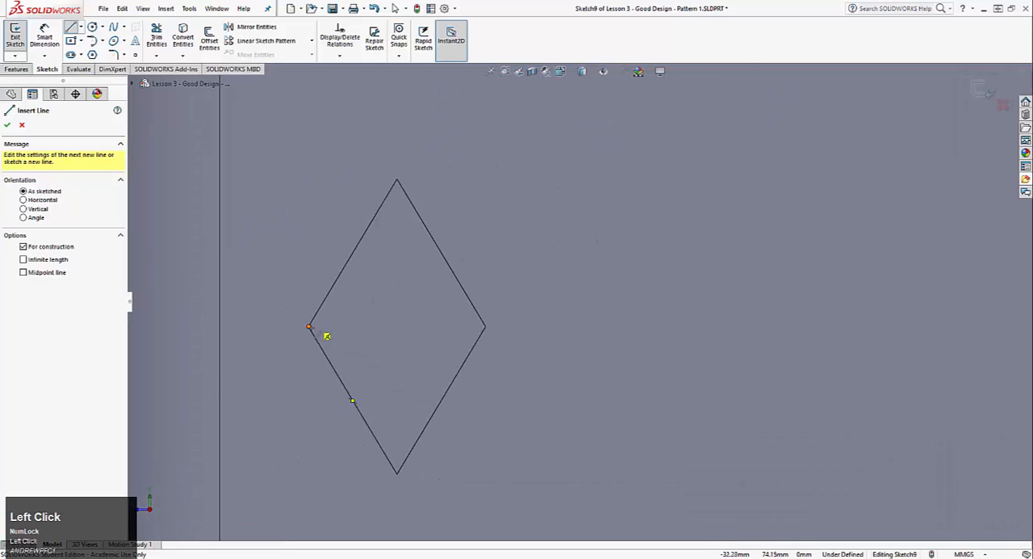
left_click(486, 327)
key("Escape")
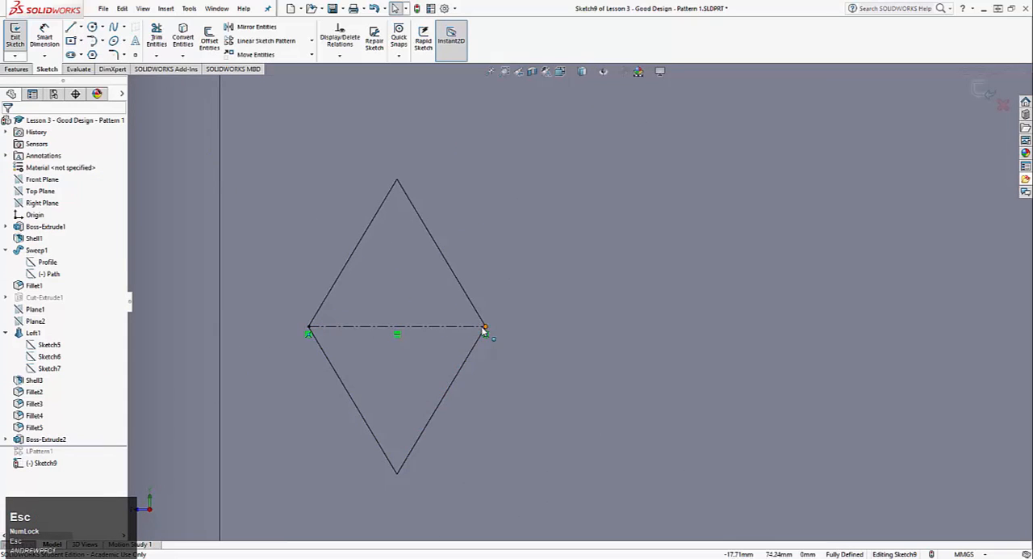
Sketch a small circle centred on the midpoint of the diamond's construction line
left_click(112, 41)
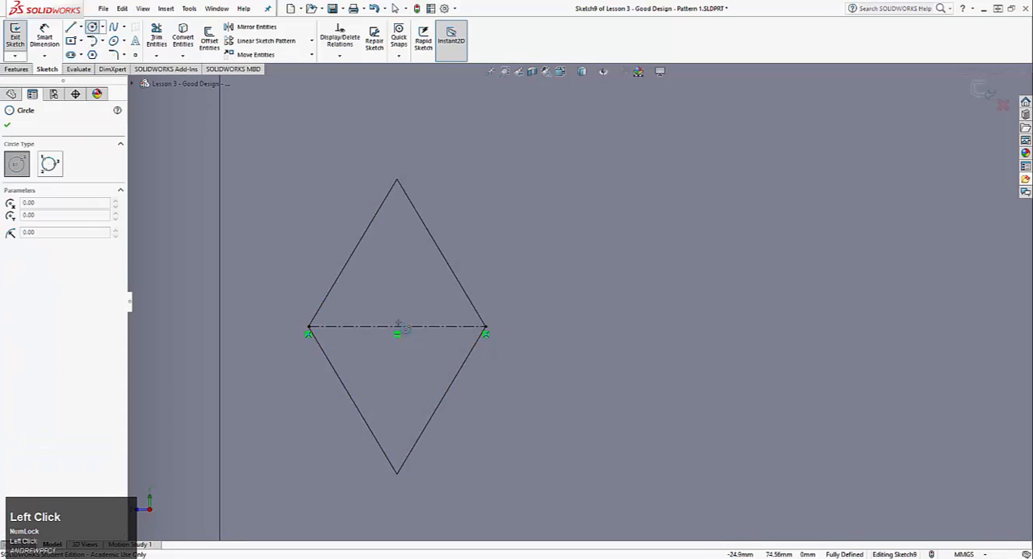
left_click(396, 327)
left_click(403, 302)
key("Escape")
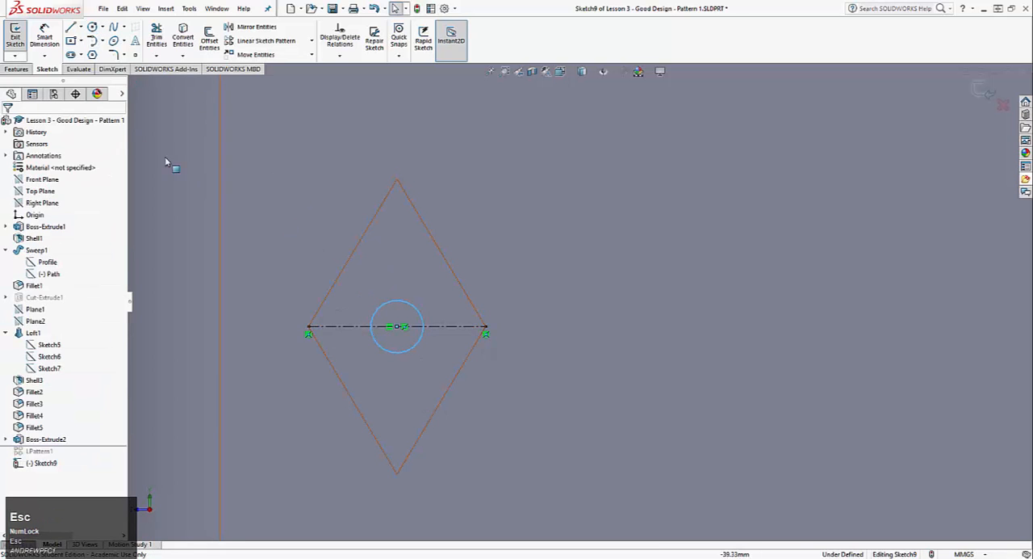
Finish the circle sketch and cut it blind 1 mm deep into the diamond
left_click(17, 39)
scroll(496, 272, "down", 3)
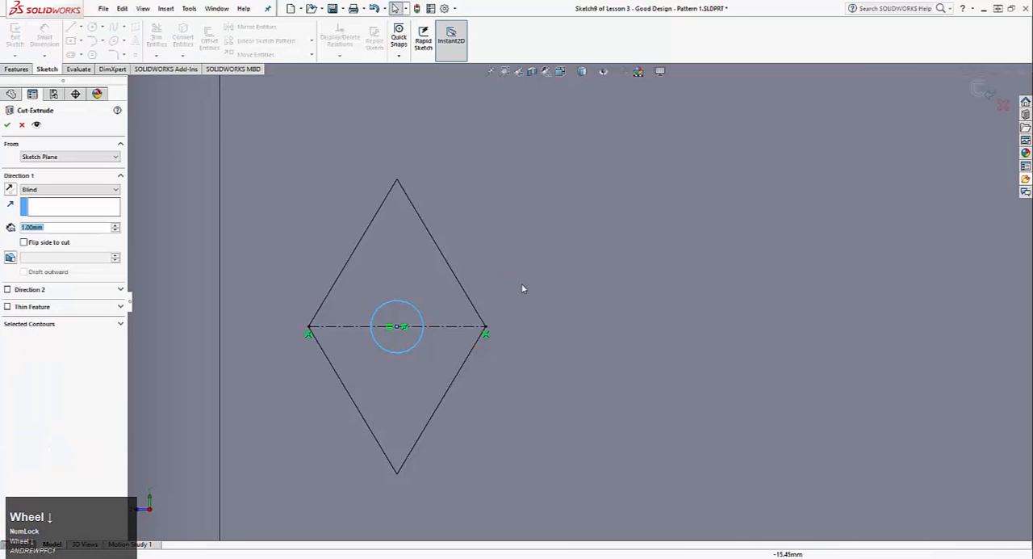
middle_click_drag(523, 288, 455, 377)
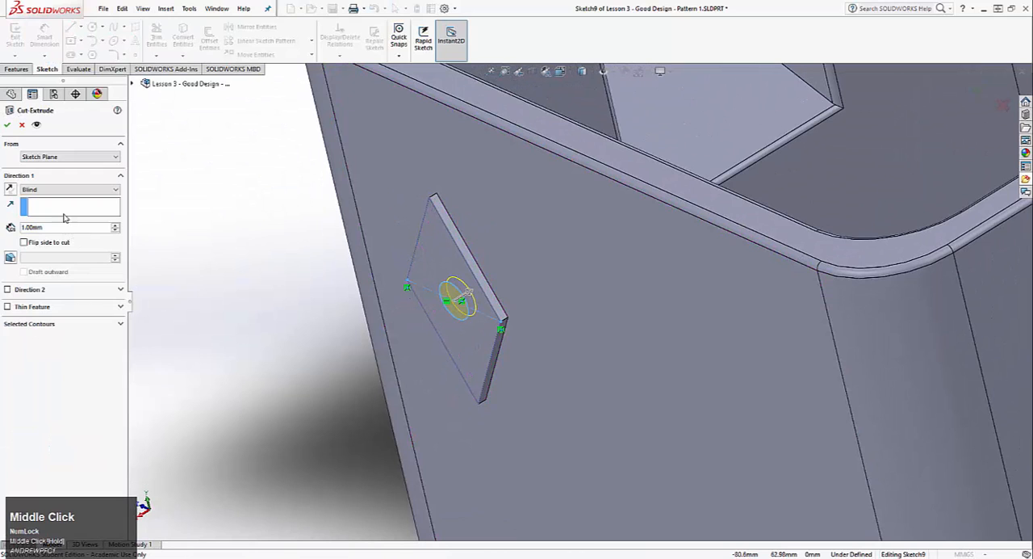
left_click(6, 124)
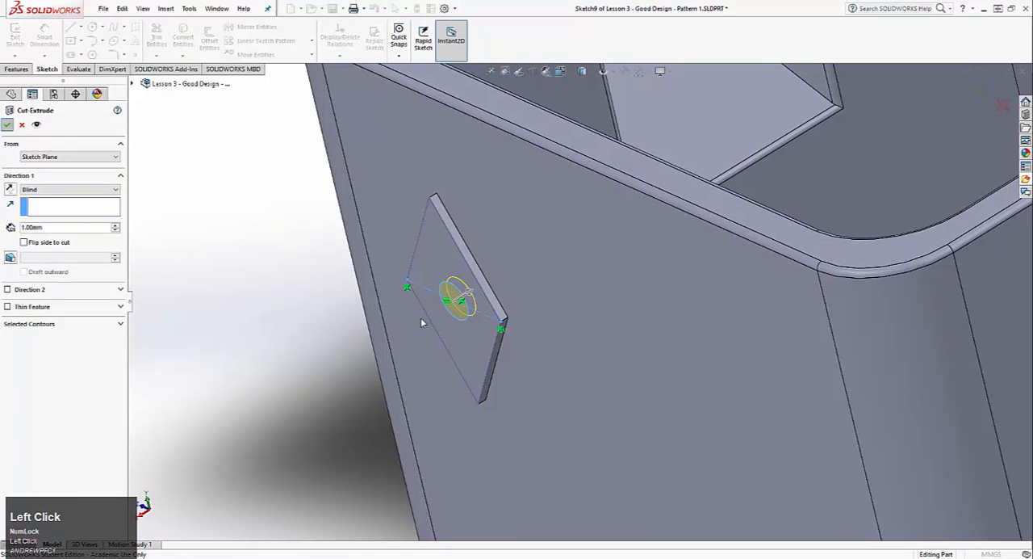
Edit the circular cut and set its depth to 0.5 mm
middle_click_drag(439, 312, 307, 318)
right_click(51, 452)
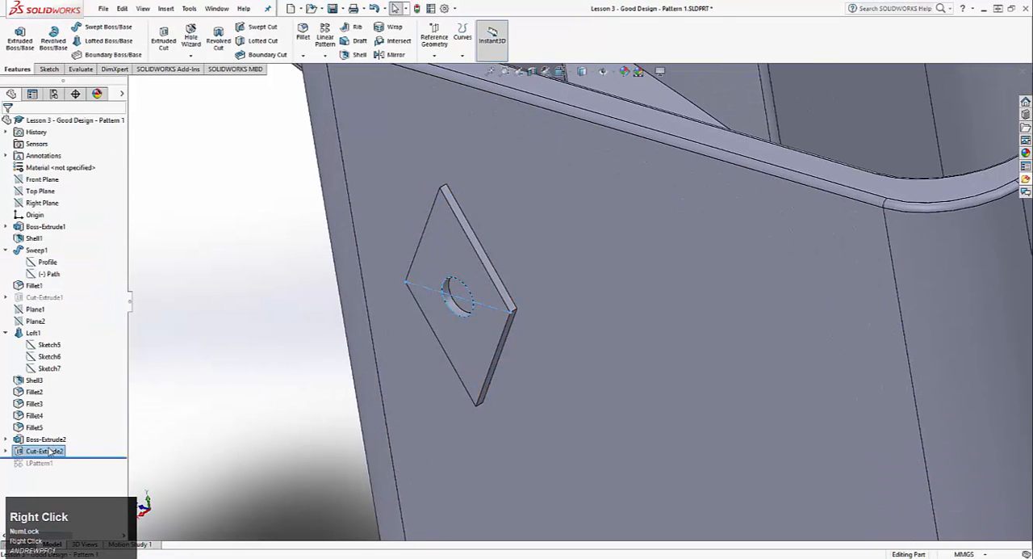
left_click(58, 303)
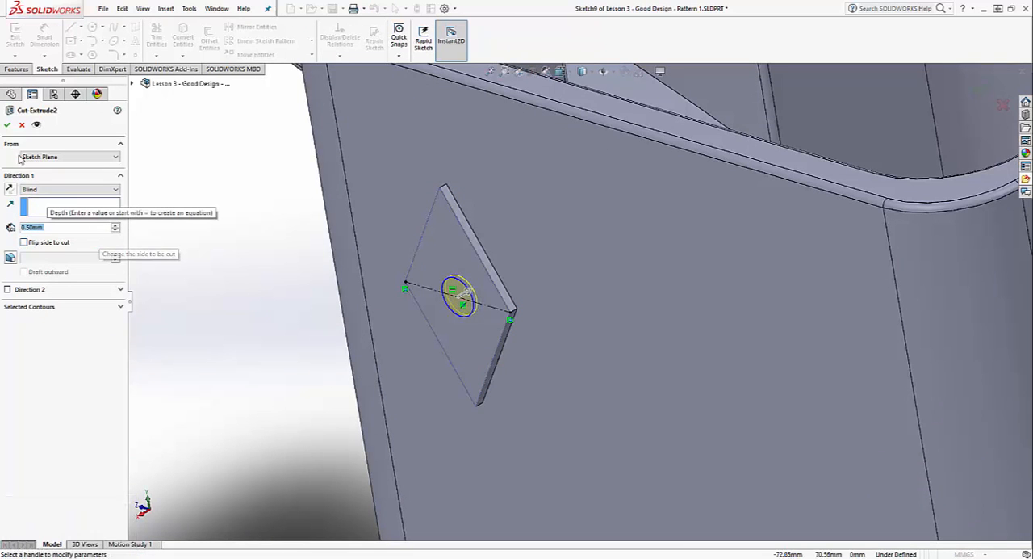
left_click(6, 125)
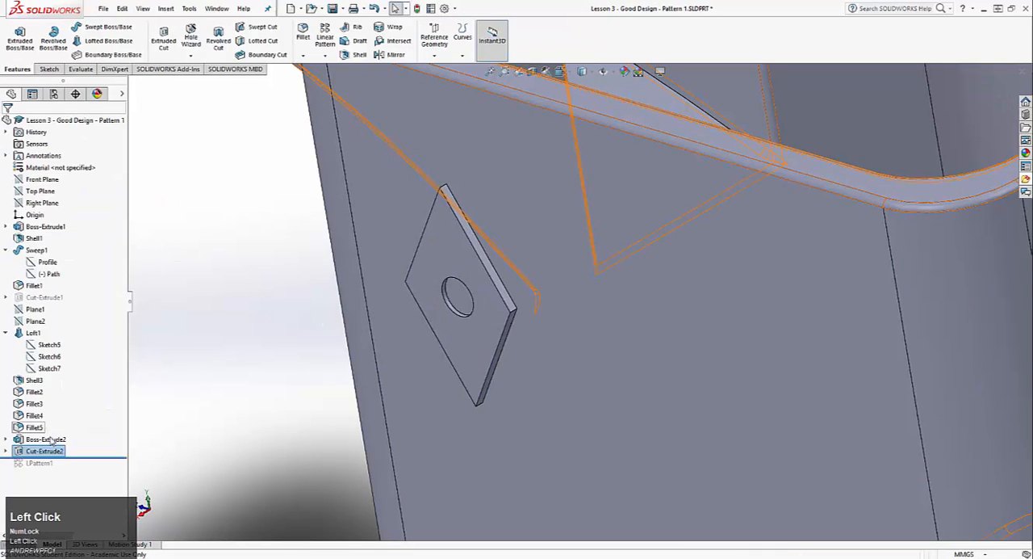
Roll the feature history forward past the linear pattern, then review the pattern's settings and accept them
left_click_drag(63, 457, 55, 464)
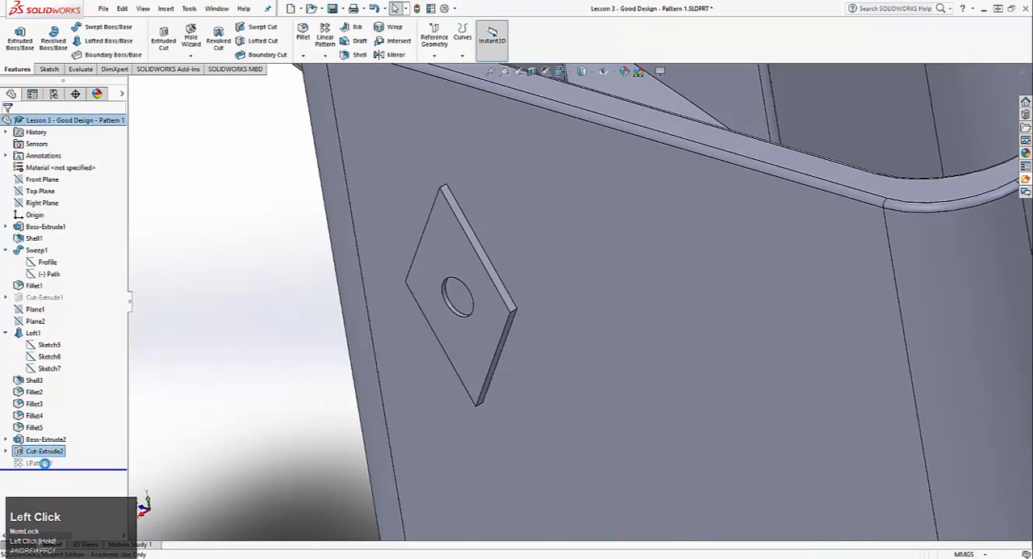
right_click(40, 463)
left_click(52, 318)
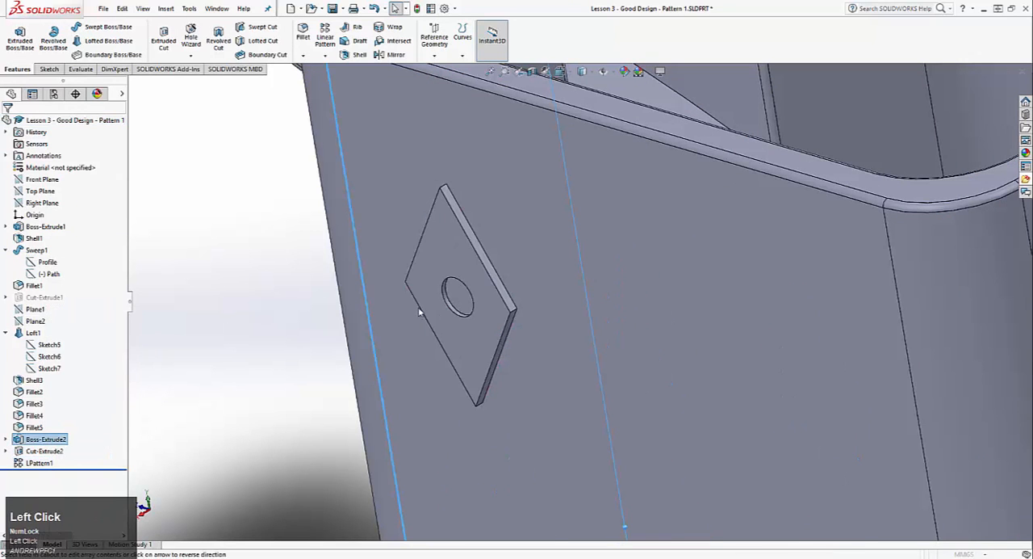
scroll(431, 308, "up", 5)
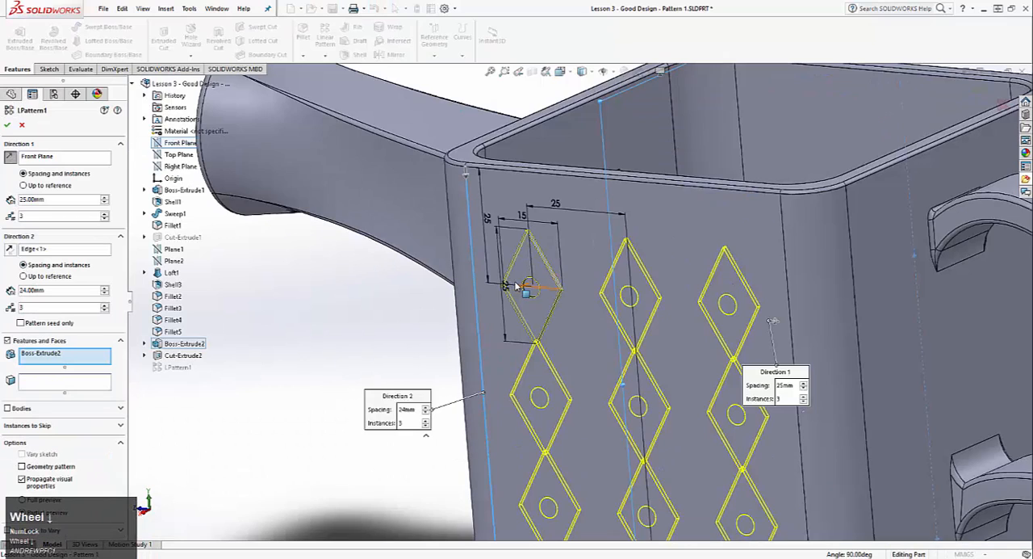
left_click(7, 126)
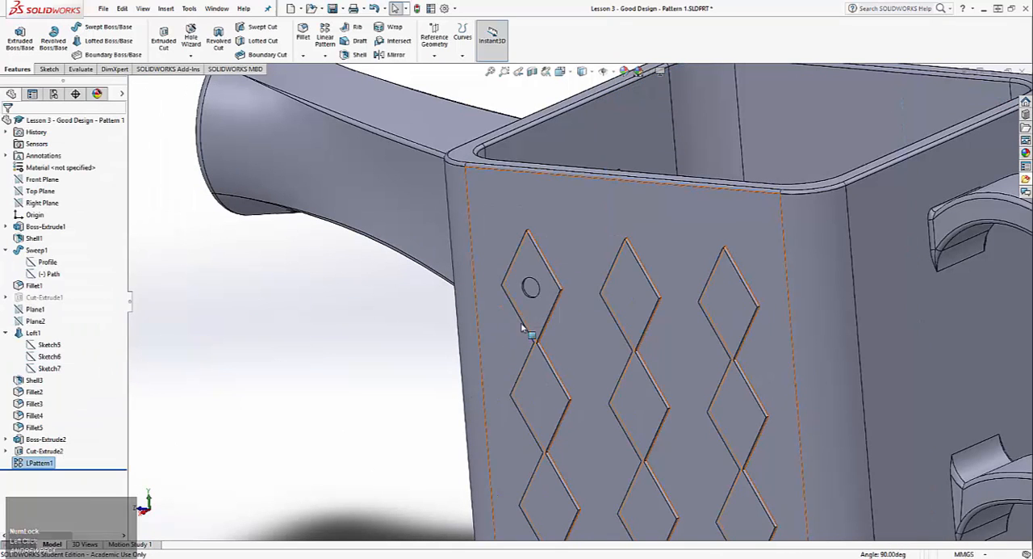
Edit the linear pattern, add the circular cut to the patterned features, and apply it
scroll(607, 341, "down", 3)
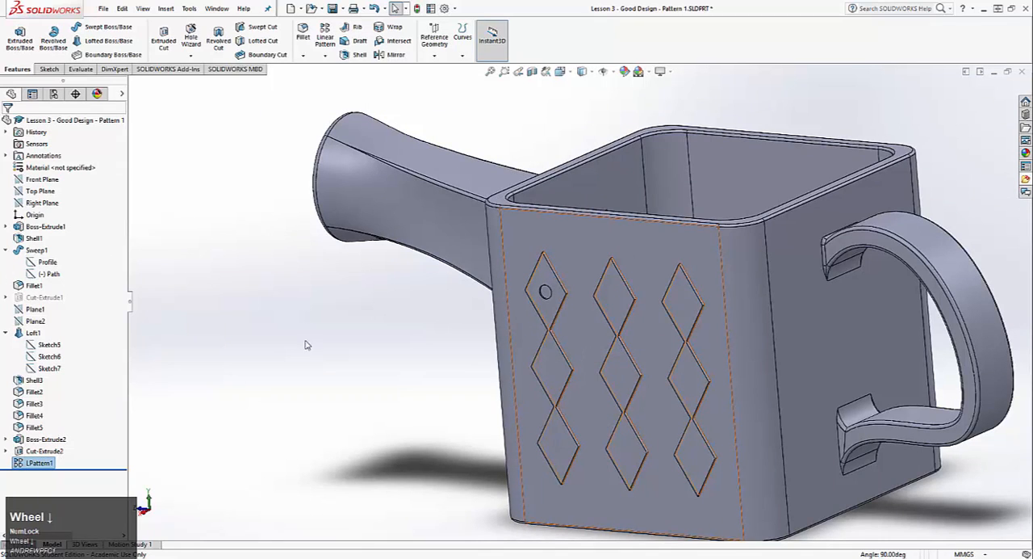
right_click(29, 465)
left_click(41, 315)
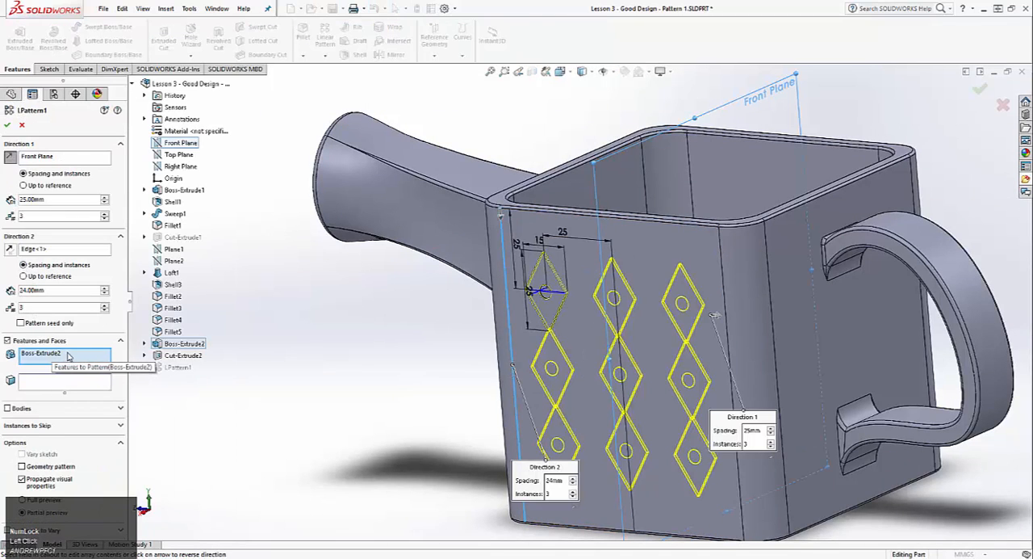
left_click(183, 356)
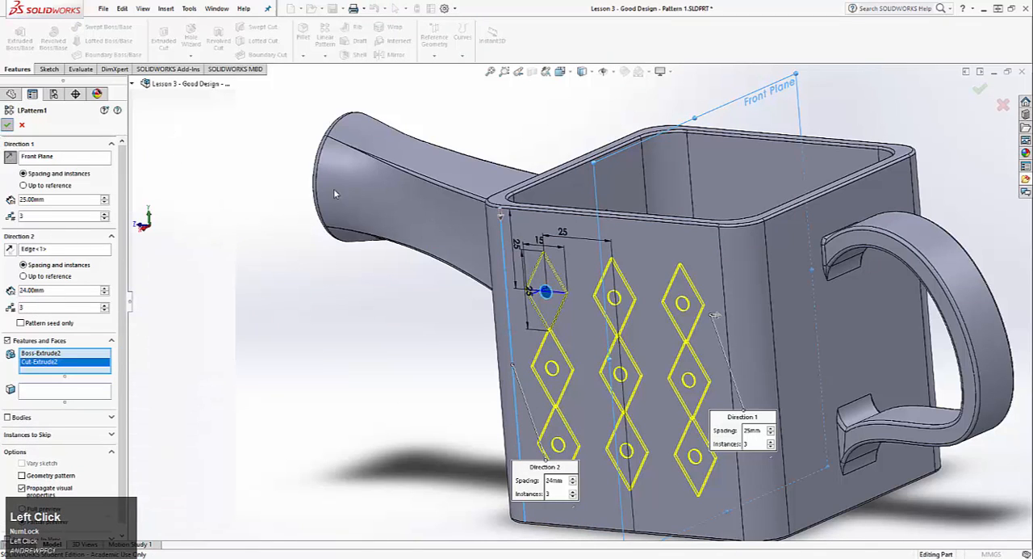
middle_click_drag(595, 295, 425, 330)
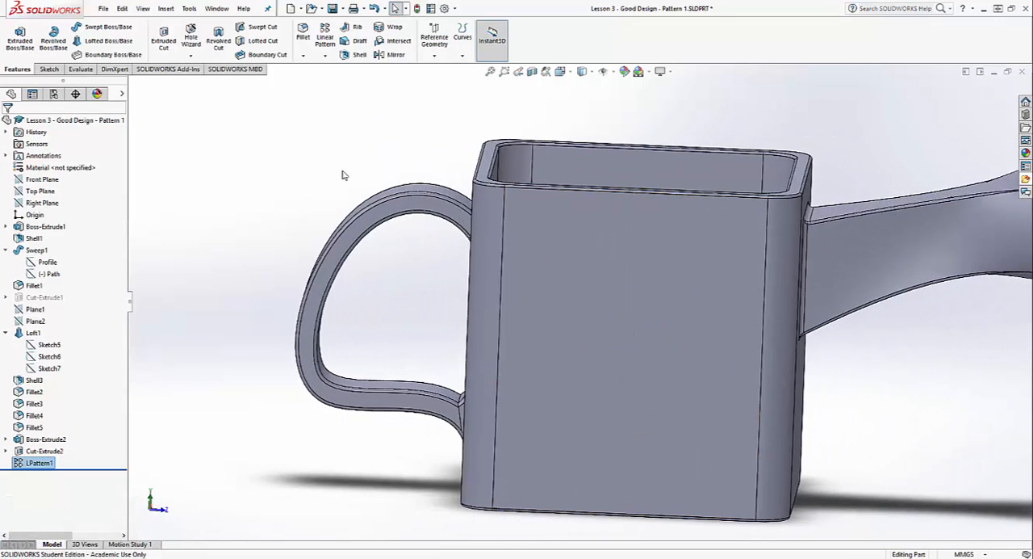
middle_click_drag(307, 237, 524, 303)
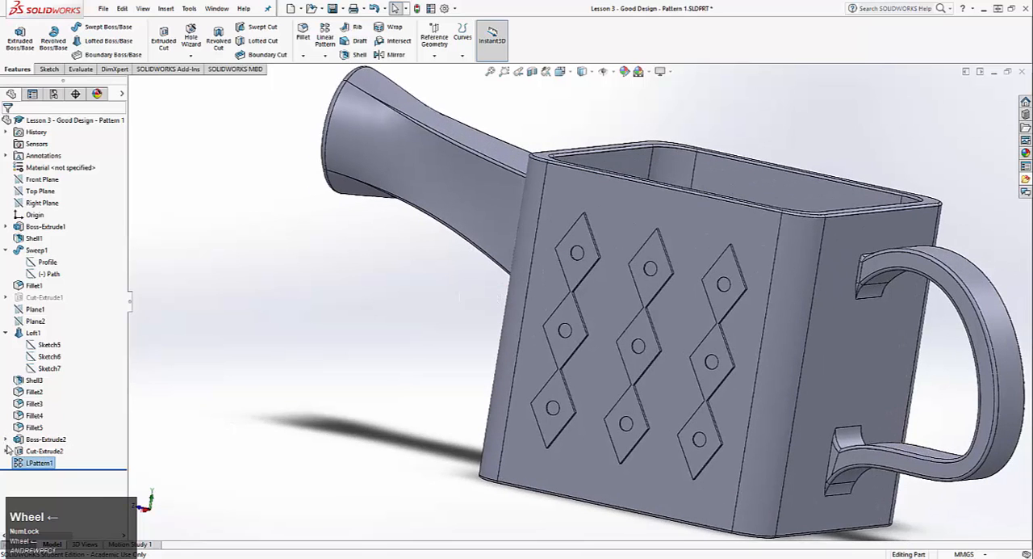
Copy the complete diamond profile with its construction lines and dimensions from the seed diamond's sketch, then exit the sketch
left_click(6, 450)
left_click(5, 440)
right_click(48, 450)
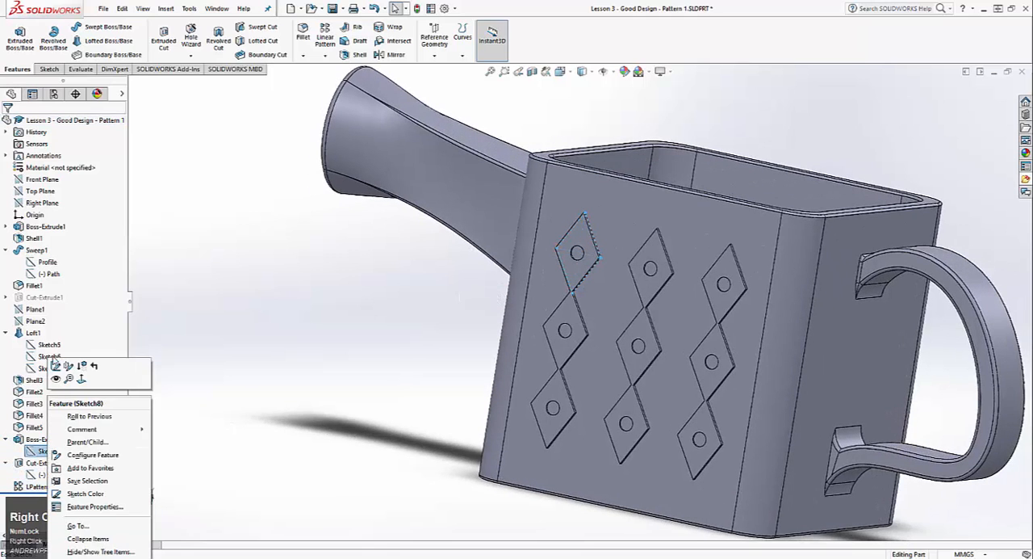
left_click(56, 365)
scroll(529, 171, "up", 3)
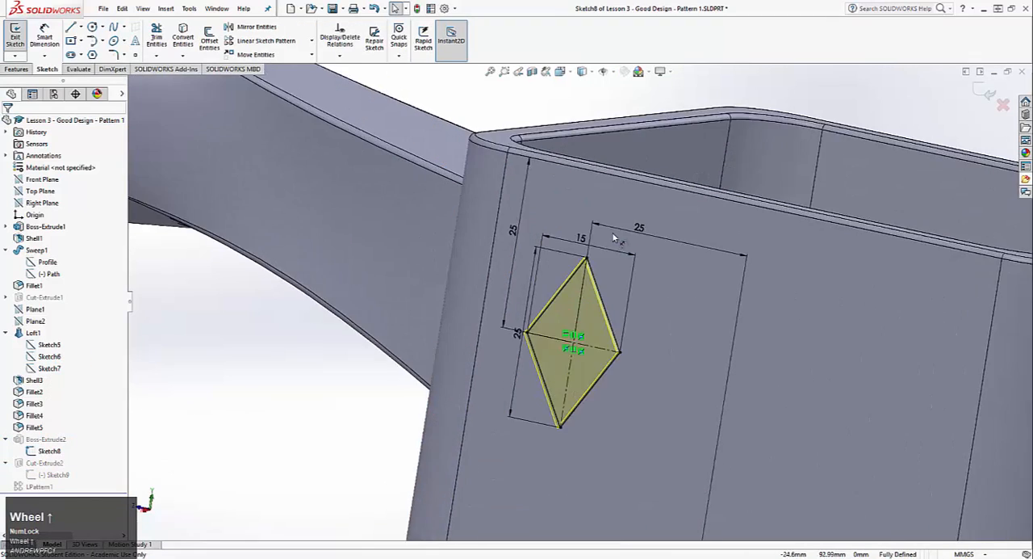
middle_click_drag(631, 270, 652, 256)
left_click_drag(630, 257, 540, 356)
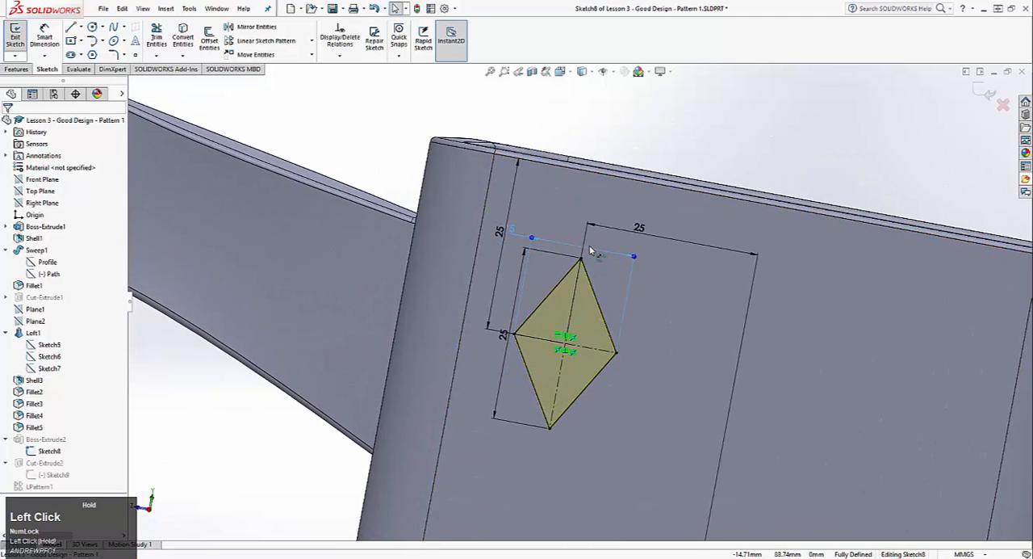
left_click_drag(646, 465, 548, 303)
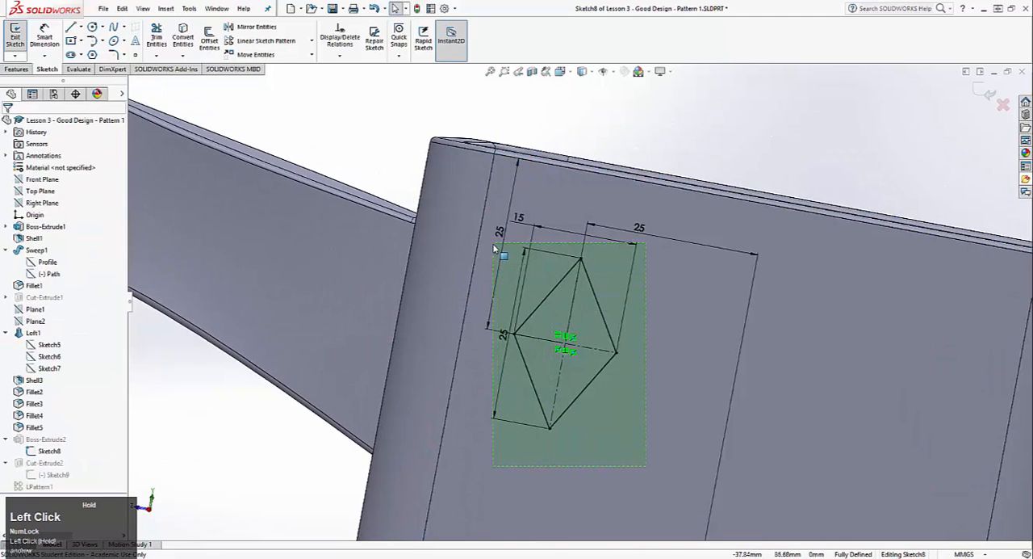
left_click_drag(492, 243, 492, 246)
key("ctrl+c")
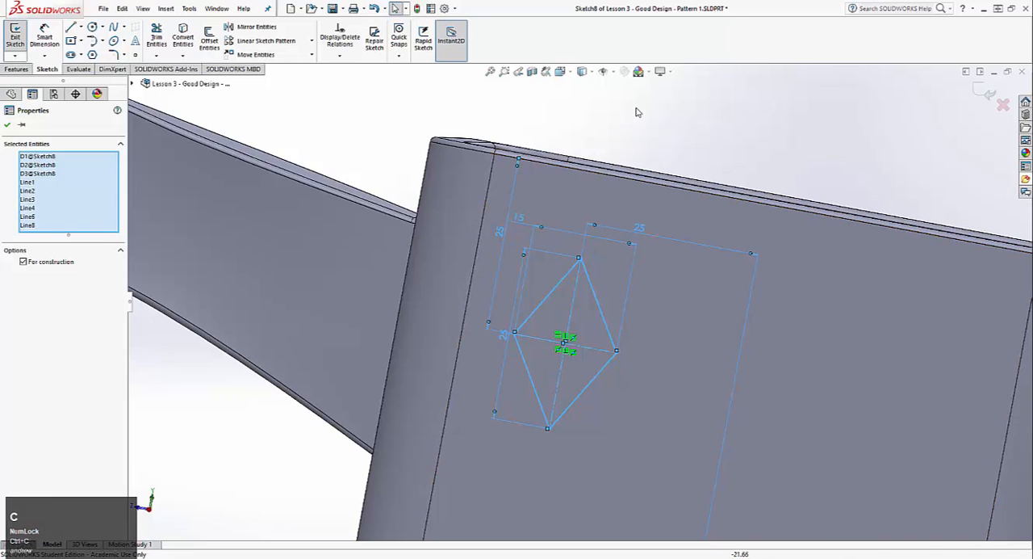
left_click(637, 113)
left_click(16, 37)
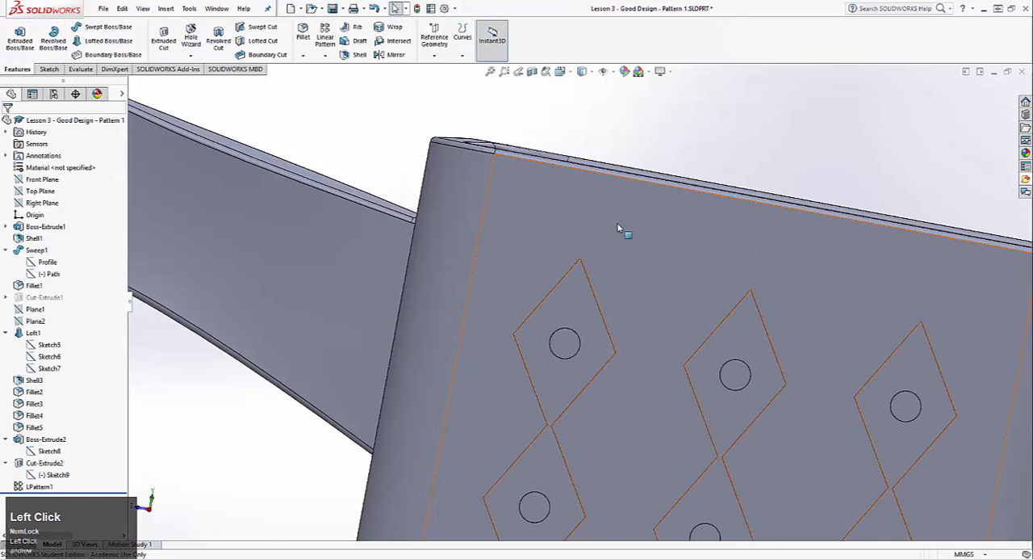
Start an extruded boss sketch on the watering can's plain side face and paste the copied diamond profile onto it
scroll(682, 301, "down", 5)
middle_click_drag(680, 297, 643, 305)
scroll(644, 305, "up", 5)
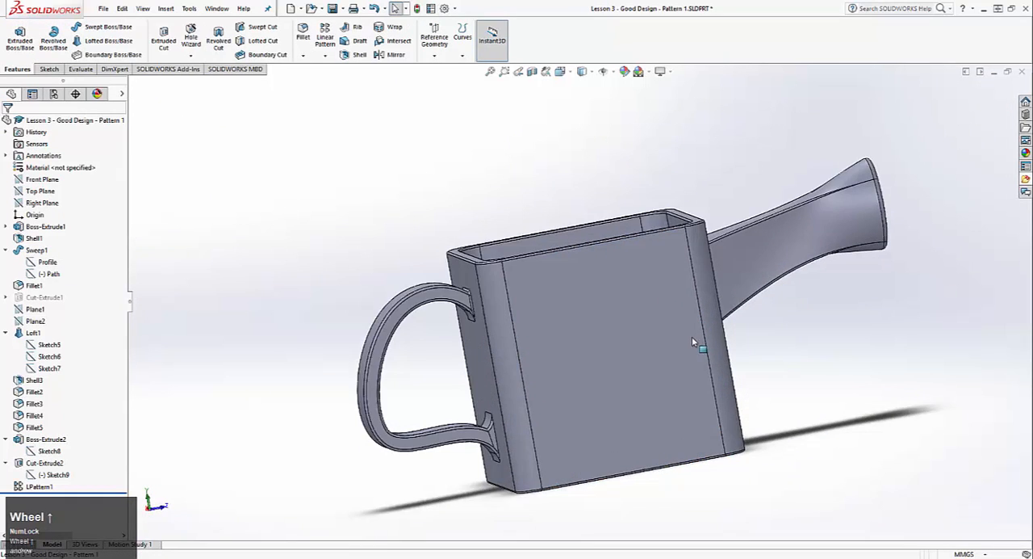
left_click(20, 36)
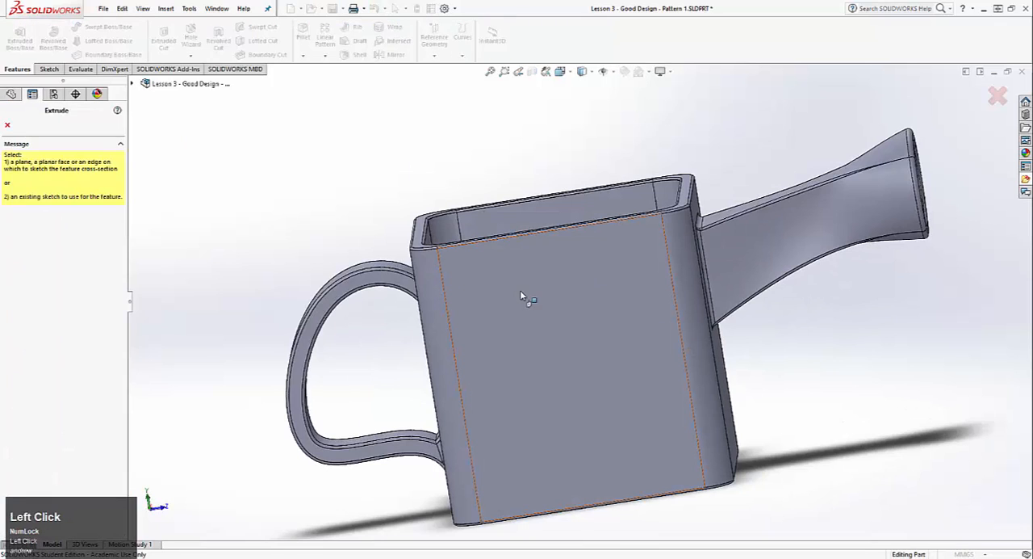
left_click(525, 295)
key("ctrl+v")
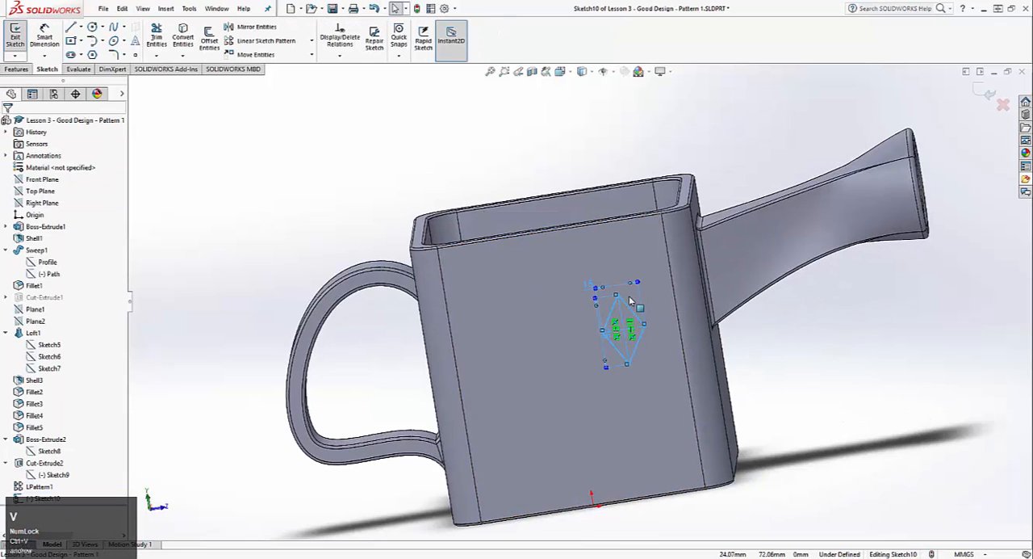
left_click(498, 151)
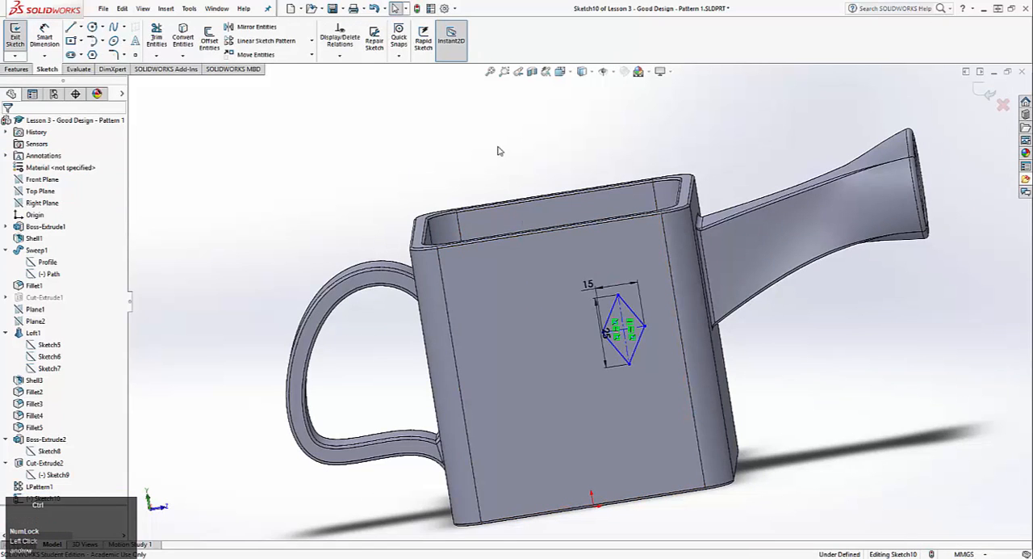
Set the pasted diamond's width to 10 mm
key("ctrl+8")
scroll(536, 190, "down", 4)
middle_click_drag(590, 262, 596, 151, "ctrl")
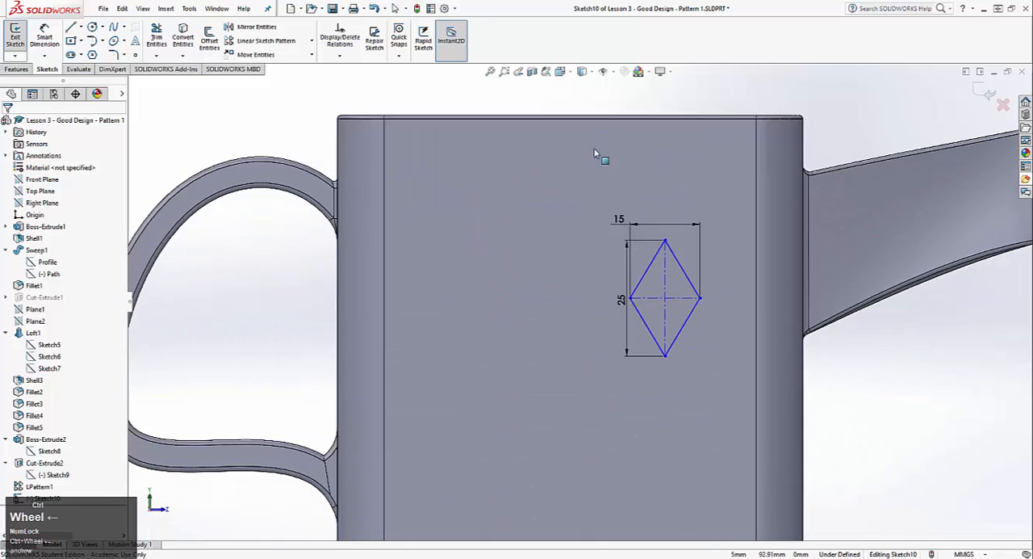
double_click(619, 221)
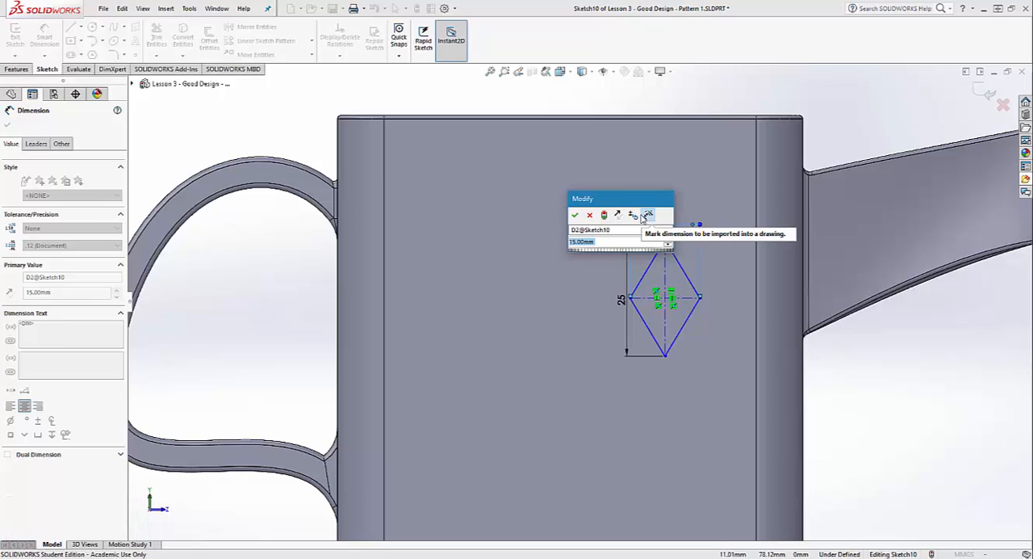
type("10")
key("Return")
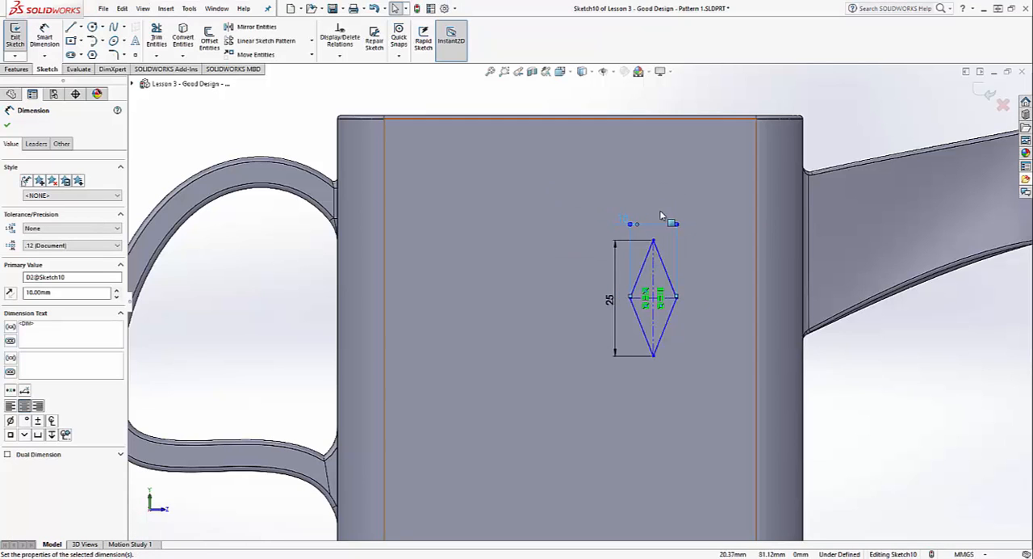
left_click(625, 224)
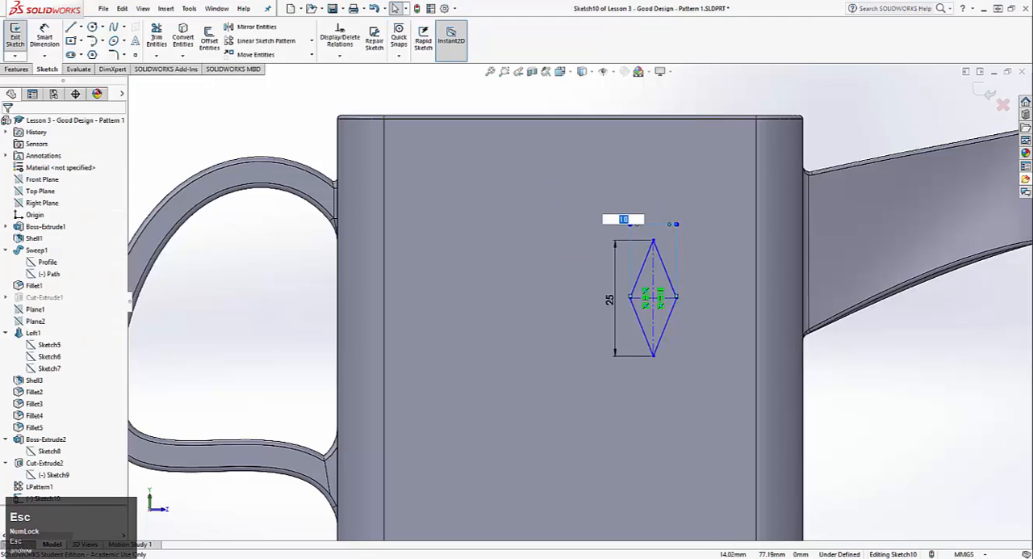
Align the diamond's lower vertex with the origin using a Vertical relation
left_click(653, 355)
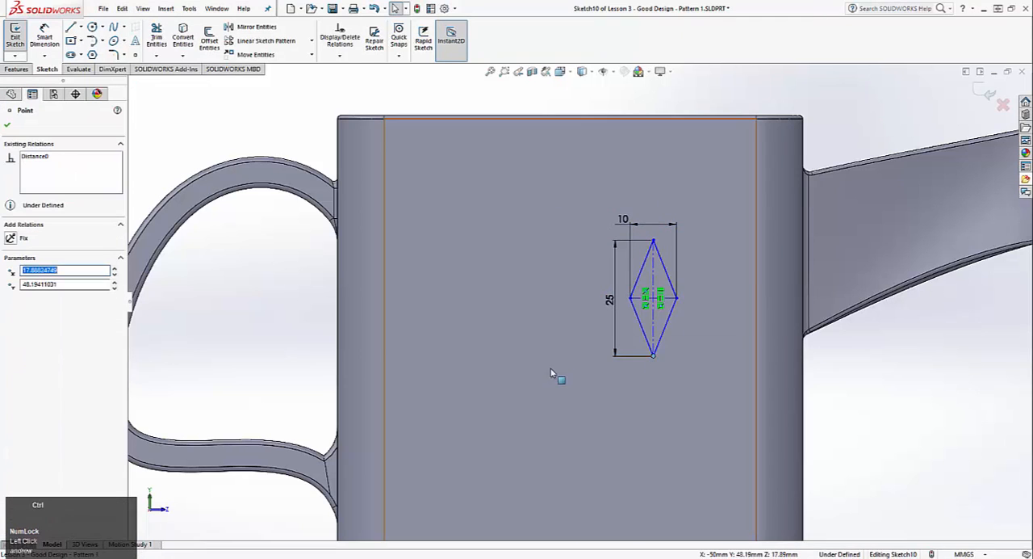
middle_click_drag(551, 373, 545, 308, "ctrl")
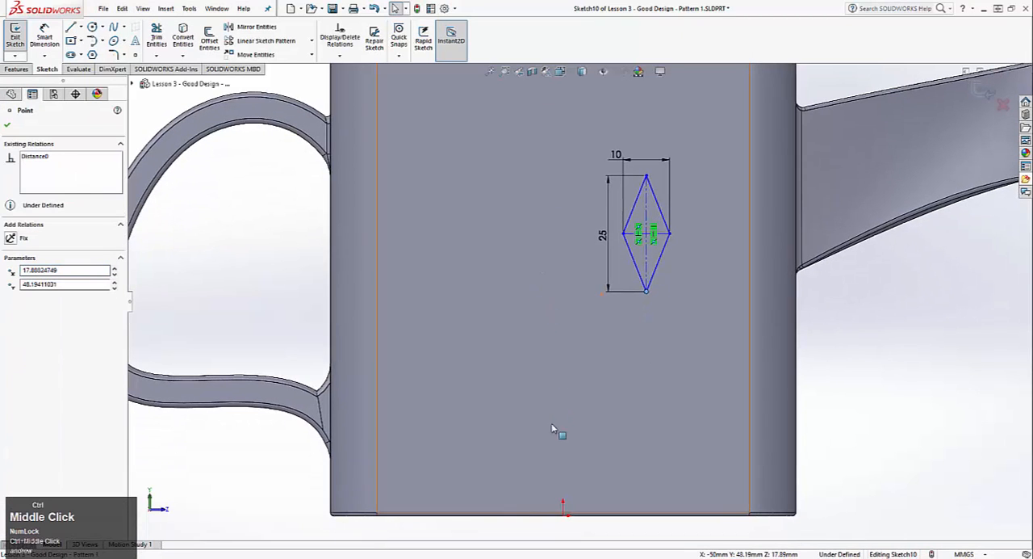
left_click(565, 516, "ctrl")
left_click(29, 310)
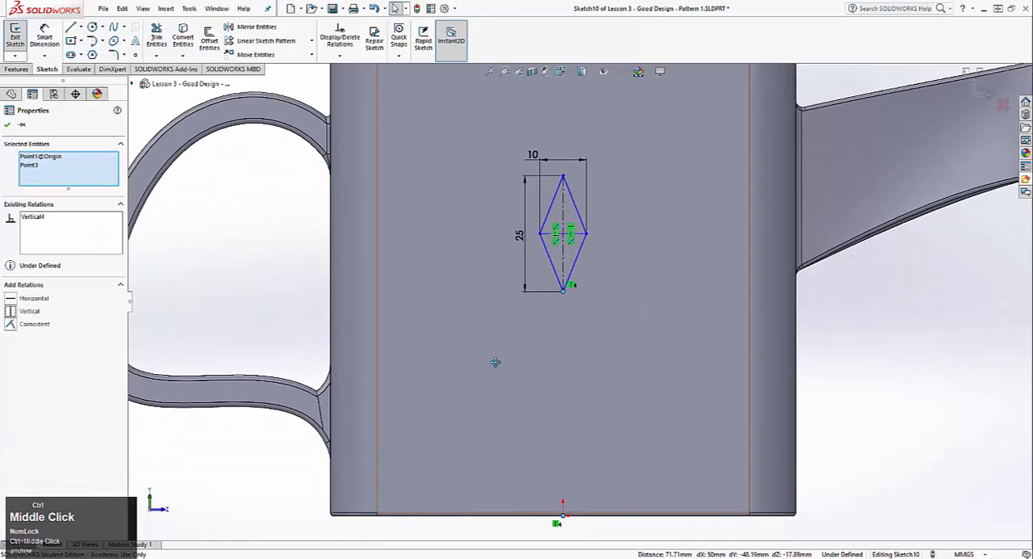
Dimension the diamond's upper vertex from the can's top edge and set the distance to 15 mm
middle_click_drag(495, 362, 481, 436, "ctrl")
left_click(45, 37)
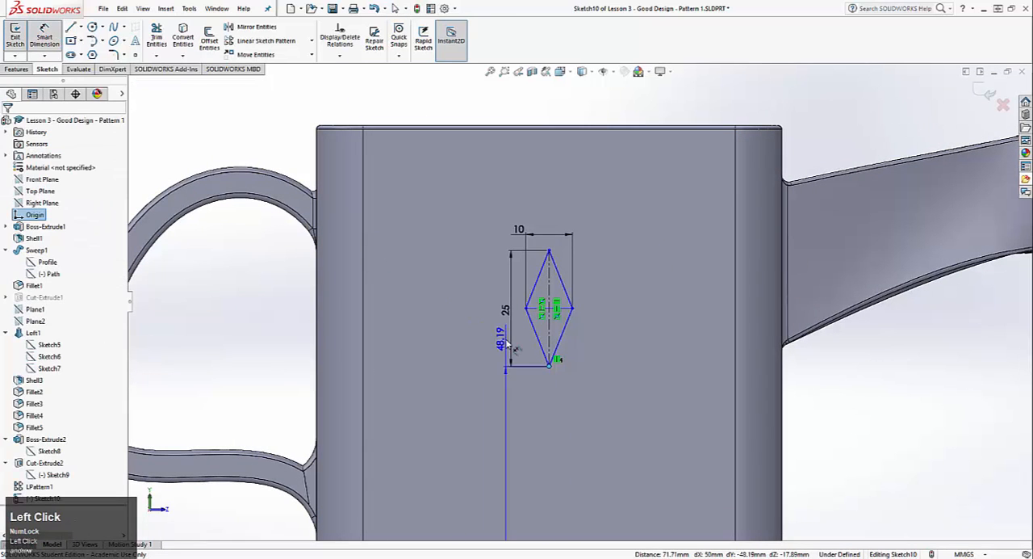
key("Escape")
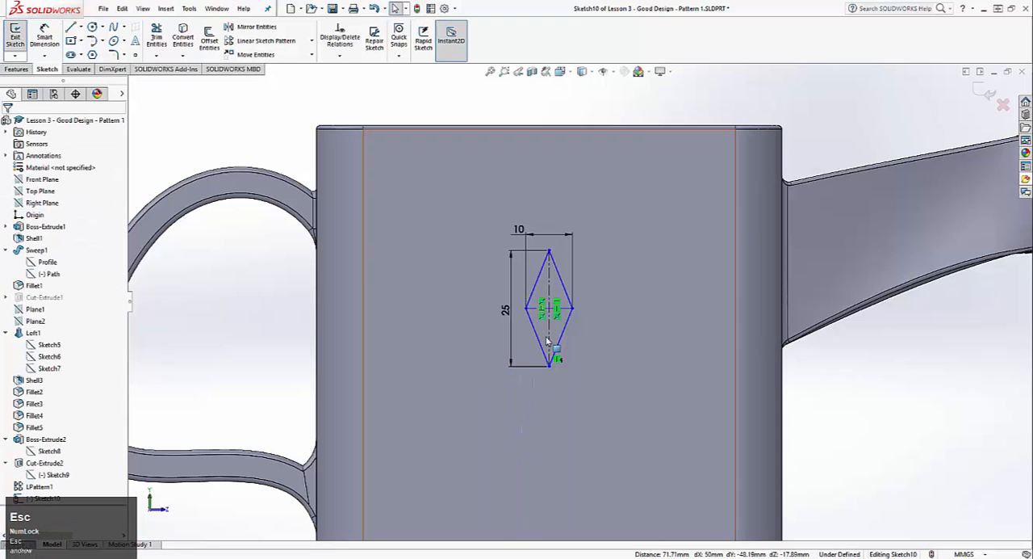
left_click(549, 252)
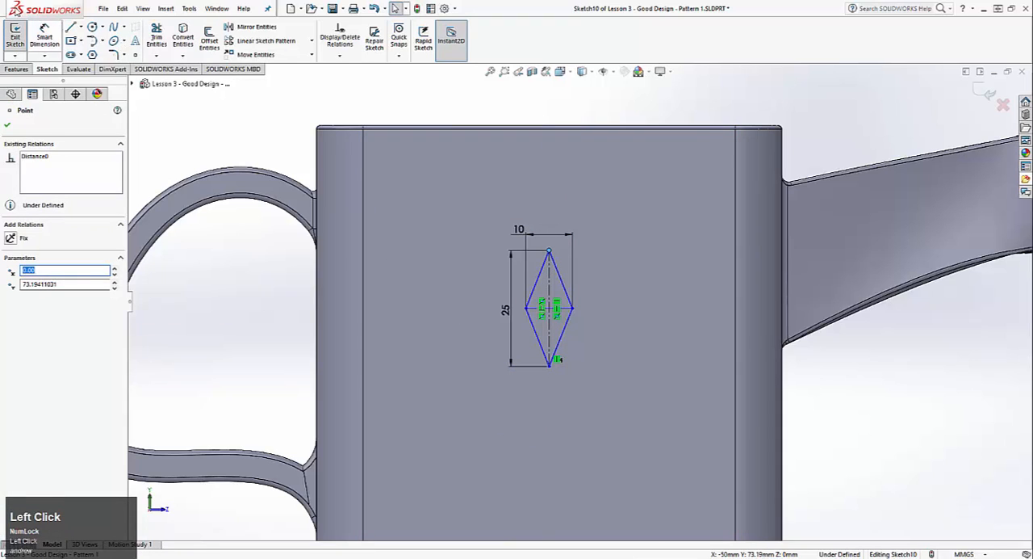
left_click(54, 38)
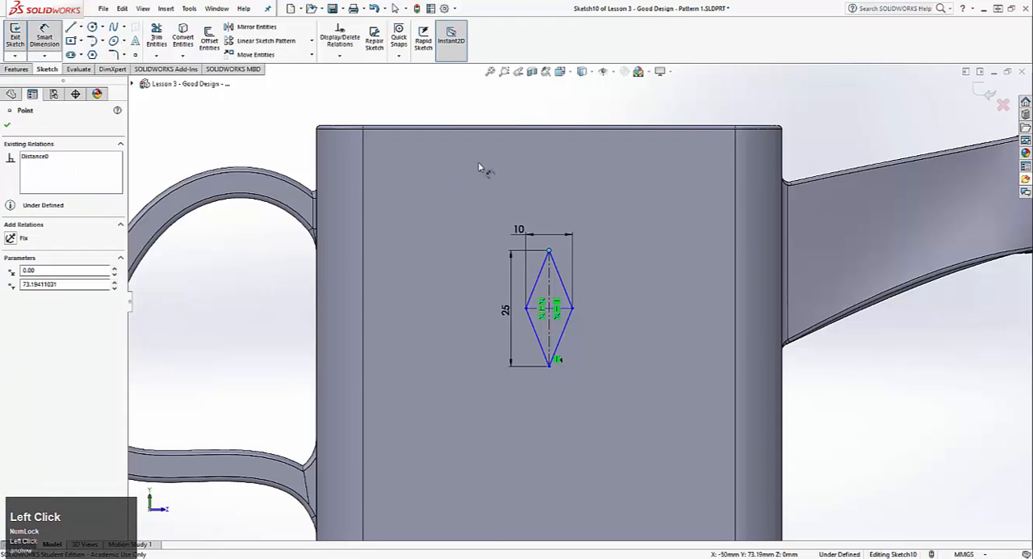
left_click(522, 128)
left_click(521, 182)
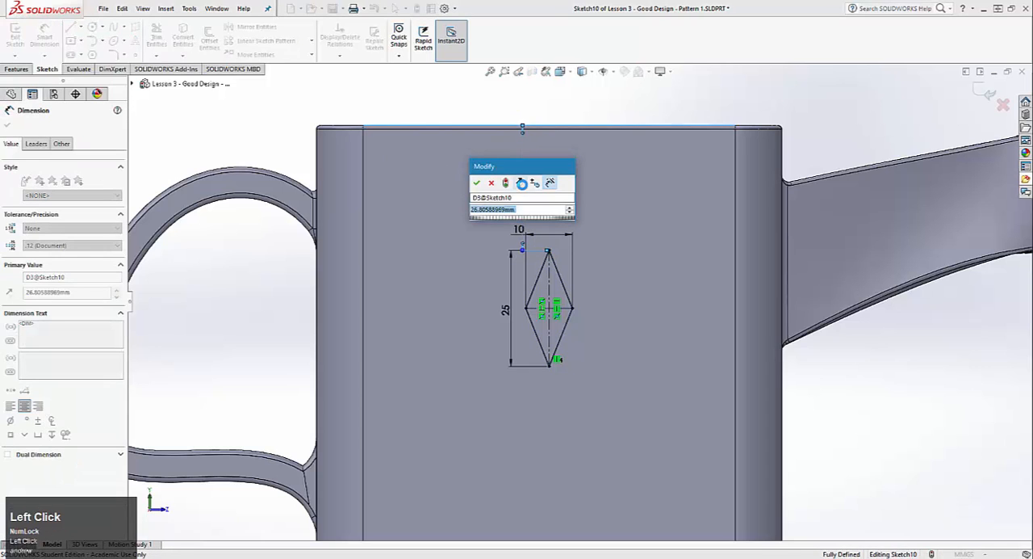
key("Return")
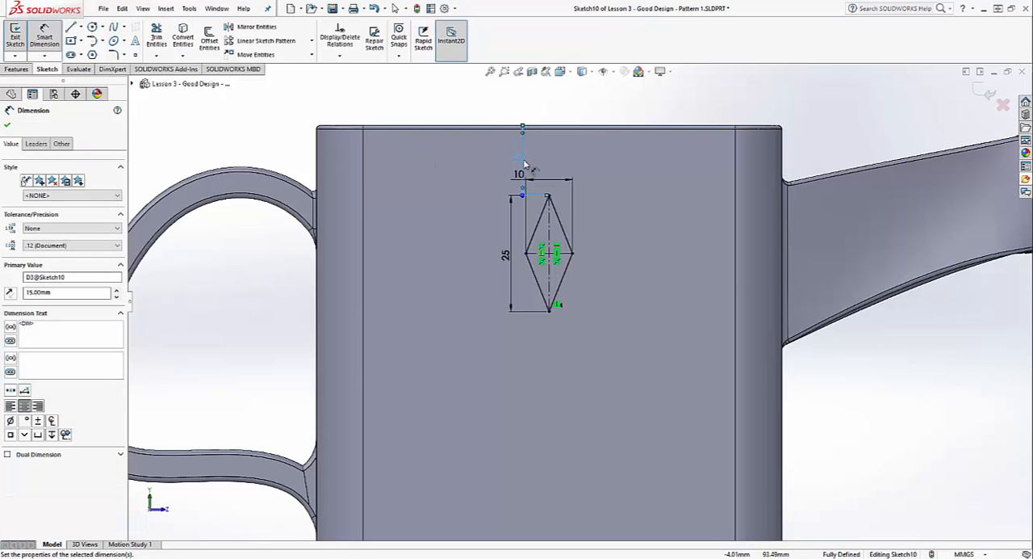
Set the distance between the can's top edge and the diamond's upper vertex to 10 mm
scroll(539, 236, "up", 3)
left_click(535, 209)
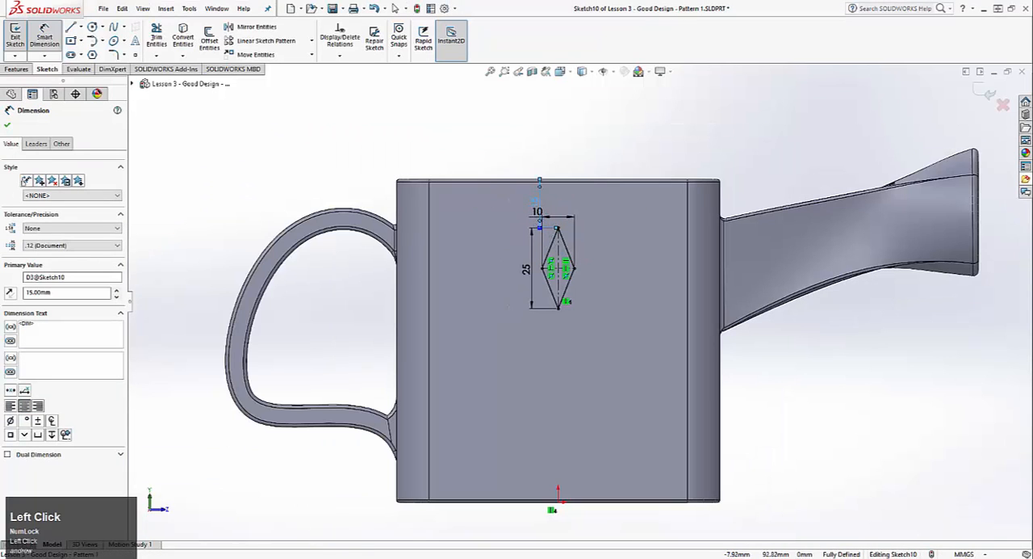
type("10")
key("Return")
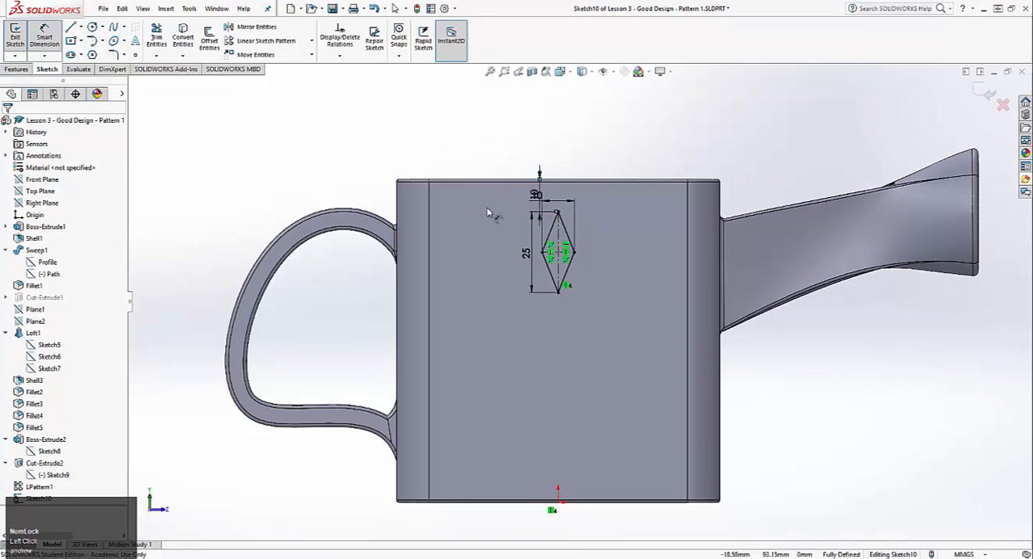
Finish the diamond sketch and extrude it as a blind boss 1 mm deep, merged with the body
scroll(638, 266, "down", 1)
left_click(15, 36)
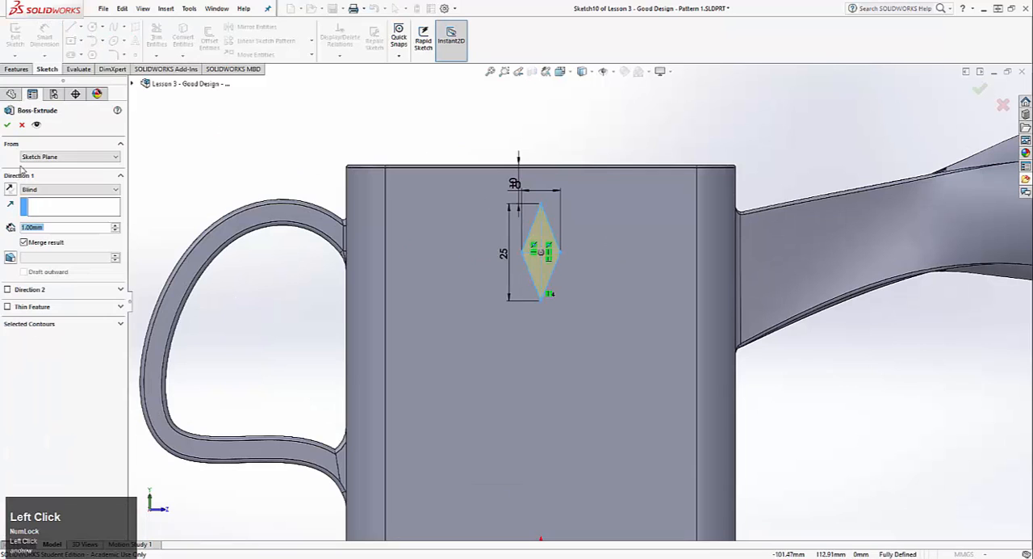
left_click(7, 126)
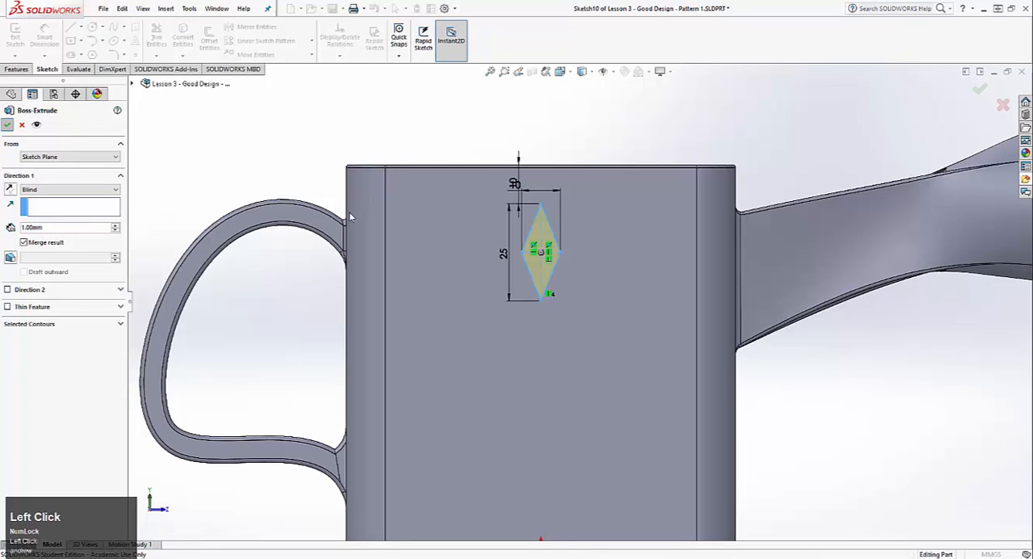
Start a Circular Pattern and choose the new diamond extrusion as the feature to pattern
middle_click_drag(455, 152, 433, 227)
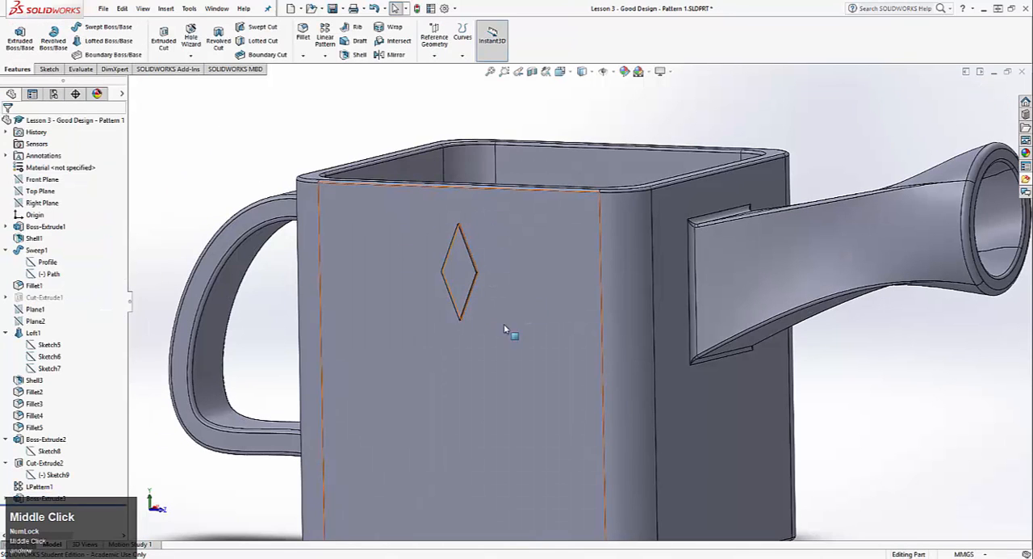
middle_click_drag(434, 399, 481, 289, "ctrl")
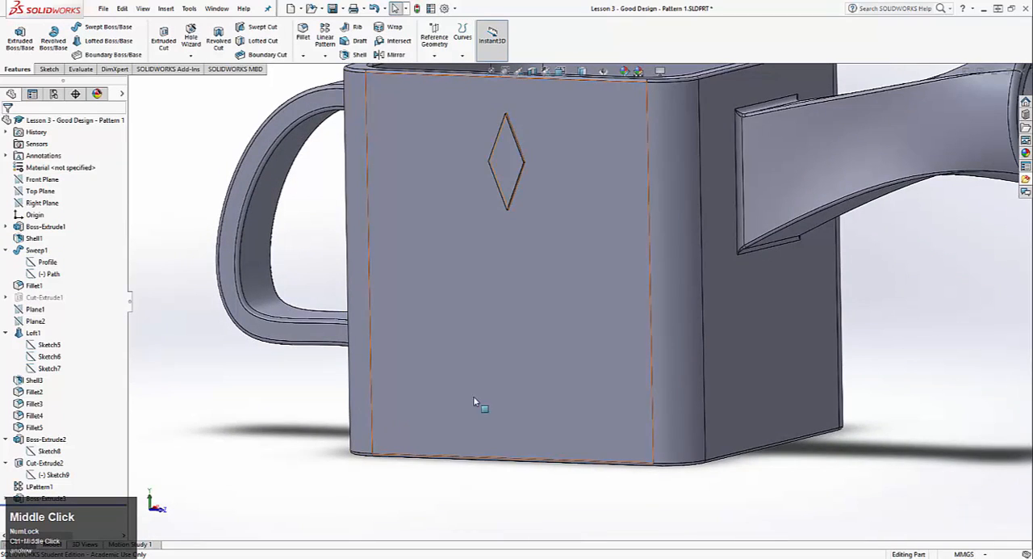
scroll(475, 401, "down", 3)
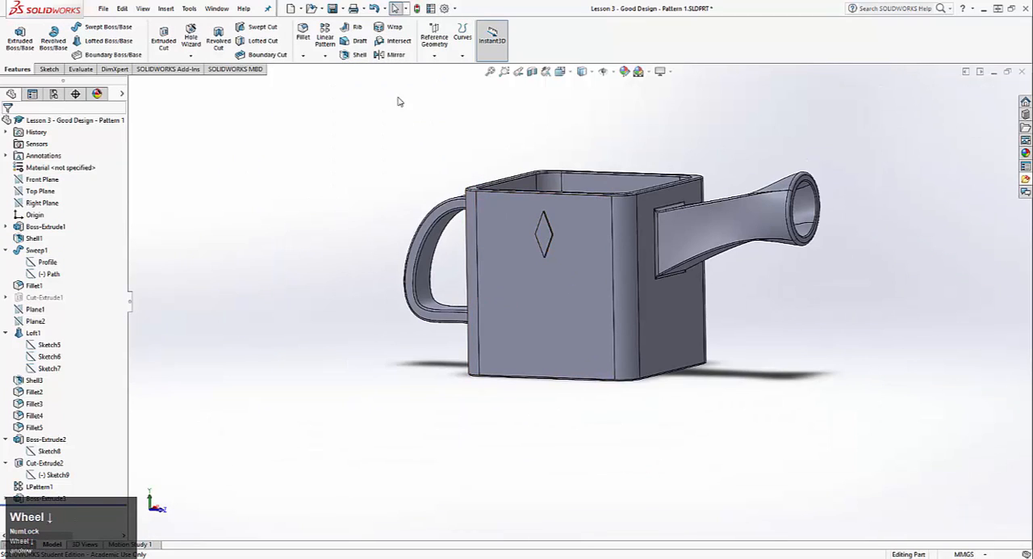
left_click(326, 54)
left_click(353, 81)
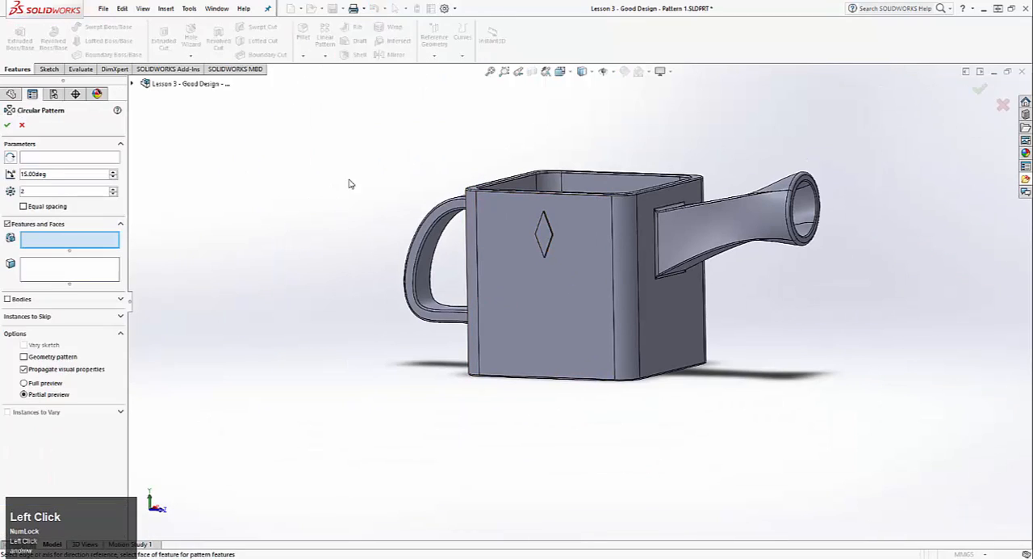
scroll(613, 267, "up", 3)
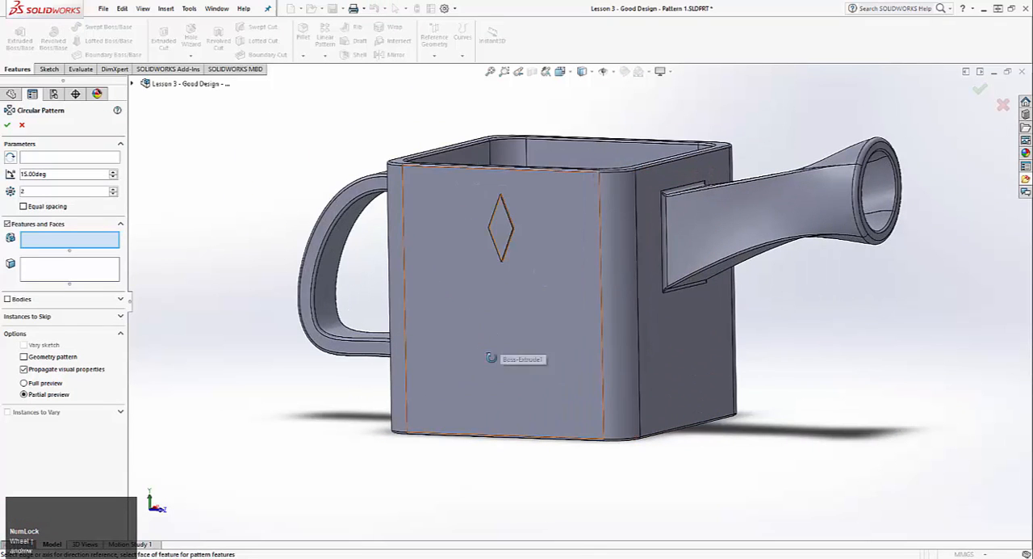
middle_click_drag(488, 355, 489, 323)
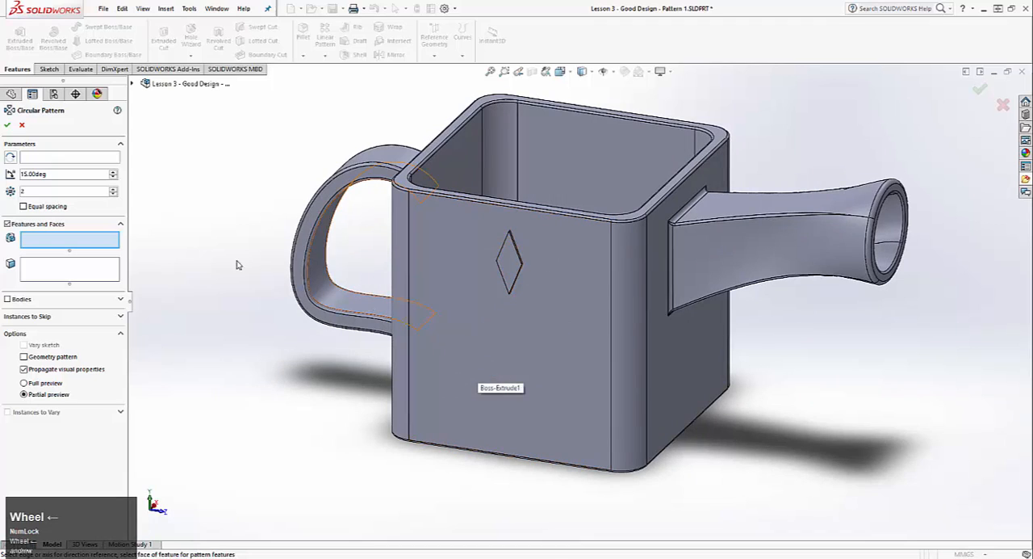
left_click(14, 160)
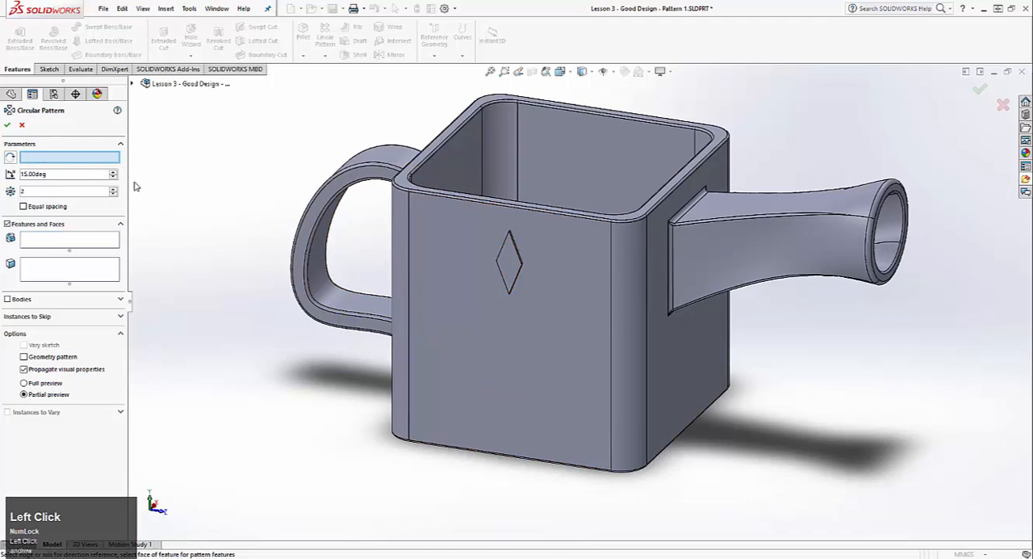
left_click(51, 238)
left_click(495, 265)
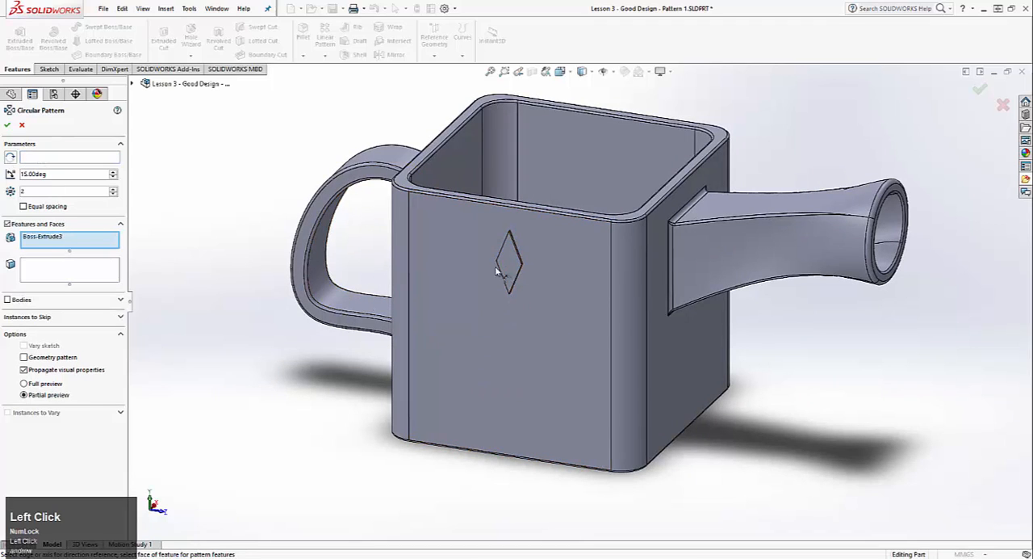
Use the side face's vertical edge beside the handle-side rounded corner as the circular pattern's axis
middle_click_drag(534, 411, 528, 389)
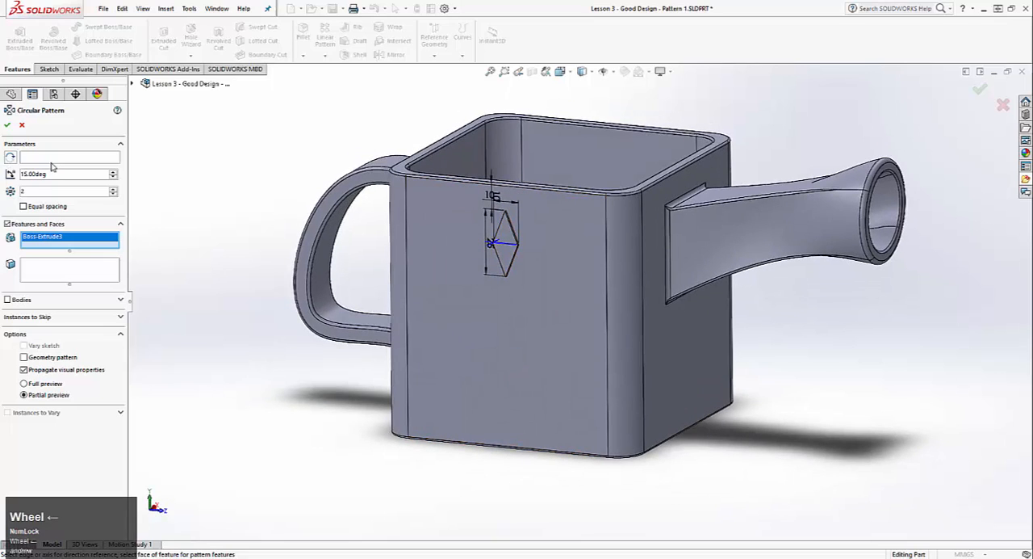
left_click(96, 156)
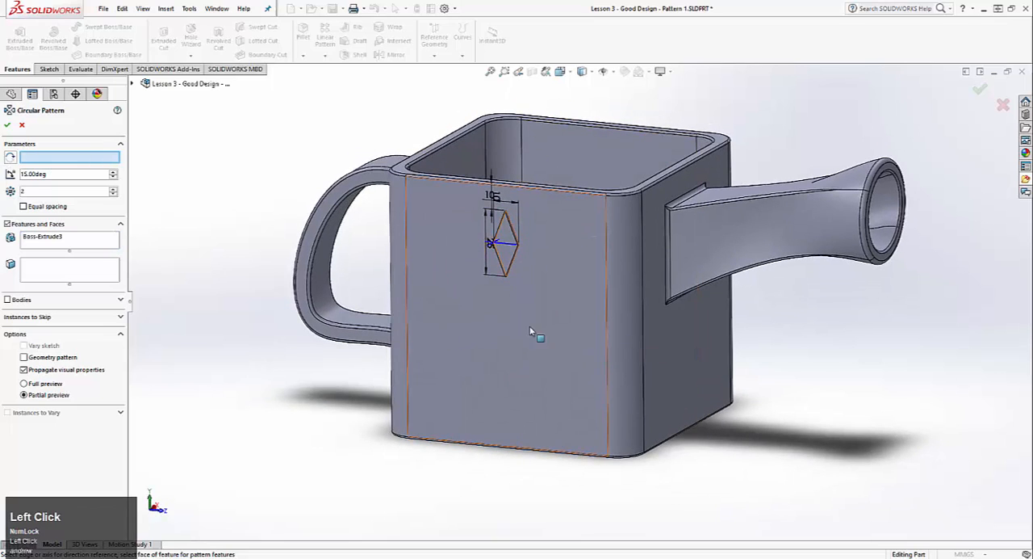
left_click(408, 249)
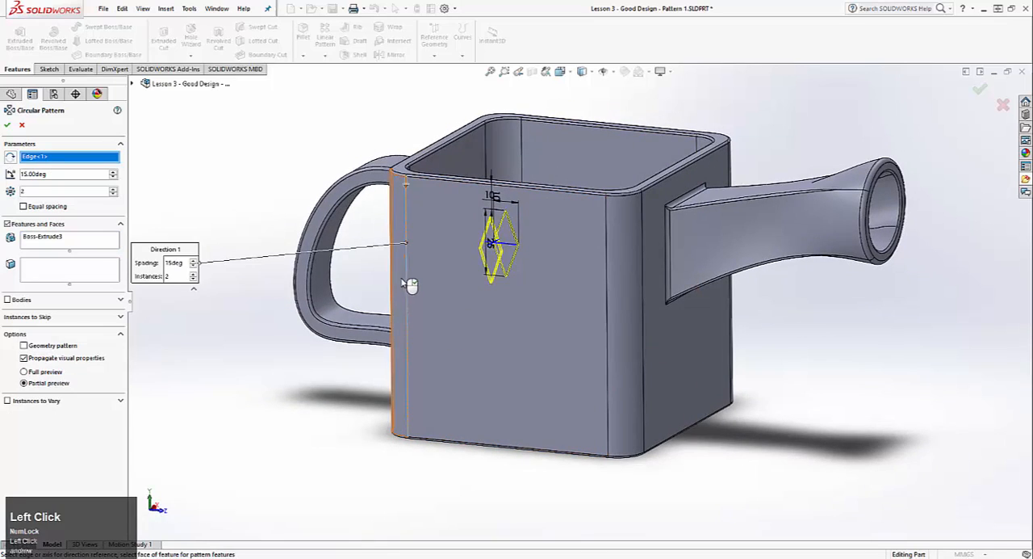
middle_click_drag(410, 283, 403, 492)
Space the circular pattern equally over 360 degrees with 8 instances
left_click(24, 206)
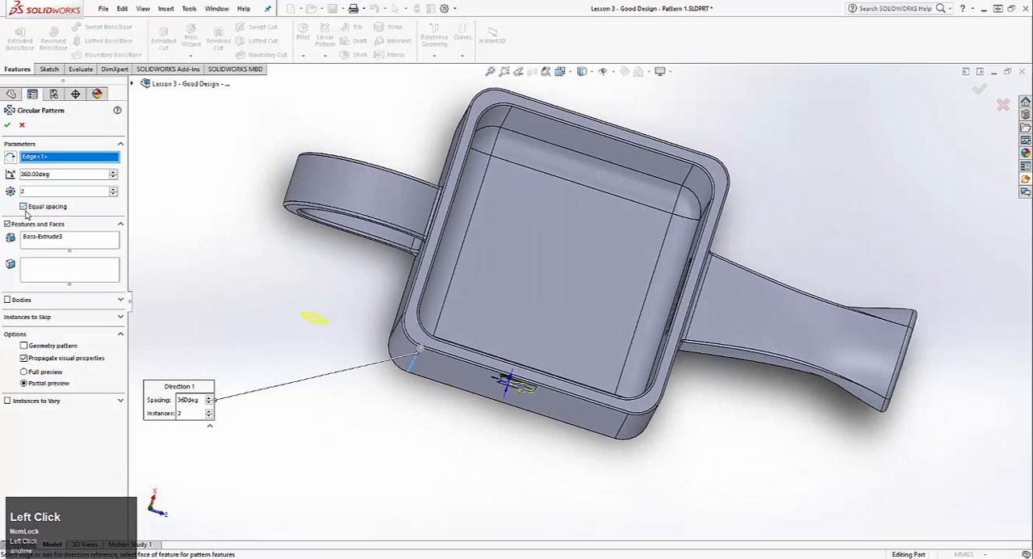
left_click(113, 189)
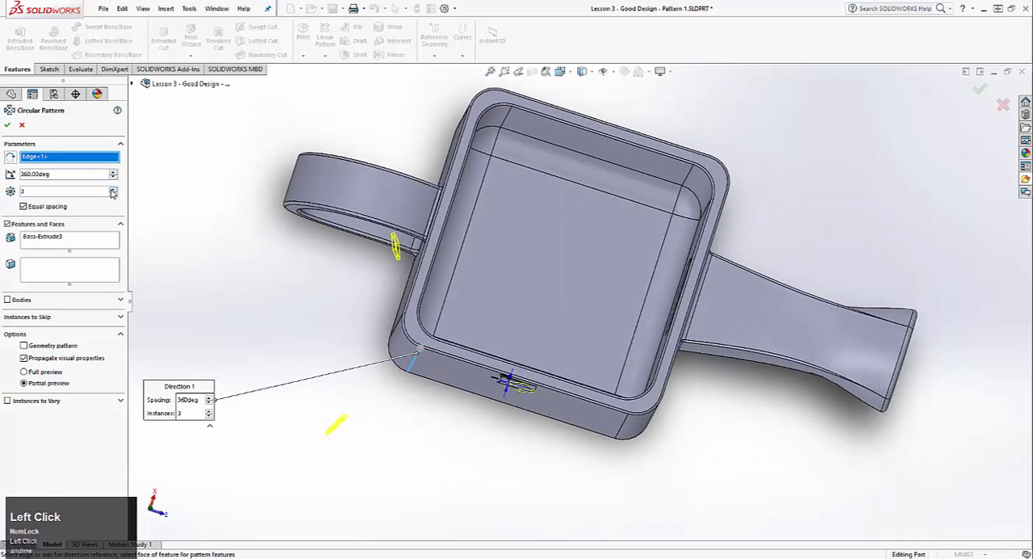
left_click(113, 189)
left_click(113, 190)
left_click(113, 190)
left_click(113, 190)
left_click(113, 189)
middle_click_drag(516, 448, 494, 323)
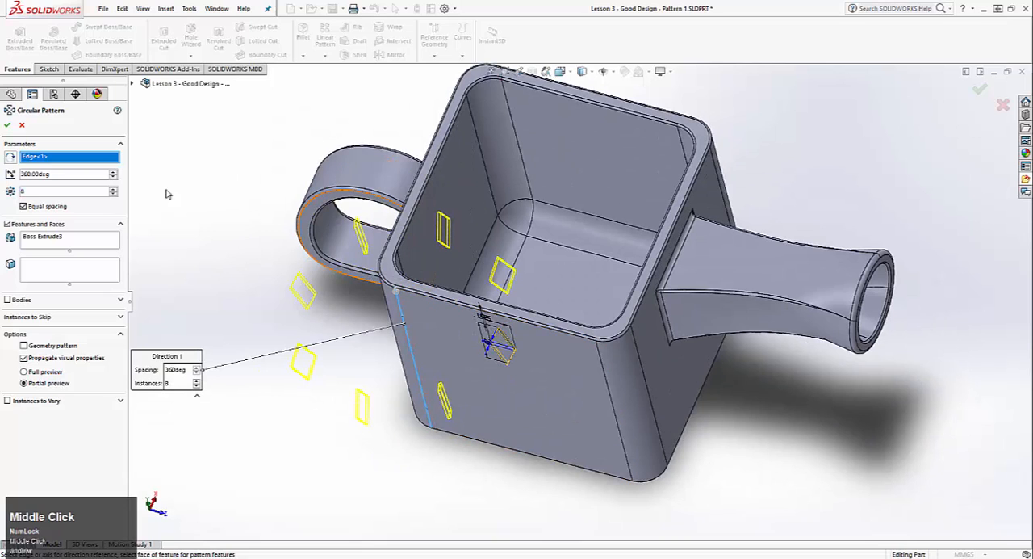
Cancel the circular pattern and check how the Top and Front planes cut through the can's body
left_click(22, 126)
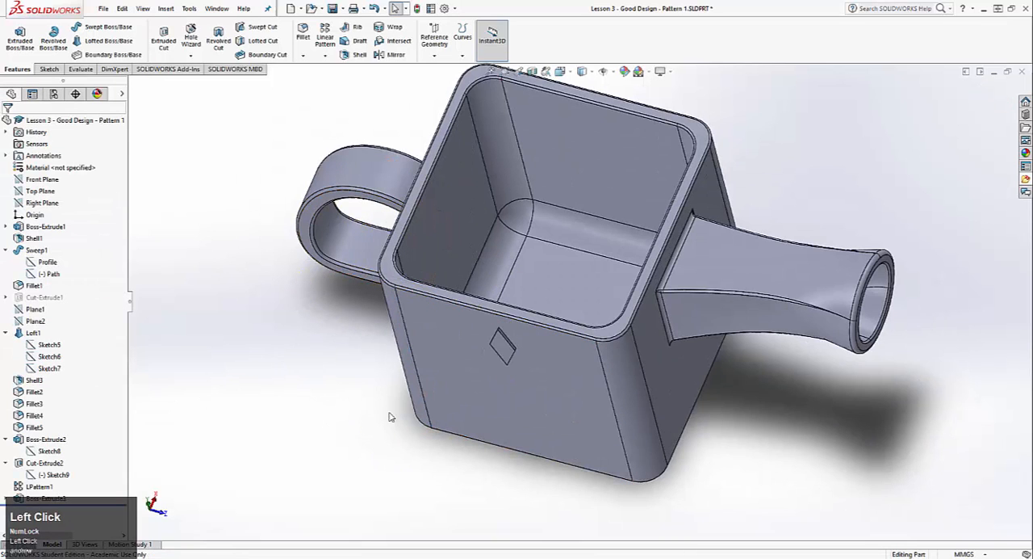
middle_click_drag(390, 416, 418, 270)
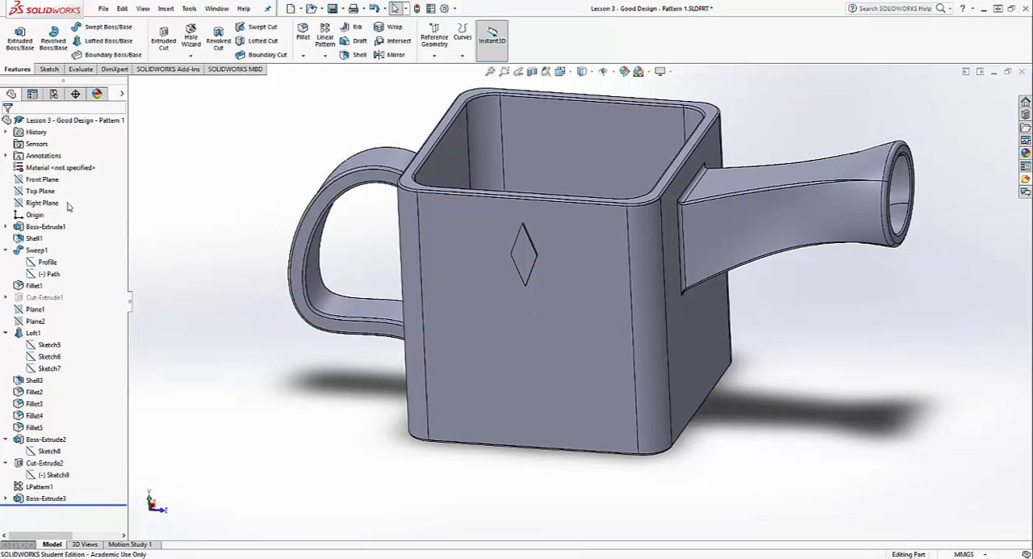
left_click(39, 191)
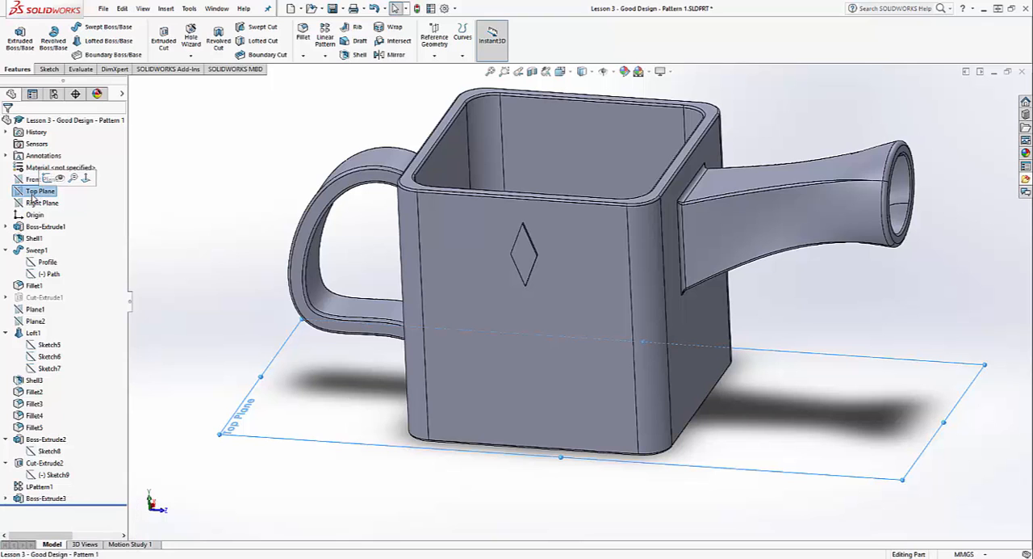
left_click(32, 179)
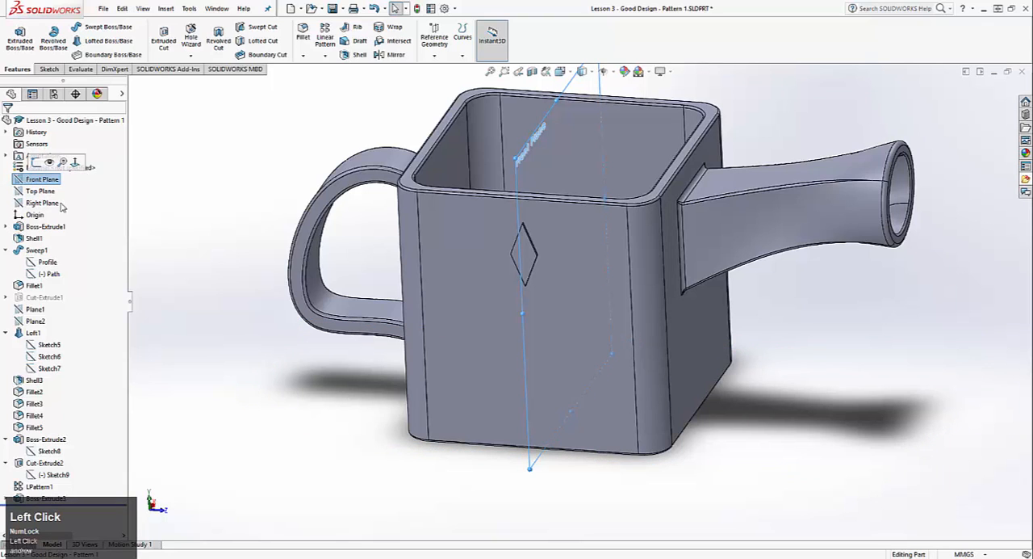
middle_click_drag(485, 453, 563, 436)
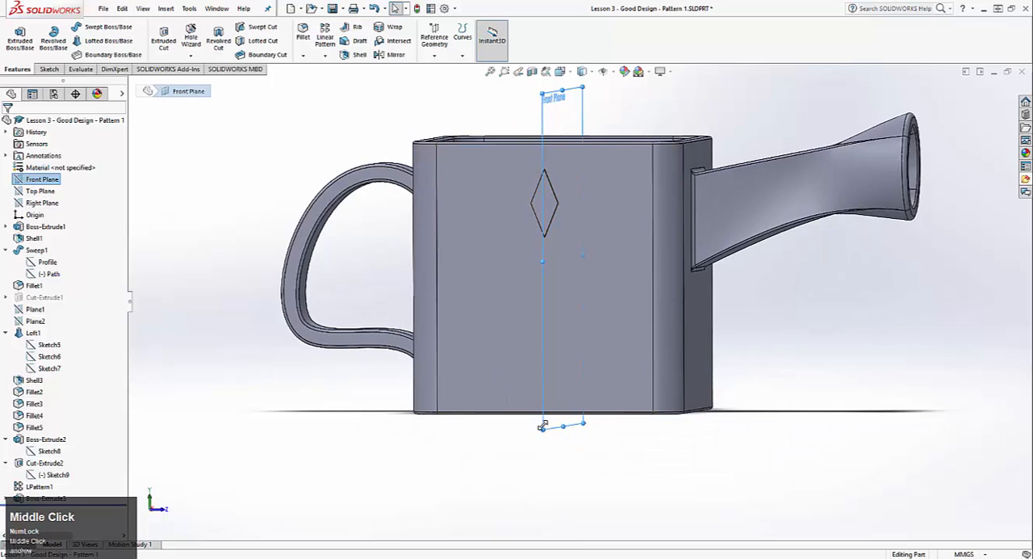
Try a Mid Plane end condition on the can body's base extrusion
right_click(44, 227)
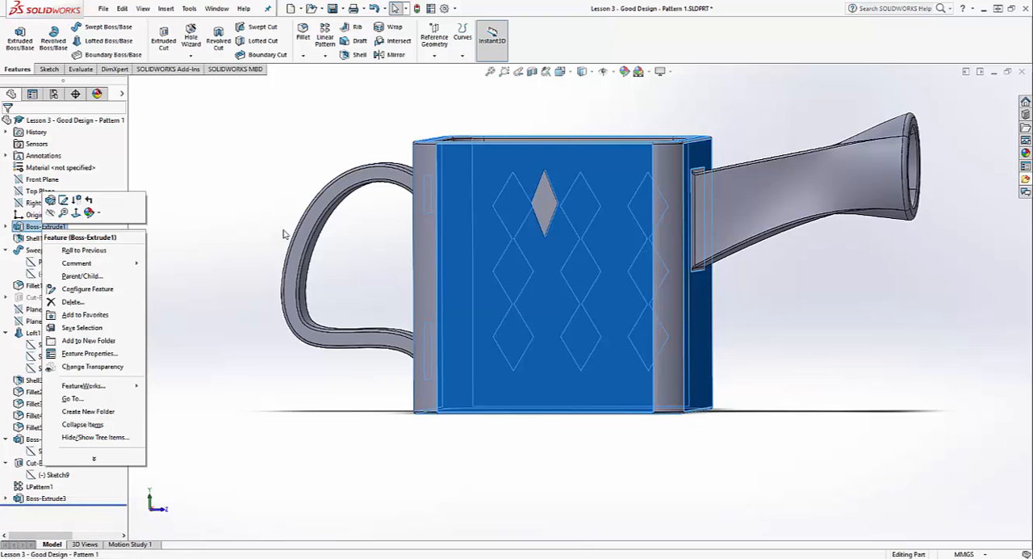
left_click(50, 200)
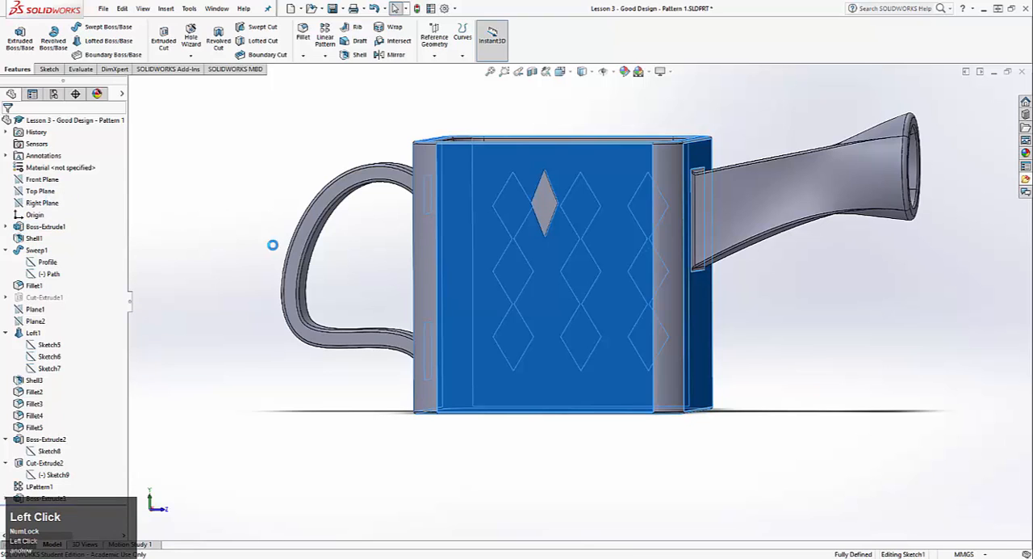
left_click(56, 192)
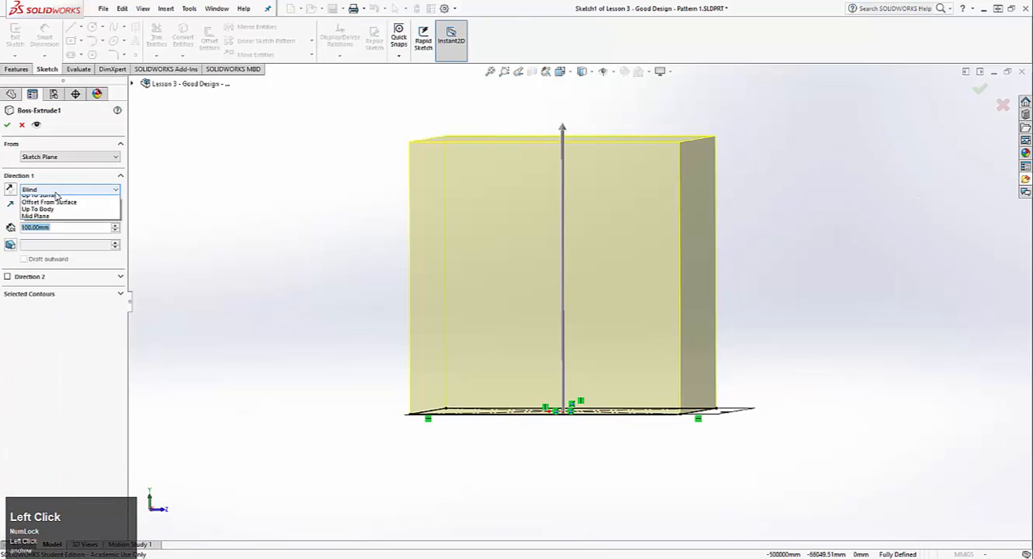
left_click(287, 172)
left_click(70, 191)
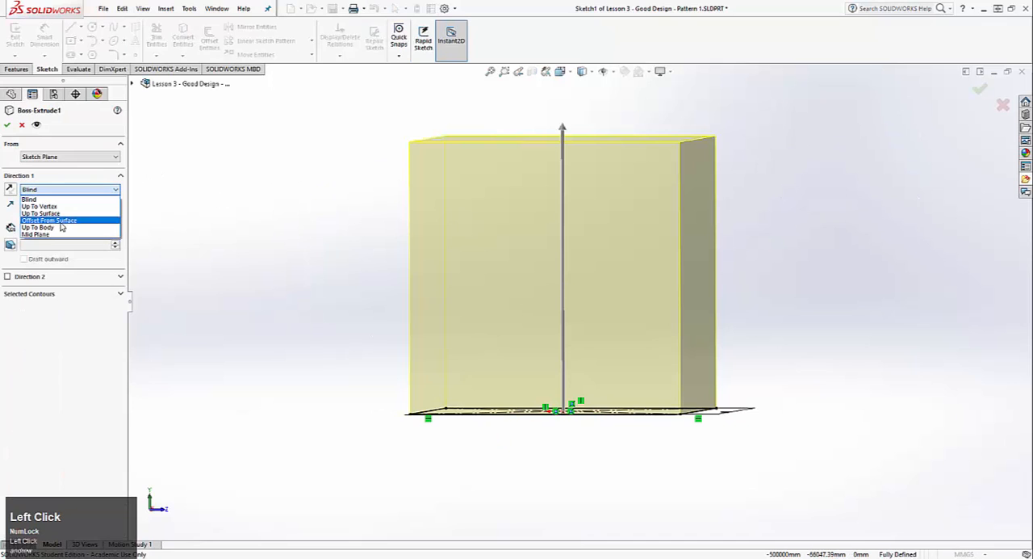
left_click(48, 234)
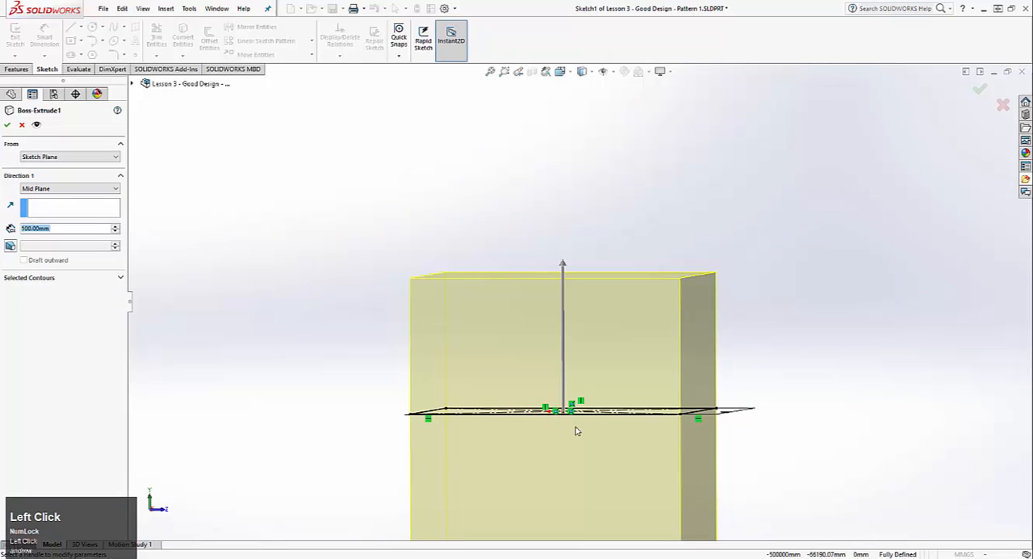
left_click(22, 124)
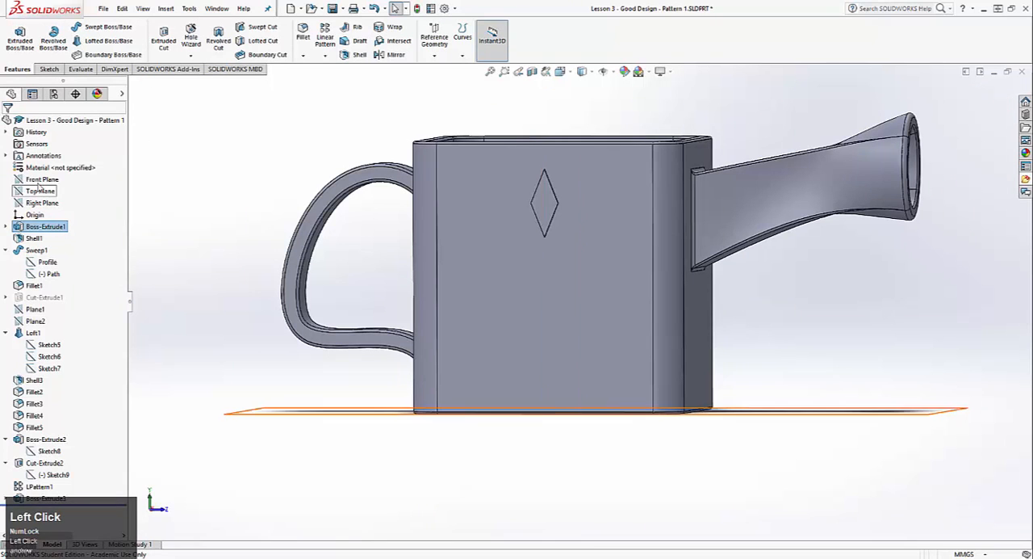
Try a reference plane parallel to the Top Plane through the midpoint of the side face's spout-side vertical edge
left_click(38, 181)
left_click(40, 202)
left_click(38, 191)
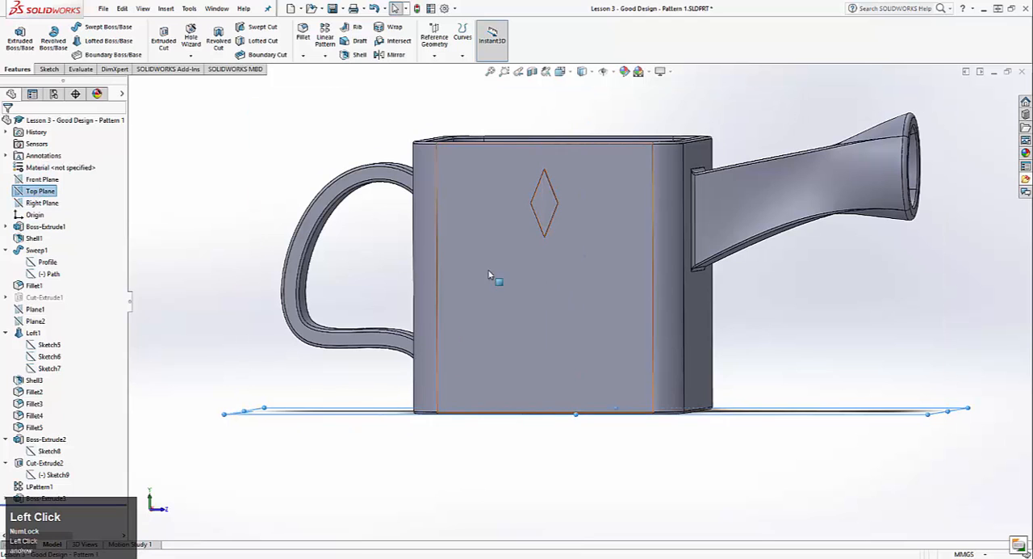
middle_click(243, 224)
middle_click_drag(243, 224, 250, 257)
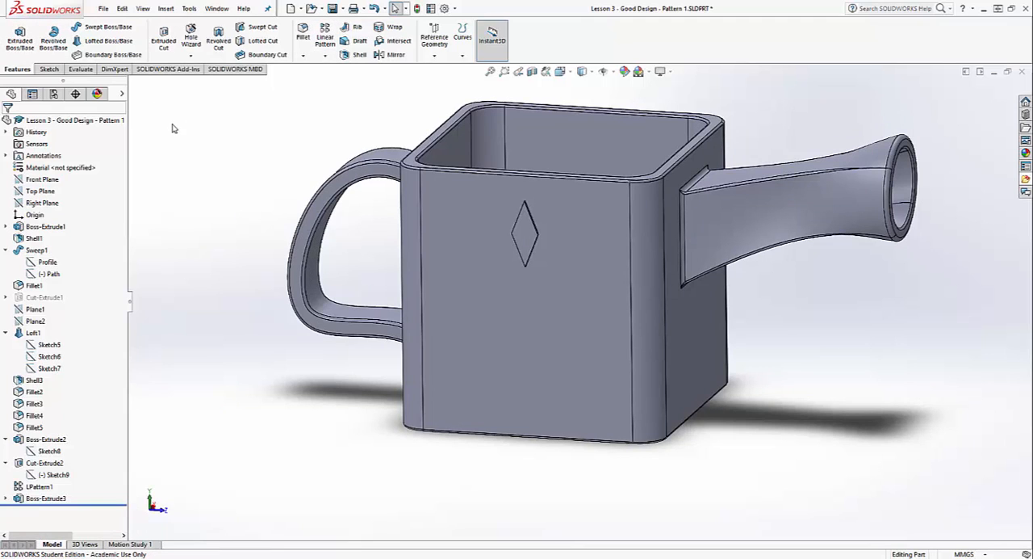
left_click(434, 36)
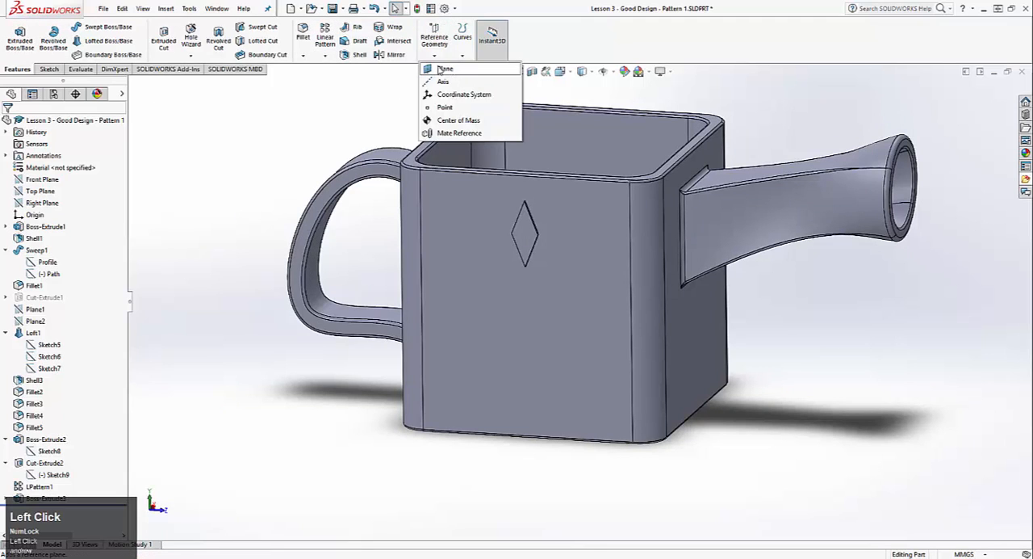
left_click(442, 74)
left_click(131, 84)
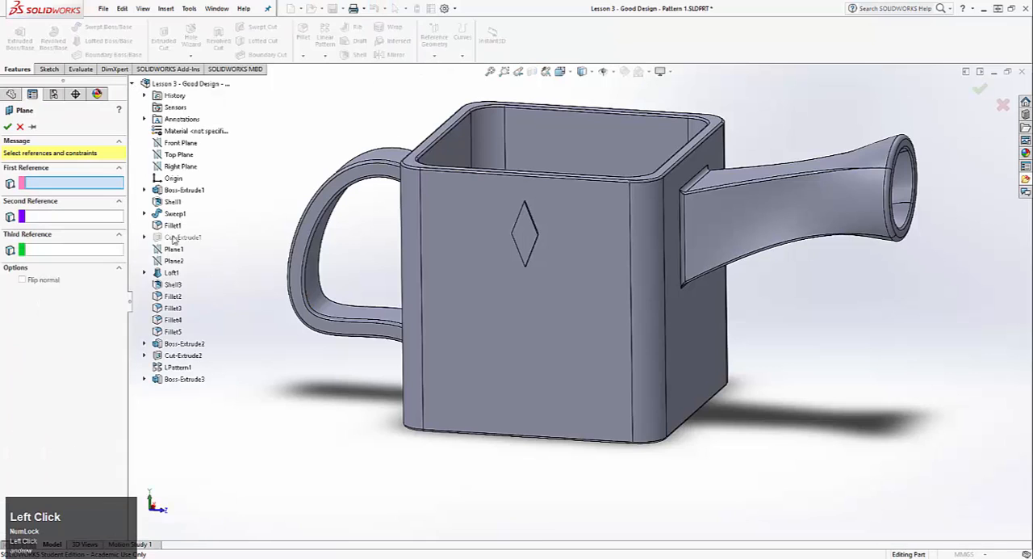
left_click(179, 154)
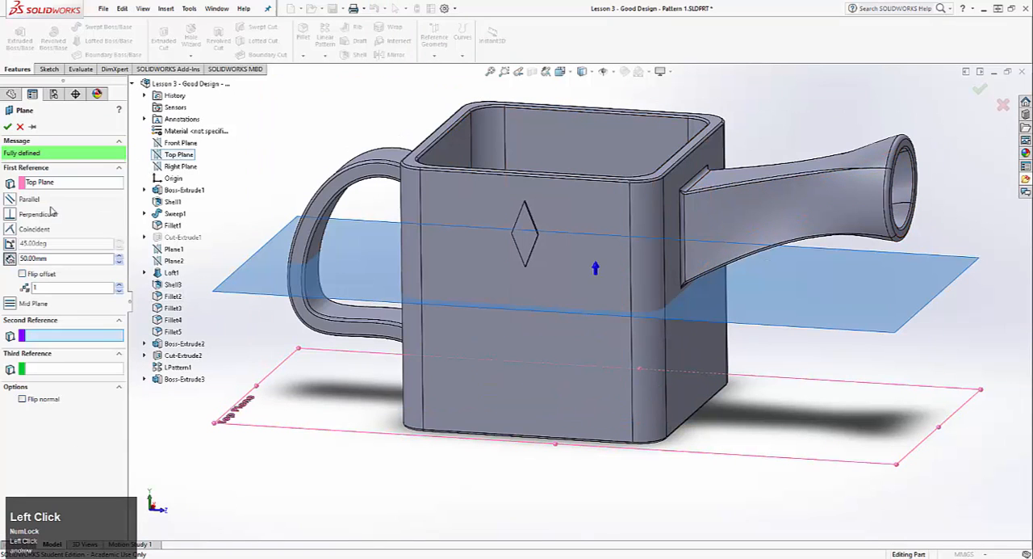
left_click(632, 314)
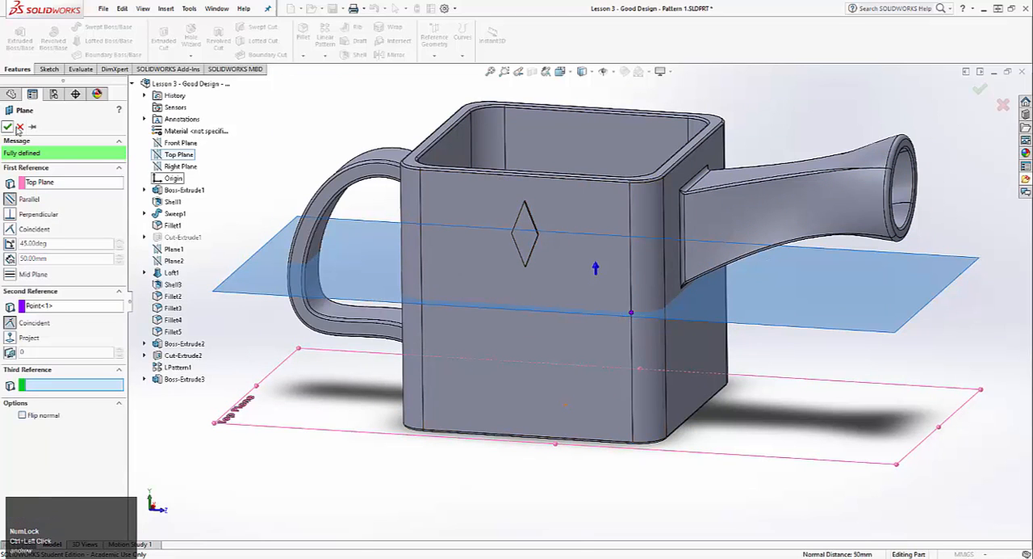
left_click(7, 126)
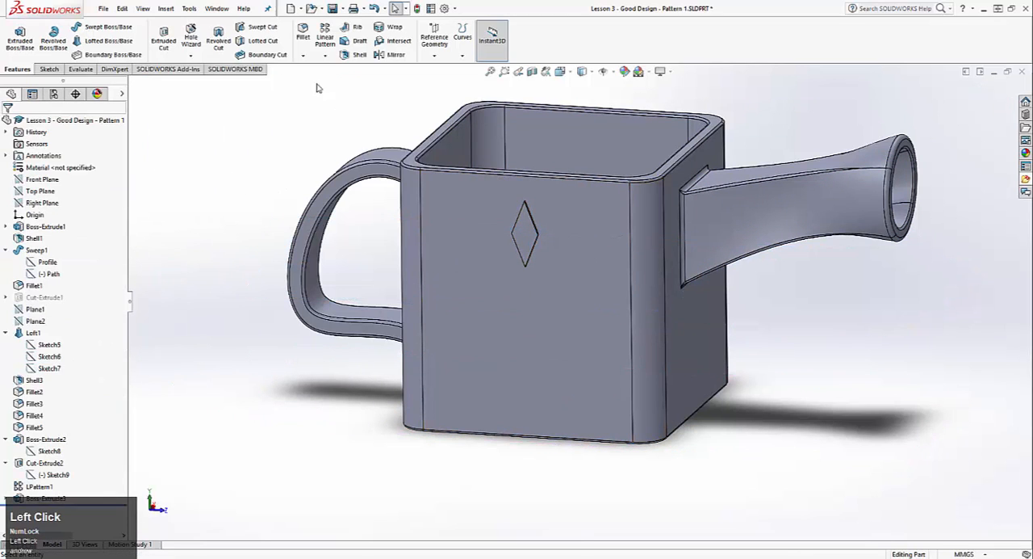
Start a sketch on the side face with the single diamond and place a point about 50.5 mm above the origin
left_click(50, 69)
left_click(15, 36)
left_click(508, 350)
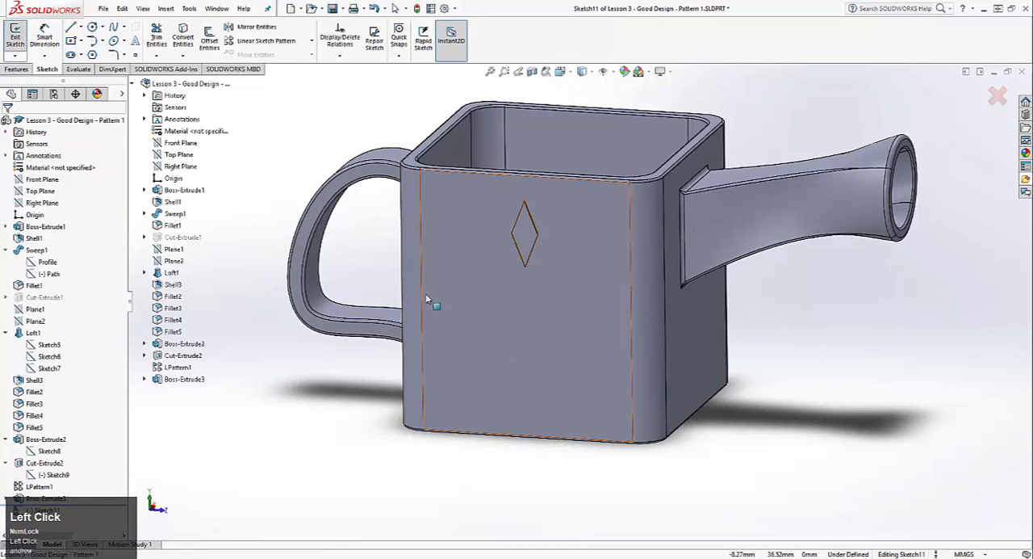
left_click(135, 54)
left_click(526, 307)
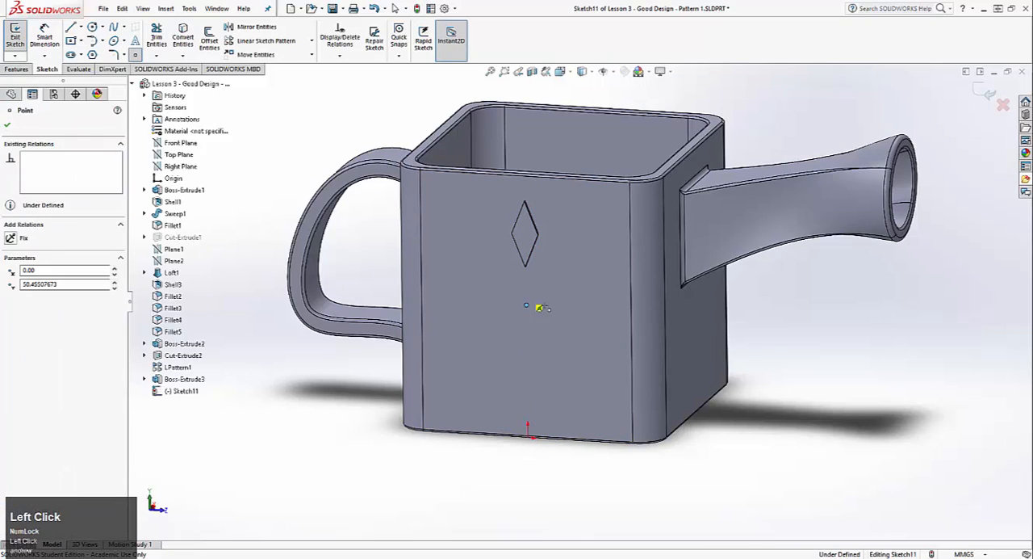
key("Escape")
Align the sketch point with the origin using a Vertical relation
left_click(528, 436)
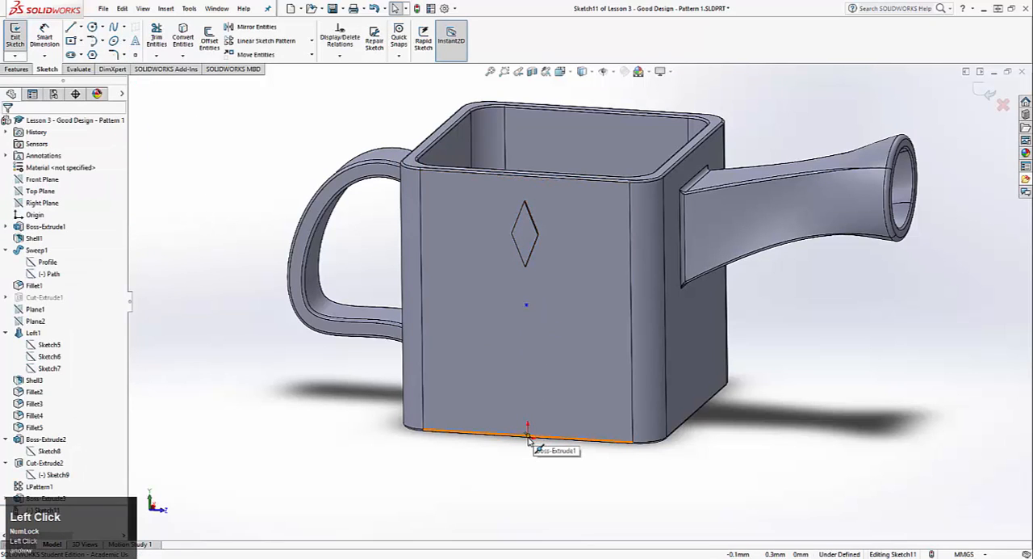
left_click(526, 305, "ctrl")
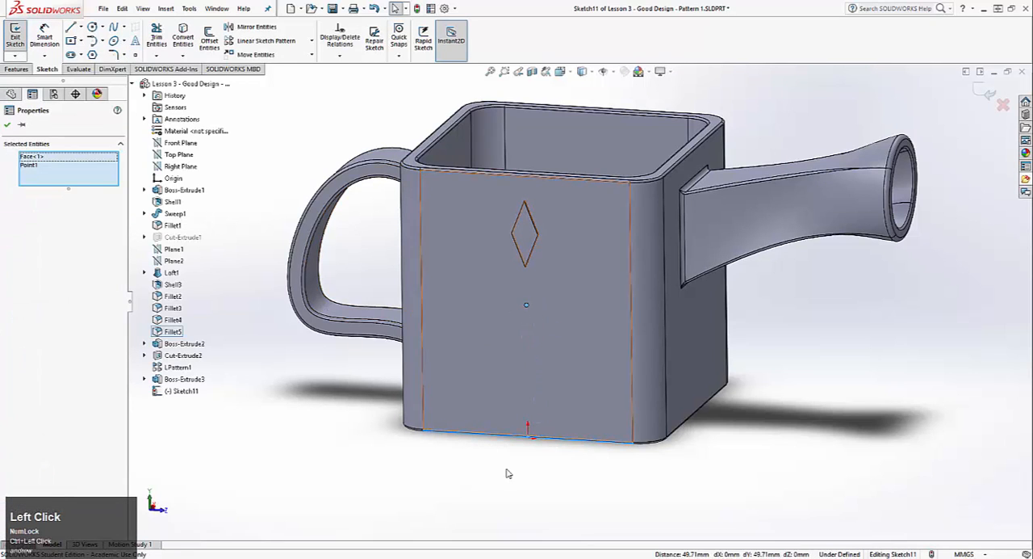
left_click(535, 445)
key("ctrl+8")
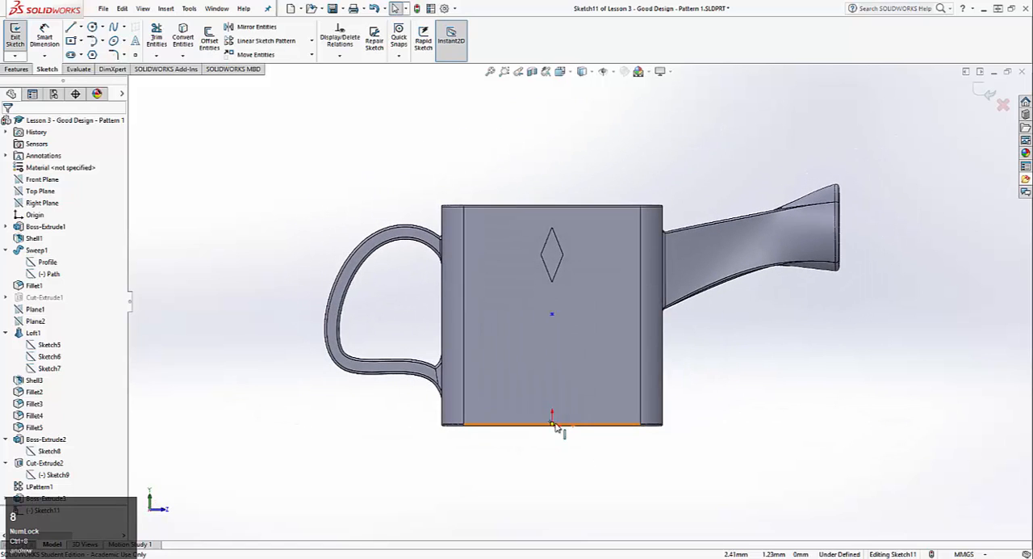
left_click(552, 425)
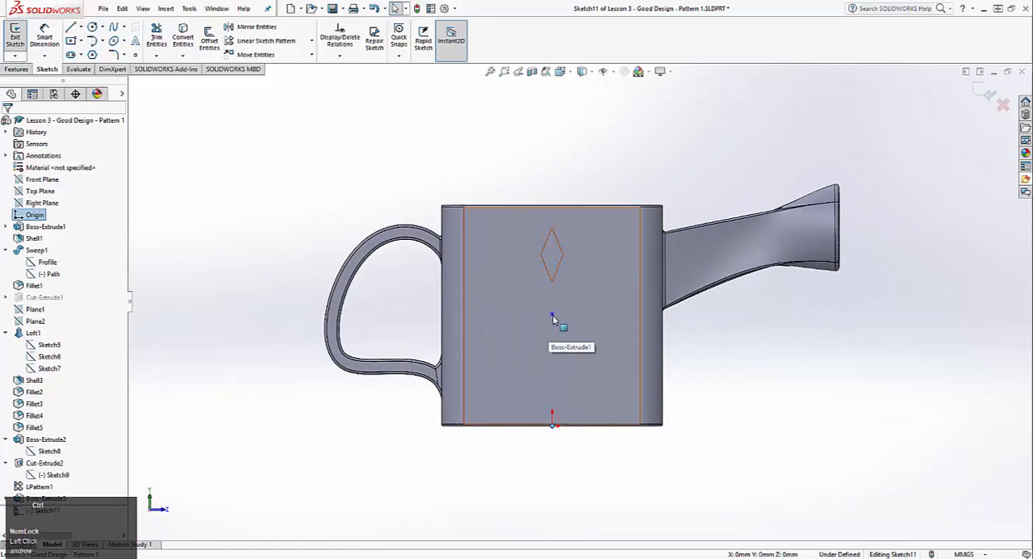
left_click(552, 313, "ctrl")
left_click(15, 312)
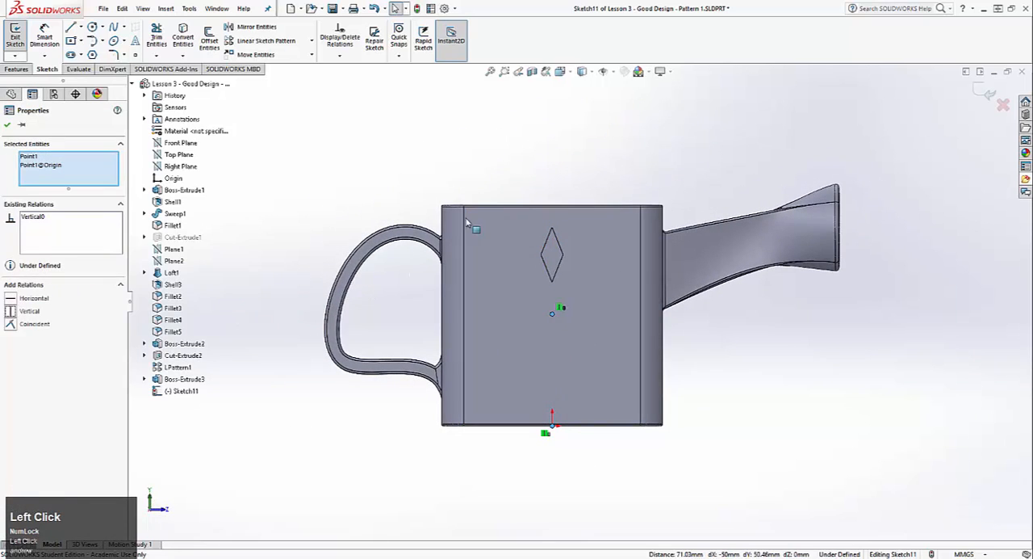
Add a Horizontal relation between the sketch point and the midpoint of the side face's spout-side vertical edge
left_click(555, 315)
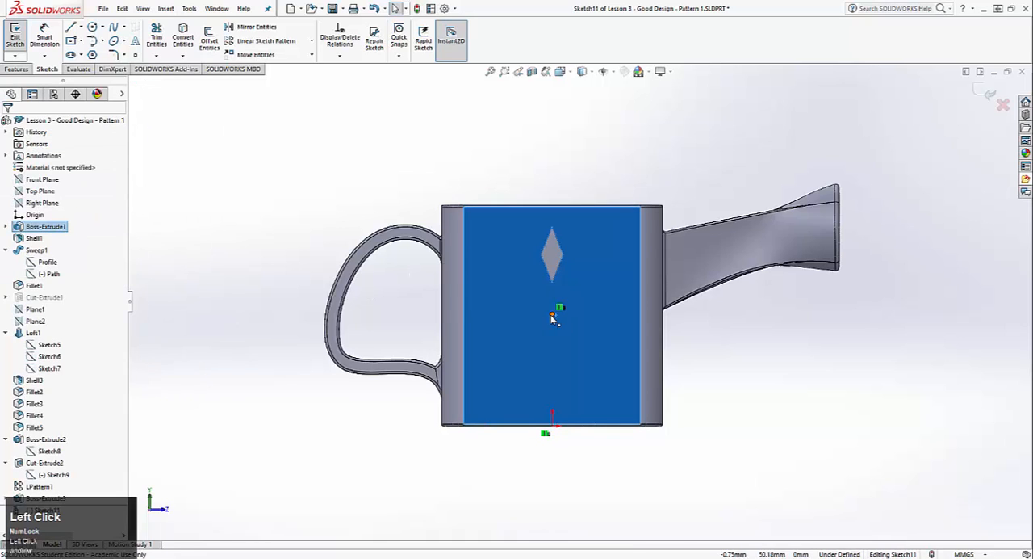
left_click(552, 314)
left_click(641, 316, "ctrl")
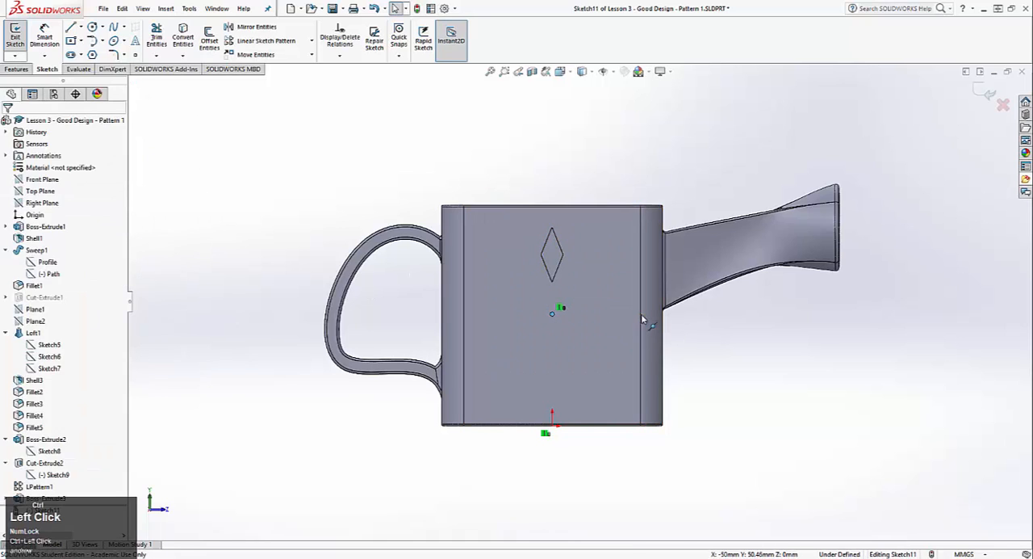
left_click(16, 299)
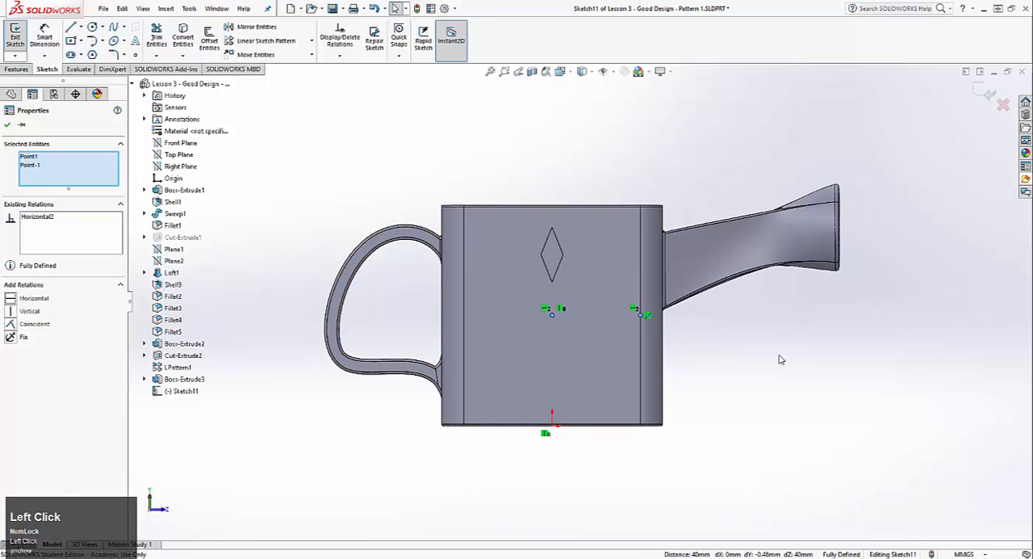
scroll(485, 294, "down", 3)
middle_click_drag(395, 289, 492, 300, "ctrl")
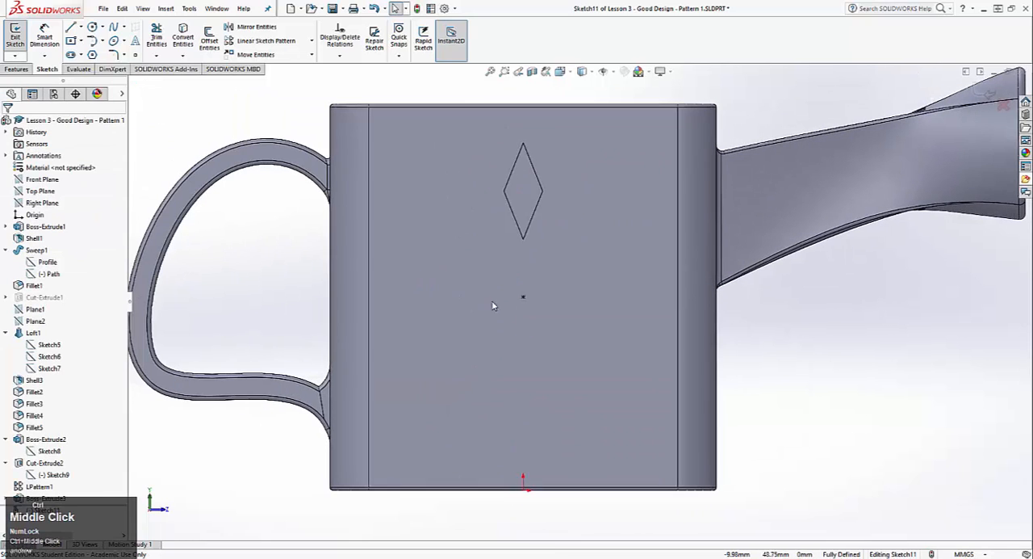
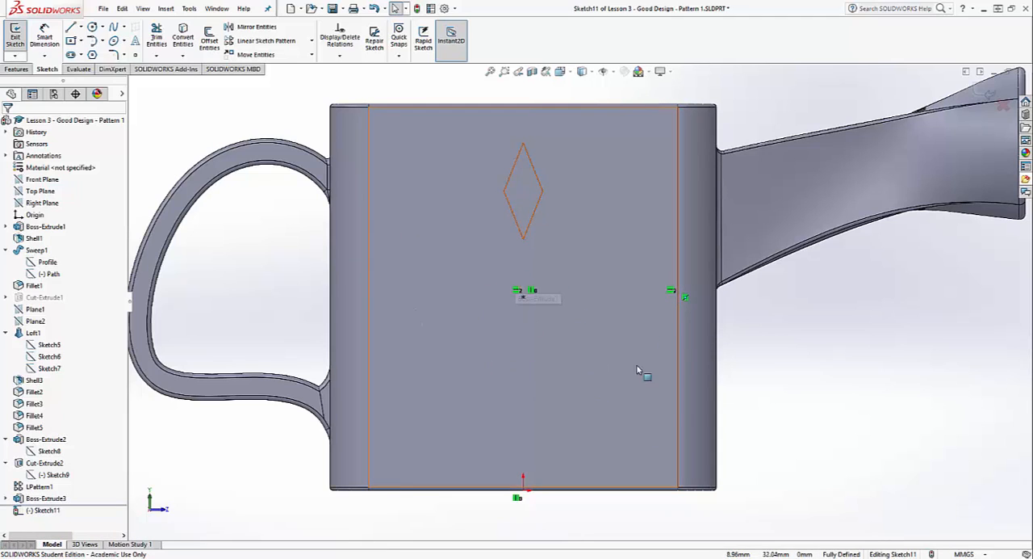
Exit the centre-point sketch and try a reference axis from the intersection of the Front Plane and the Right Plane
left_click(16, 36)
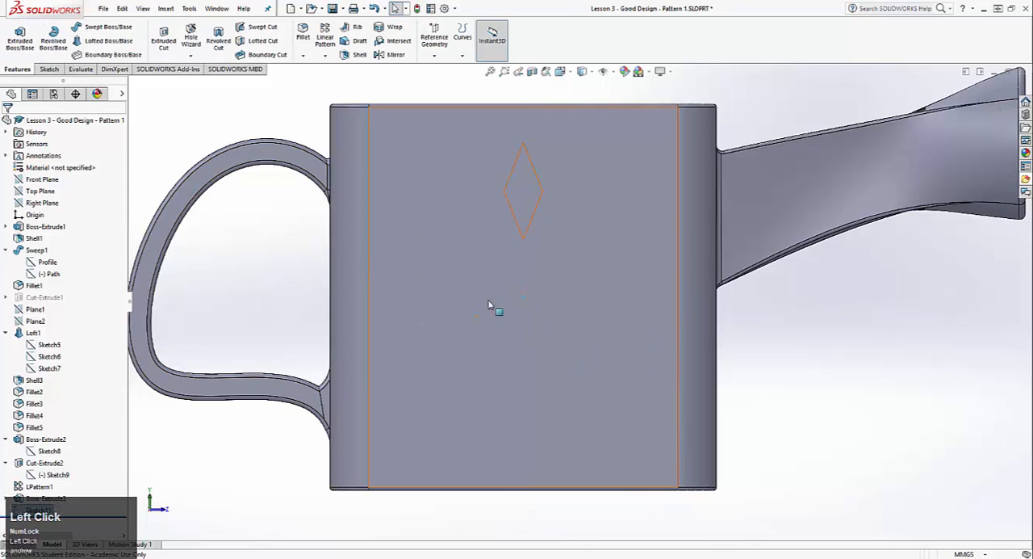
middle_click_drag(518, 298, 420, 385)
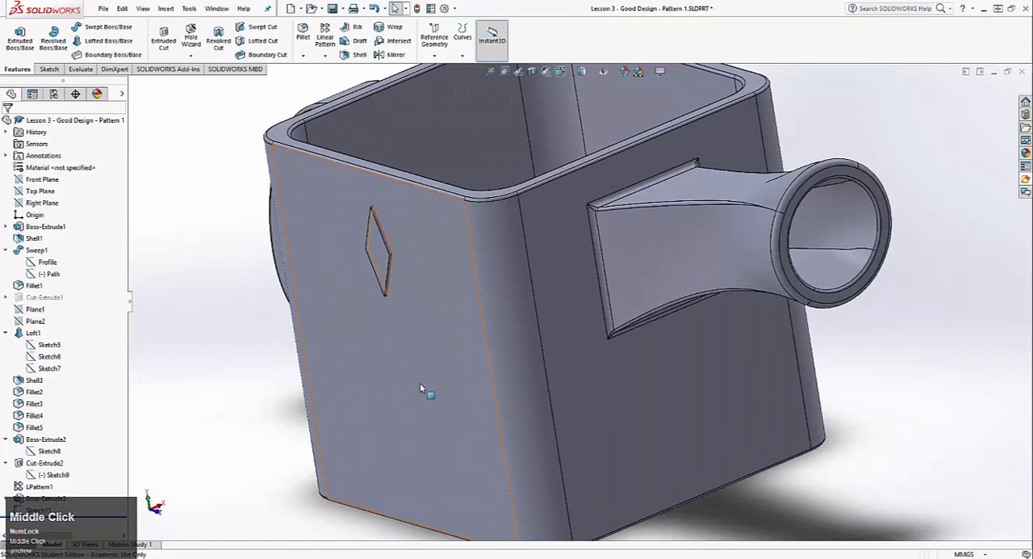
left_click(434, 39)
left_click(442, 82)
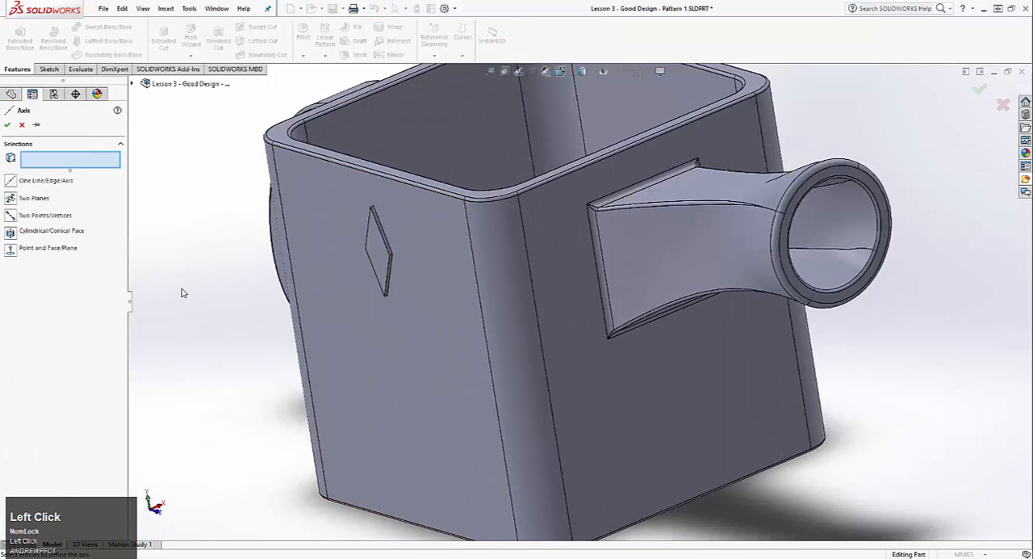
left_click(133, 84)
scroll(403, 259, "down", 4)
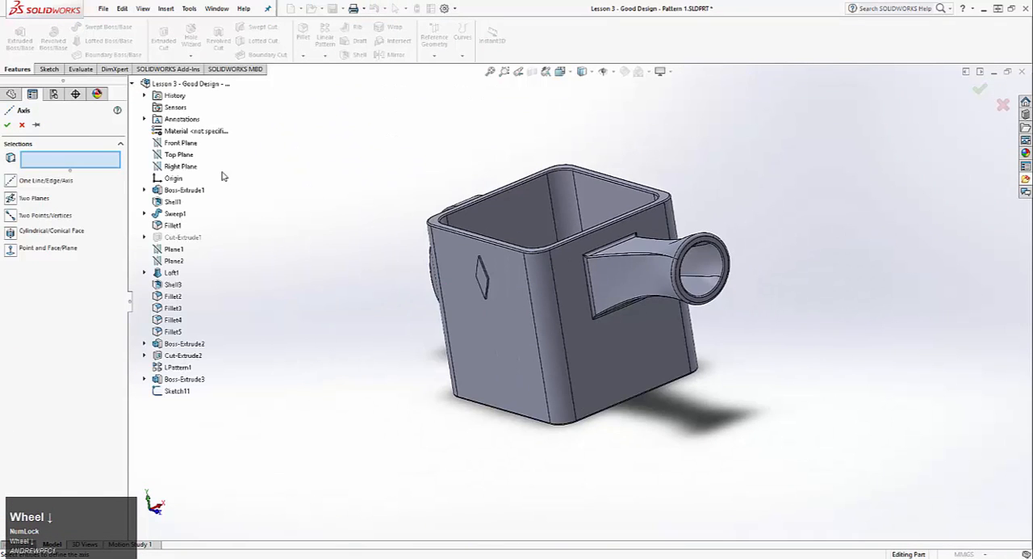
left_click(185, 147)
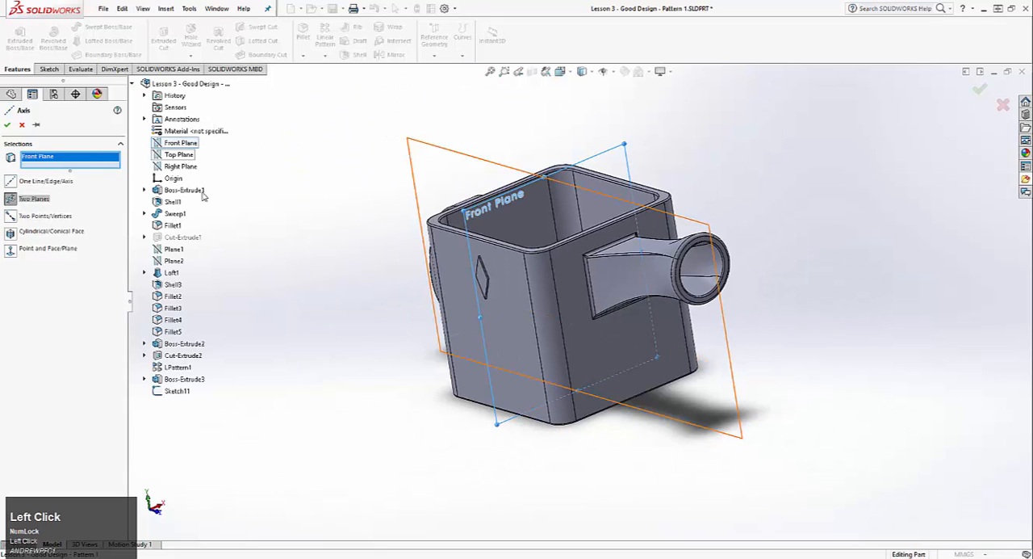
scroll(516, 367, "up", 4)
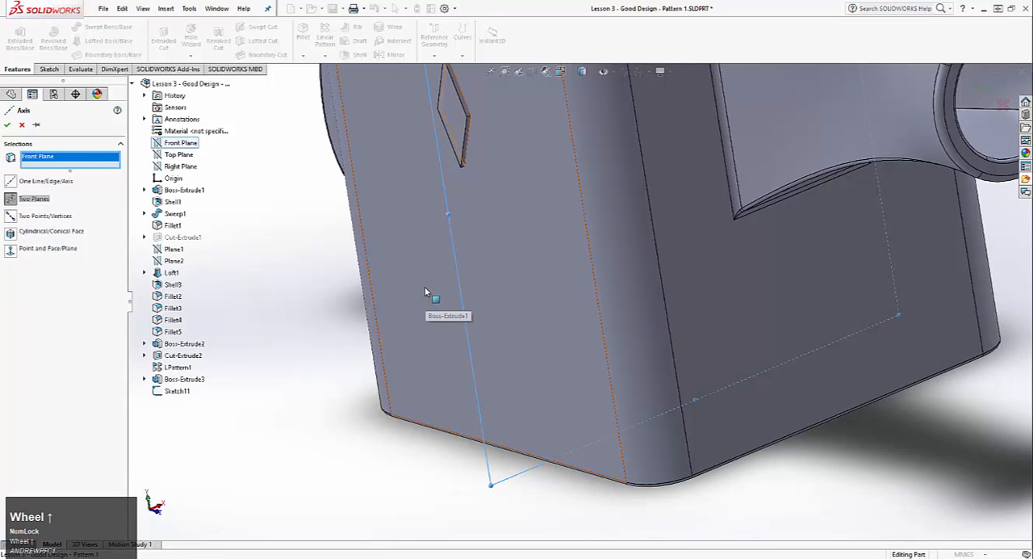
left_click(180, 166)
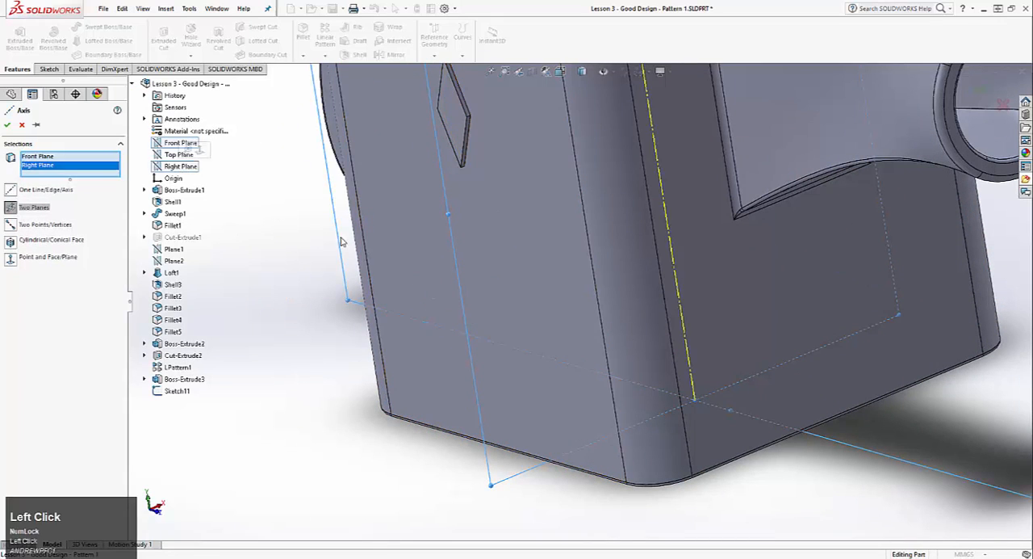
Remove the Front Plane from the axis references and create the axis through the sketch point, perpendicular to the Right Plane
scroll(509, 312, "down", 4)
scroll(508, 312, "down", 2)
right_click(29, 158)
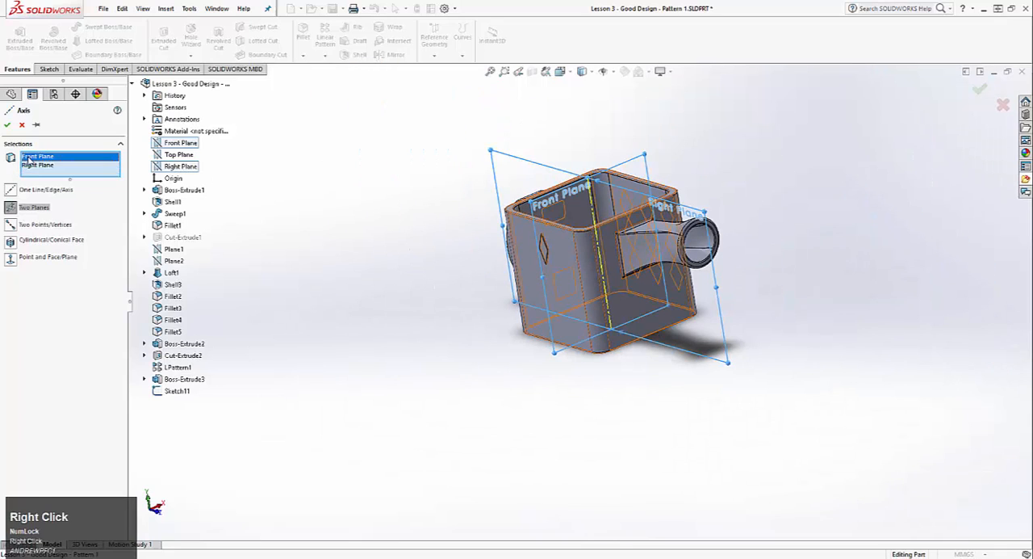
left_click(50, 178)
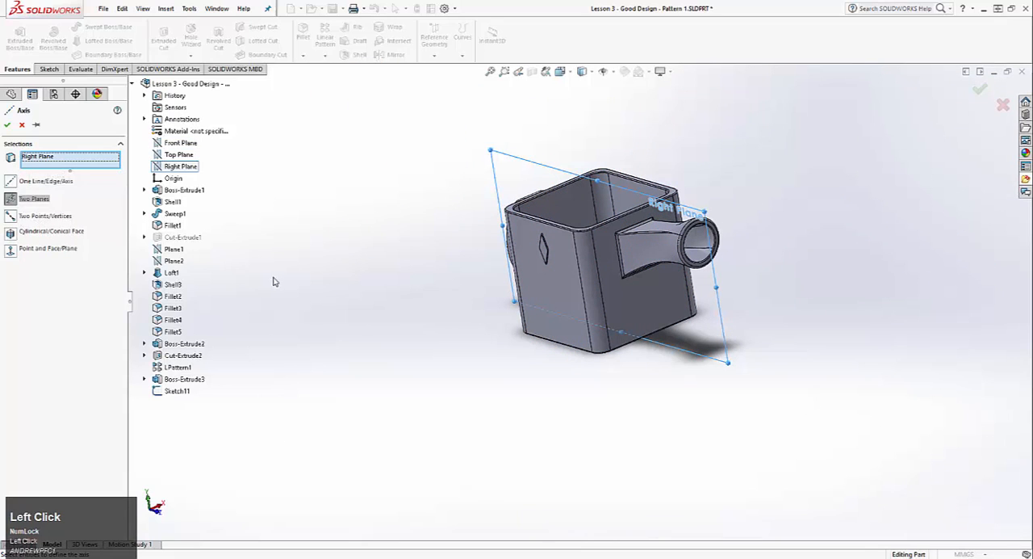
left_click(183, 391)
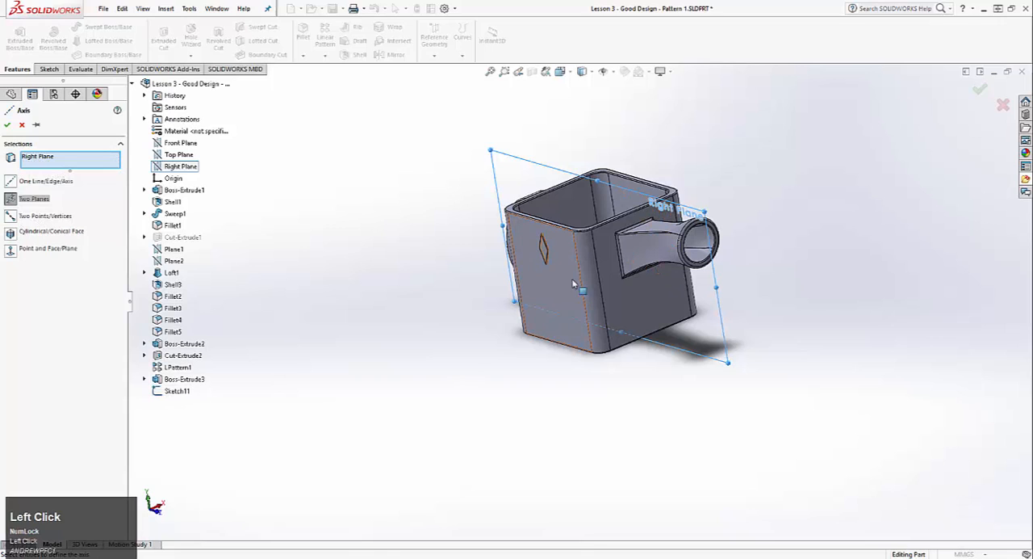
left_click(549, 288)
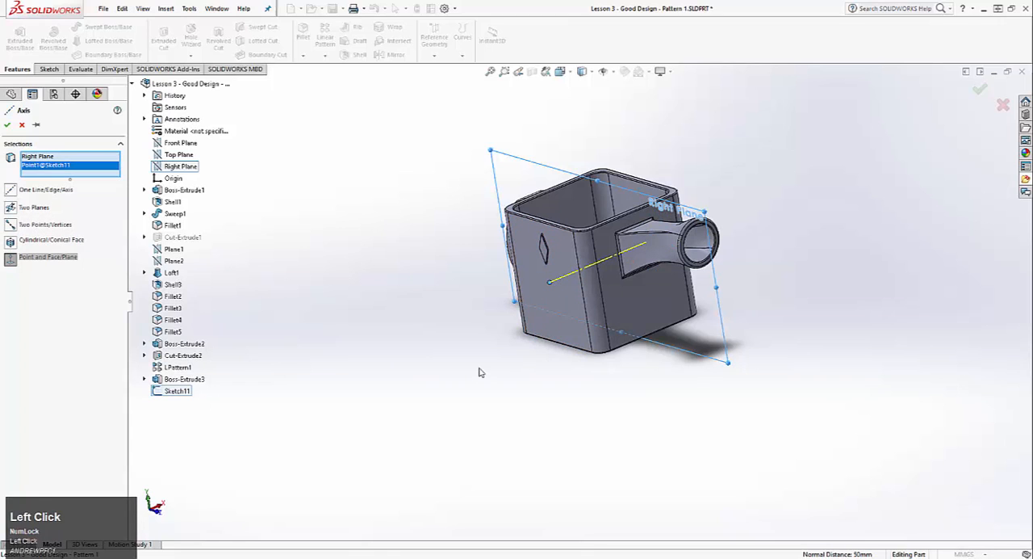
middle_click_drag(482, 371, 584, 256)
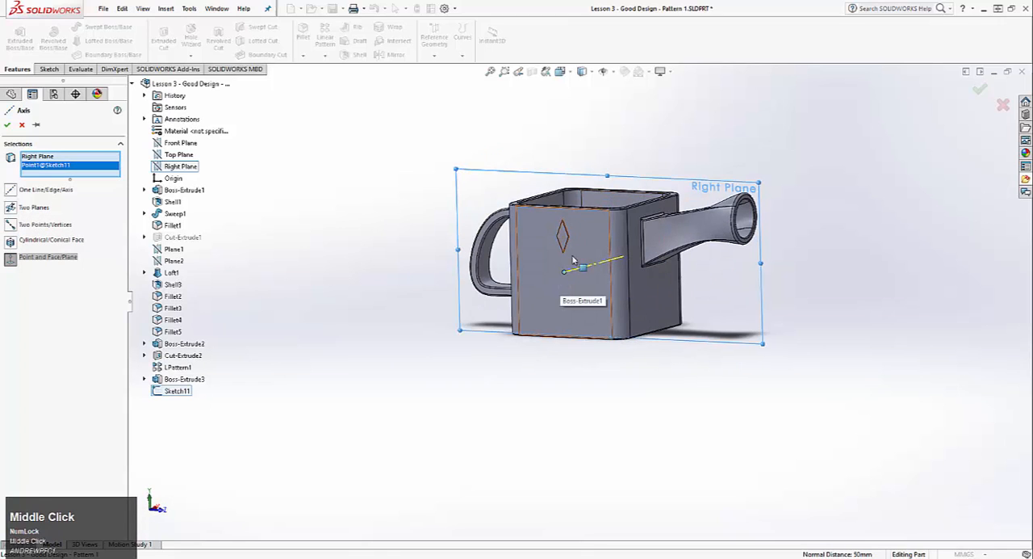
middle_click_drag(501, 314, 402, 345)
middle_click_drag(576, 242, 559, 280)
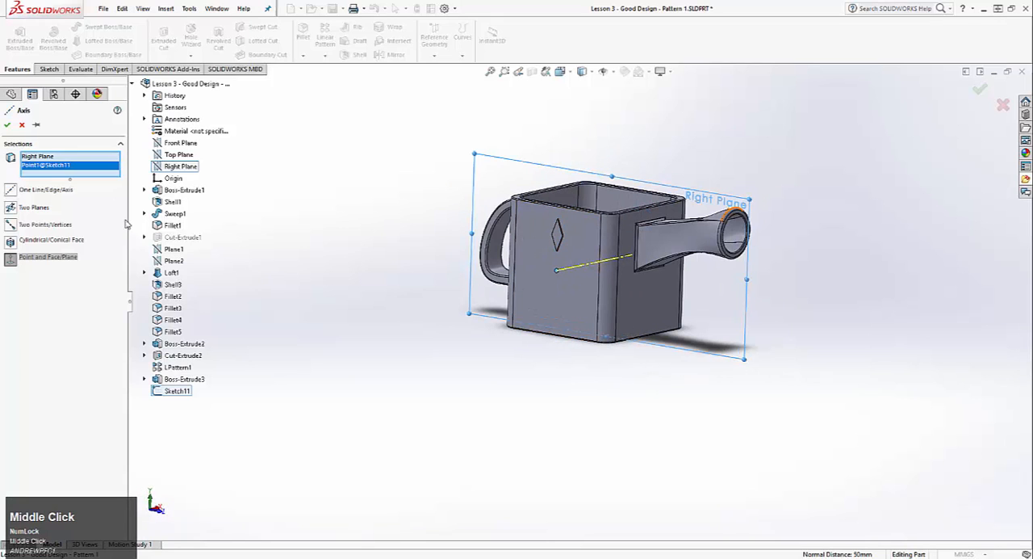
left_click(7, 124)
Collapse Sweep1 and Loft1 in the feature tree and hide the centre-point sketch Sketch11
scroll(357, 254, "down", 2)
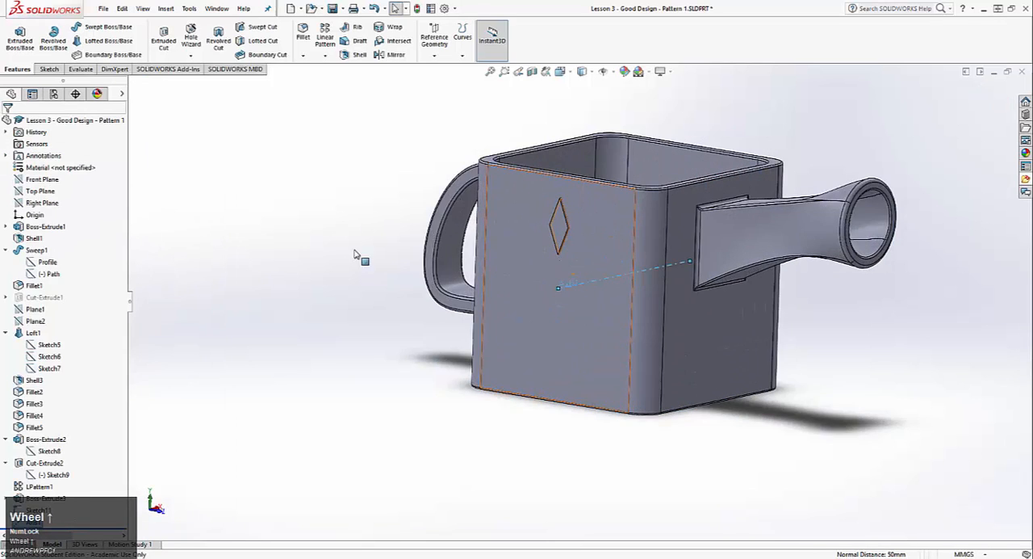
left_click(357, 244)
scroll(640, 319, "up", 2)
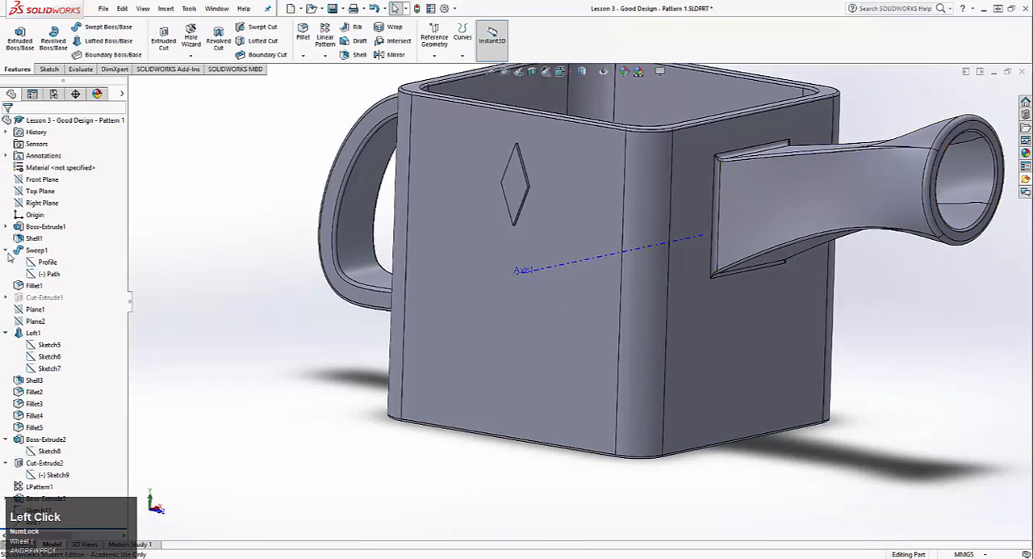
left_click(8, 251)
left_click(6, 309)
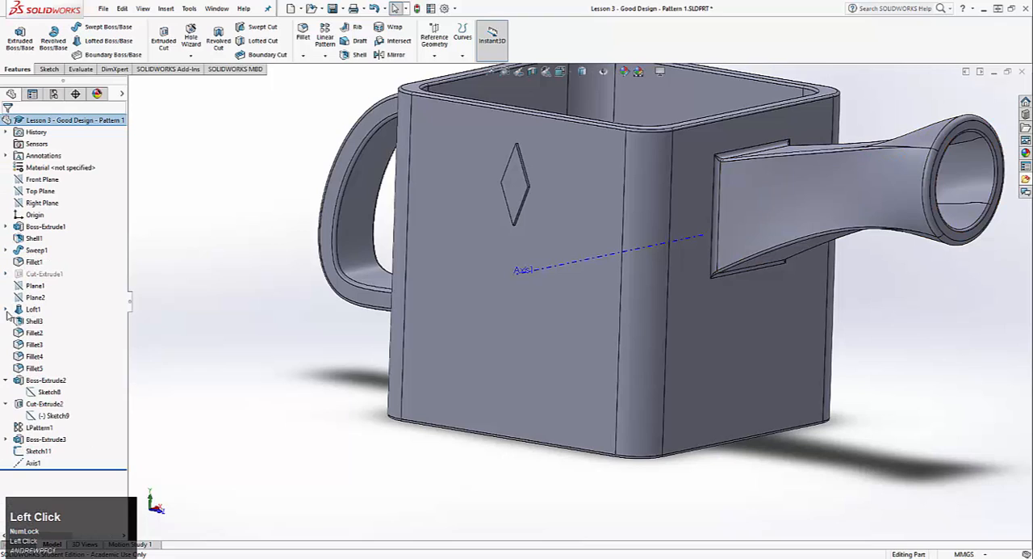
left_click(41, 490)
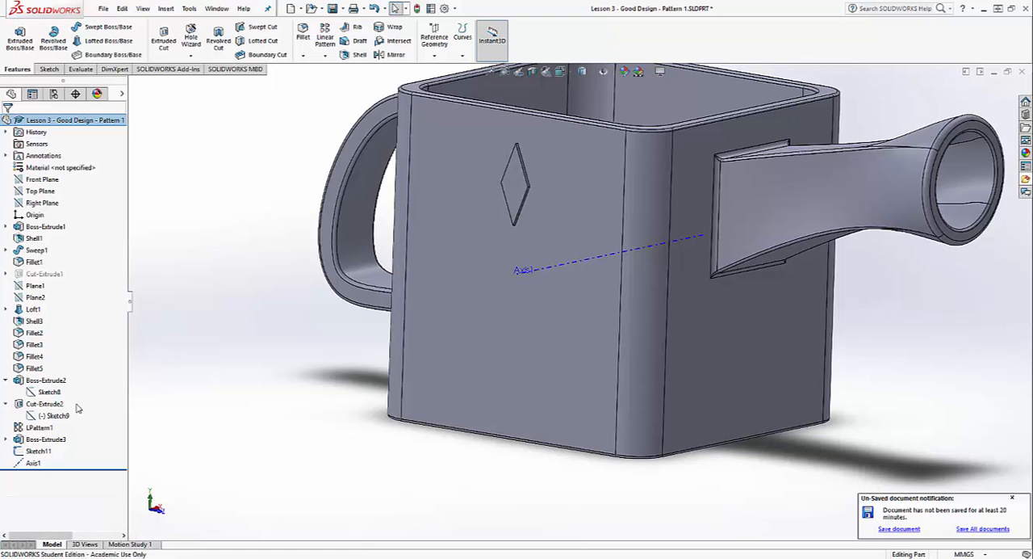
left_click(254, 252)
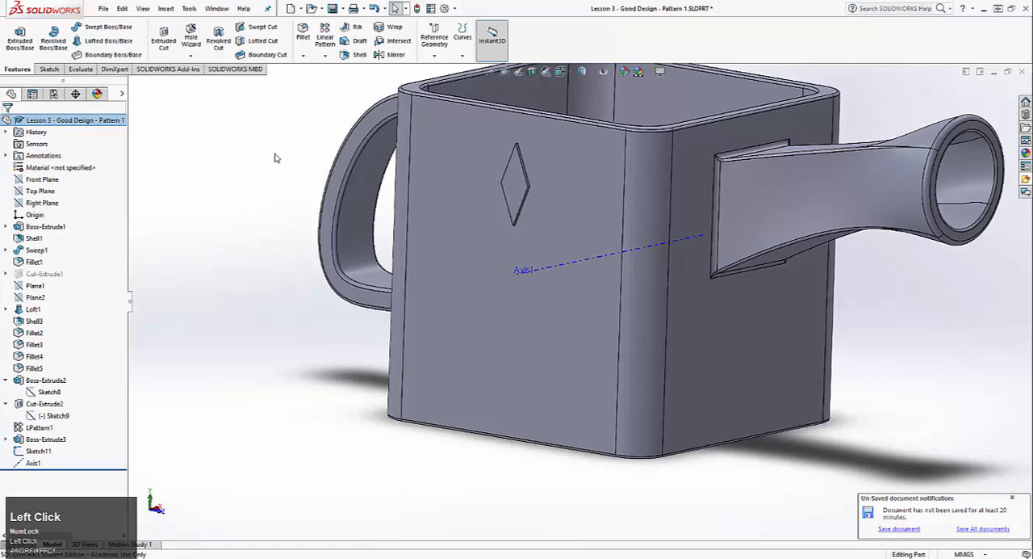
left_click(39, 450)
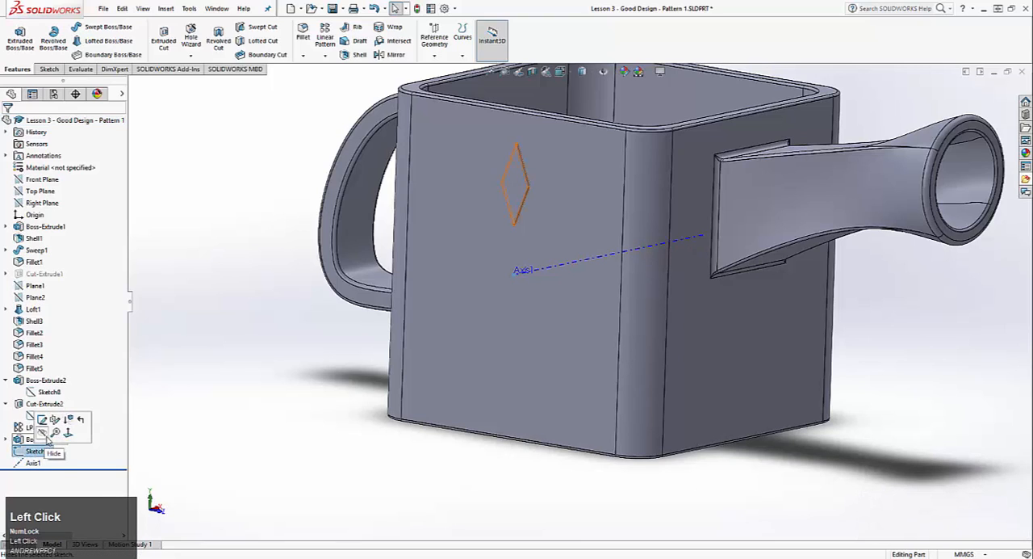
left_click(267, 310)
Set up a circular pattern of the diamond extrusion around the new reference axis
left_click(323, 55)
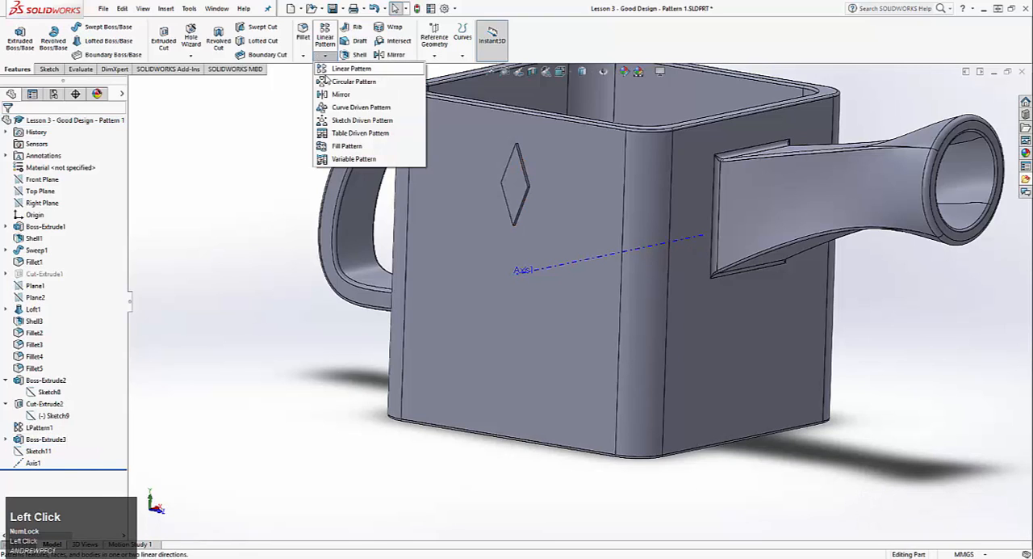
left_click(343, 80)
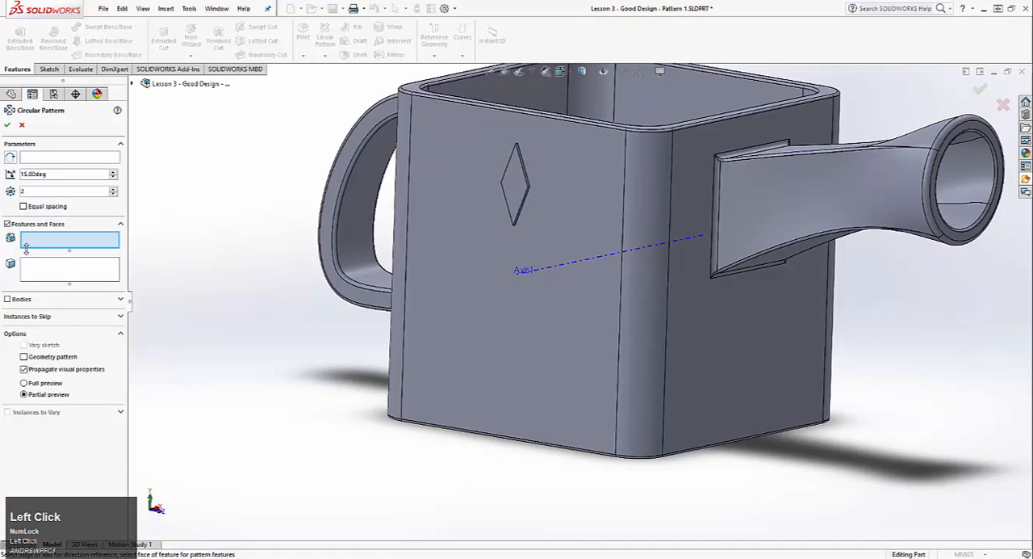
left_click(516, 184)
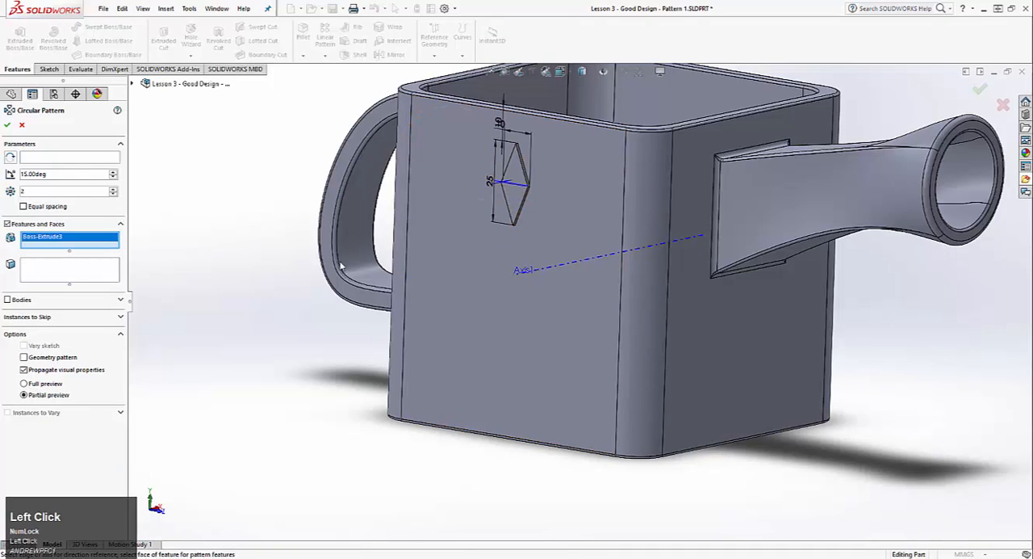
left_click(81, 159)
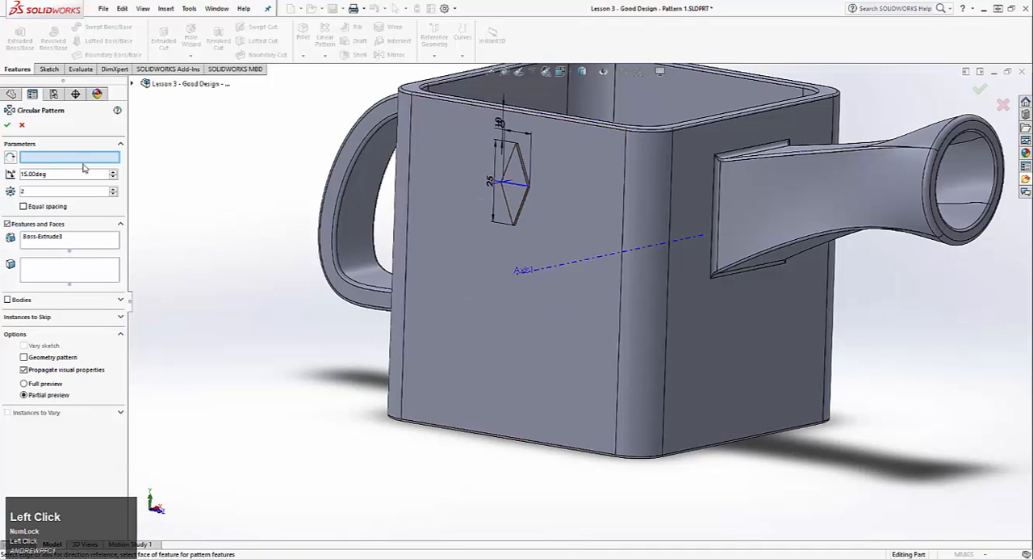
left_click(530, 272)
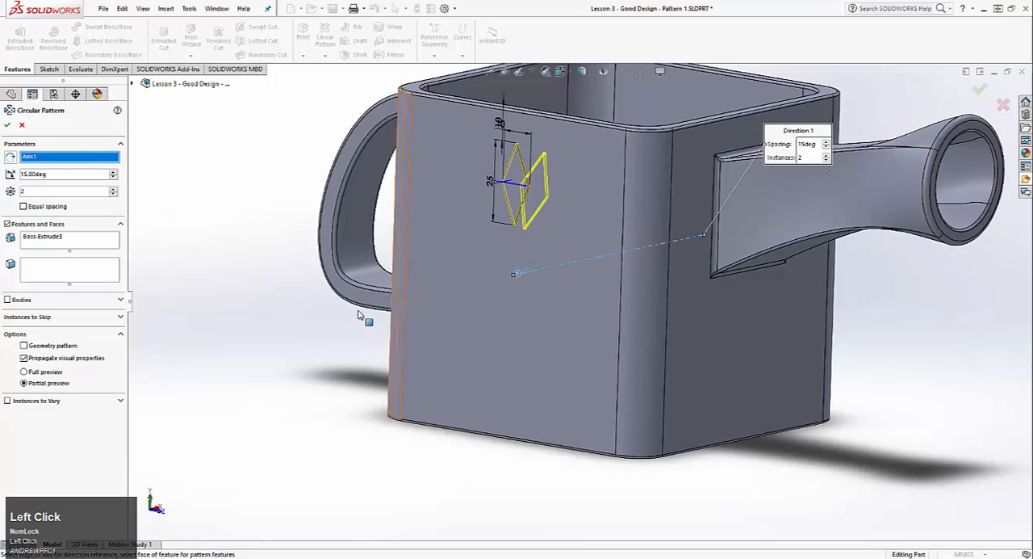
Try a 36-degree spacing with three instances in the diamond pattern, flipping its direction back and forth
middle_click_drag(530, 272, 308, 264)
left_click_drag(114, 175, 114, 175)
left_click(11, 157)
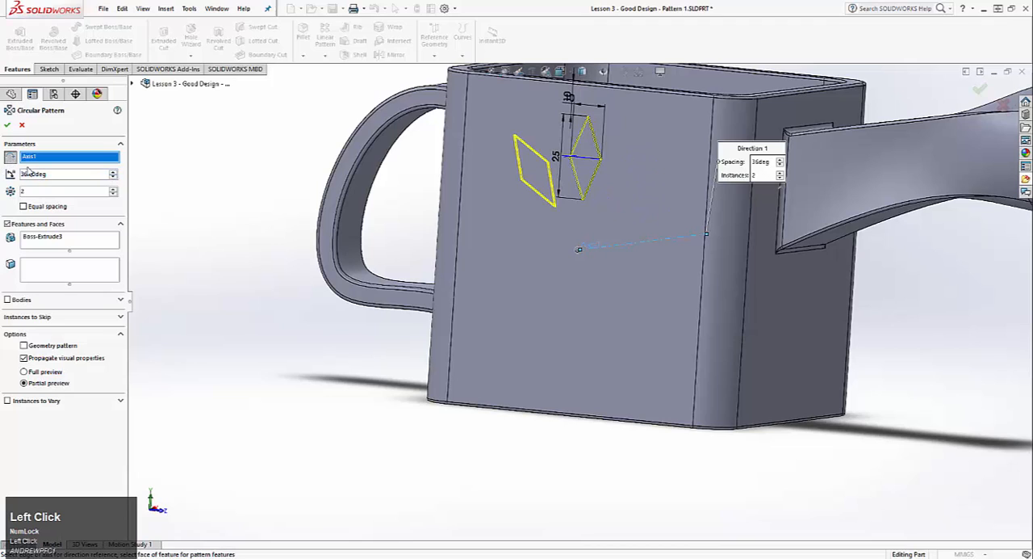
left_click(11, 158)
left_click(10, 158)
left_click(10, 157)
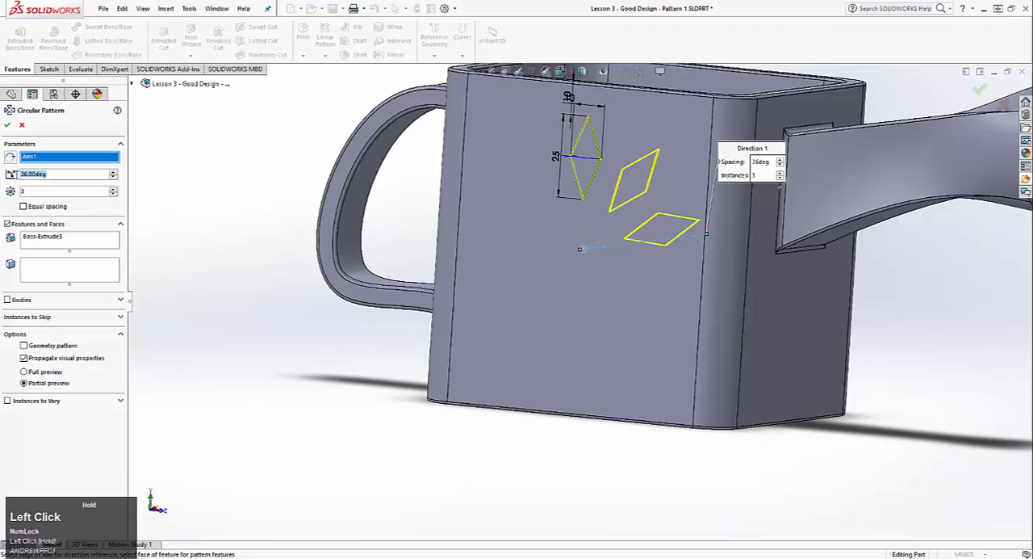
Create the circular pattern with 10 equally spaced diamonds over 360 degrees
left_click(39, 208)
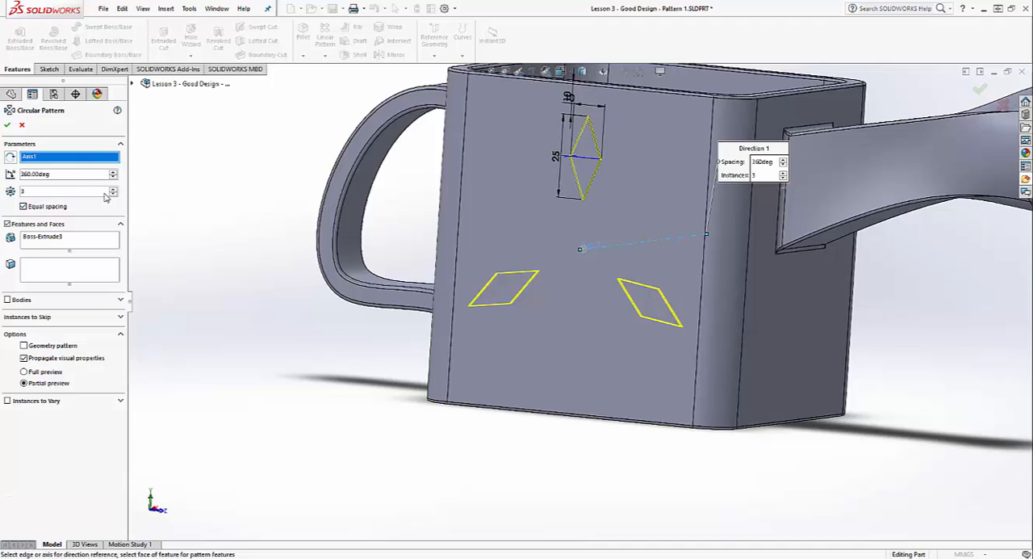
left_click(113, 188)
left_click(113, 188)
left_click(113, 189)
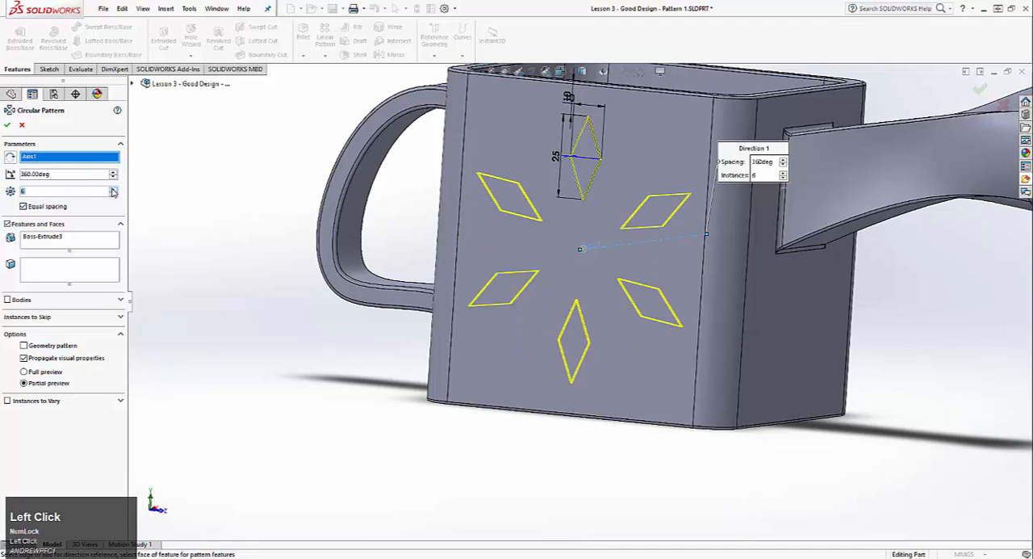
left_click(113, 188)
left_click(113, 188)
left_click(113, 189)
left_click(113, 188)
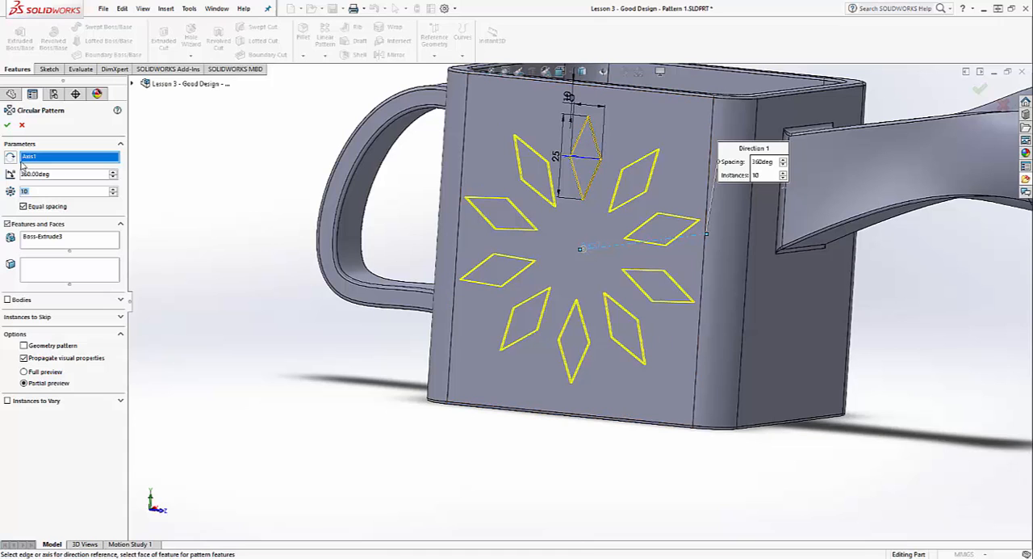
left_click(7, 126)
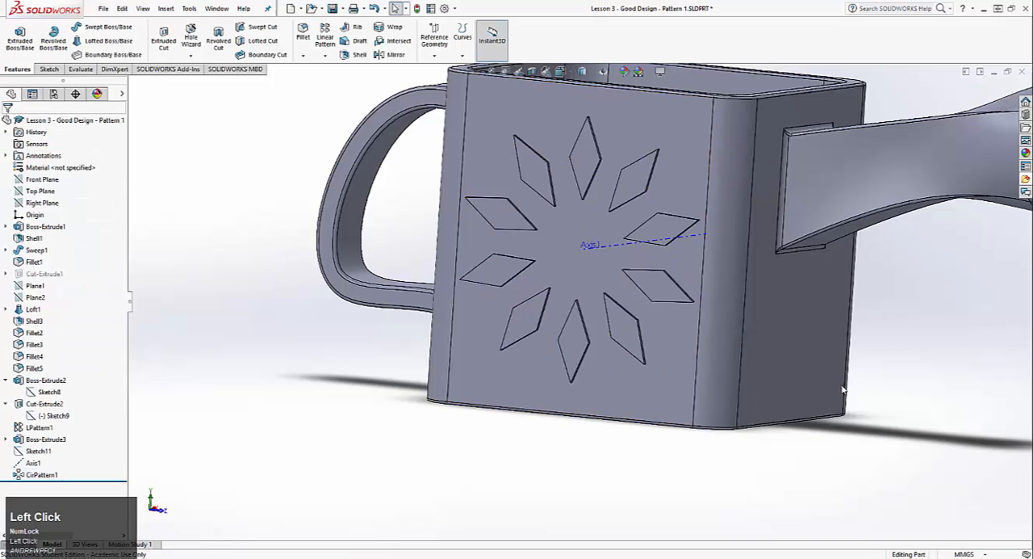
Edit the original diamond's sketch to set its distance from the side face's top edge to 7.5 mm, and rebuild the pattern
middle_click_drag(807, 267, 747, 256)
scroll(743, 254, "up", 3)
scroll(701, 223, "down", 3)
mouse_move(701, 222)
middle_mouse_down()
mouse_move(690, 242)
mouse_move(696, 226)
middle_mouse_up()
right_click(46, 440)
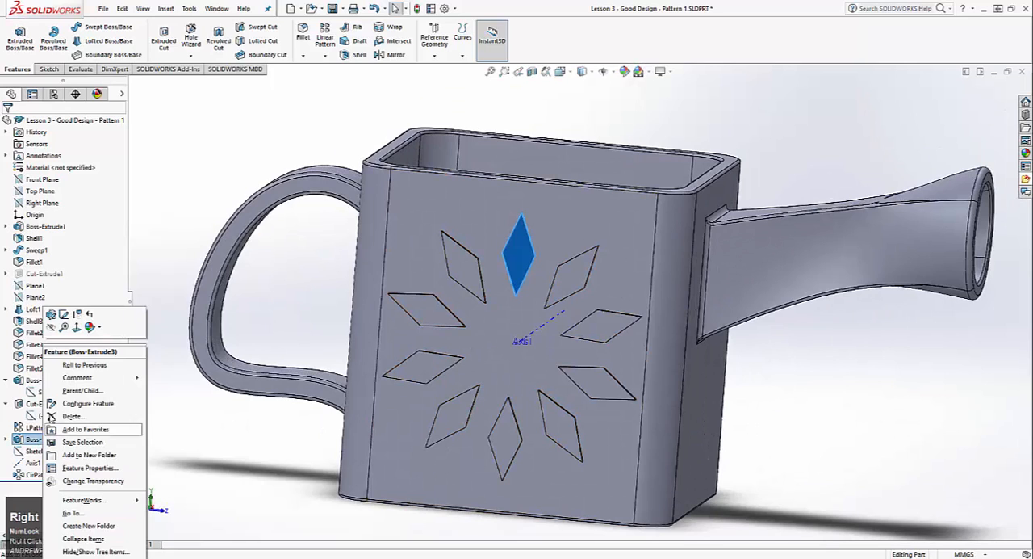
left_click(63, 315)
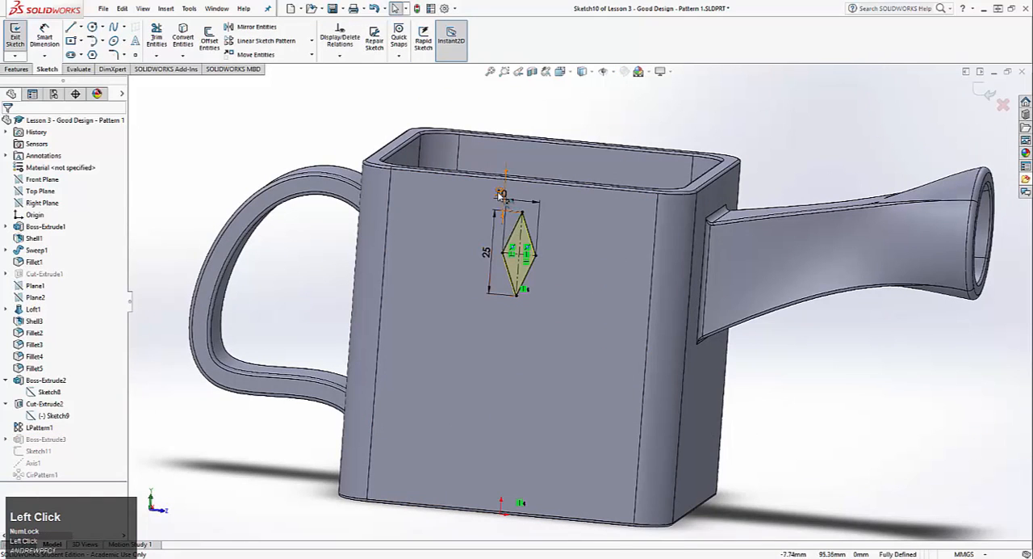
double_click(502, 194)
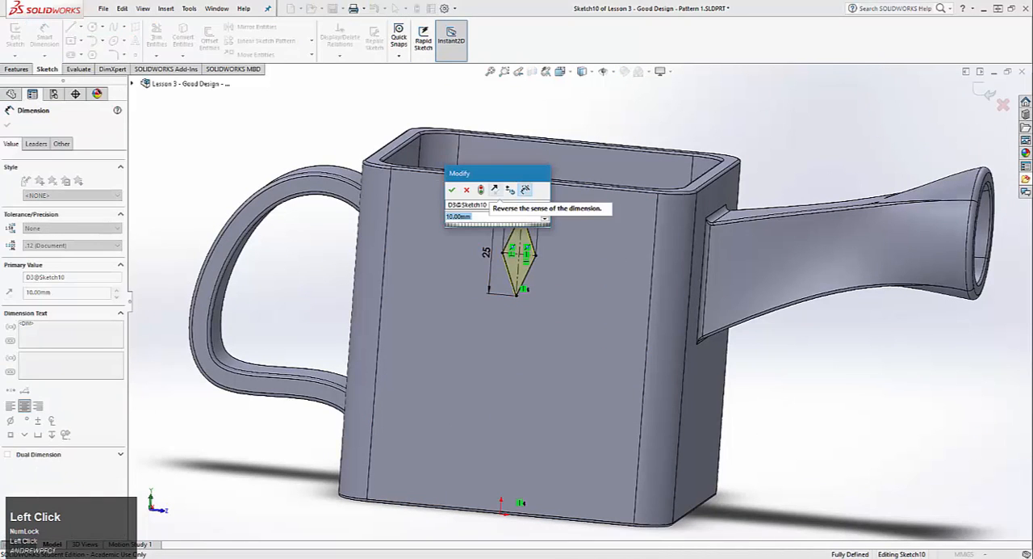
type("7.5")
key("Return")
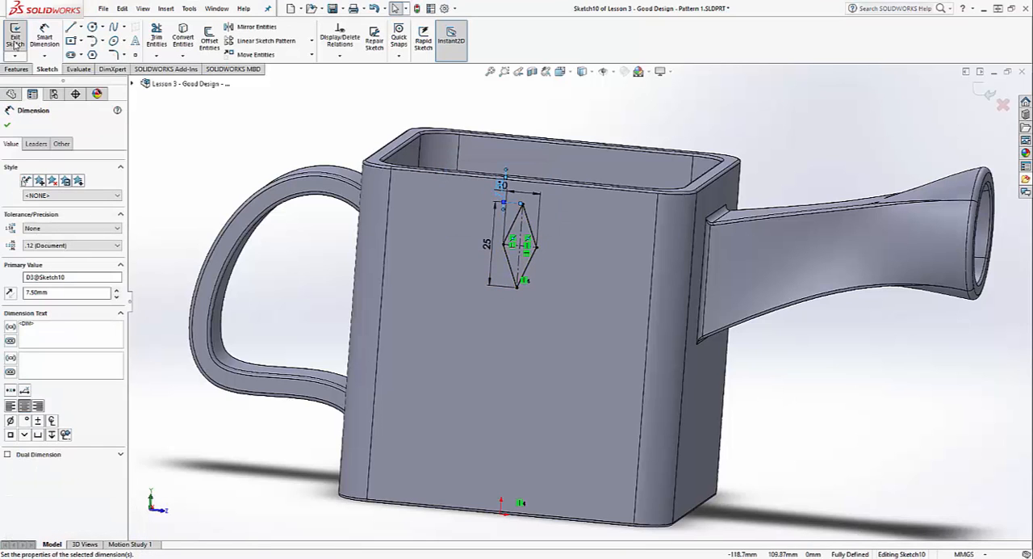
left_click(16, 40)
mouse_move(821, 442)
middle_mouse_down()
mouse_move(714, 380)
mouse_move(710, 387)
middle_mouse_up()
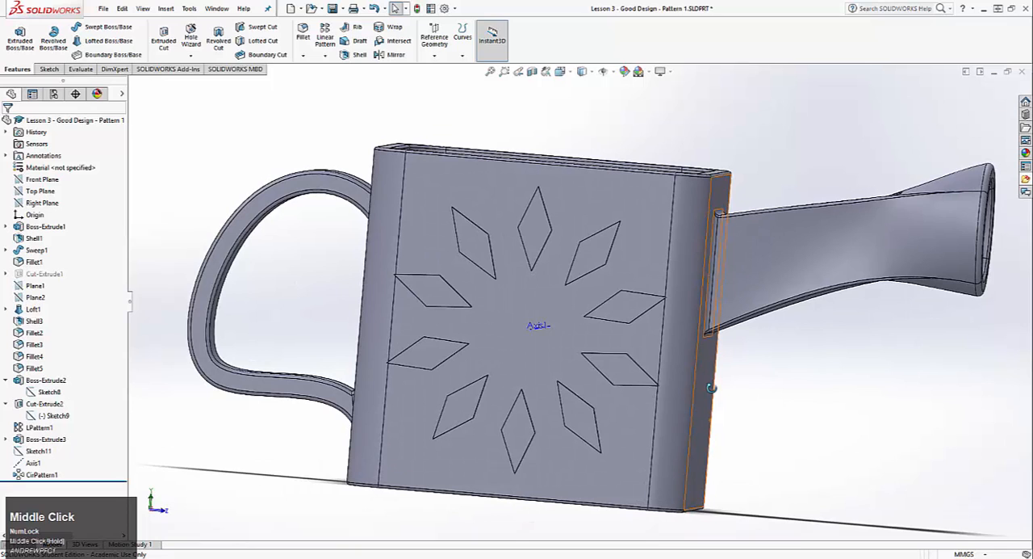
Edit the original diamond's sketch to set its distance from the side face's top edge to 20 mm, and rebuild the pattern
scroll(572, 380, "up", 3)
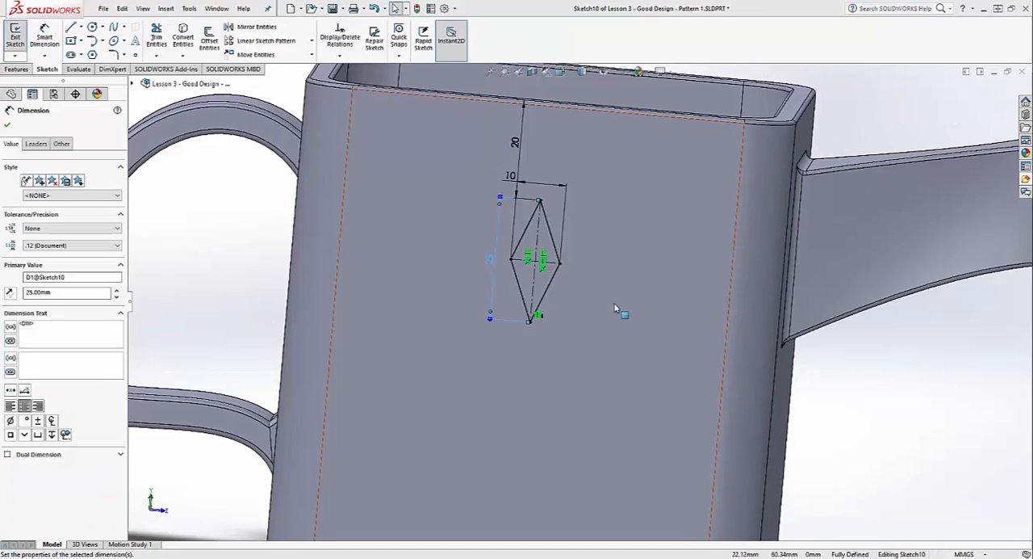
scroll(621, 282, "down", 5)
middle_click_drag(692, 344, 647, 270)
left_click(475, 234)
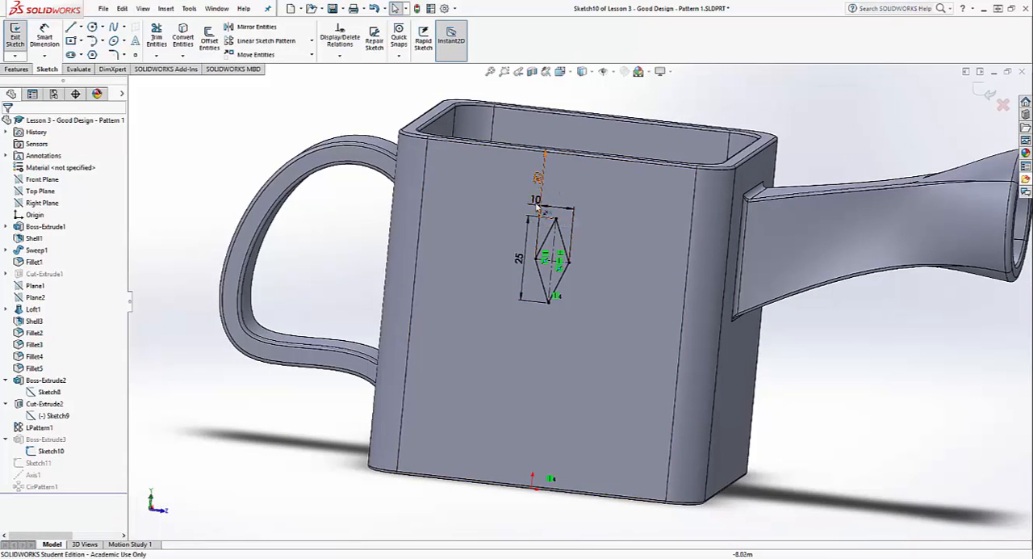
left_click(17, 38)
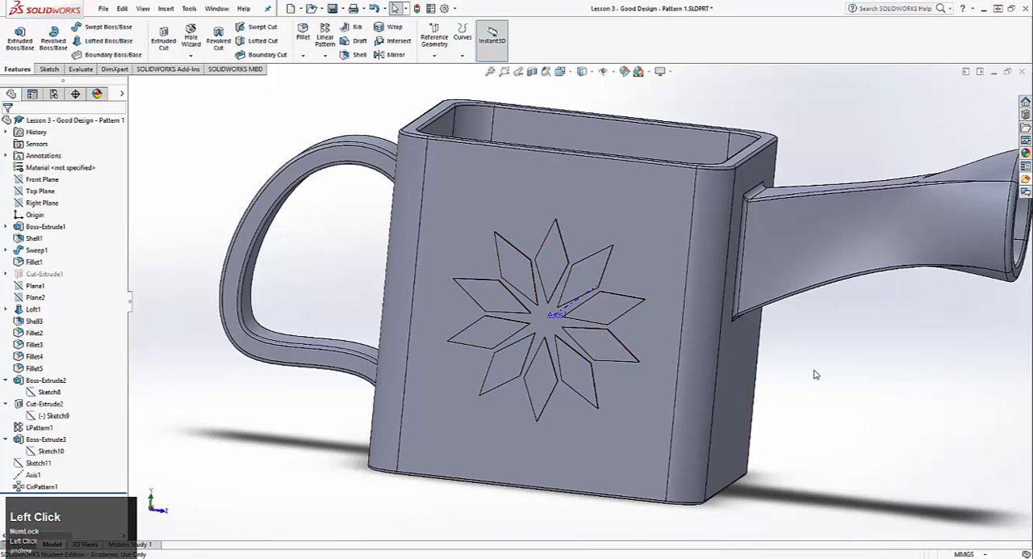
middle_click_drag(781, 378, 763, 376)
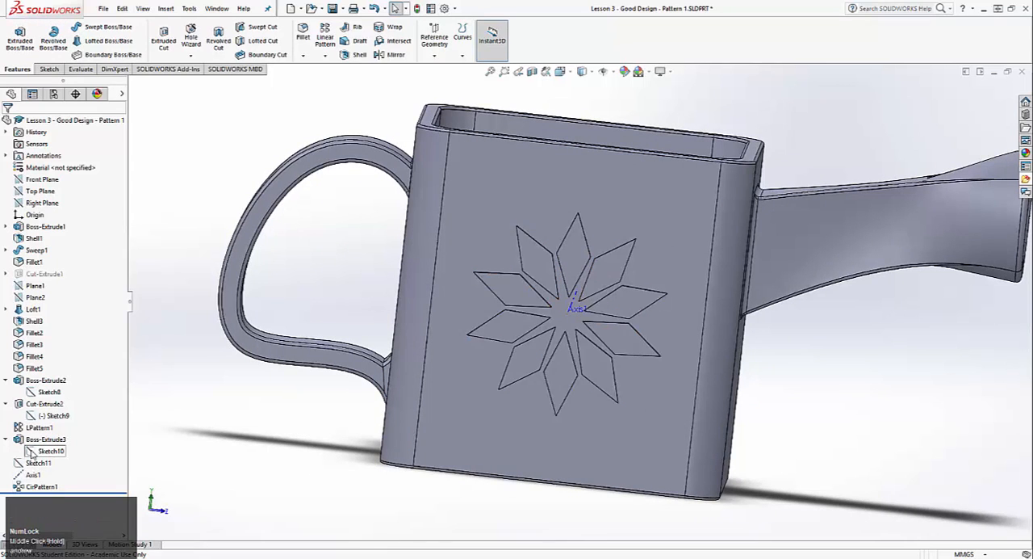
Edit the original diamond's sketch and delete the dimension between its upper tip and the side face's top edge
right_click(48, 450)
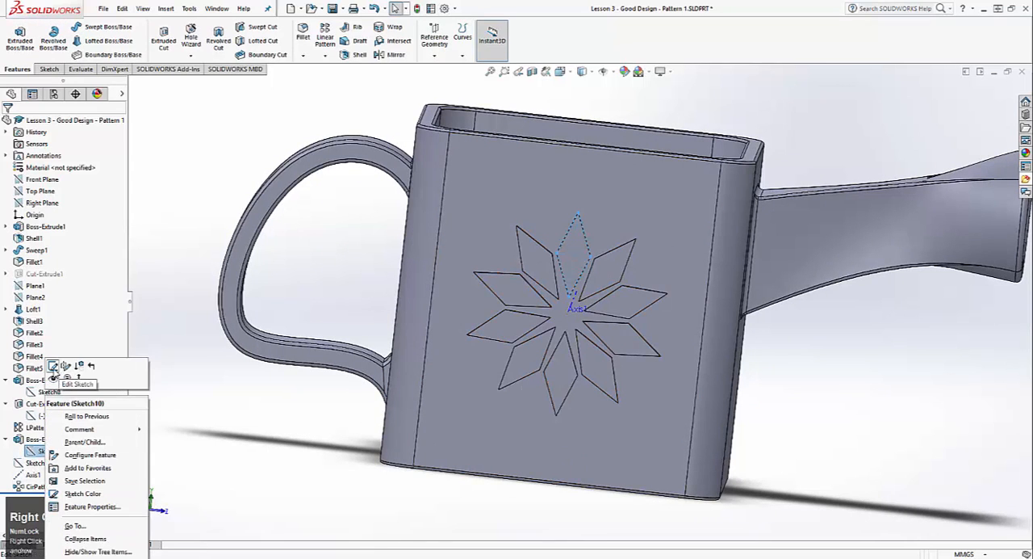
left_click(53, 368)
right_click(563, 173)
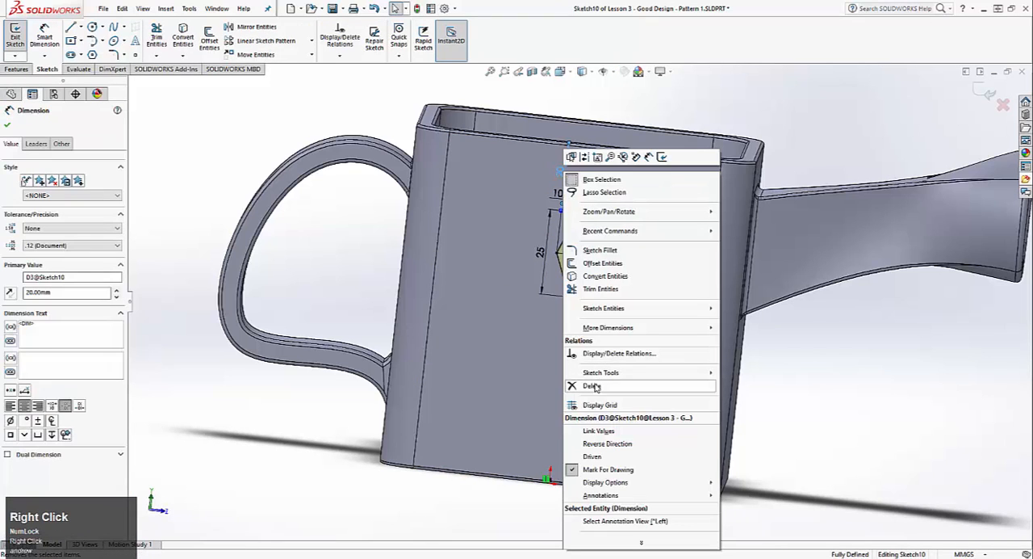
left_click(595, 388)
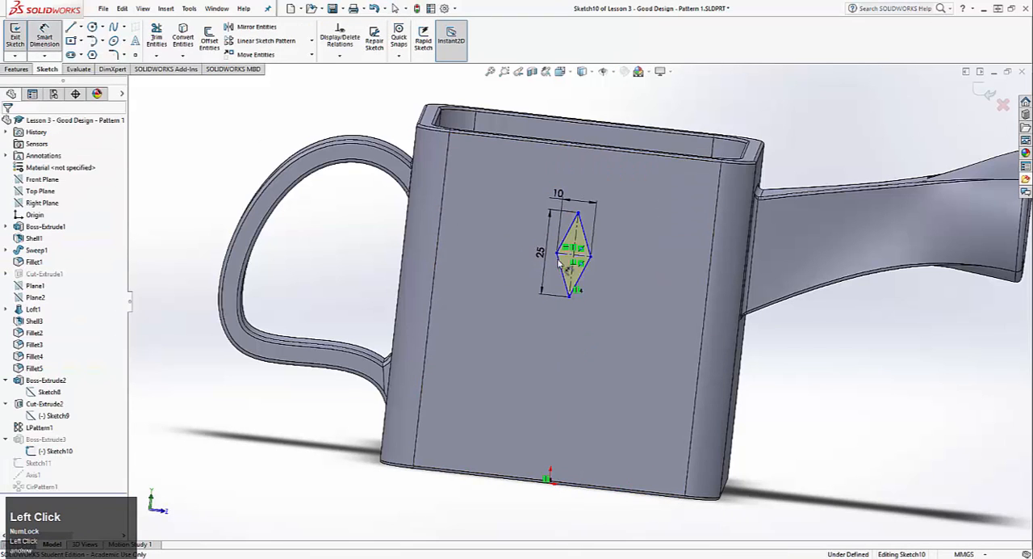
left_click(575, 257)
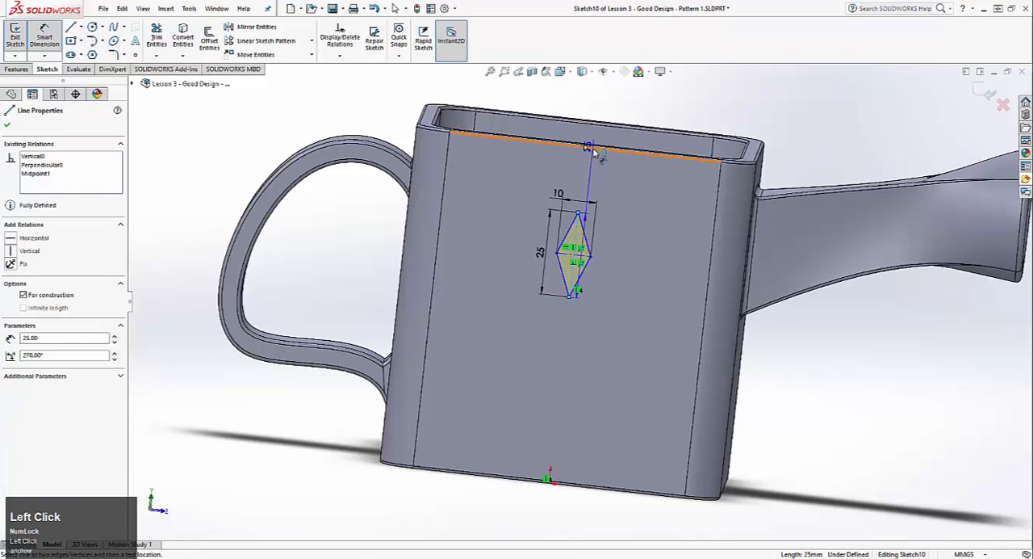
left_click(604, 148)
key("Escape")
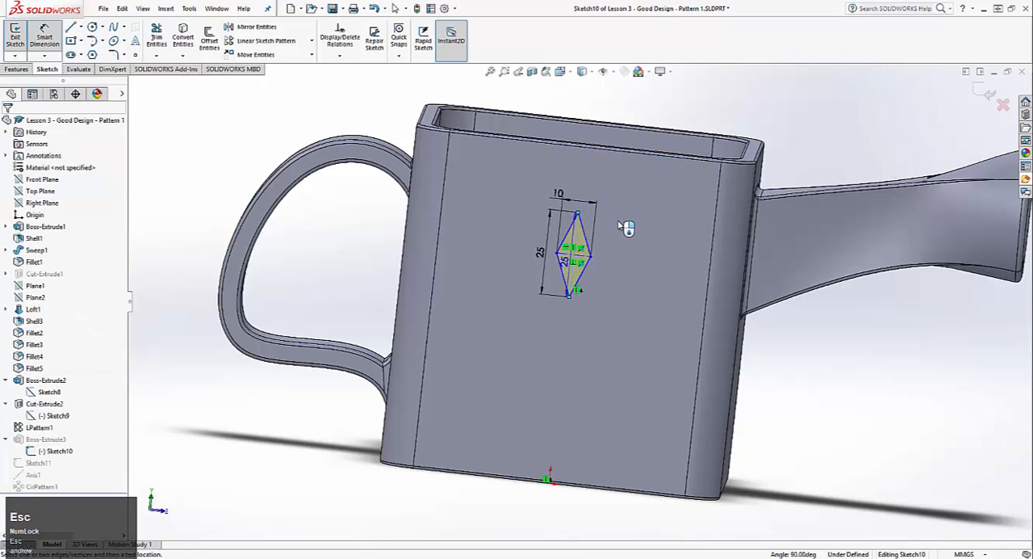
Dimension the diamond's horizontal centerline 20 mm from the side face's top edge, and rebuild the pattern
left_click(570, 252)
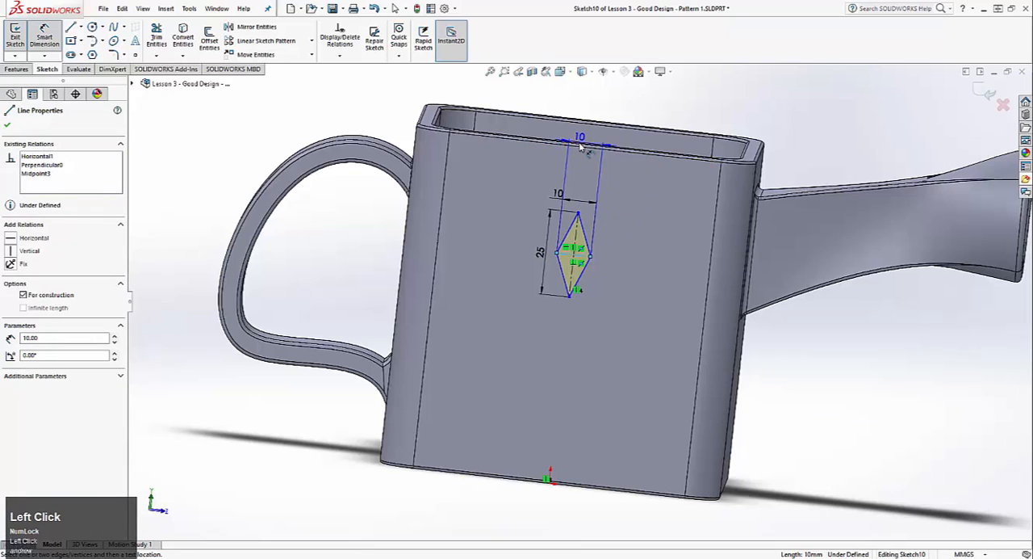
left_click(582, 143)
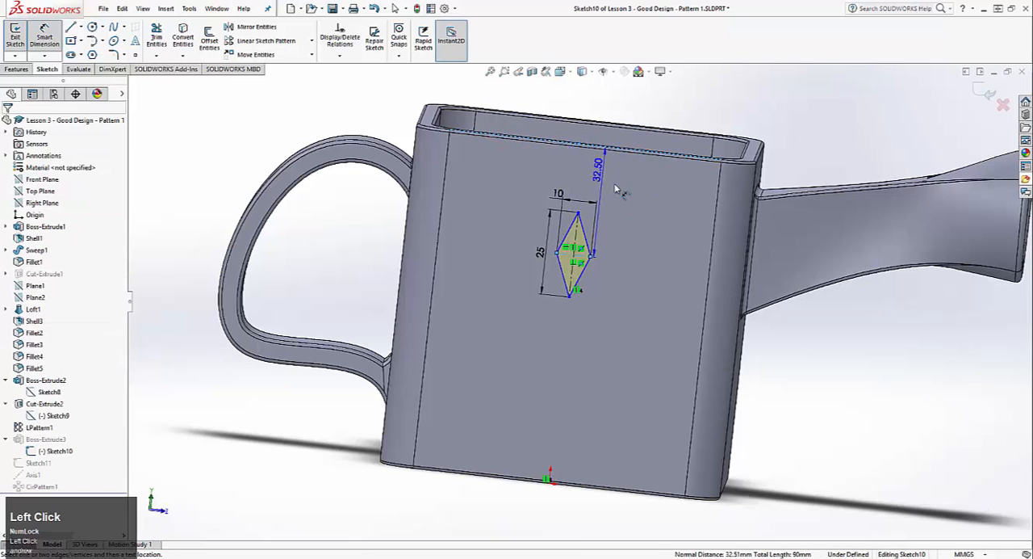
left_click(615, 189)
type("25")
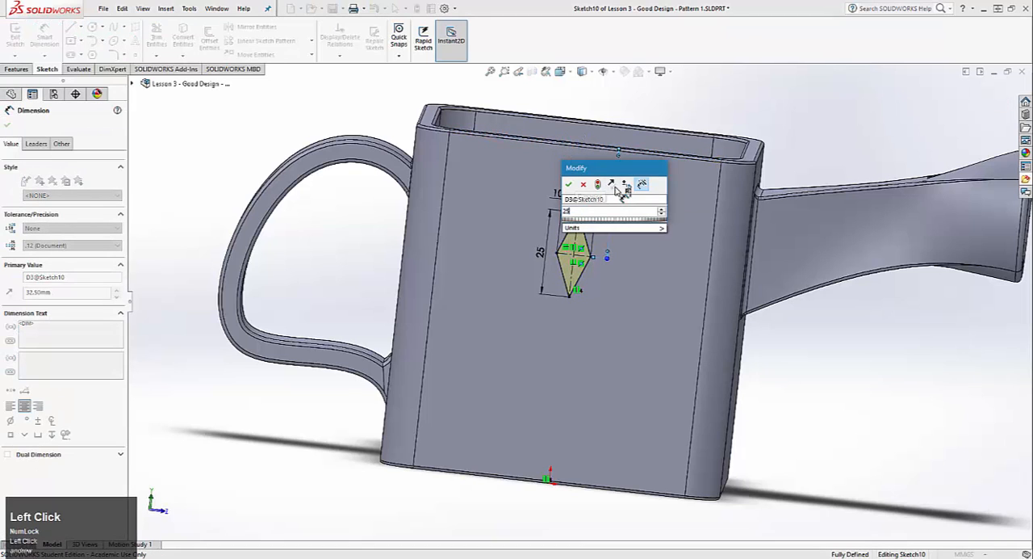
key("BackSpace")
type("0")
key("Return")
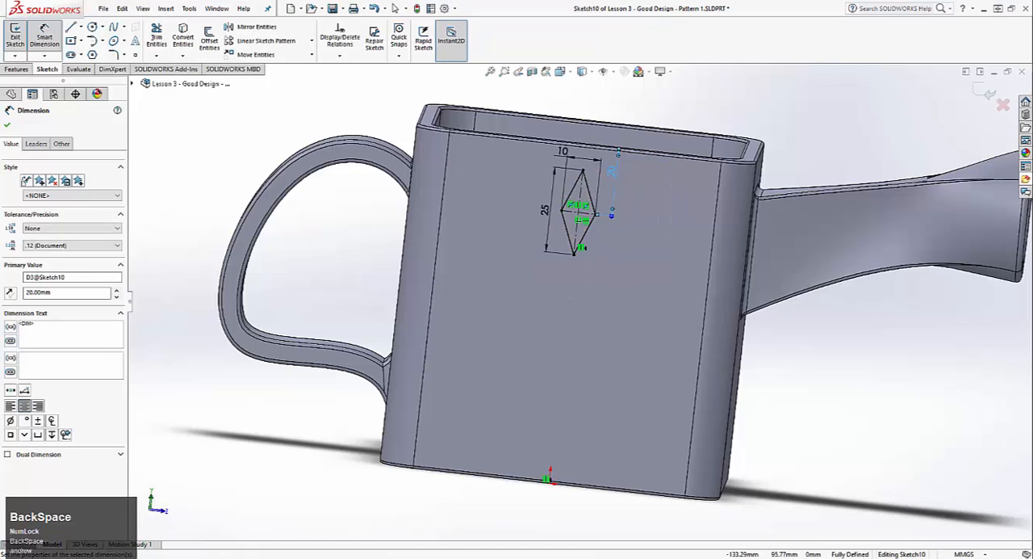
left_click(25, 22)
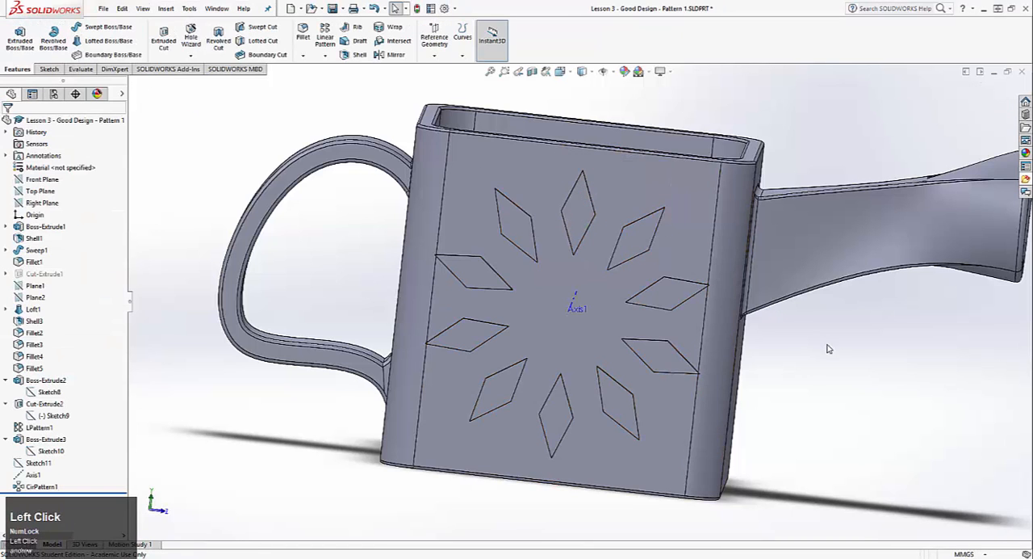
Start an extruded boss with a new sketch on the watering can's side face
middle_click_drag(806, 373, 796, 348)
scroll(629, 284, "up", 3)
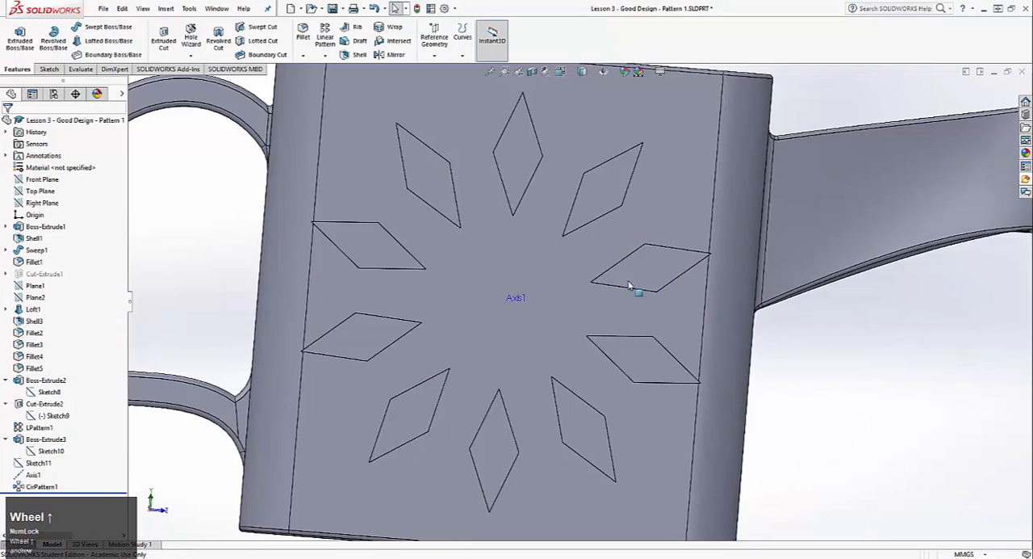
left_click(18, 37)
left_click(459, 261)
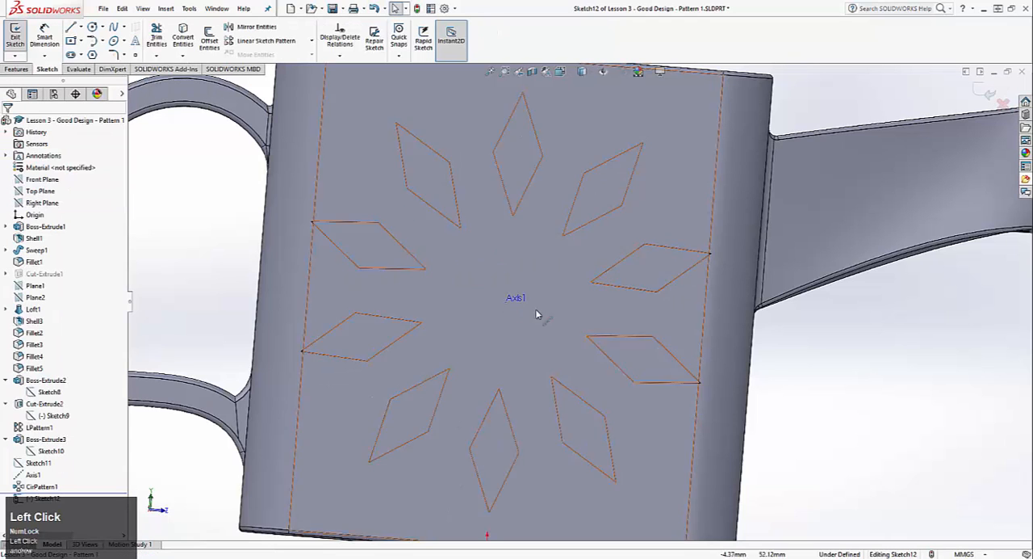
Try placing the sketch text "asjdajsdh" on the side face without a guide curve
left_click(136, 42)
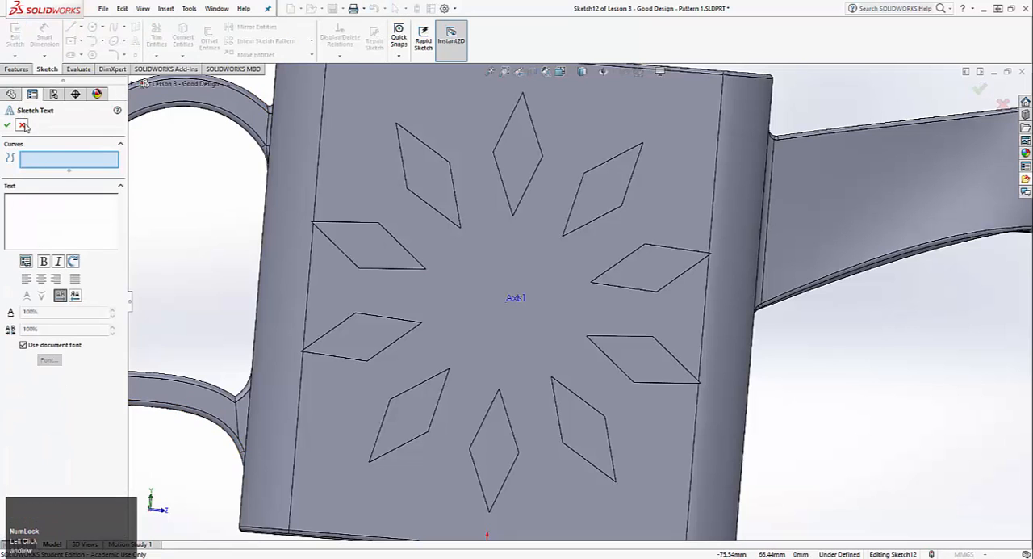
left_click(23, 126)
left_click(138, 42)
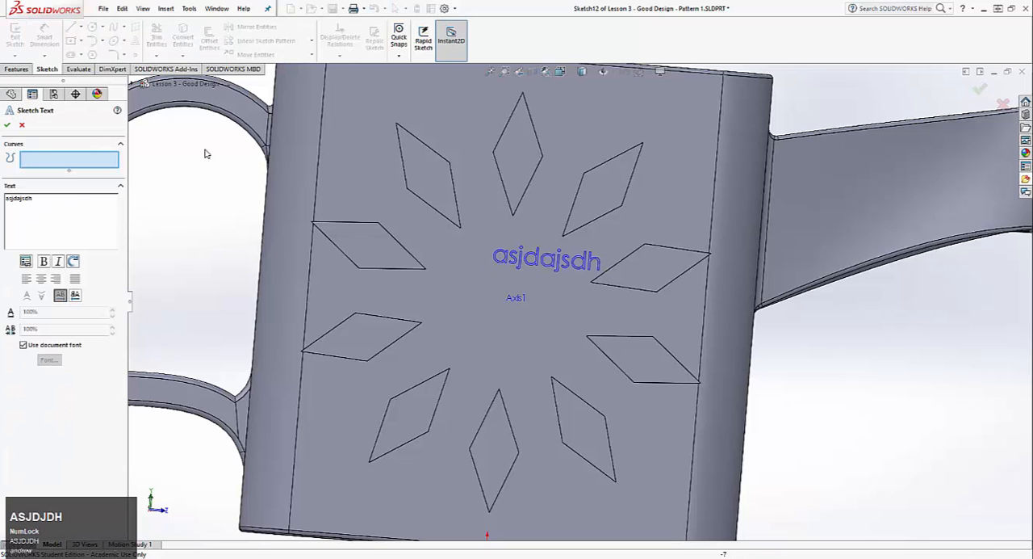
middle_click_drag(653, 279, 395, 228)
left_click(396, 215)
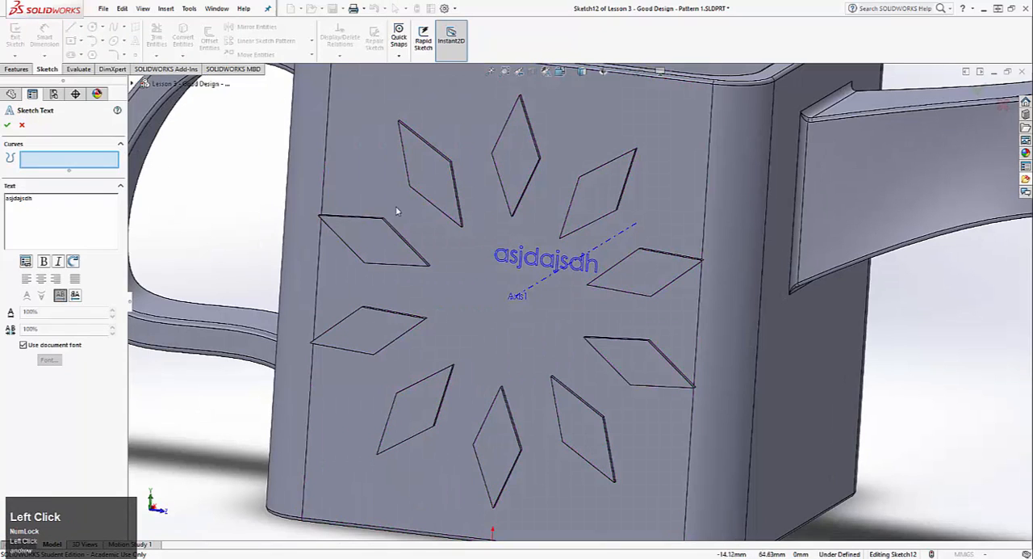
left_click(23, 126)
left_click(69, 29)
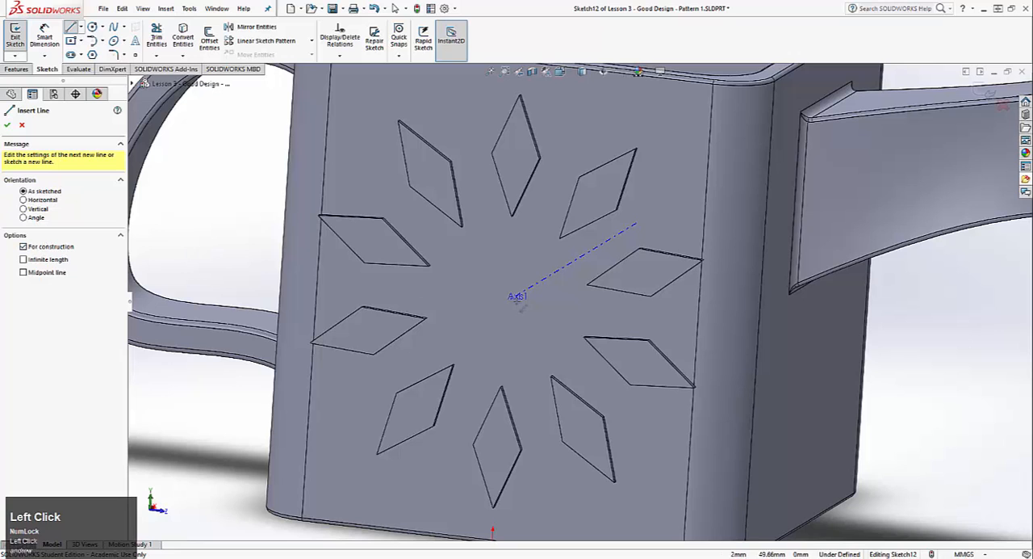
key("ctrl+8")
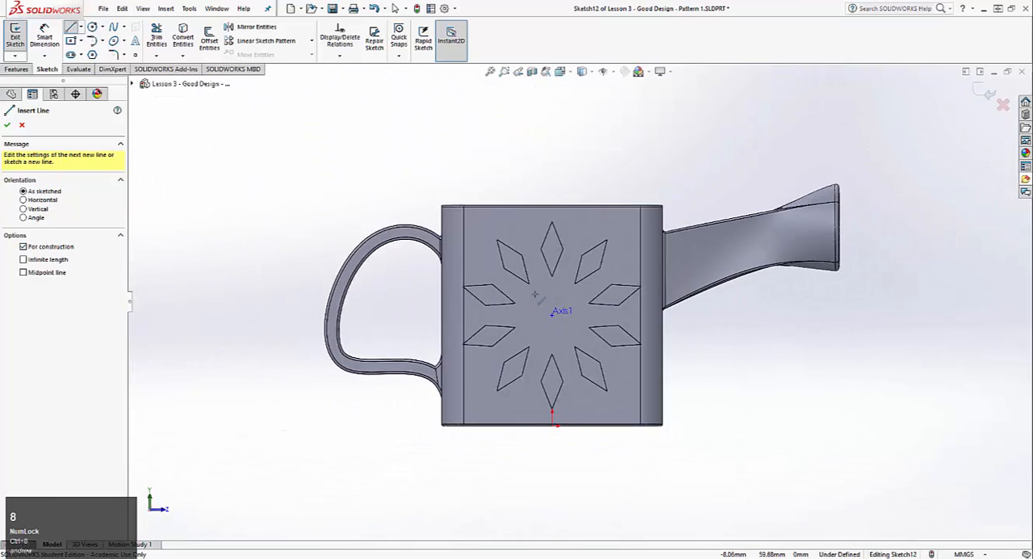
scroll(553, 315, "up", 5)
left_click(537, 310)
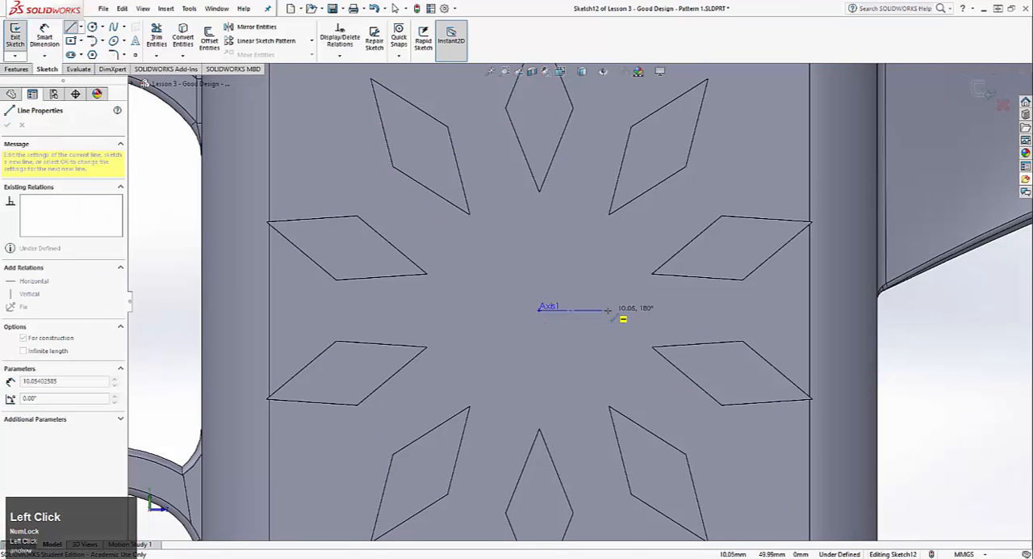
key("Escape")
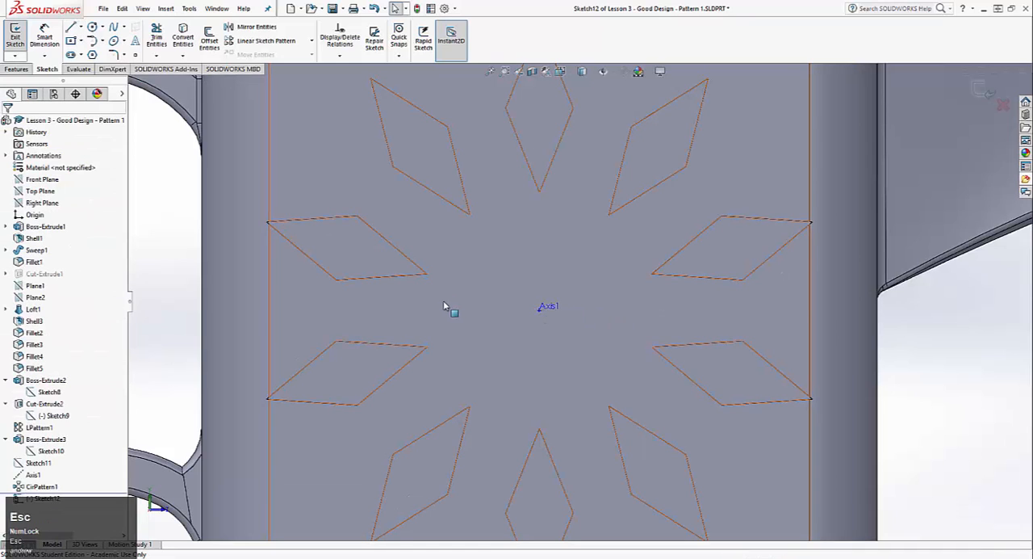
Sketch a horizontal midpoint construction line about 31 mm long, centred on the pattern's axis
left_click(70, 28)
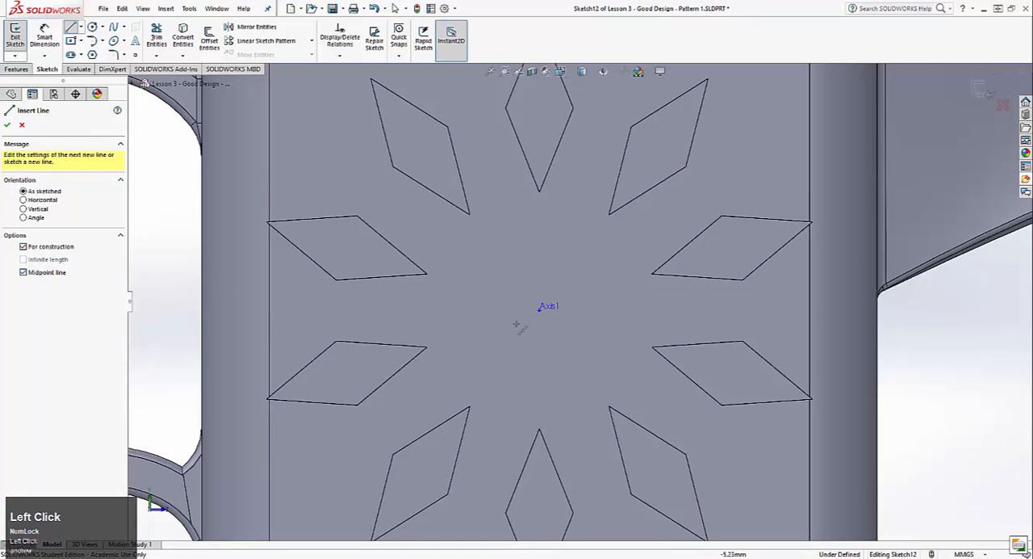
left_click(539, 309)
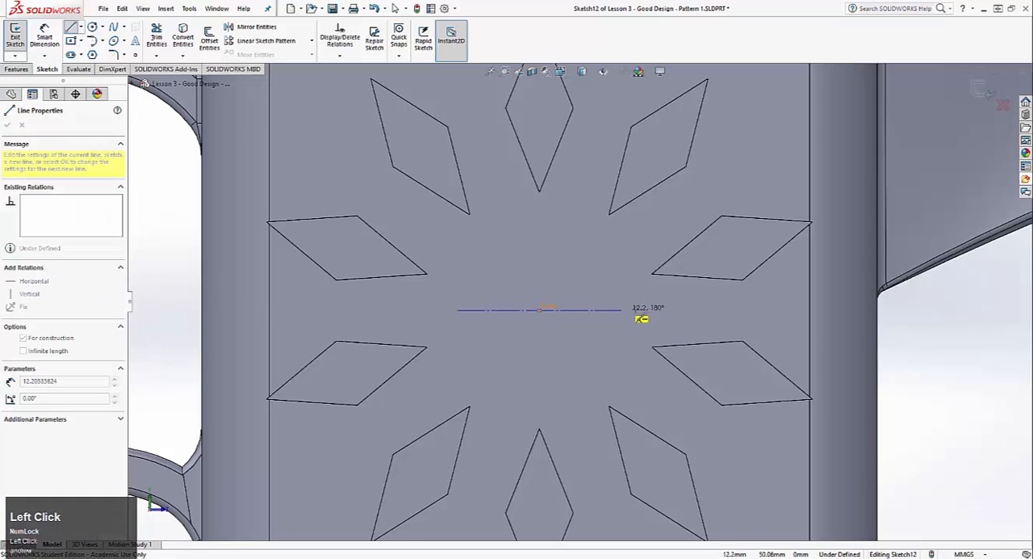
left_click(642, 318)
key("Escape")
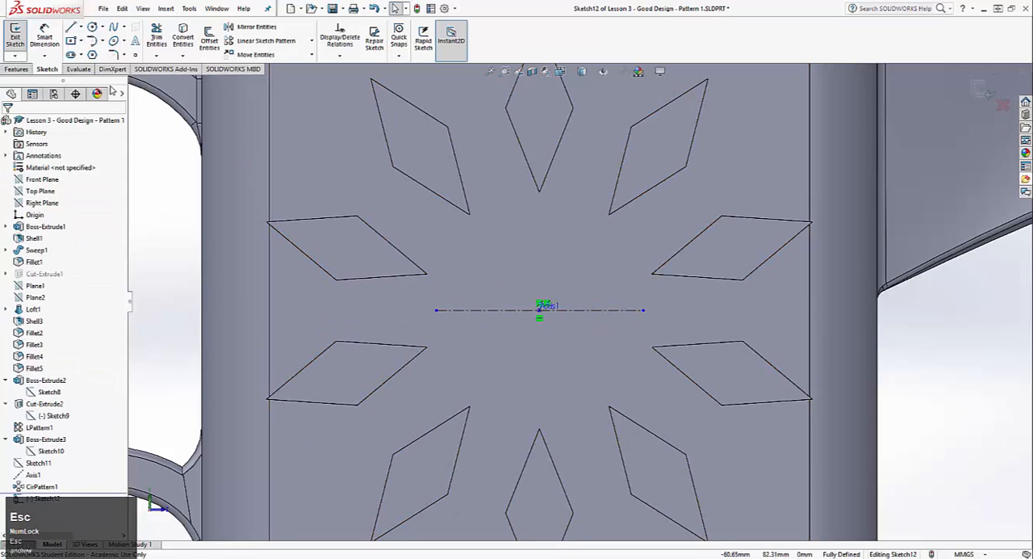
Set up centre-aligned sketch text "My Name" along the construction line, with the document font turned off
left_click(135, 39)
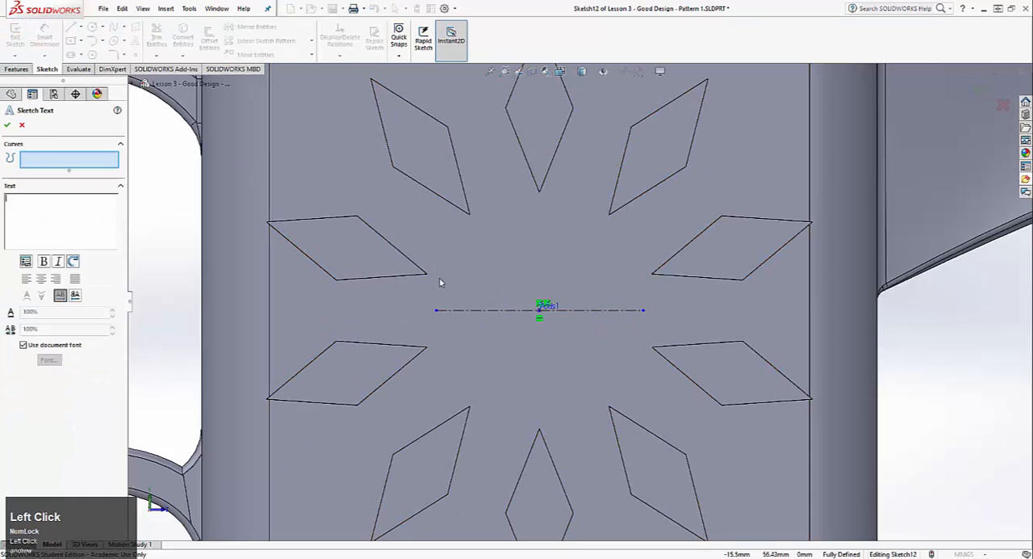
left_click(473, 310)
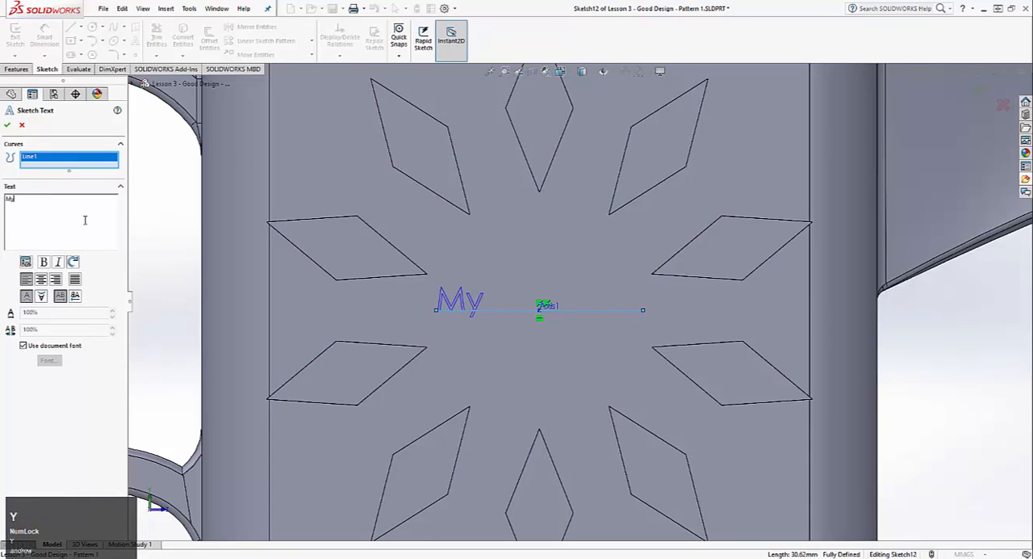
left_click(85, 220)
type("My Name")
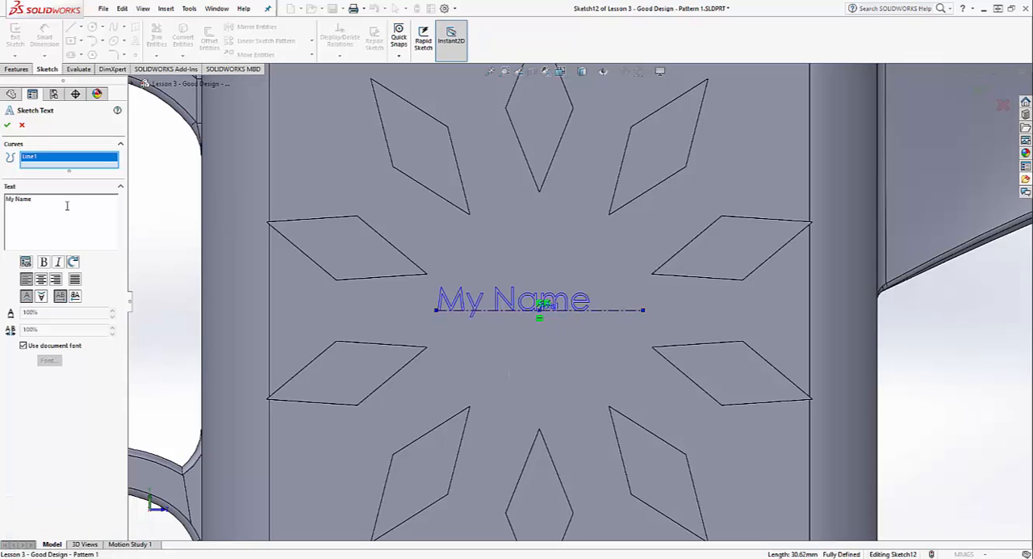
left_click(41, 279)
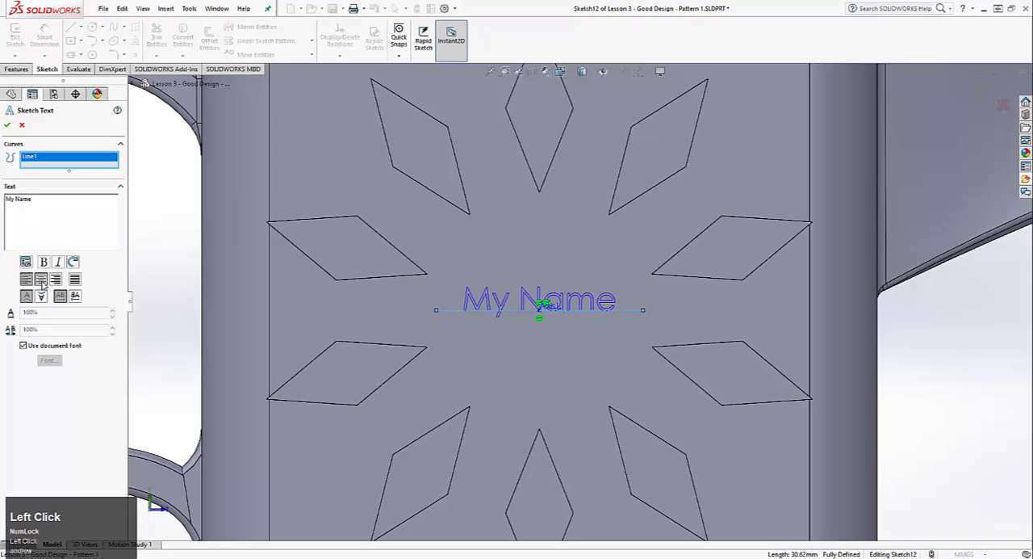
left_click(23, 345)
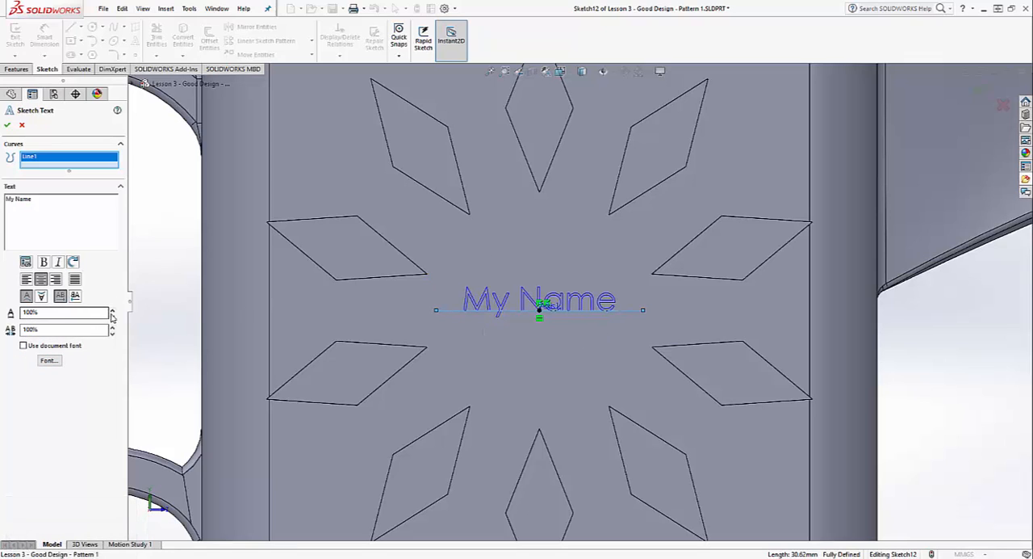
Try a width factor of 130% and a character spacing of 110% on the text, and return both to 100%
left_click(113, 312)
left_click(112, 311)
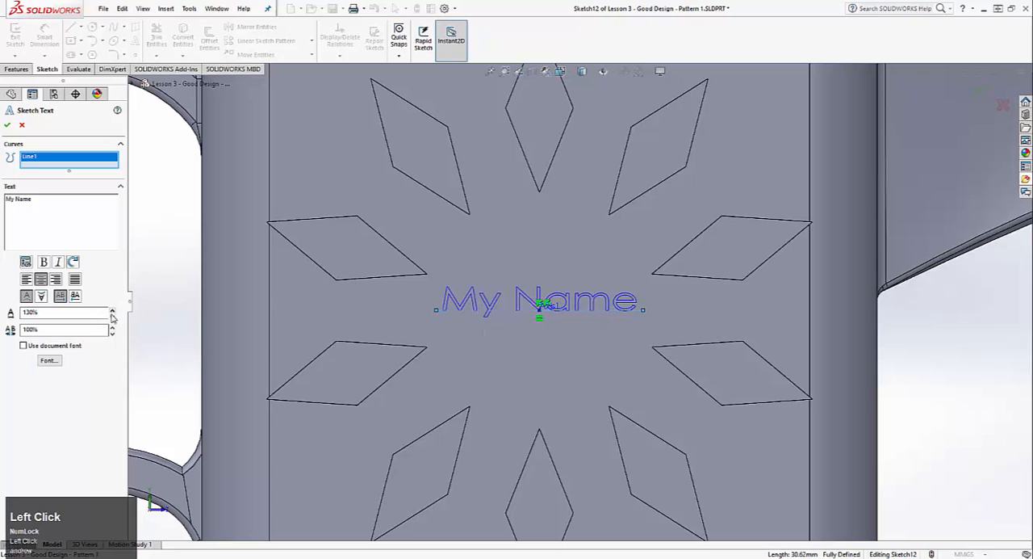
left_click(113, 316)
left_click(112, 317)
left_click(113, 327)
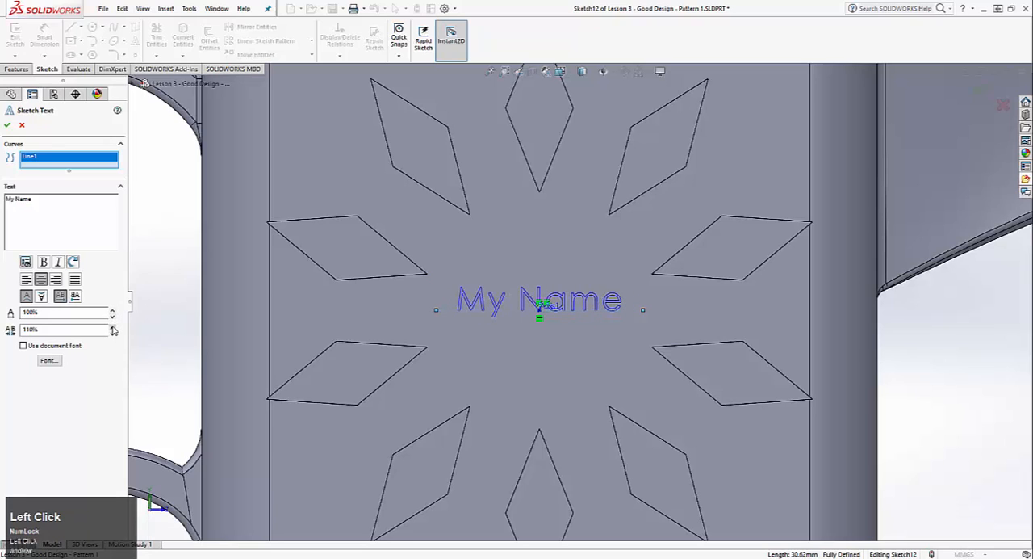
left_click(113, 327)
left_click(113, 327)
left_click(112, 333)
left_click(112, 333)
left_click(112, 333)
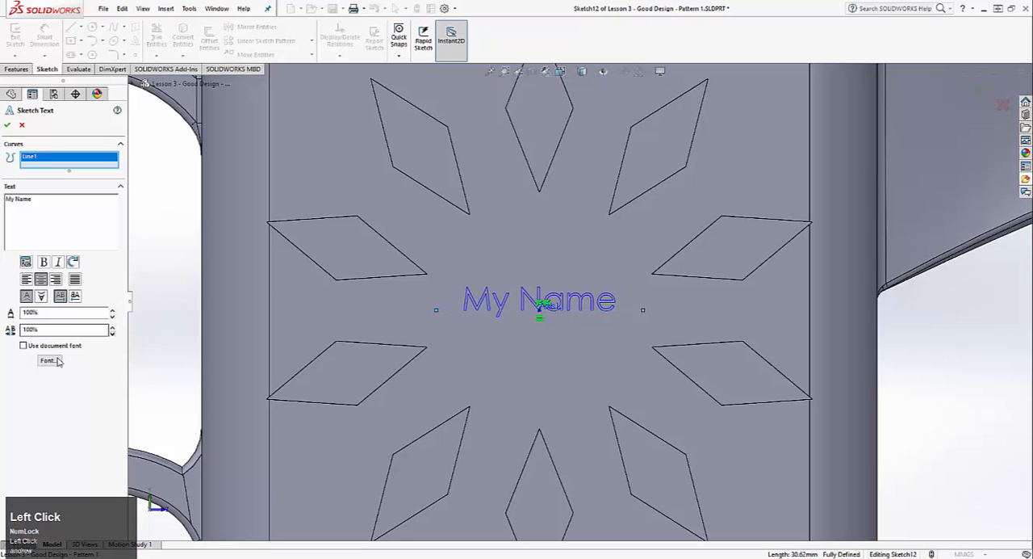
Set the sketch text's font height to 5 mm in units
left_click(47, 360)
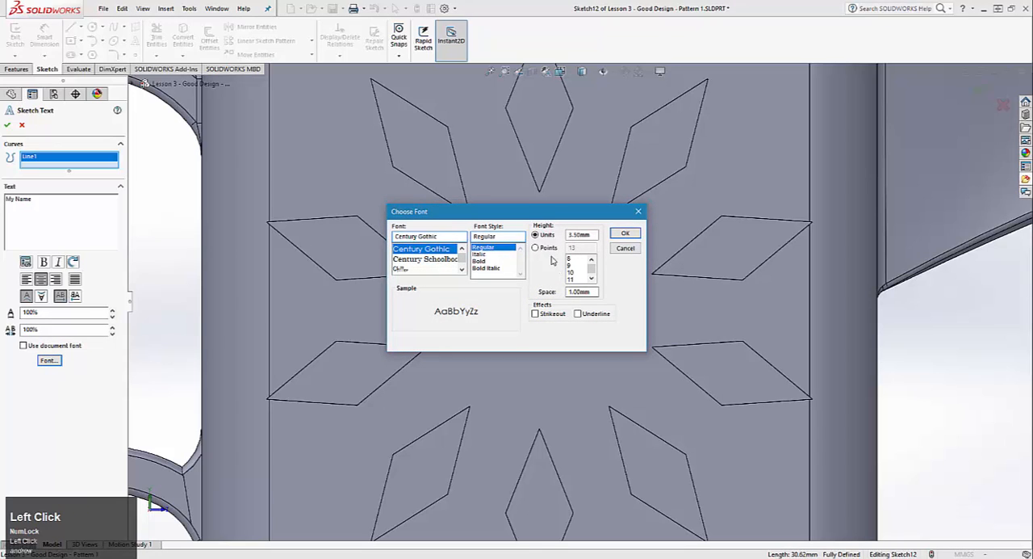
left_click(546, 249)
left_click(544, 235)
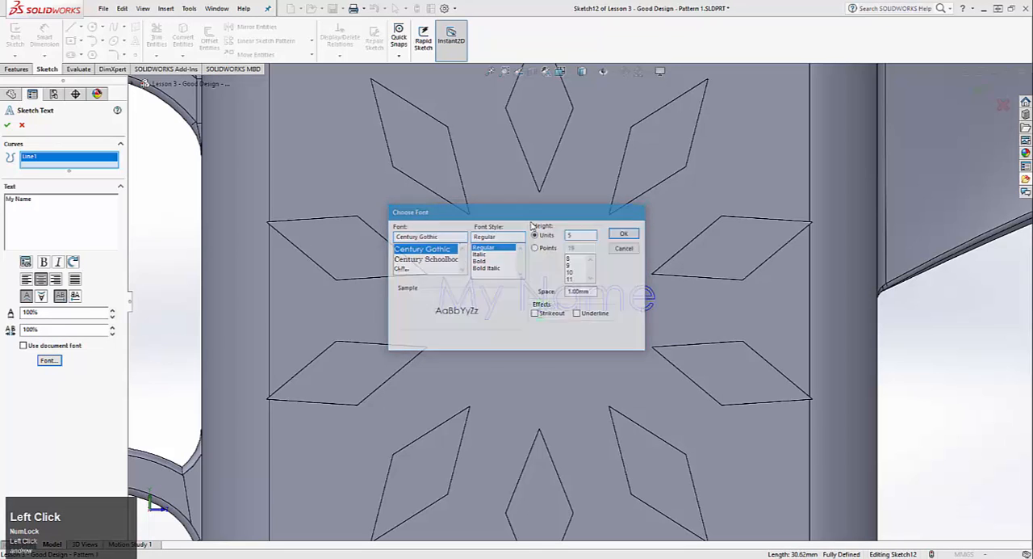
key("Return")
Change the sketch text's font style to Bold and accept the text
left_click(49, 360)
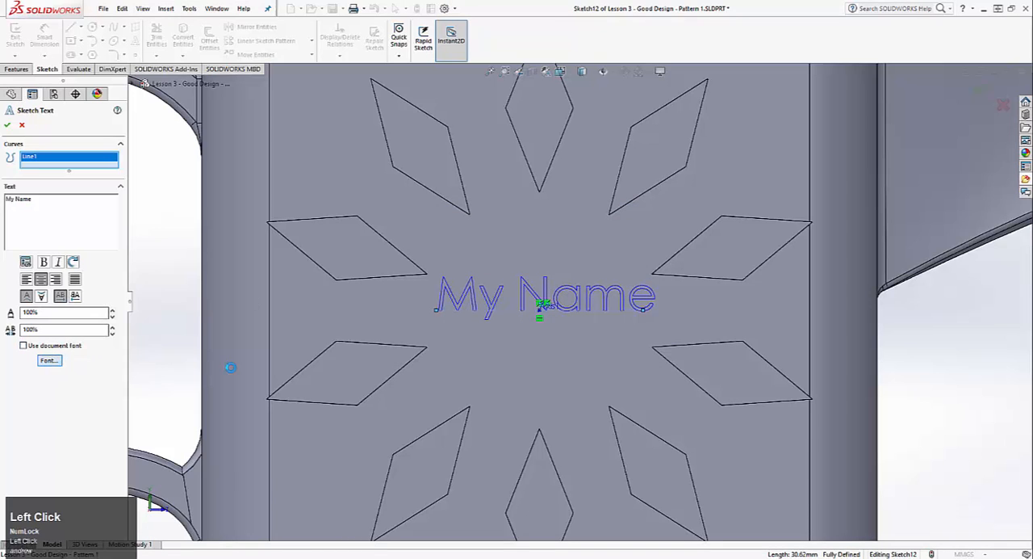
left_click(488, 261)
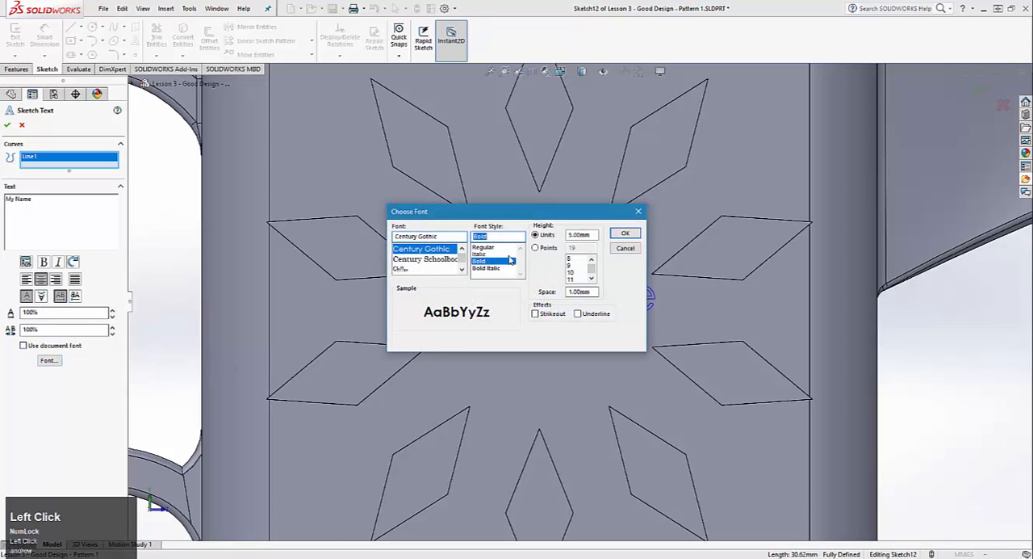
left_click(637, 232)
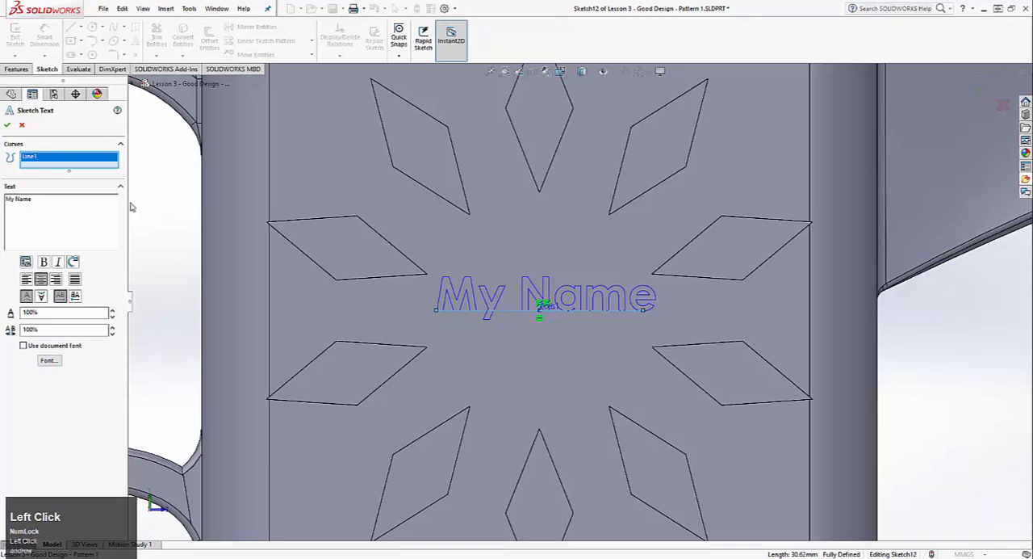
left_click(7, 124)
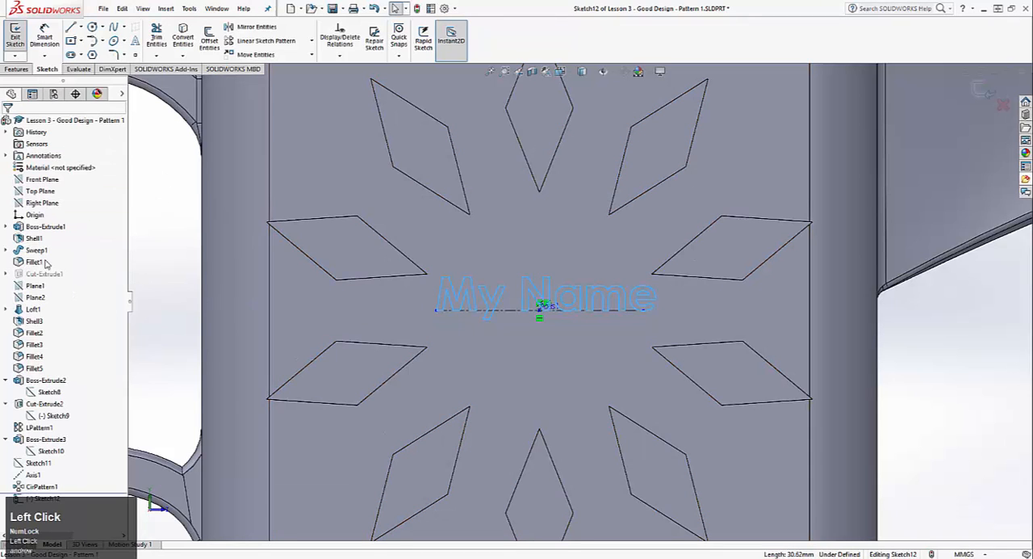
scroll(38, 478, "down", 2)
scroll(27, 488, "up", 1)
right_click(17, 498)
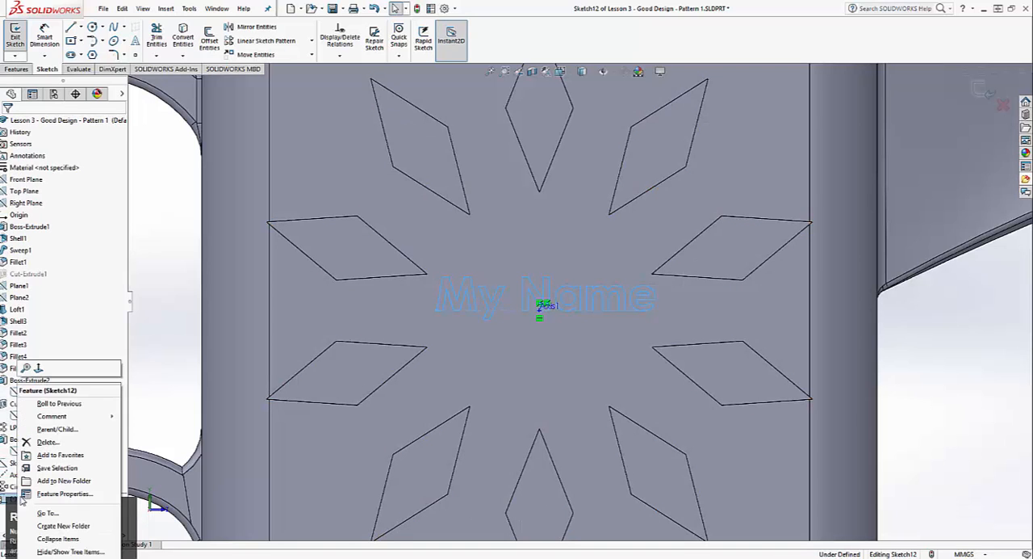
left_click(170, 301)
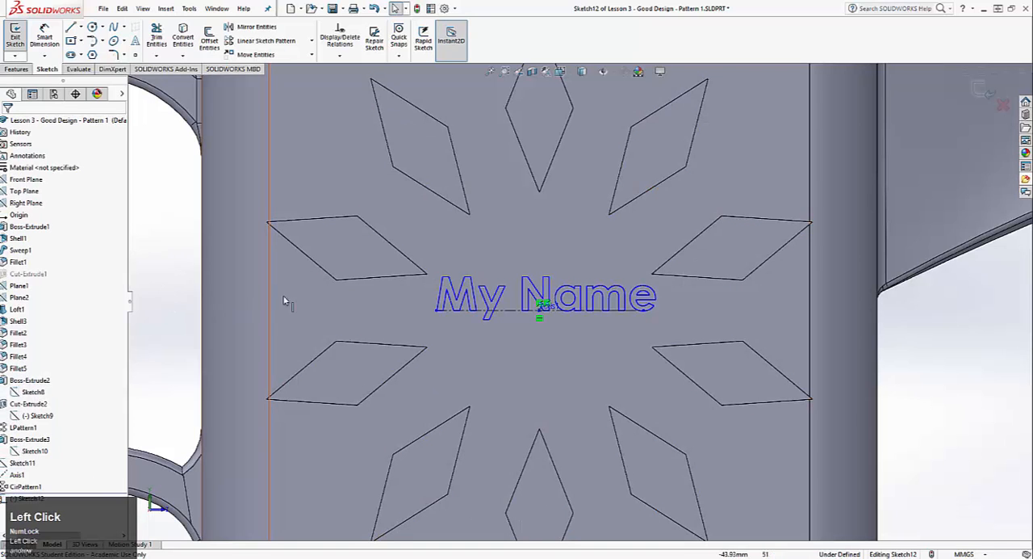
Try flipping the "My Name" sketch text vertically and return it to upright
left_click(464, 303)
double_click(464, 304)
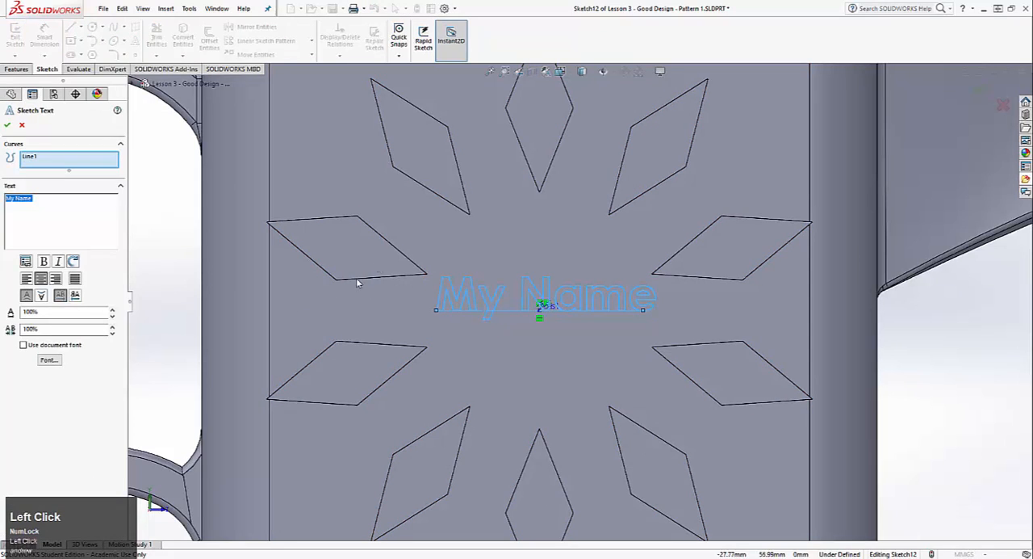
left_click(41, 296)
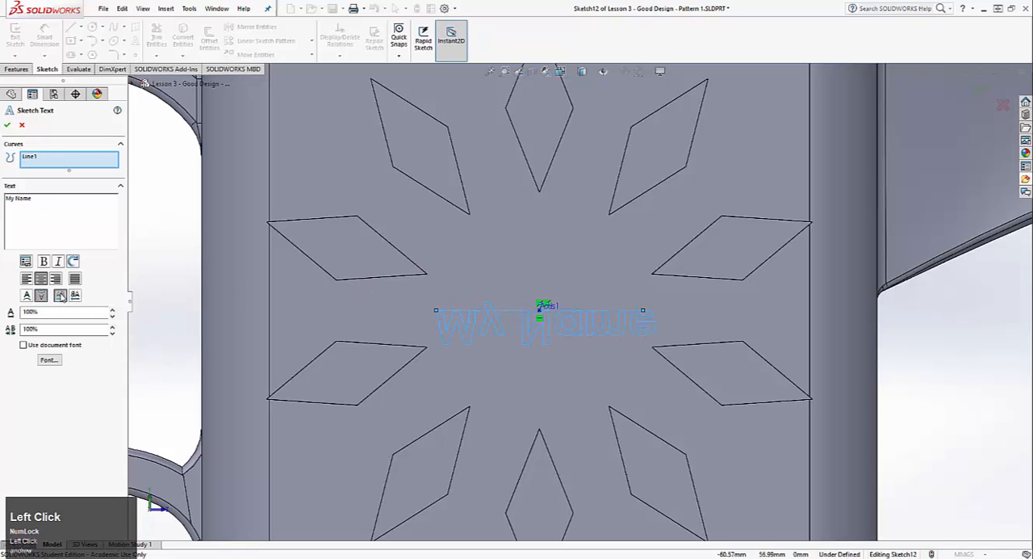
left_click(27, 295)
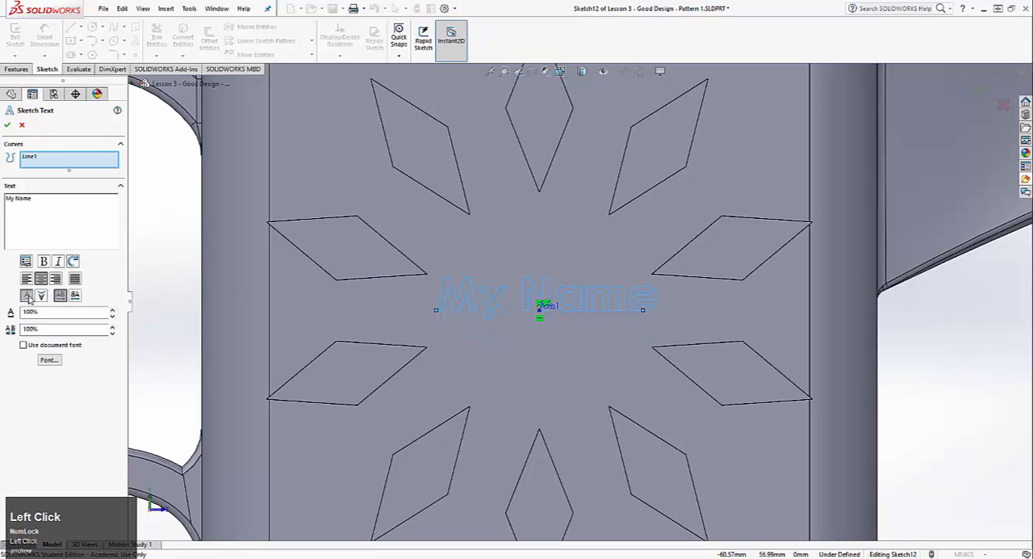
left_click(7, 124)
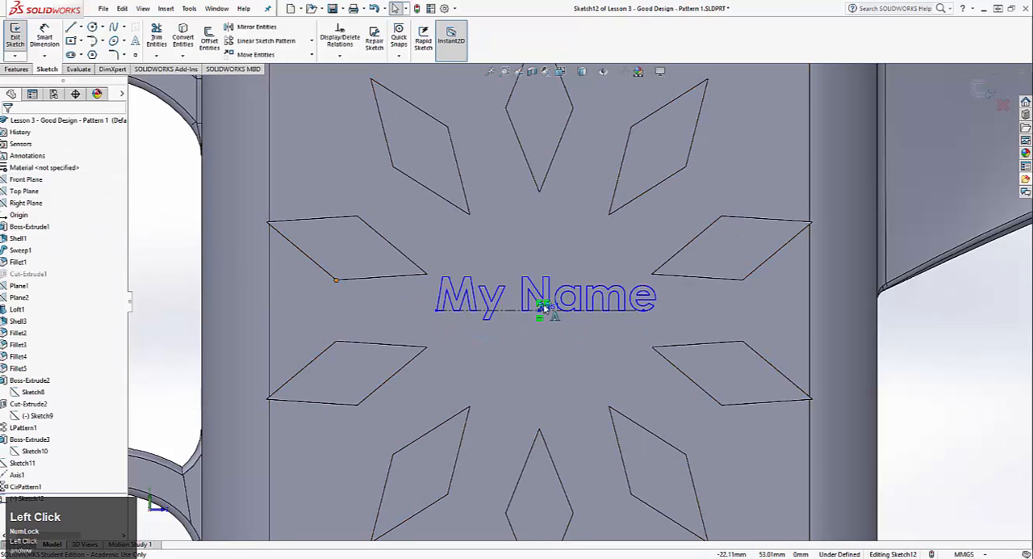
Stretch the text's construction guide line symmetrically about the pattern's axis to about 43 mm long
left_click_drag(433, 312, 469, 312)
left_click(176, 311)
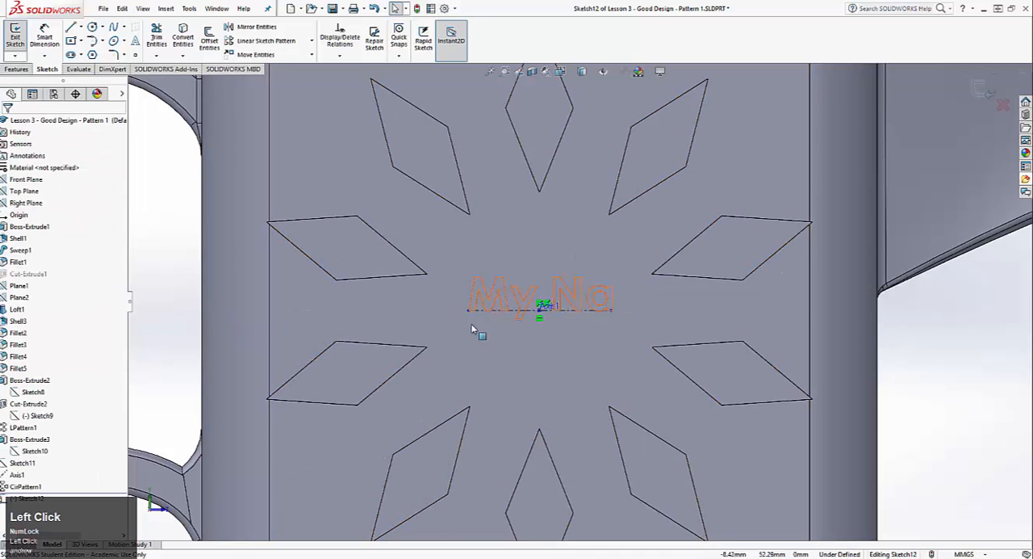
left_click_drag(471, 313, 499, 307)
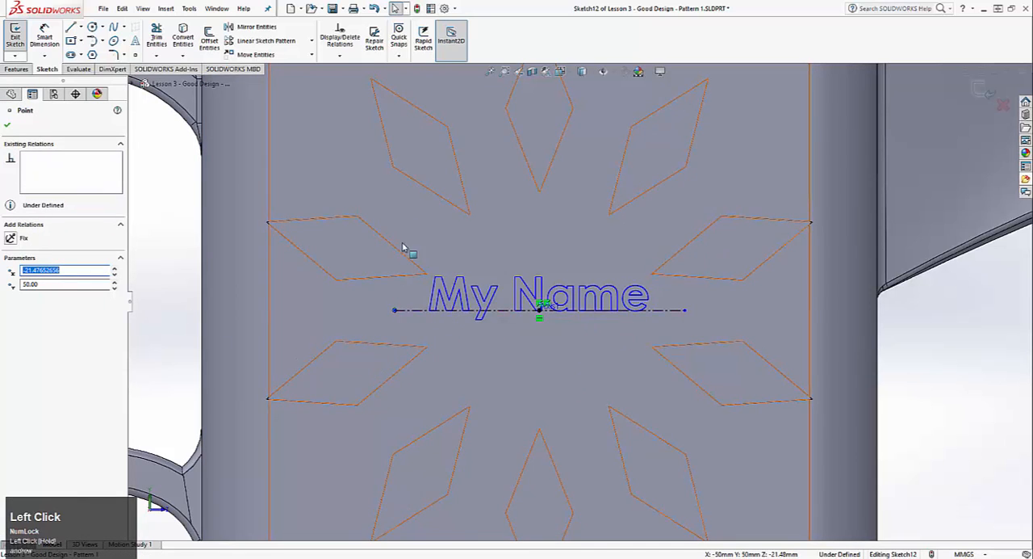
left_click(543, 251)
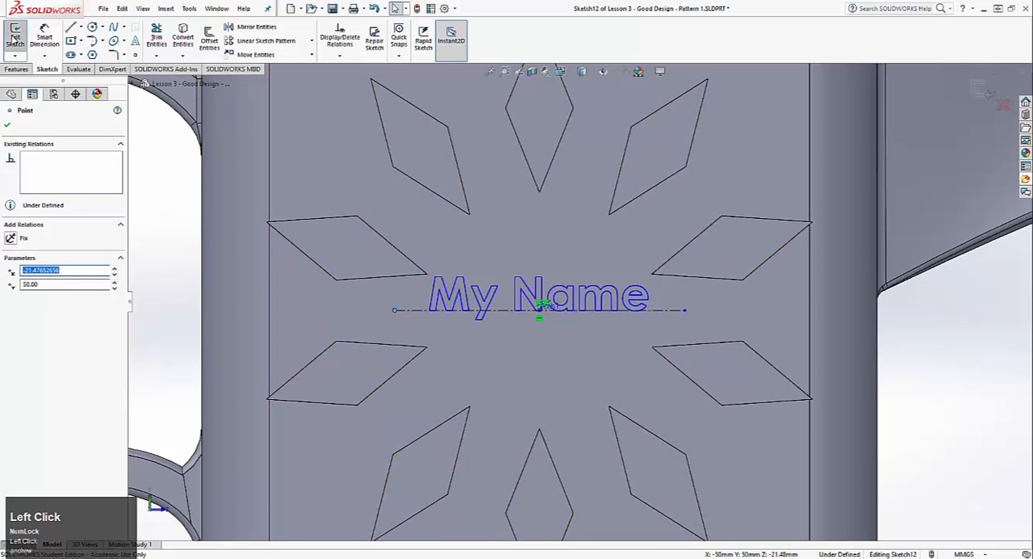
Extrude the "My Name" text outward from the can's side face
middle_click_drag(575, 289, 479, 385)
left_click(7, 125)
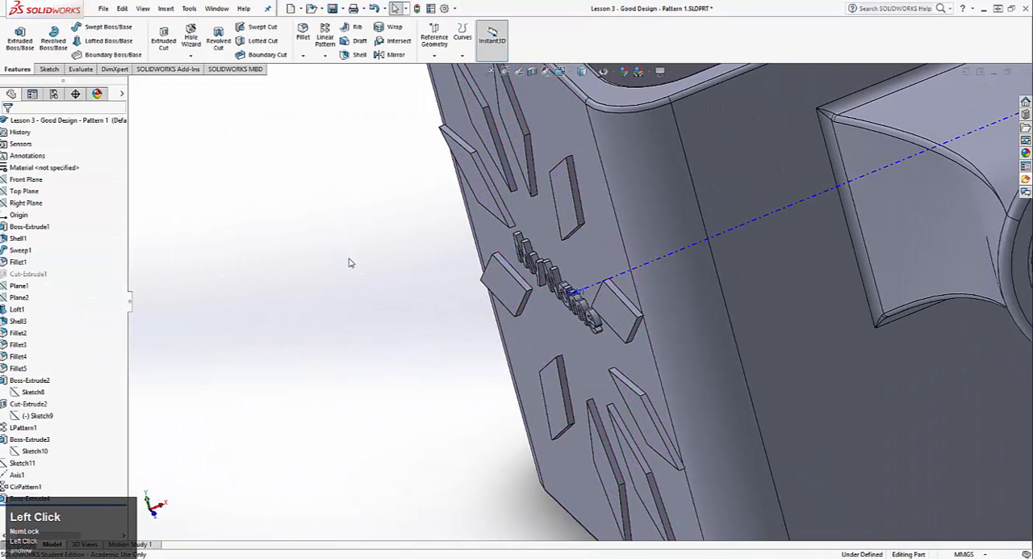
middle_click_drag(348, 261, 247, 279)
Hide the reference axis running through the centre of the circular pattern
left_click(20, 476)
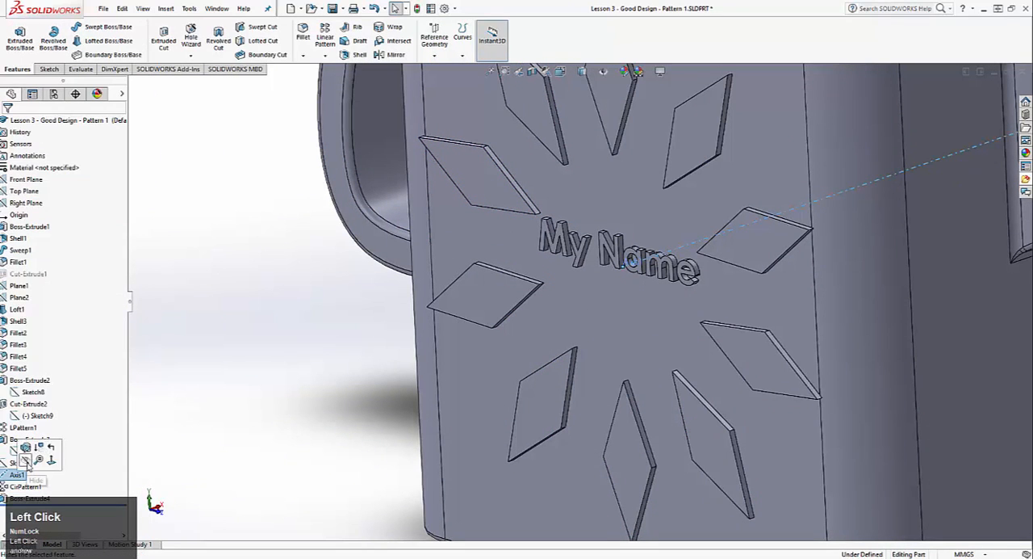
left_click(26, 462)
scroll(319, 287, "down", 5)
scroll(319, 287, "down", 3)
scroll(823, 327, "up", 3)
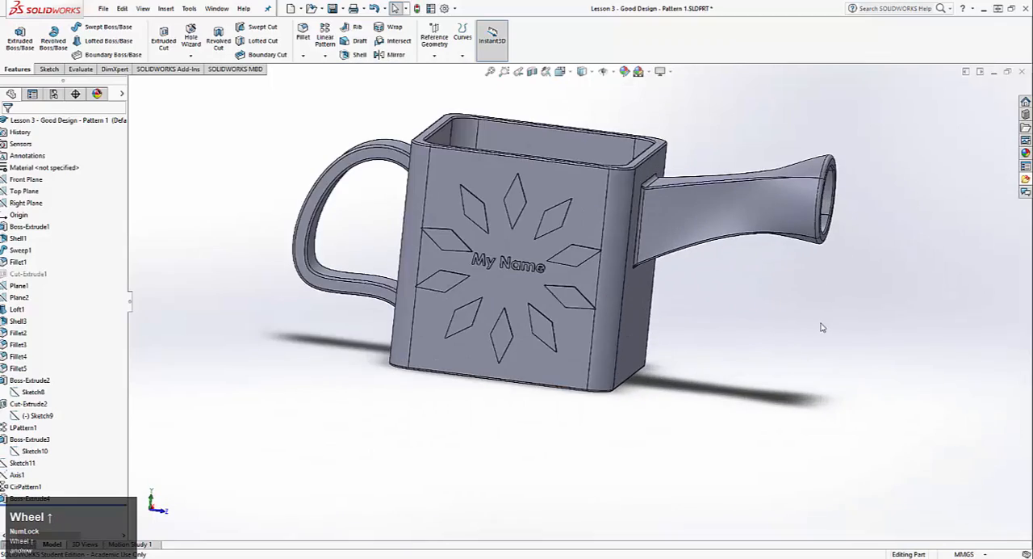
Examine the can's diamond grid, then open Lesson 3 - Bad + Pattern v2 and compare its body, spout and diamonds
middle_click_drag(711, 322, 600, 264)
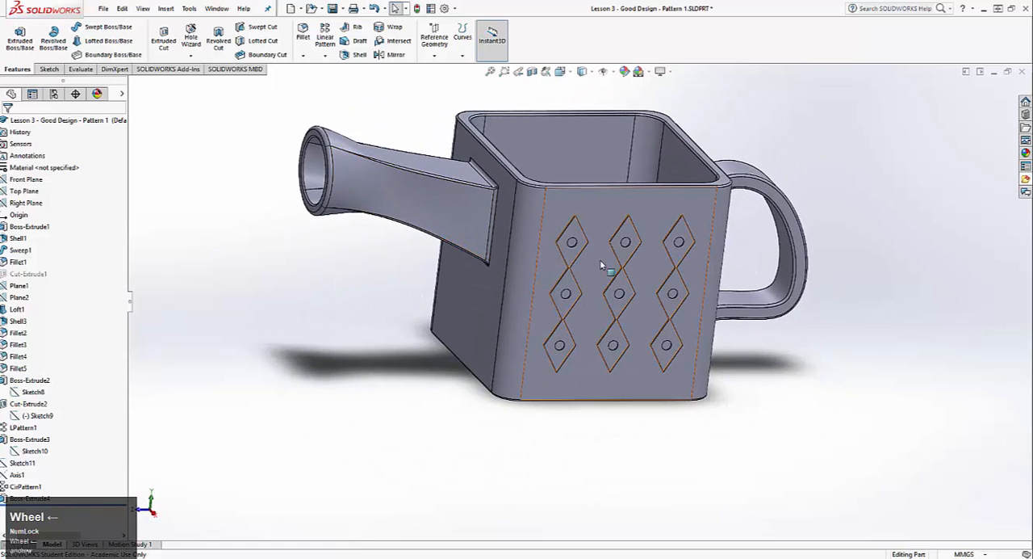
scroll(620, 249, "up", 2)
scroll(581, 170, "down", 4)
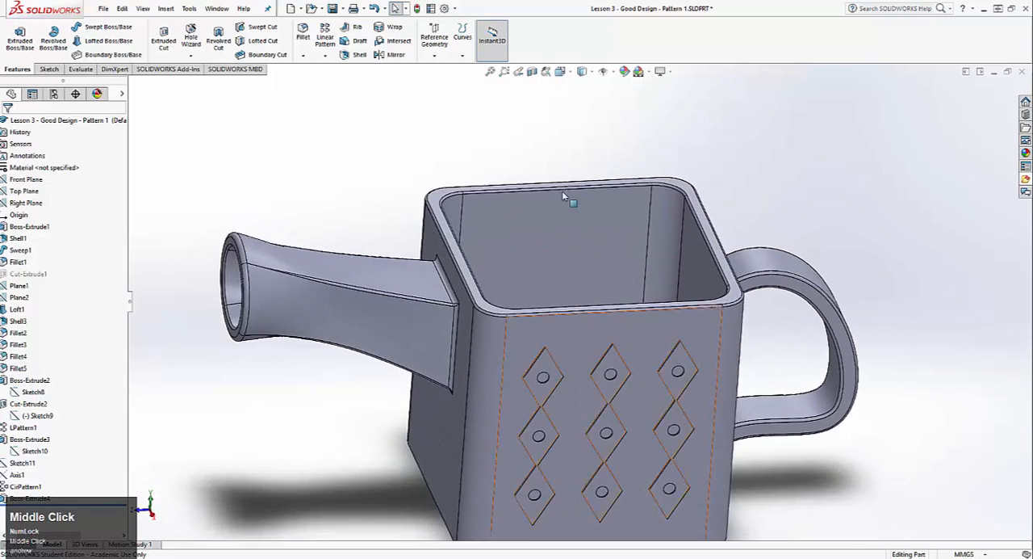
key("ctrl+Tab")
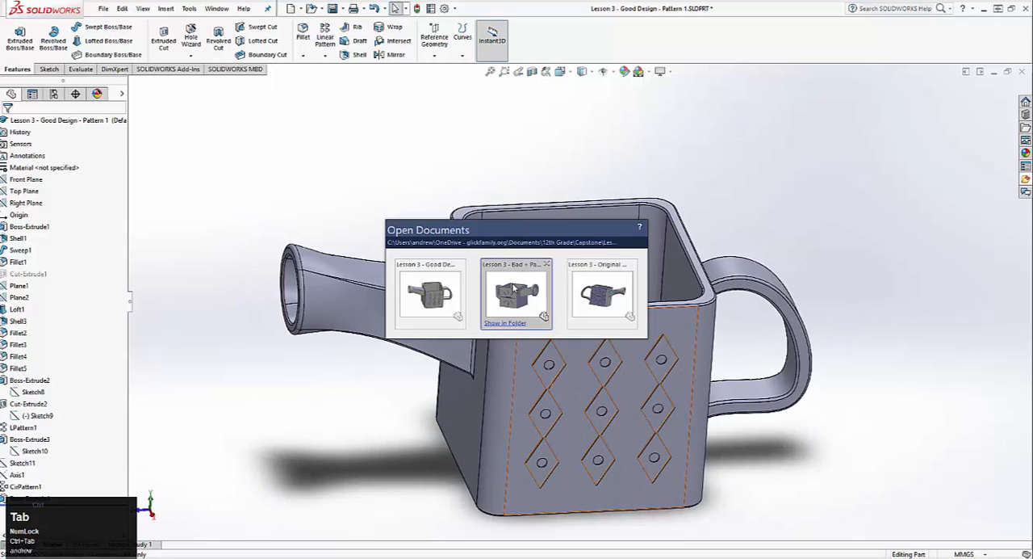
key("ctrl+Tab")
scroll(565, 288, "up", 3)
middle_click_drag(703, 315, 557, 451)
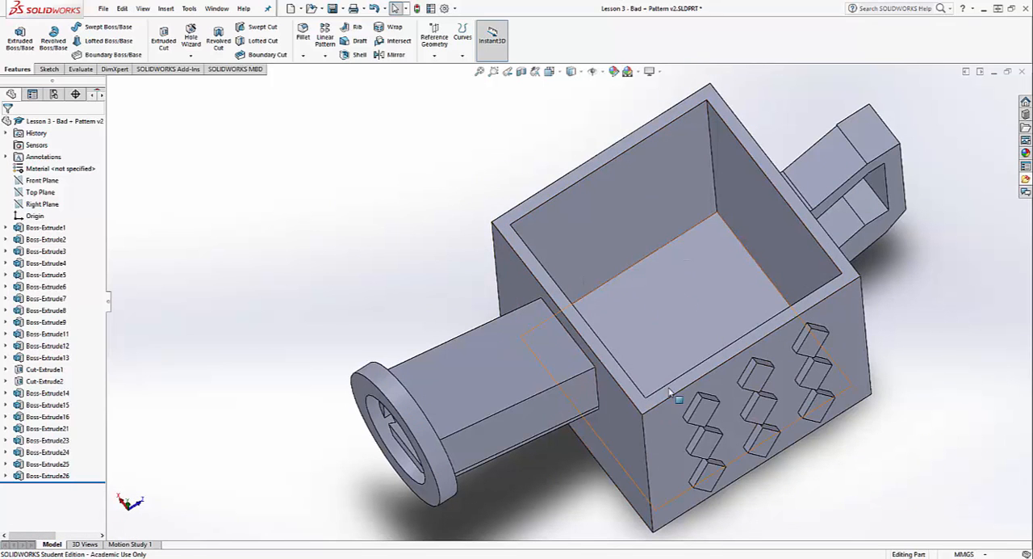
middle_click_drag(662, 216, 647, 266)
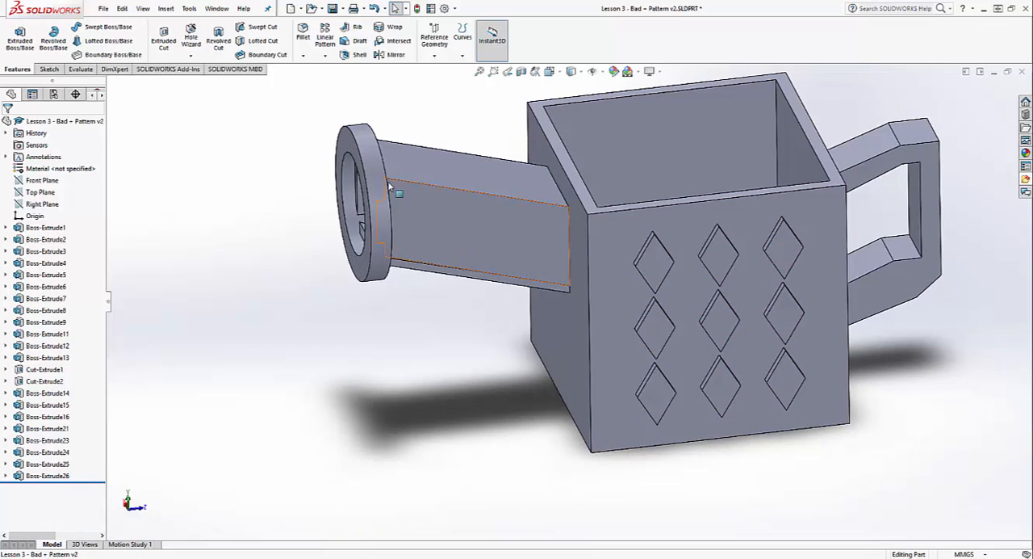
middle_click_drag(450, 234, 473, 173)
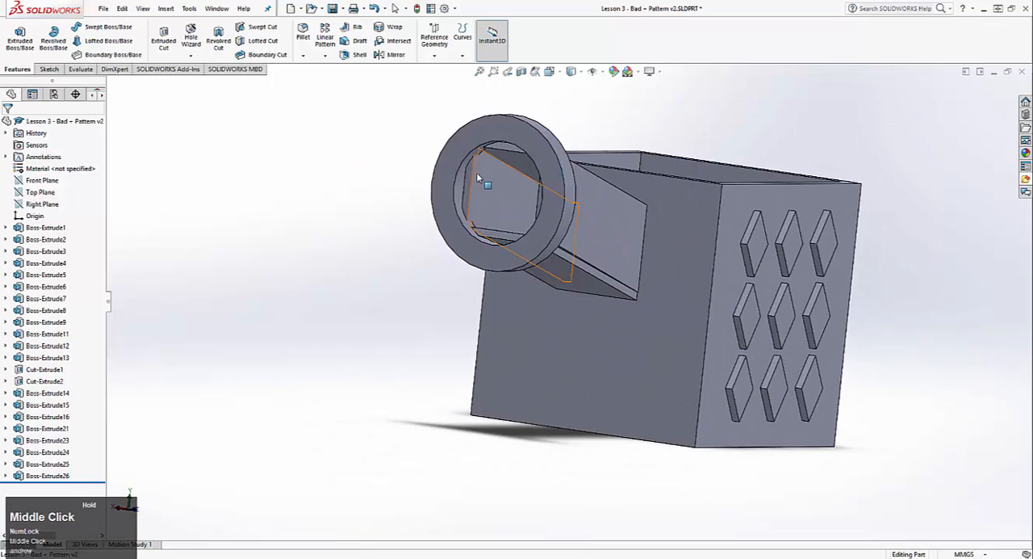
scroll(619, 271, "up", 5)
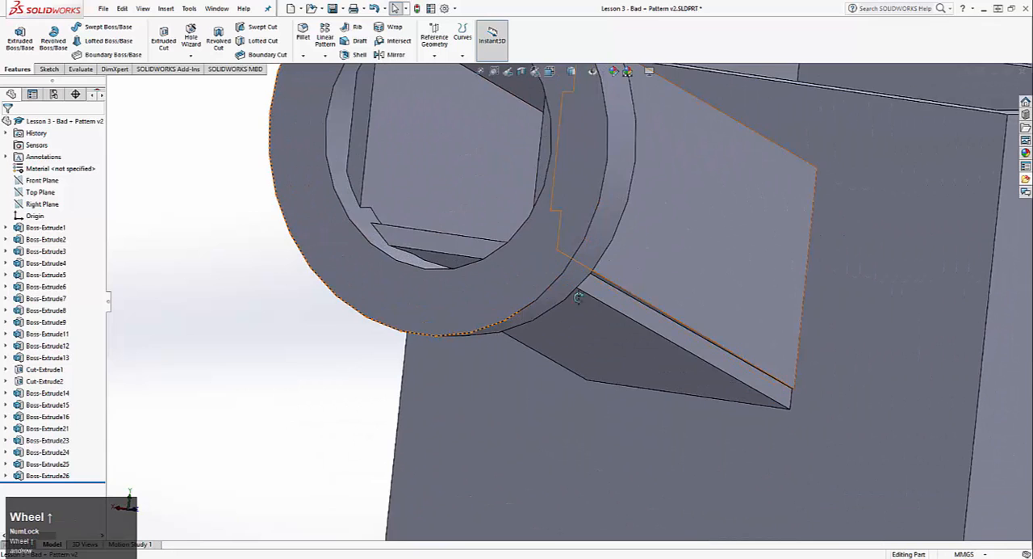
scroll(619, 271, "down", 6)
middle_click_drag(614, 242, 725, 287)
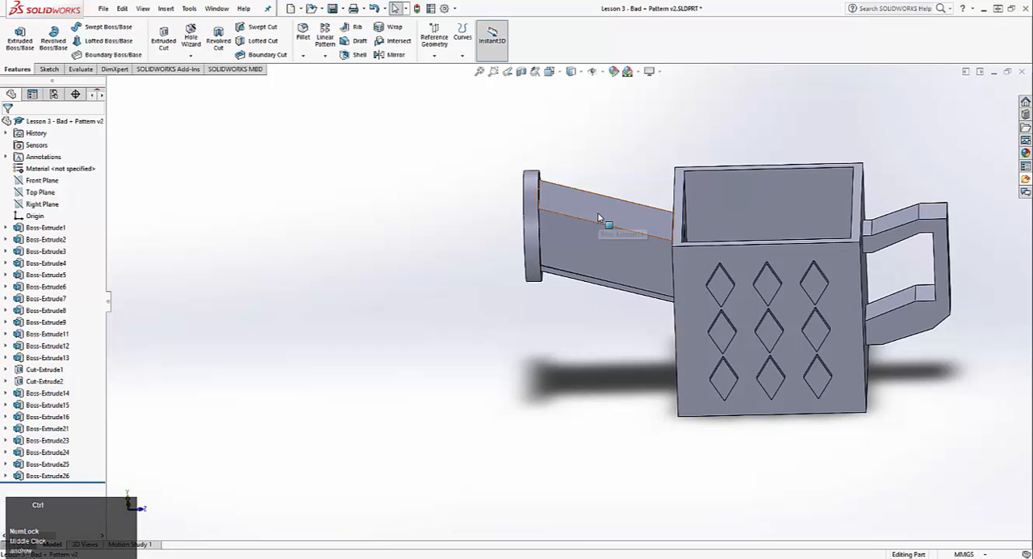
Return to Lesson 3 - Good Design - Pattern 1 and examine its body extrusion, shell, swept handle and lofted spout
key("ctrl+Tab")
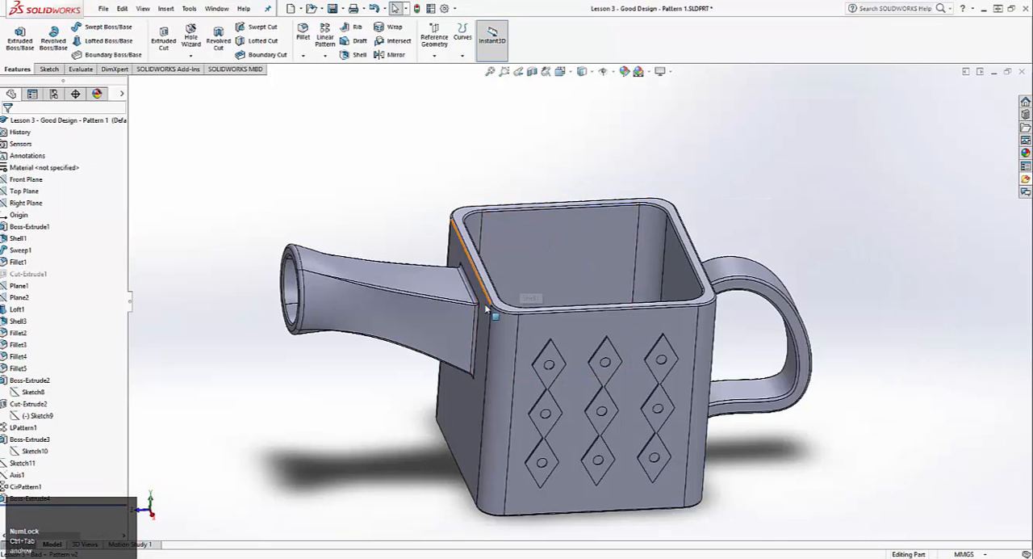
middle_click_drag(523, 245, 394, 392)
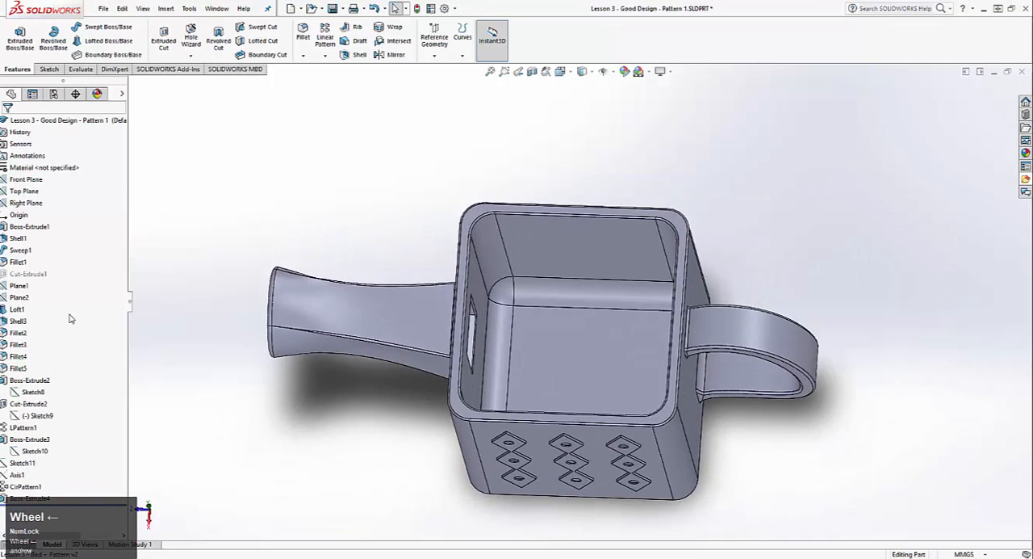
left_click(42, 227)
left_click(34, 239)
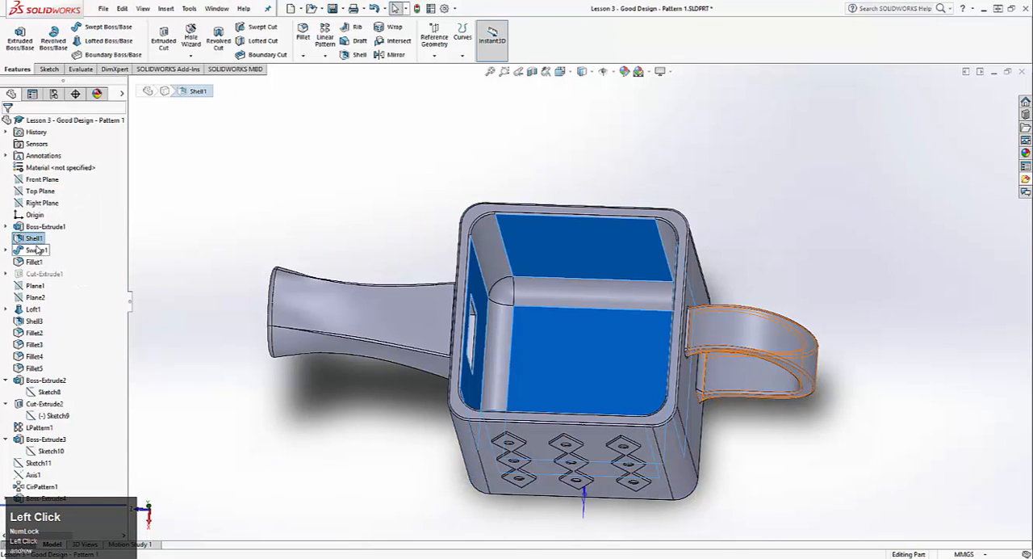
left_click(36, 250)
middle_click_drag(577, 339, 678, 296)
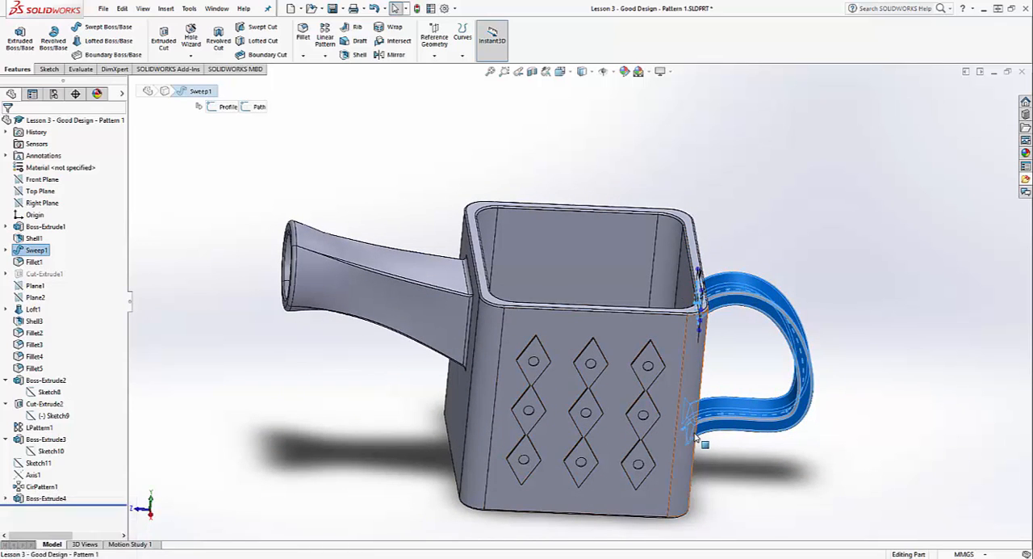
middle_click_drag(704, 434, 687, 381)
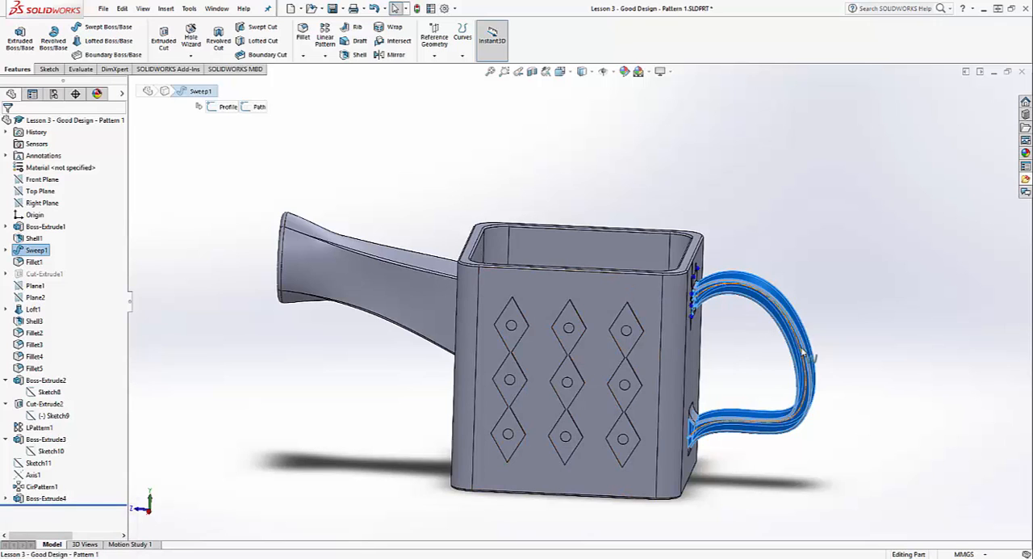
left_click(841, 398)
left_click(42, 309)
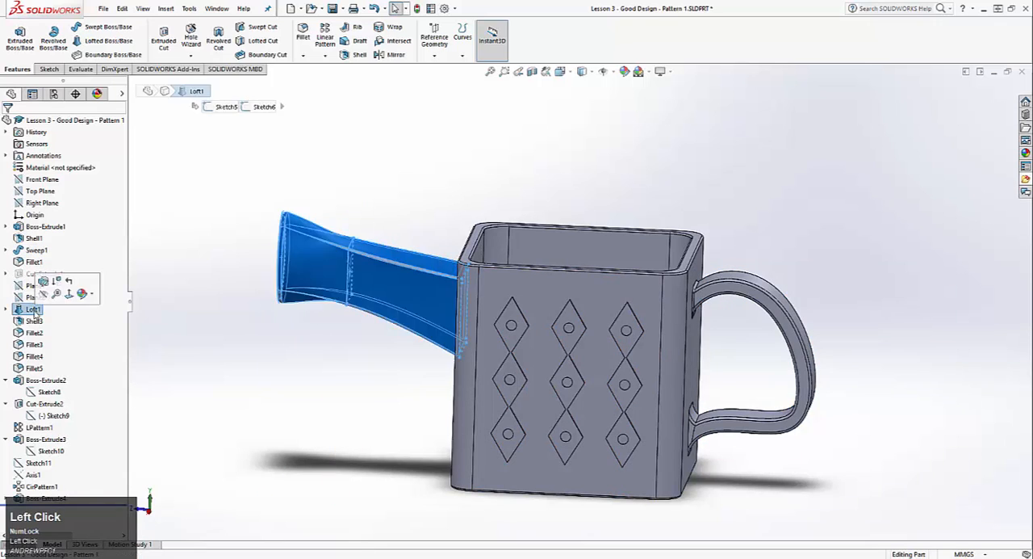
left_click(33, 297)
left_click(26, 285)
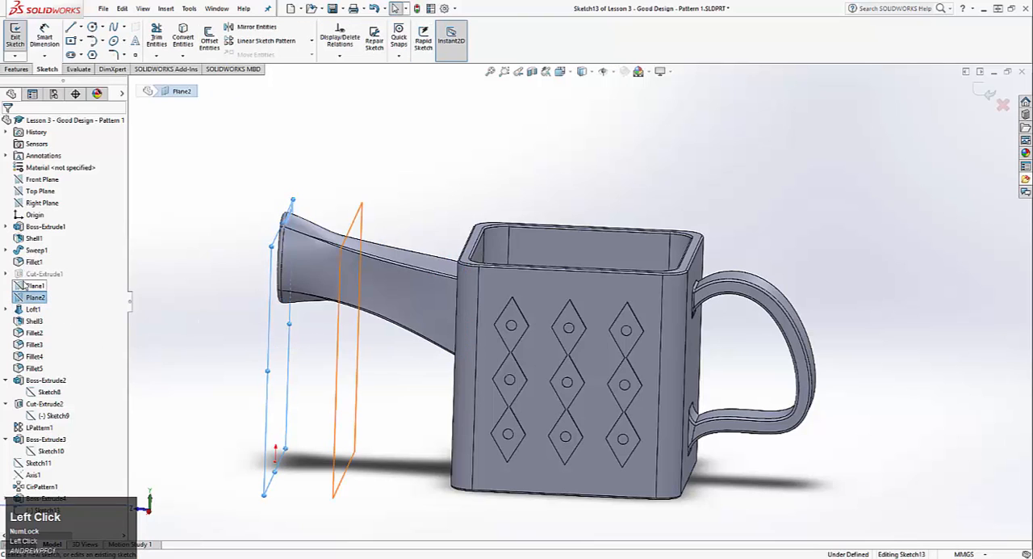
left_click(49, 297)
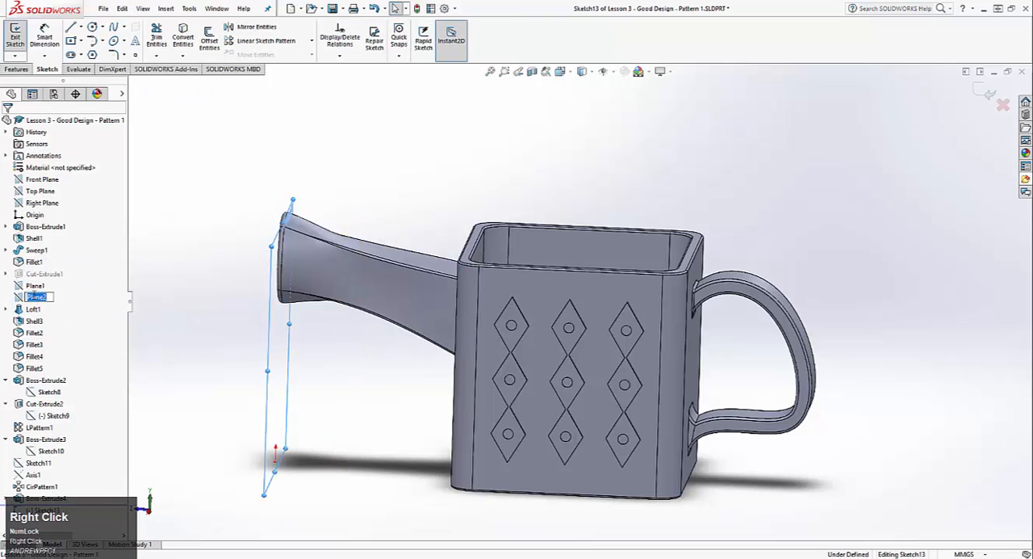
left_click(170, 311)
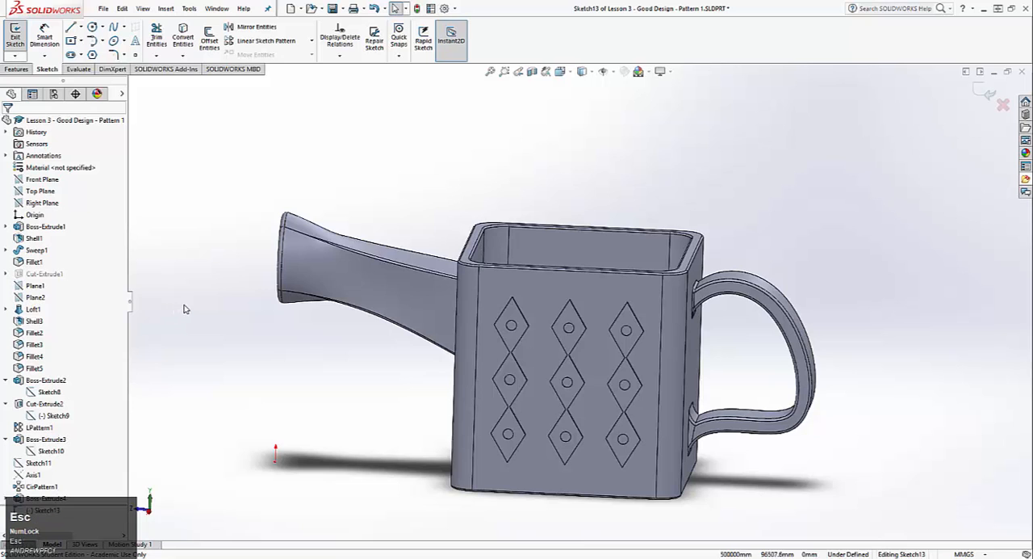
middle_click_drag(184, 310, 223, 299)
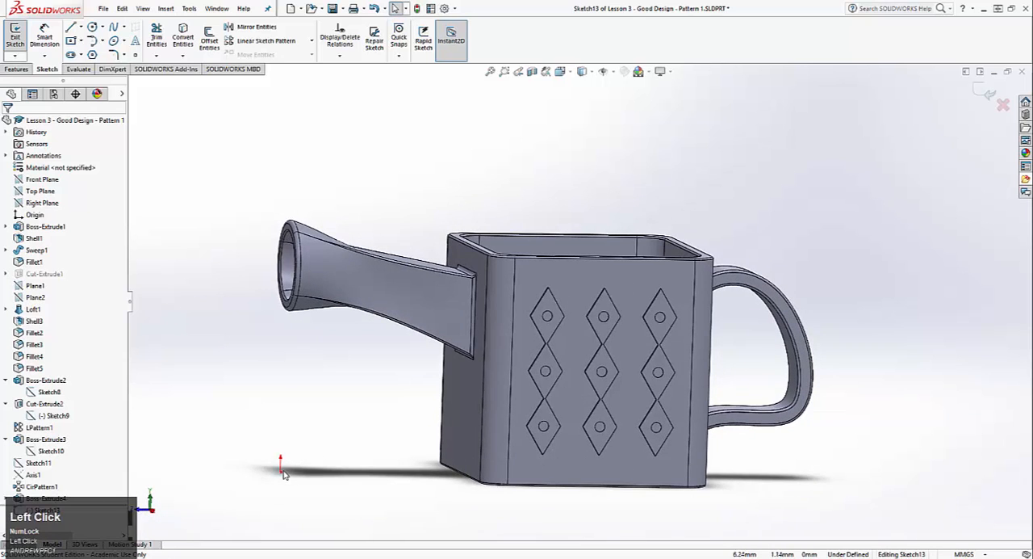
middle_click_drag(283, 474, 240, 399)
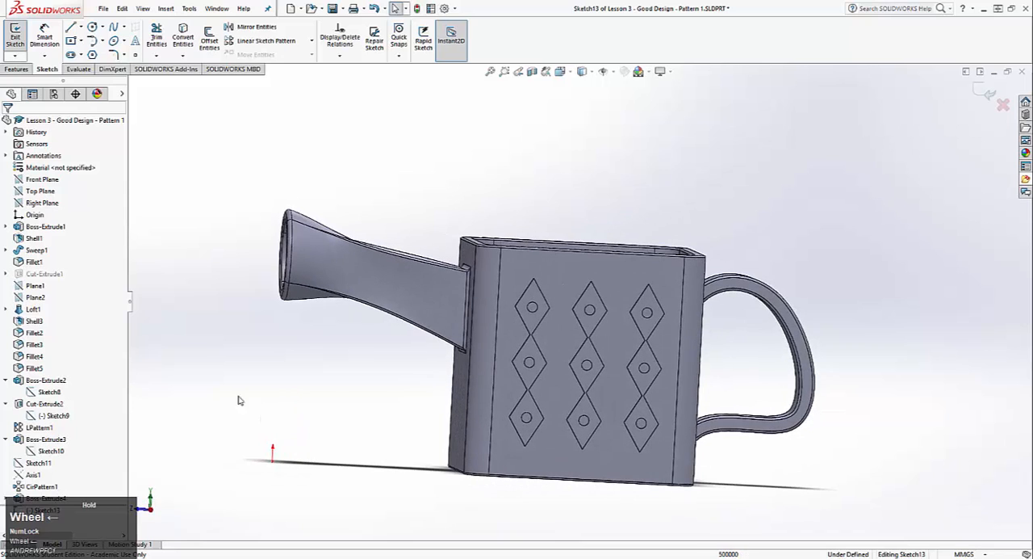
right_click(44, 292)
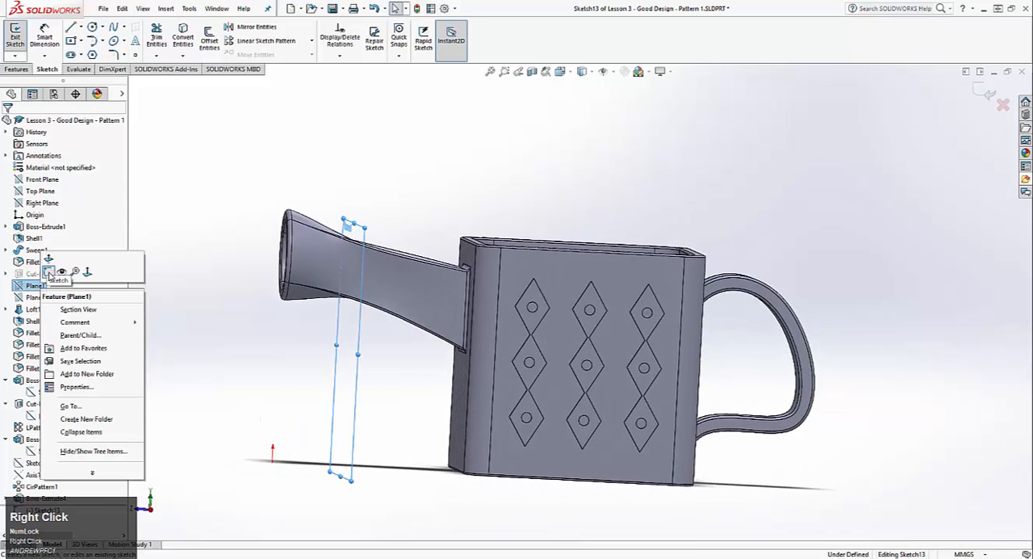
left_click(13, 37)
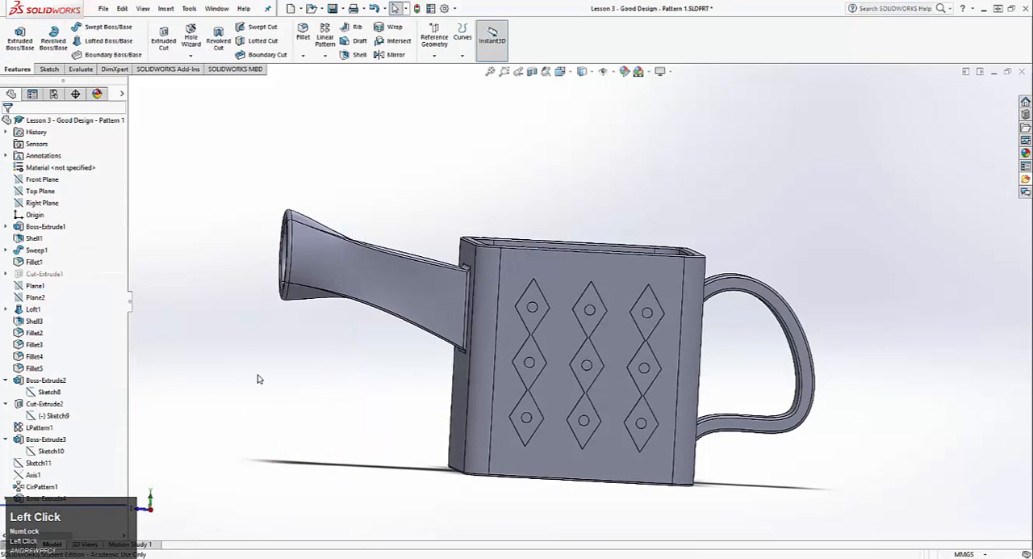
Examine the spout's loft with its profile sketches and the shell that hollows it out
scroll(318, 425, "down", 2)
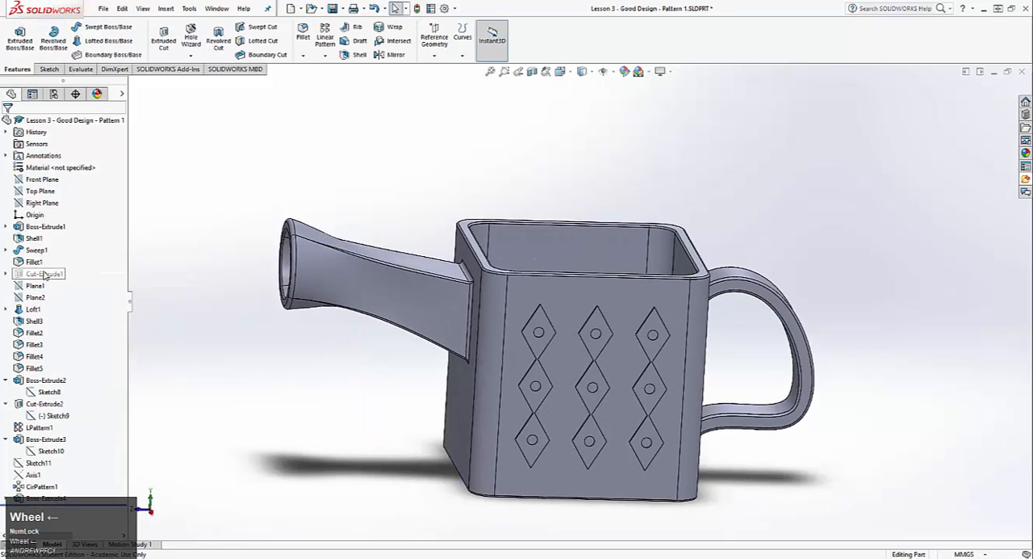
left_click(37, 310)
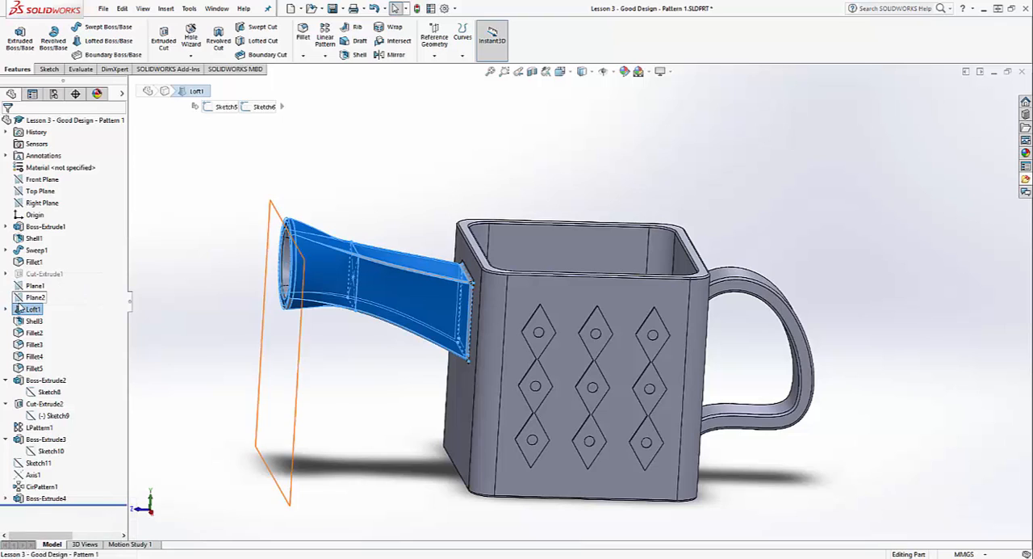
left_click(6, 310)
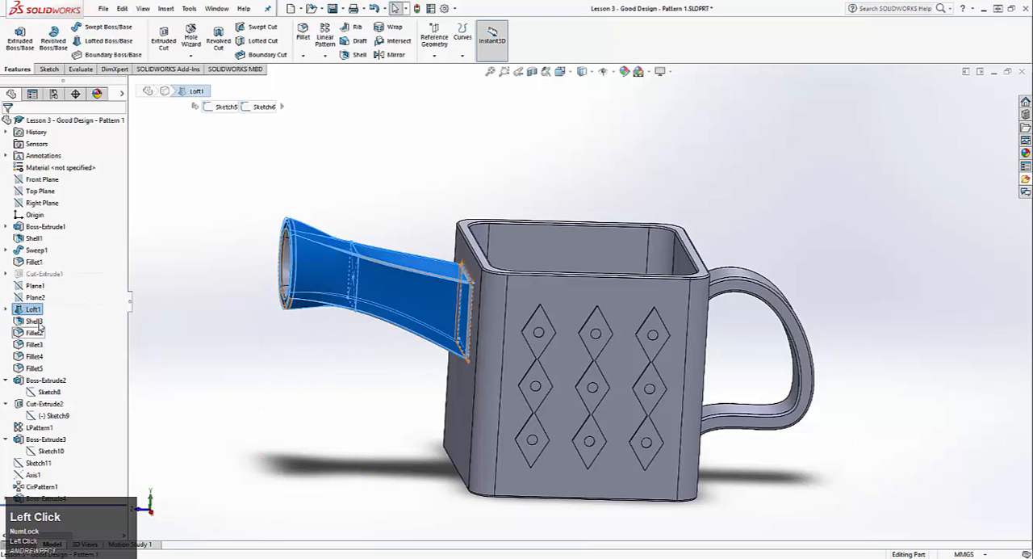
left_click(6, 310)
left_click(34, 320)
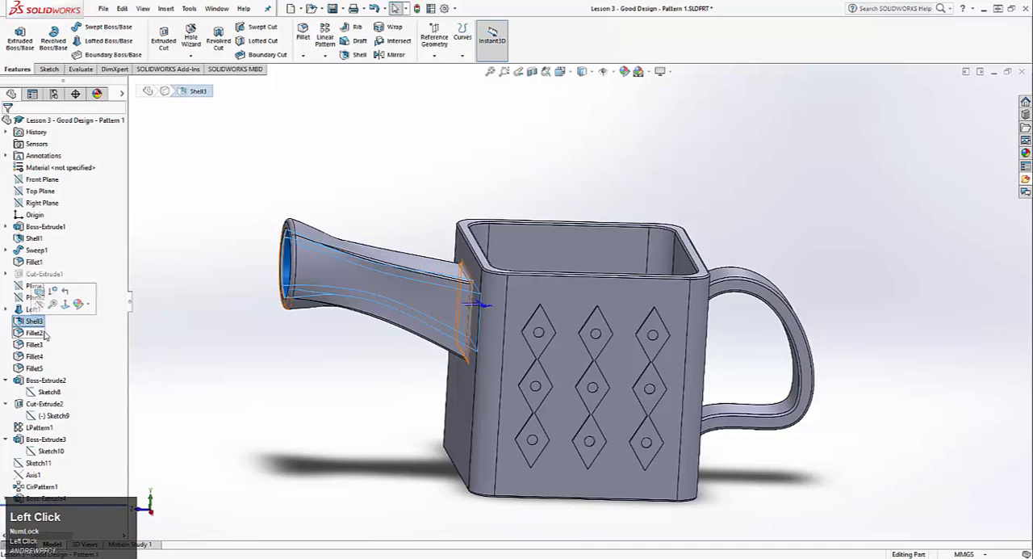
left_click(299, 350)
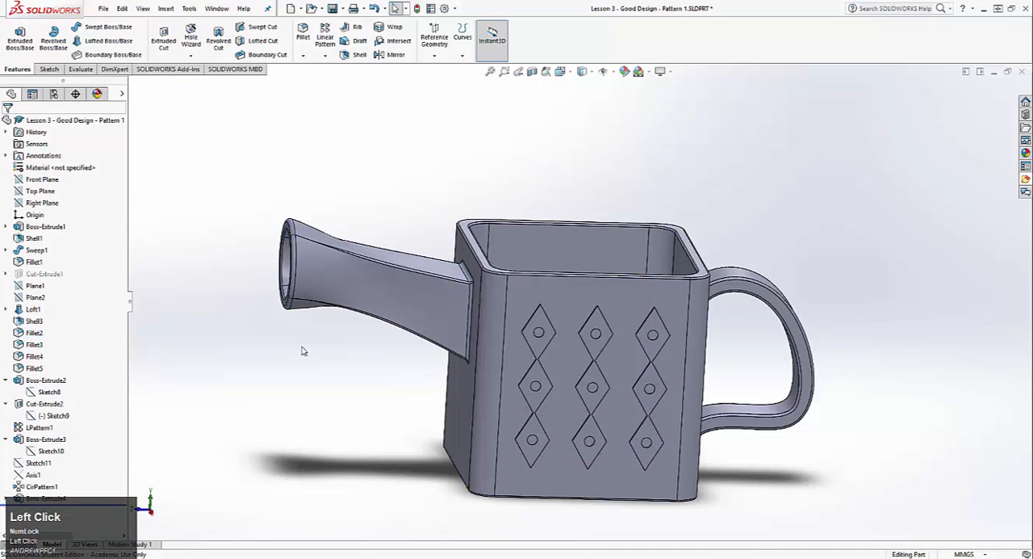
Collapse the diamond features' sketches and review the linear pattern's directions, spacing, instances and patterned features
left_click(6, 379)
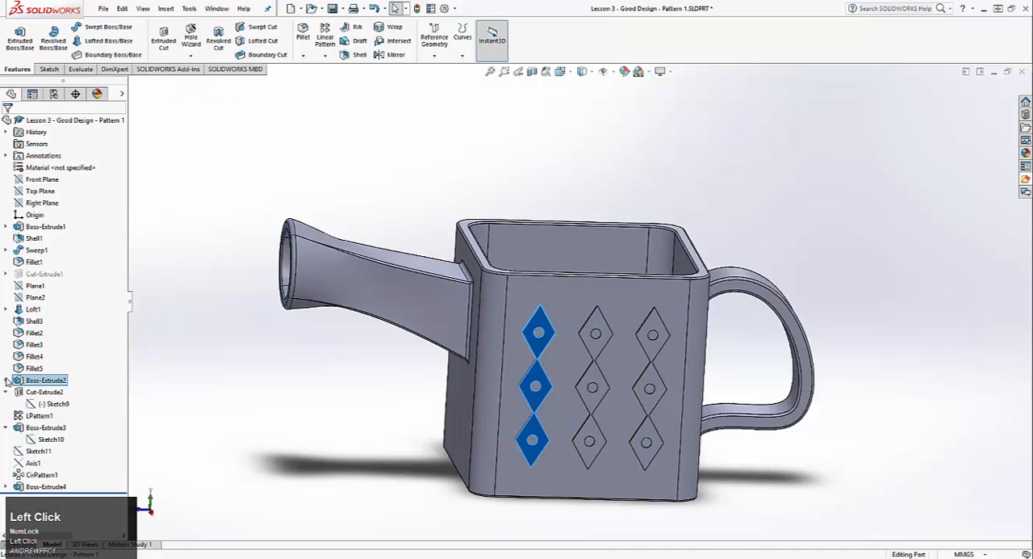
left_click(6, 393)
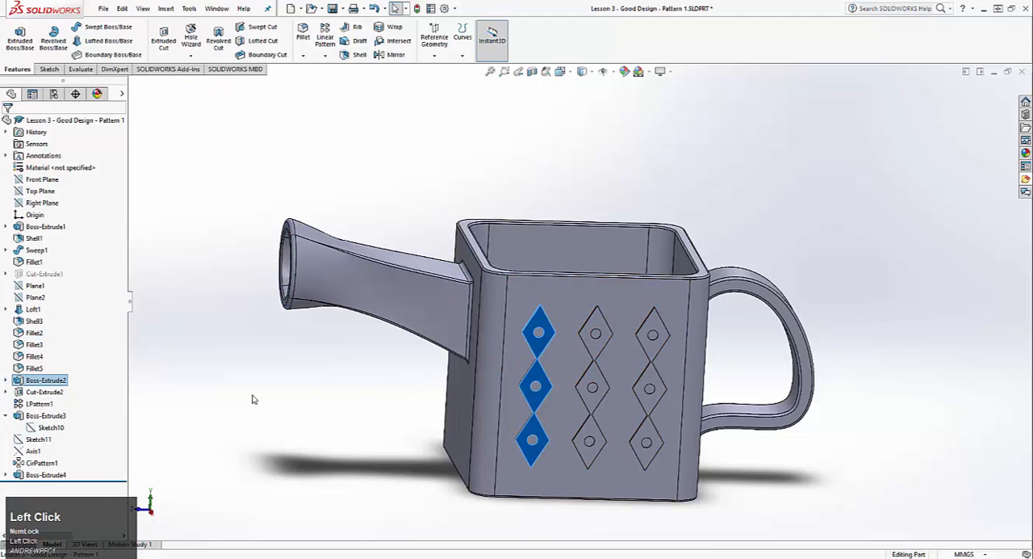
left_click(39, 403)
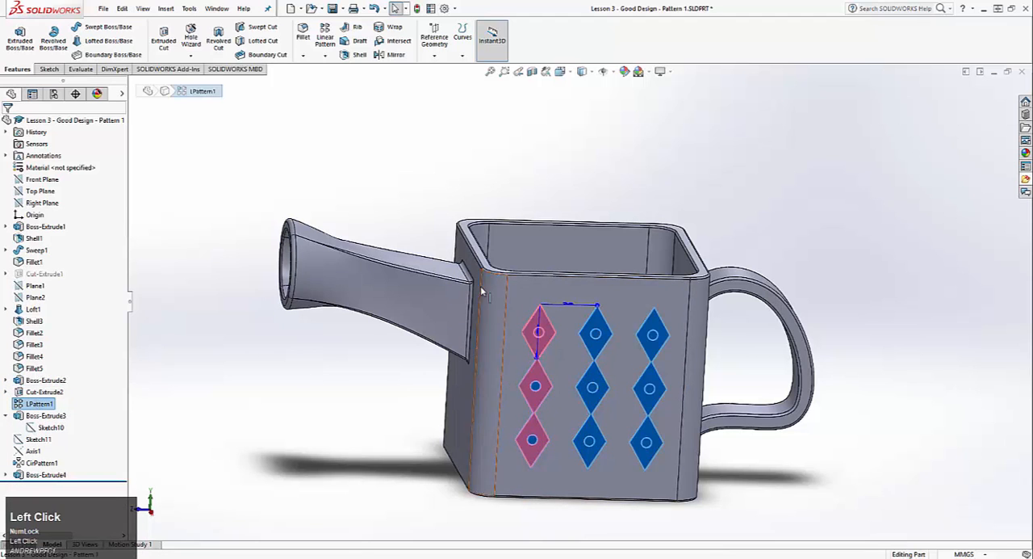
middle_click_drag(599, 313, 460, 355)
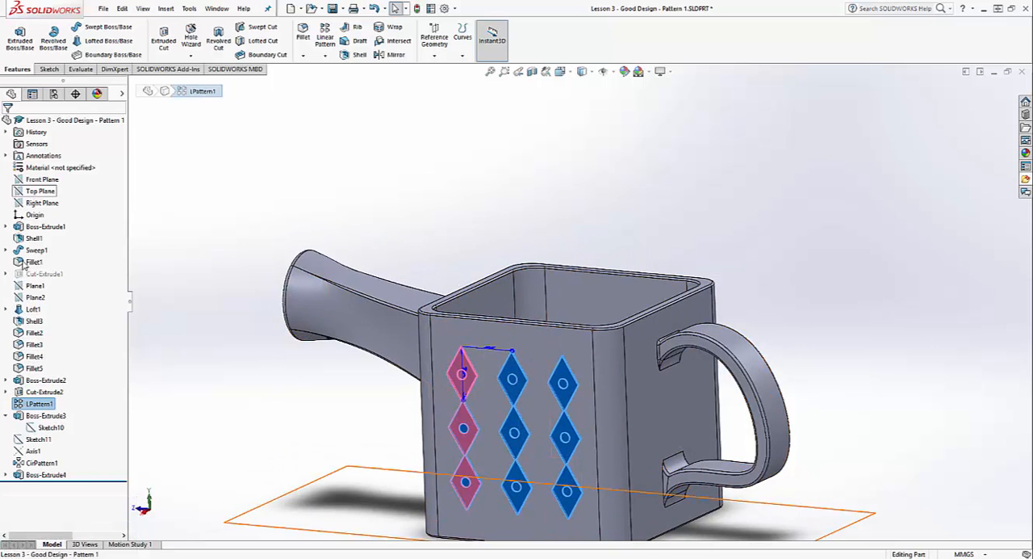
right_click(34, 404)
left_click(46, 315)
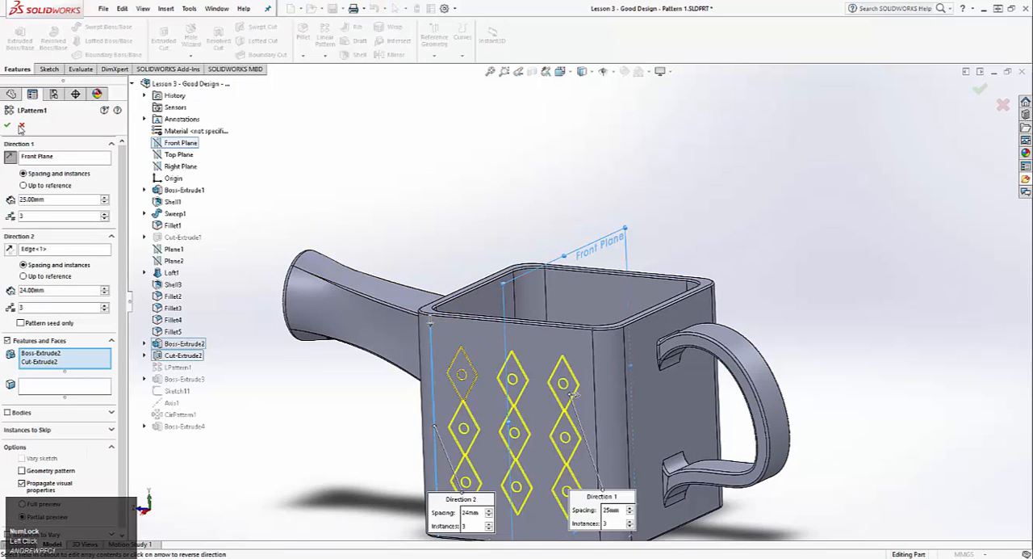
left_click(6, 124)
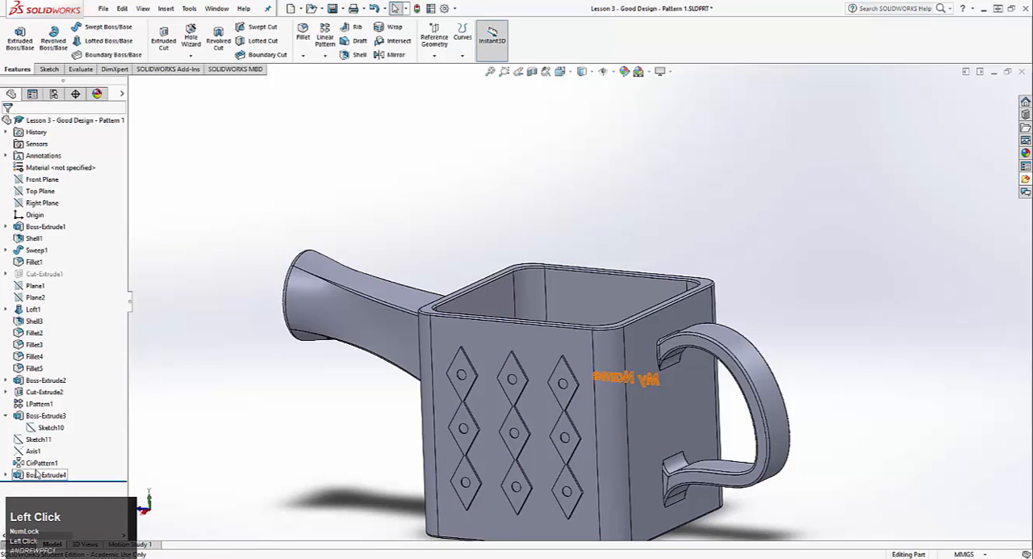
Examine the circular diamond pattern around the name text, including its reference axis and Sketch11
left_click(36, 474)
left_click(36, 462)
middle_click_drag(694, 408, 510, 411)
scroll(513, 411, "up", 2)
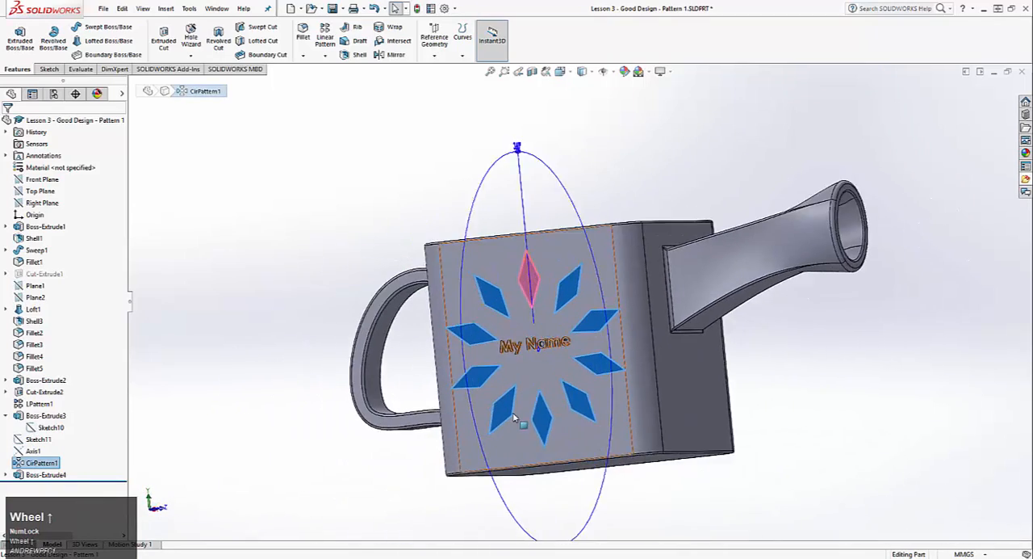
scroll(513, 411, "down", 3)
left_click(37, 452)
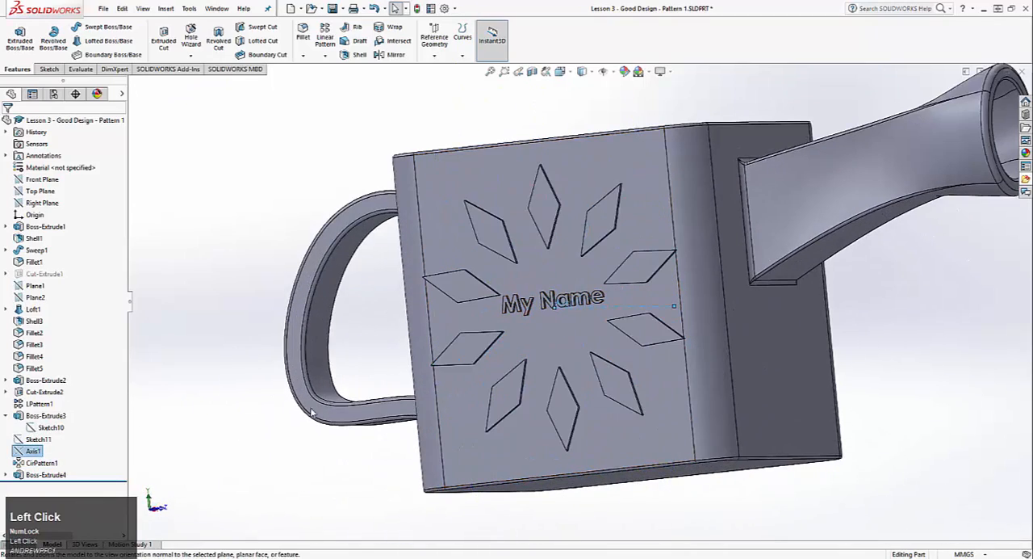
middle_click_drag(360, 343, 145, 421)
left_click(37, 440)
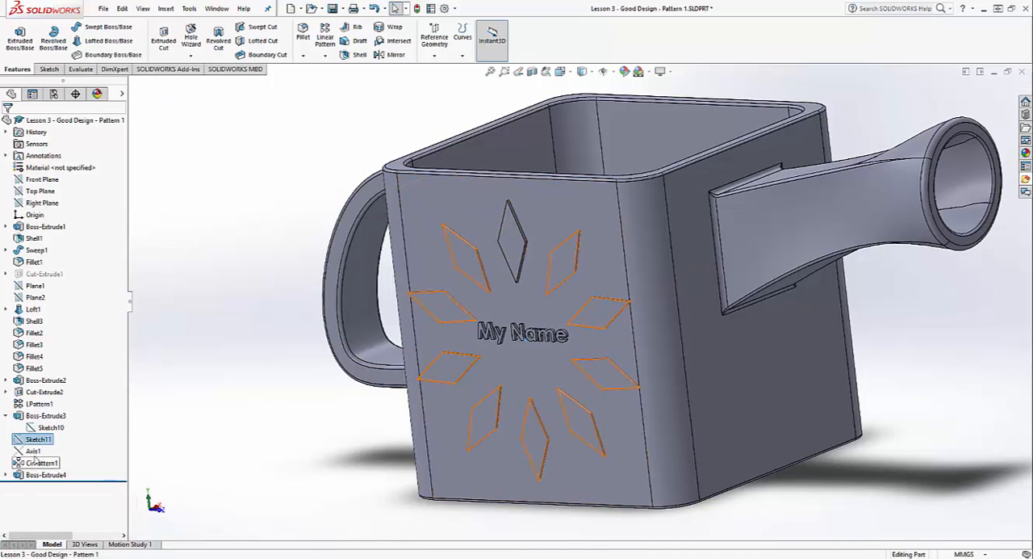
Try the Mid Plane end condition on the can body's base extrusion and discard the edit
right_click(11, 227)
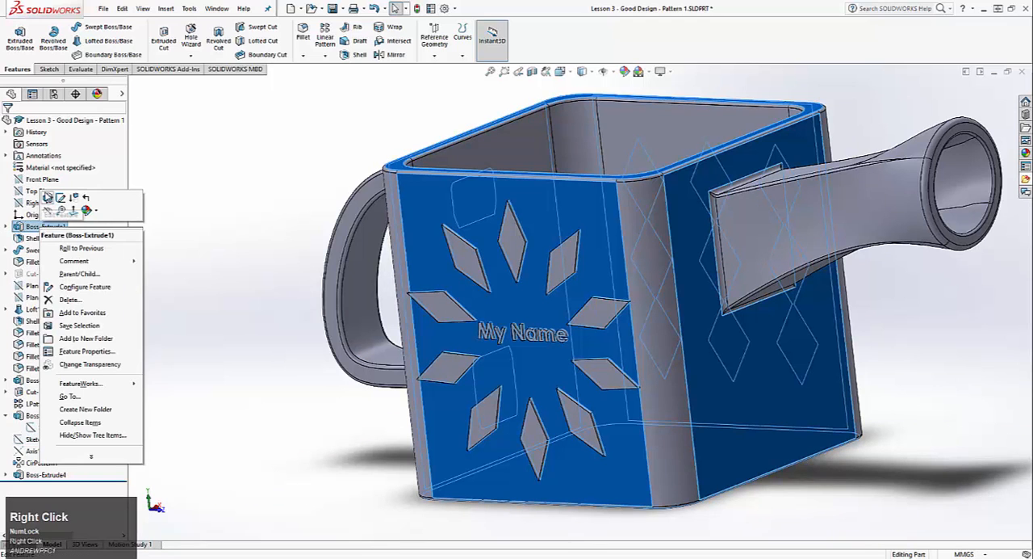
left_click(47, 196)
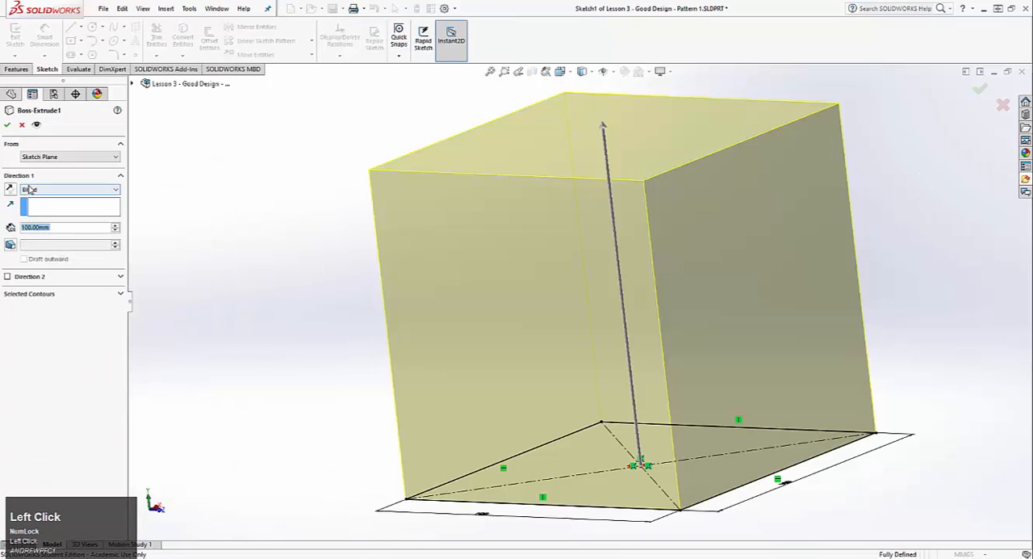
left_click(29, 189)
left_click(48, 232)
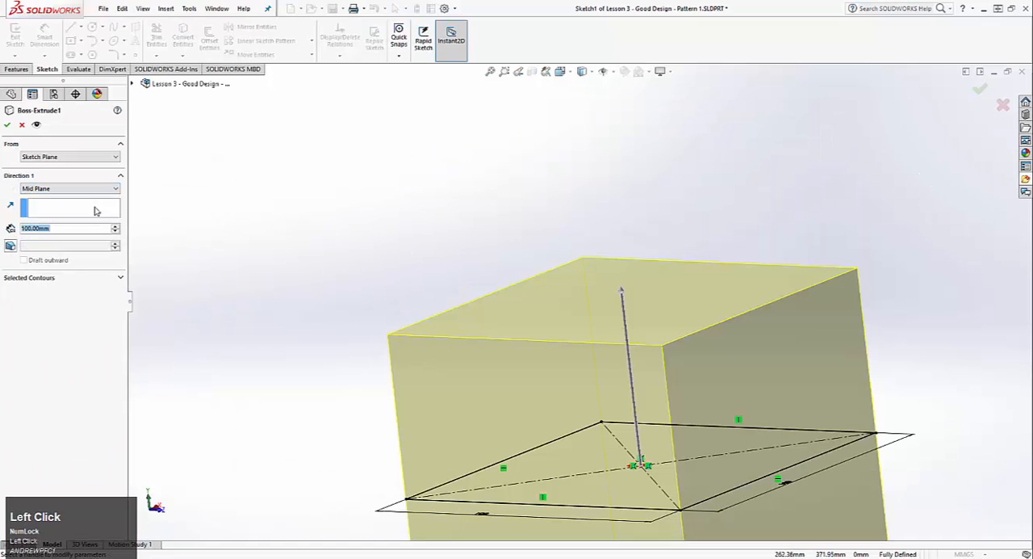
left_click(22, 125)
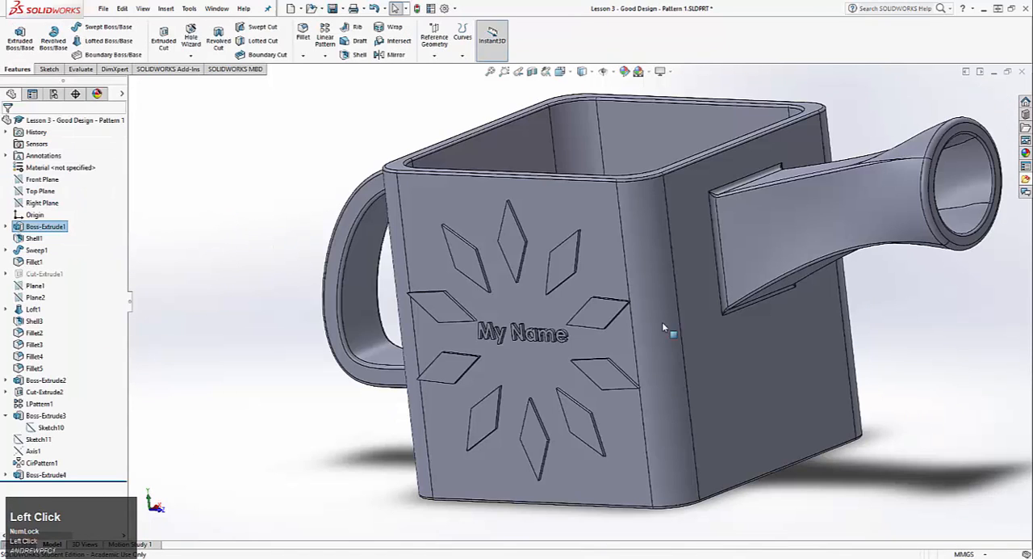
Examine the extruded "My Name" text and inspect the finished watering can from its decorated sides and spout
left_click(44, 474)
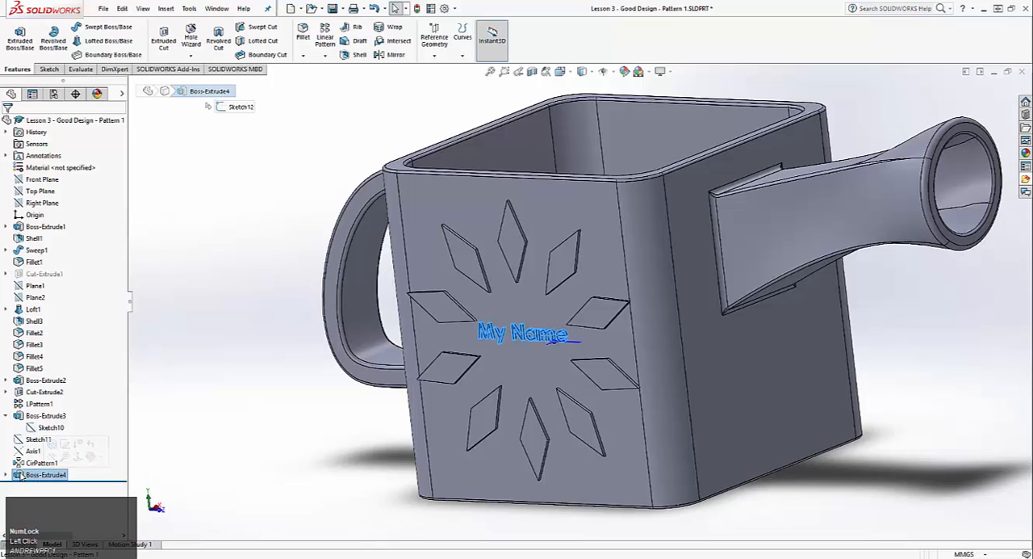
left_click(42, 484)
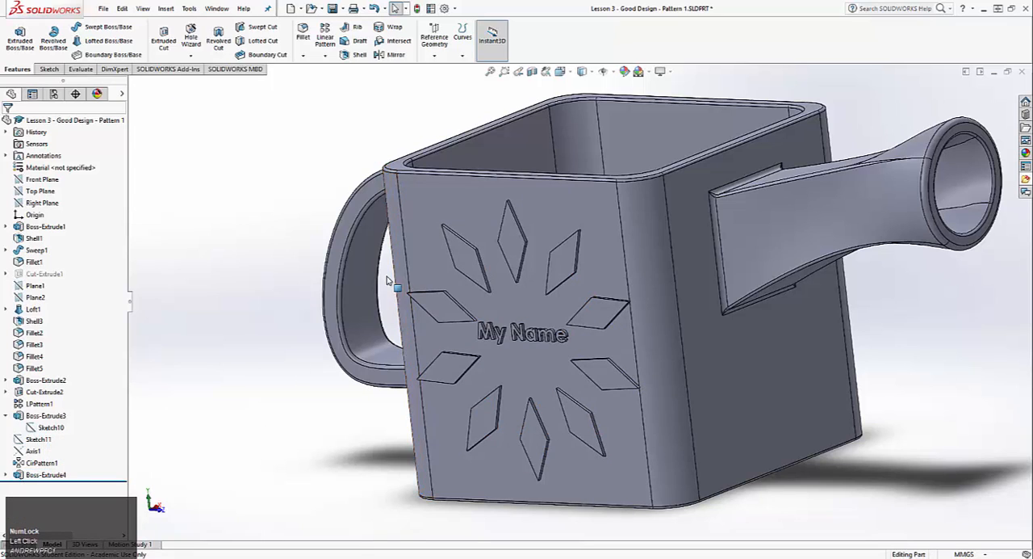
scroll(406, 274, "down", 3)
middle_click_drag(432, 253, 311, 189)
scroll(499, 292, "up", 3)
middle_click_drag(498, 293, 671, 211)
scroll(665, 282, "down", 2)
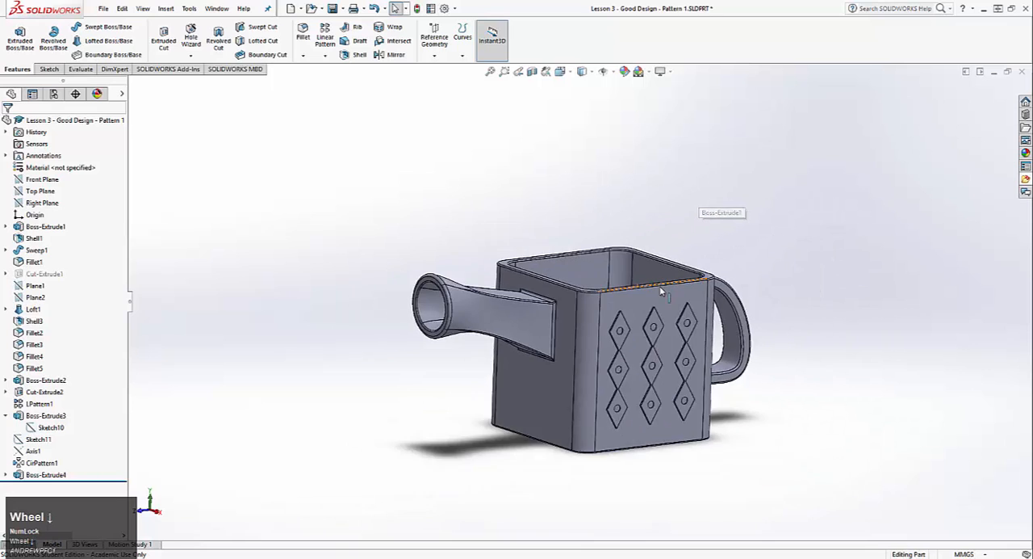
scroll(667, 288, "up", 2)
scroll(549, 354, "down", 2)
scroll(533, 409, "up", 2)
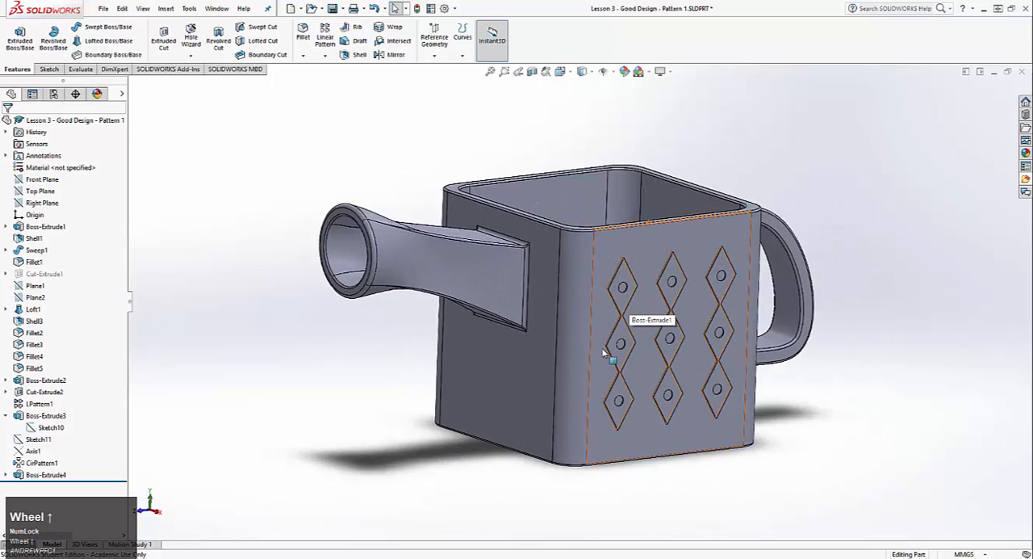